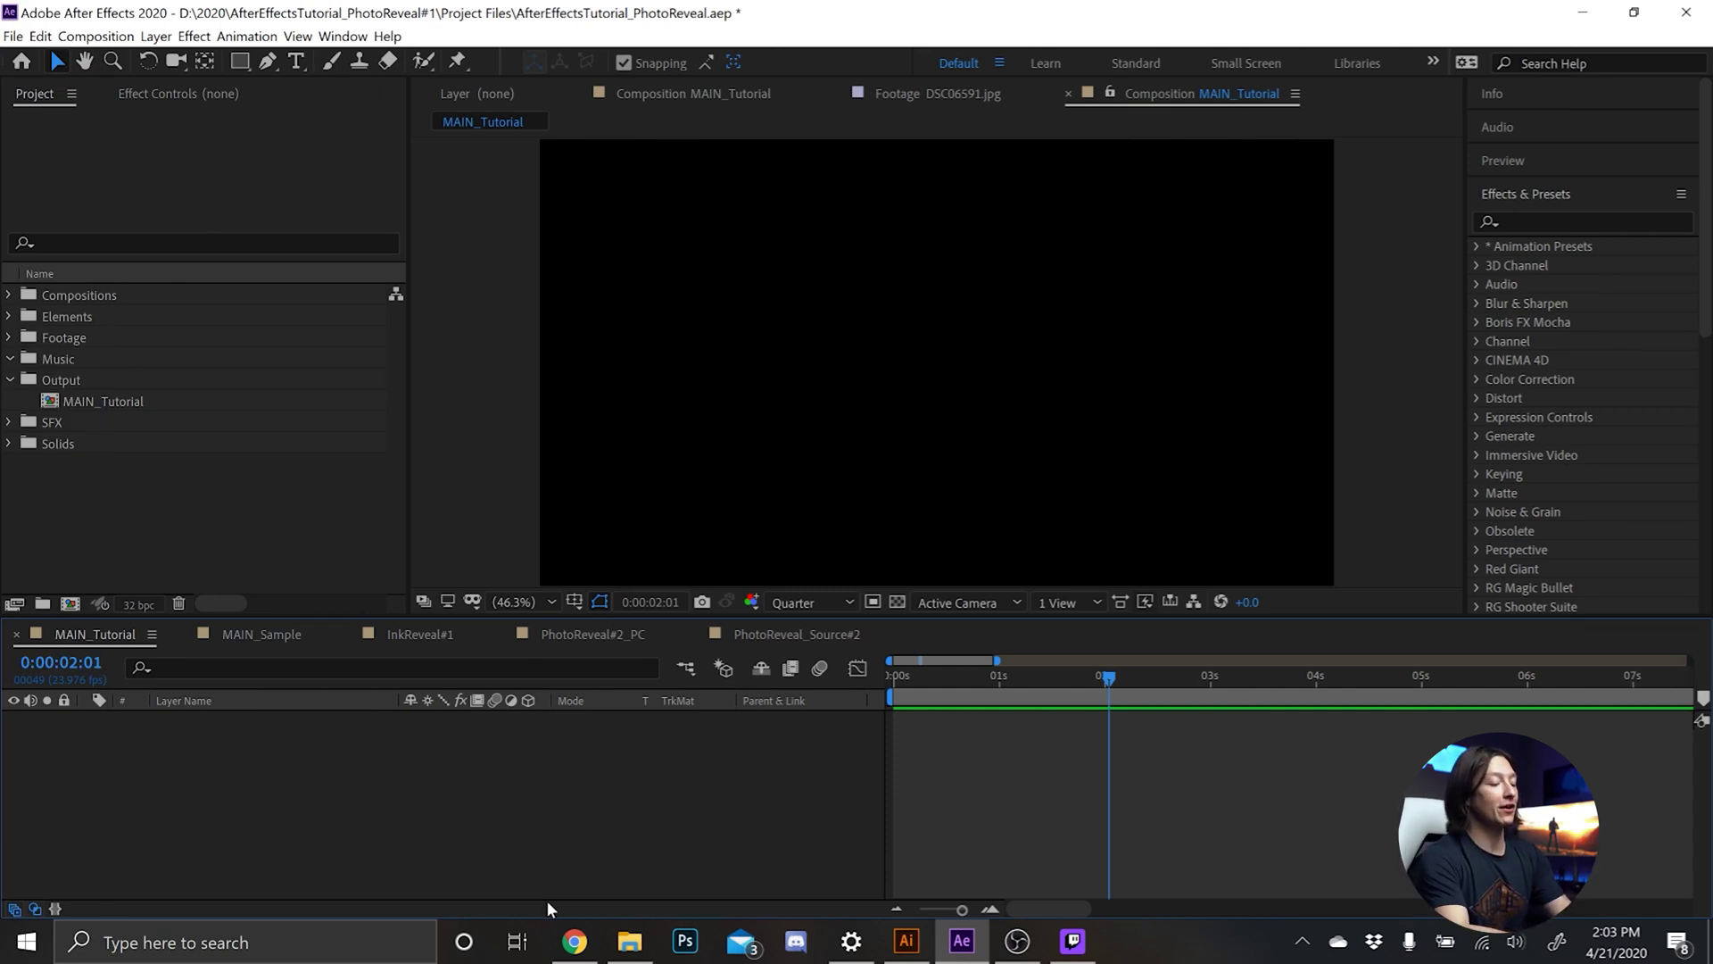
Create a new solid in MAIN_Tutorial and apply the Fill effect to it.
key(ctrl+y)
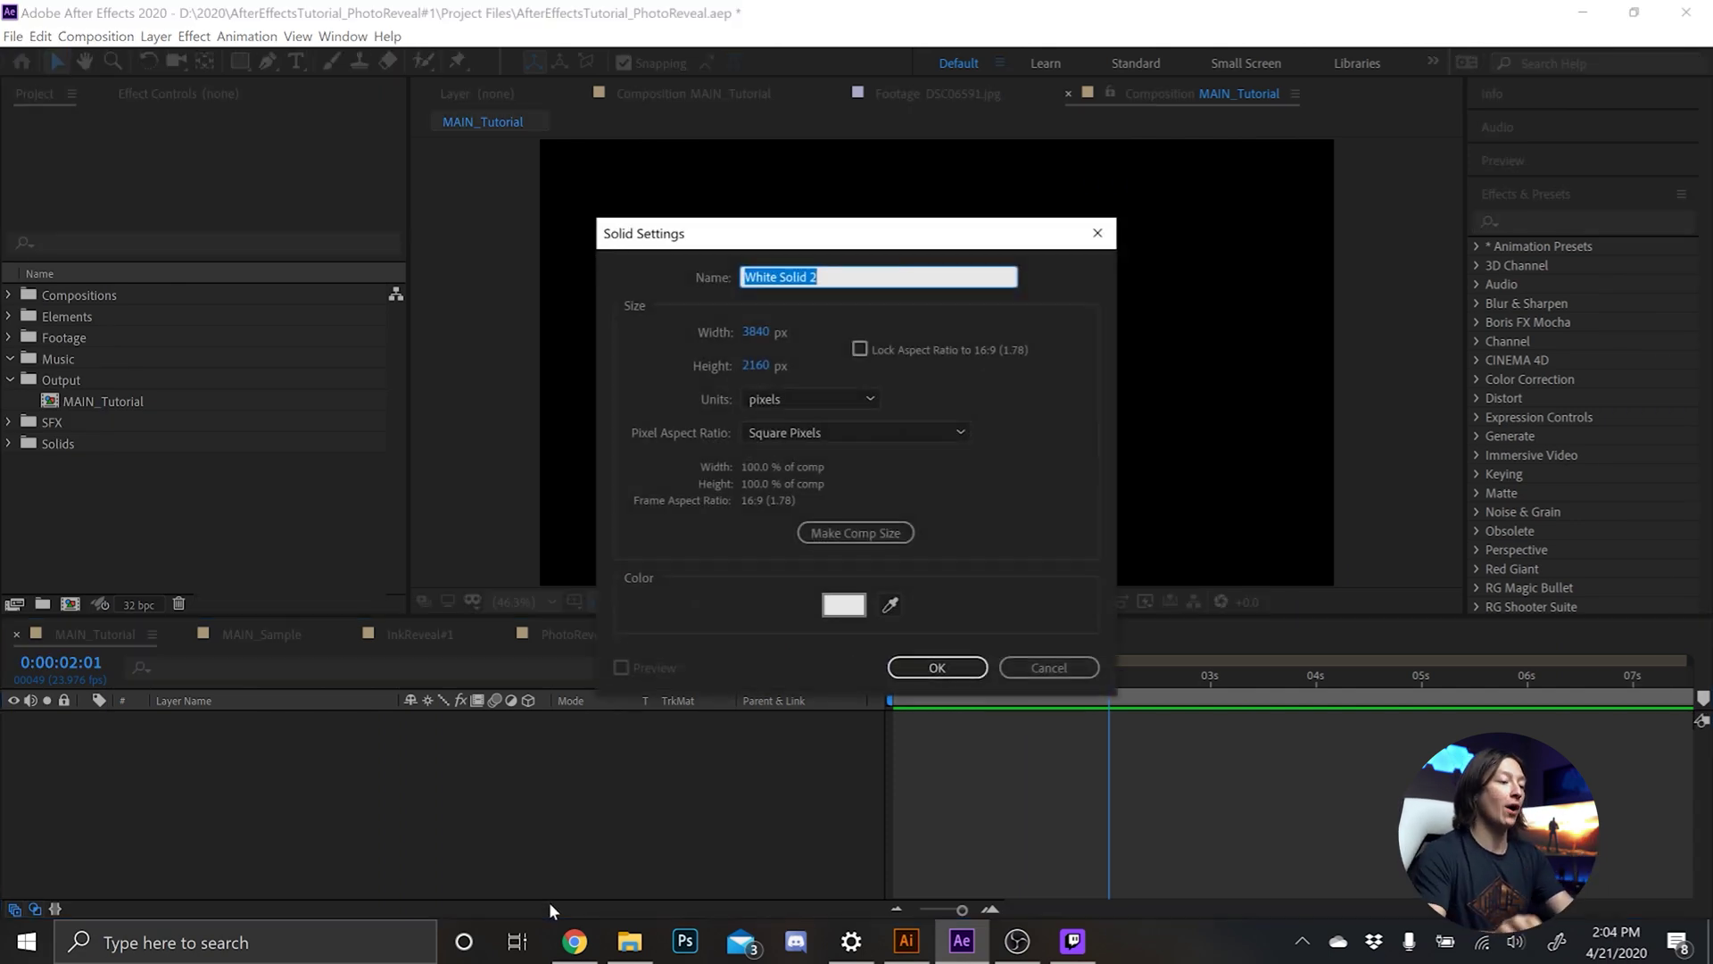
click(941, 676)
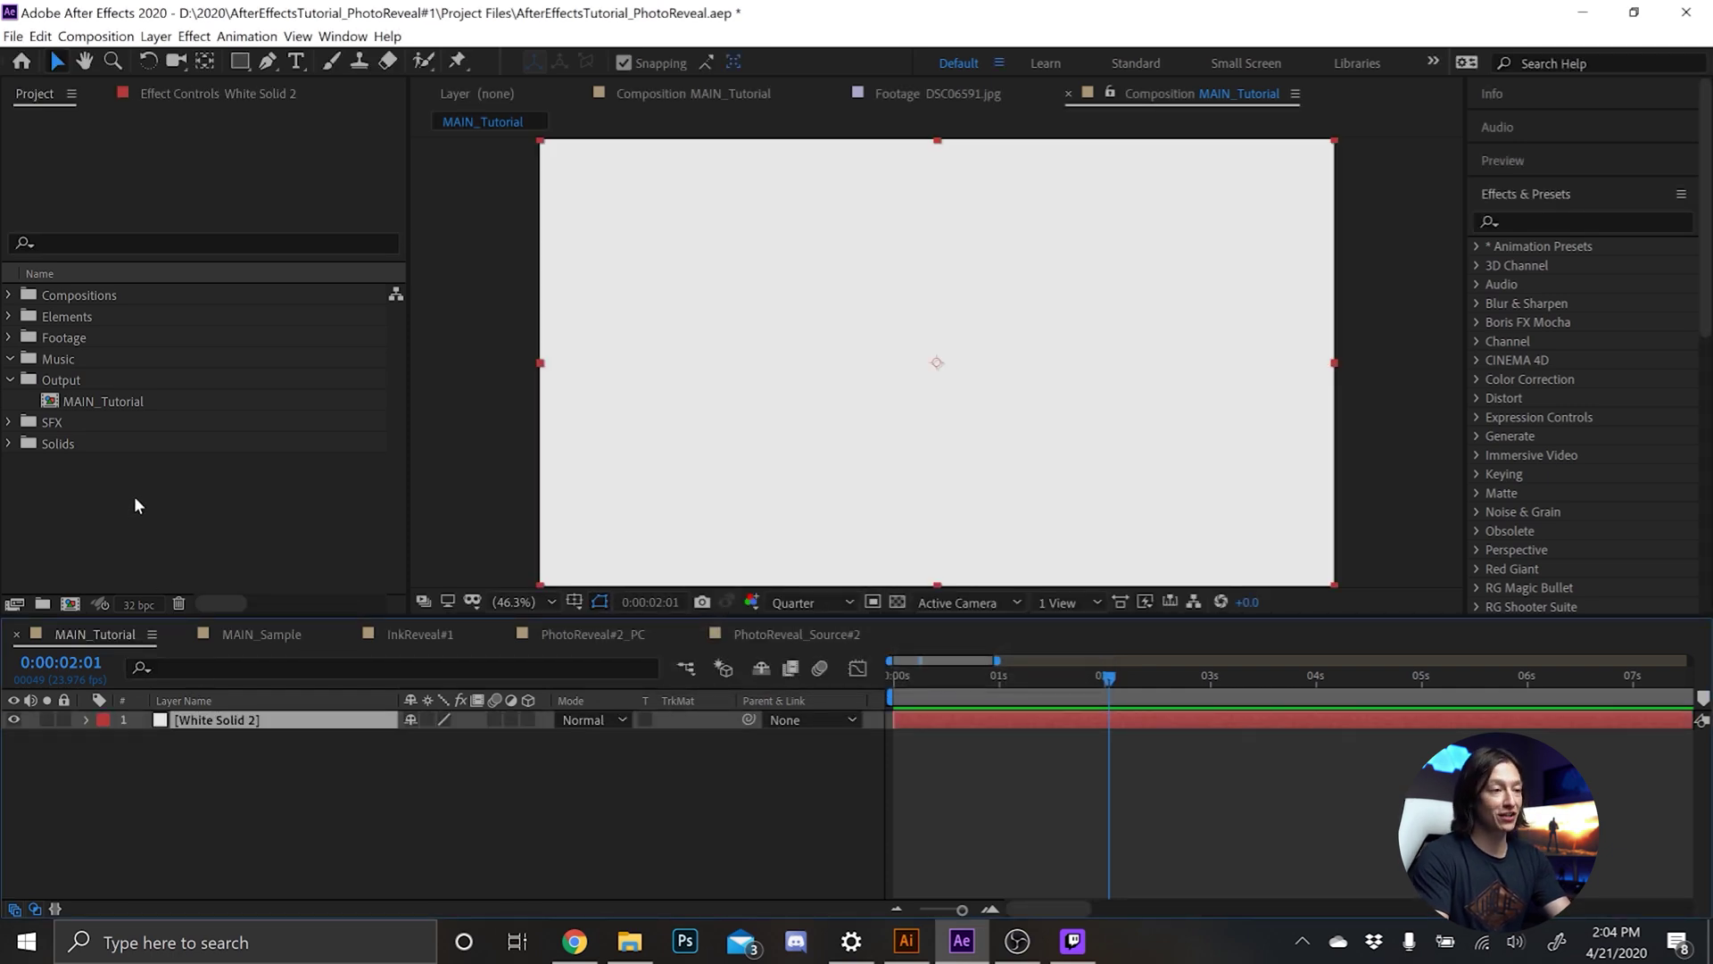
click(1563, 222)
text(fill)
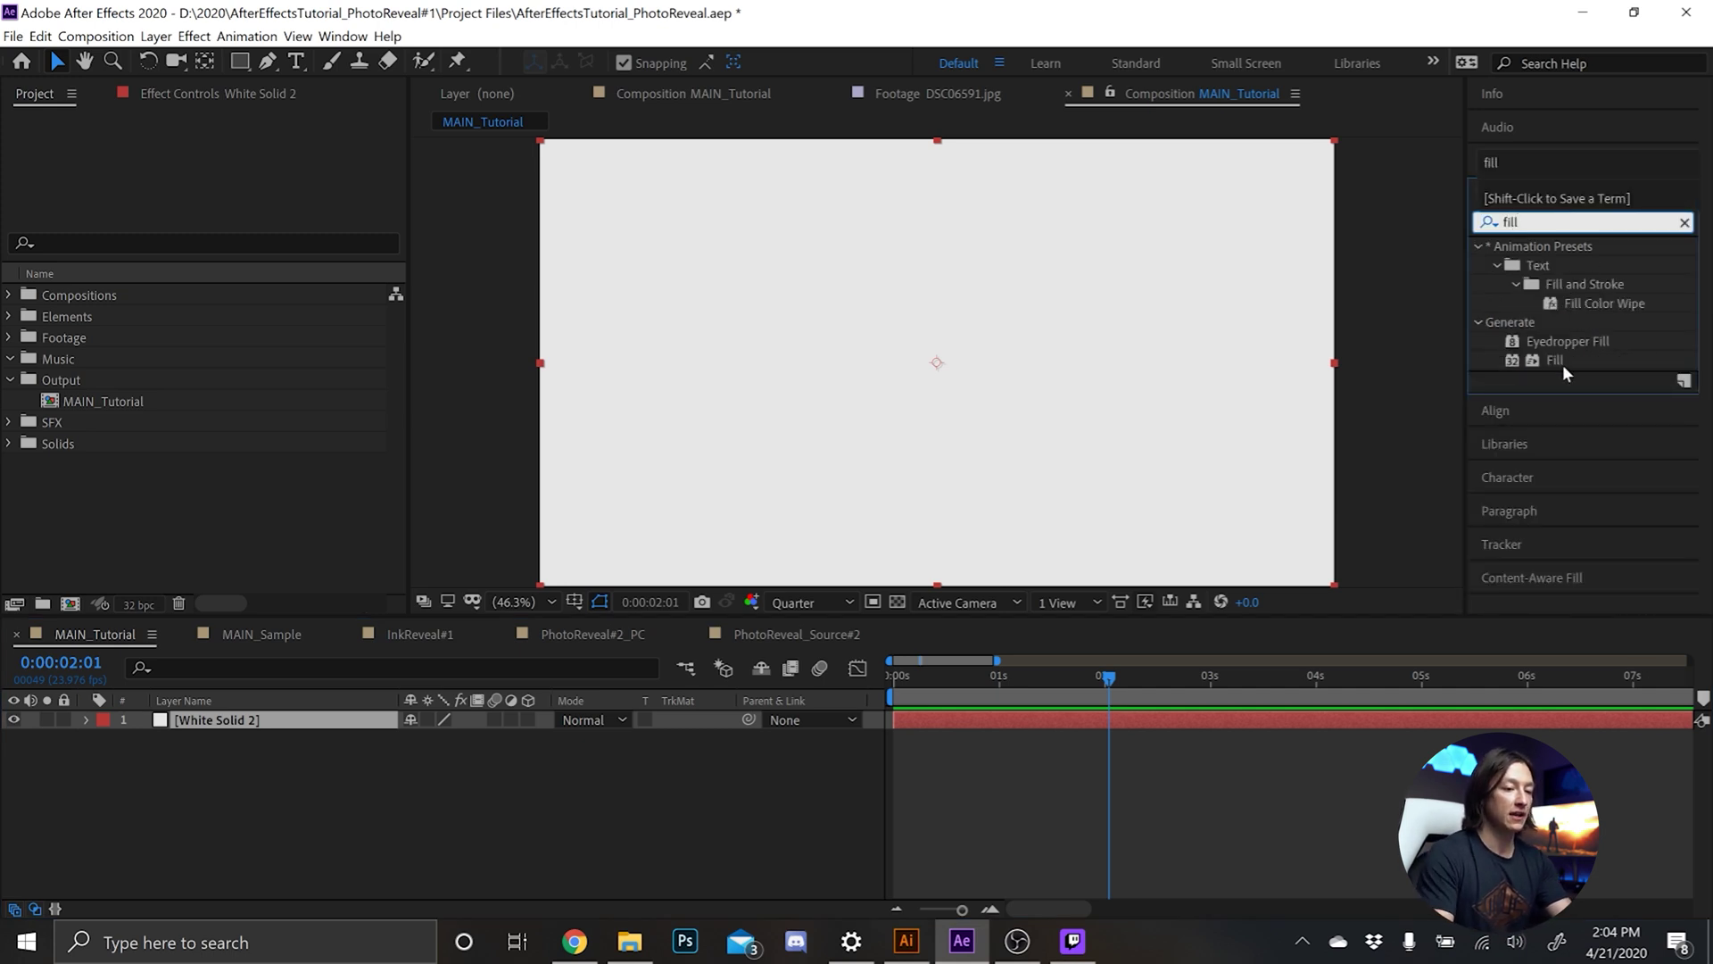
drag(1555, 360, 307, 716)
Set the Fill colour to pale blue (BBEBFE).
click(233, 196)
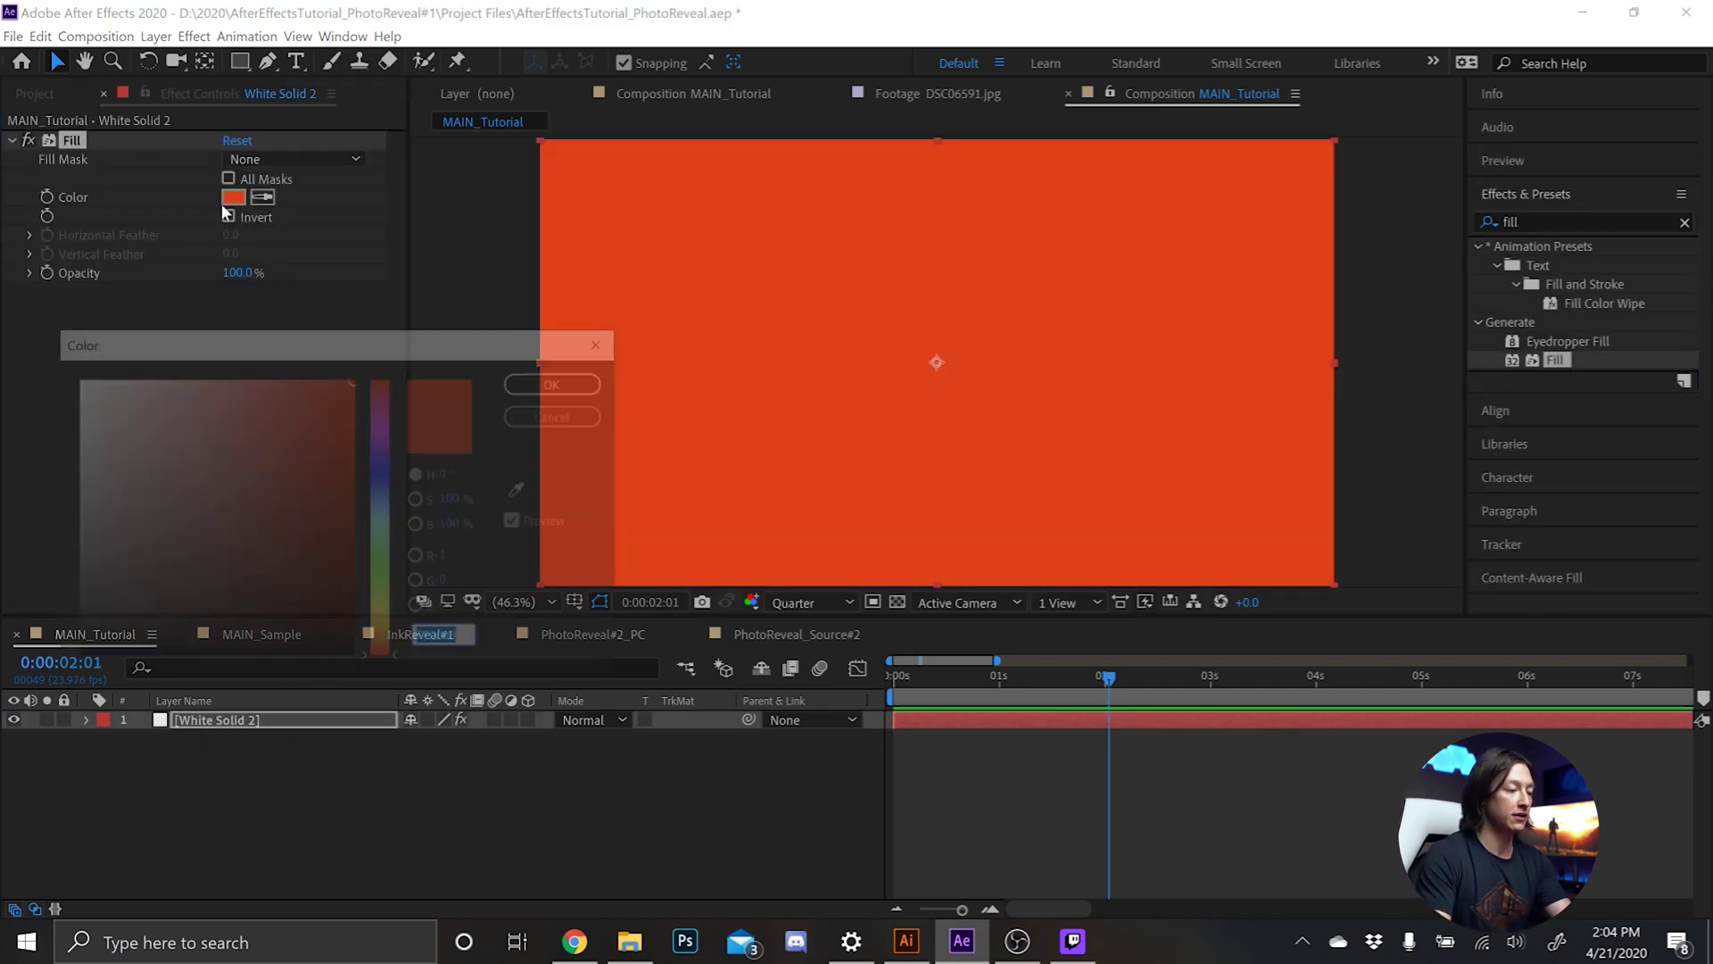
drag(380, 486, 382, 504)
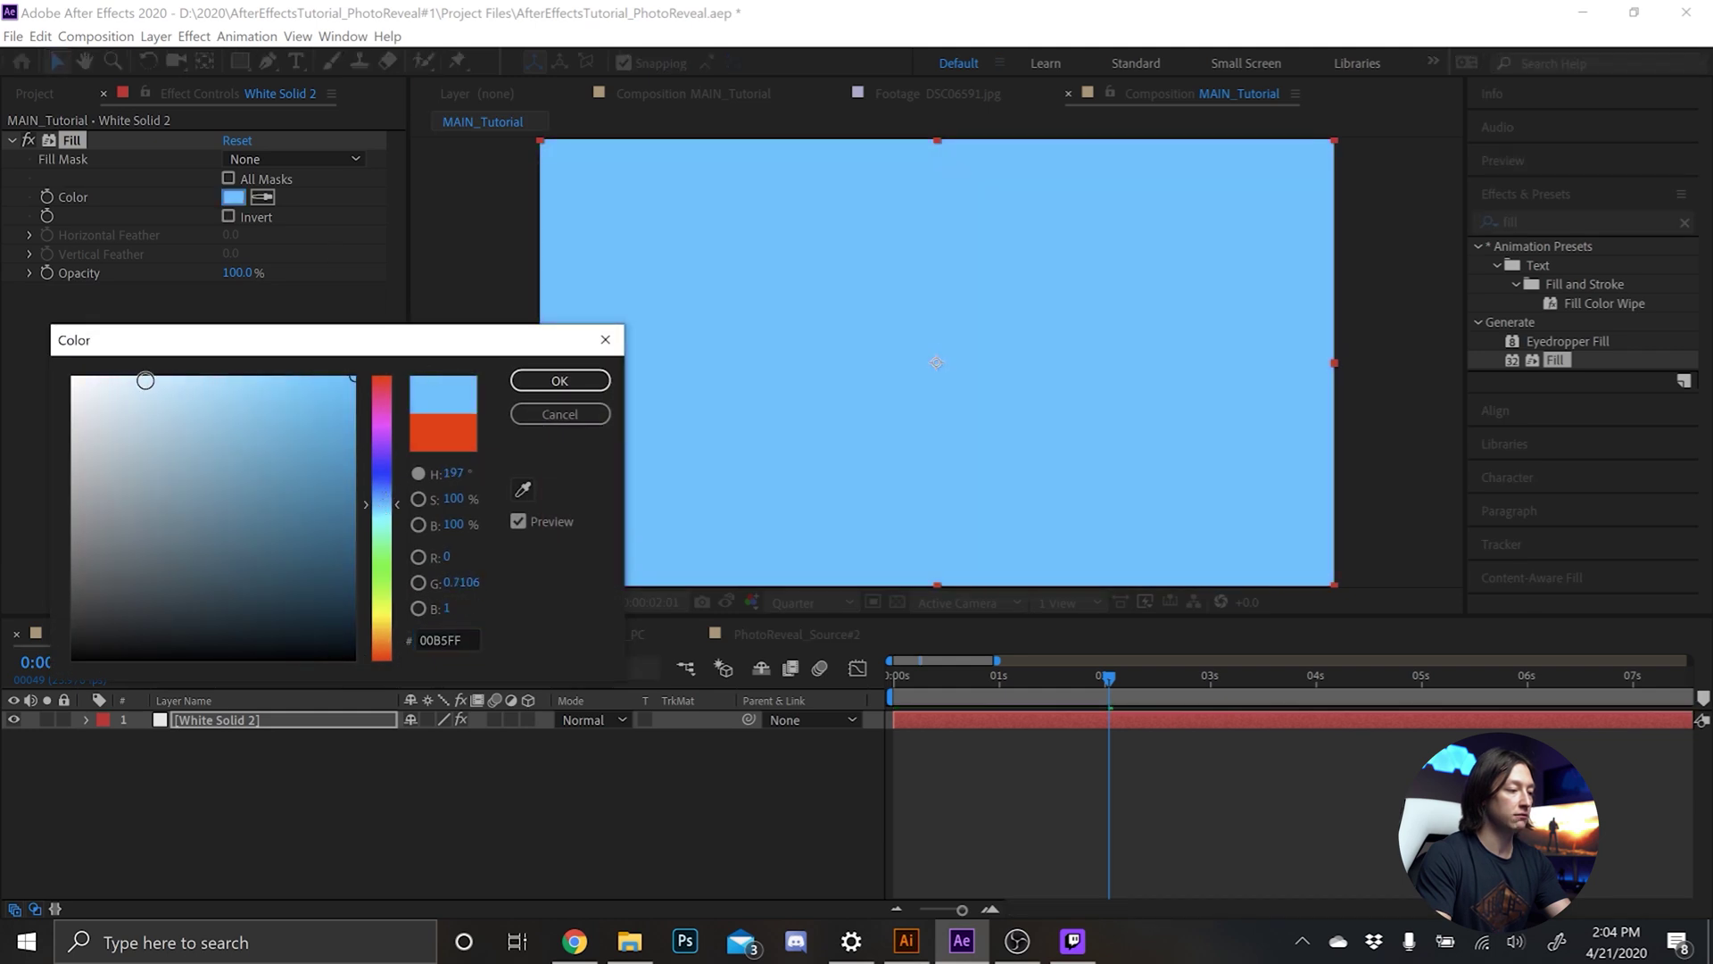
mouse_move(141, 375)
mouse_down()
mouse_move(107, 375)
mouse_move(148, 375)
mouse_up()
click(559, 380)
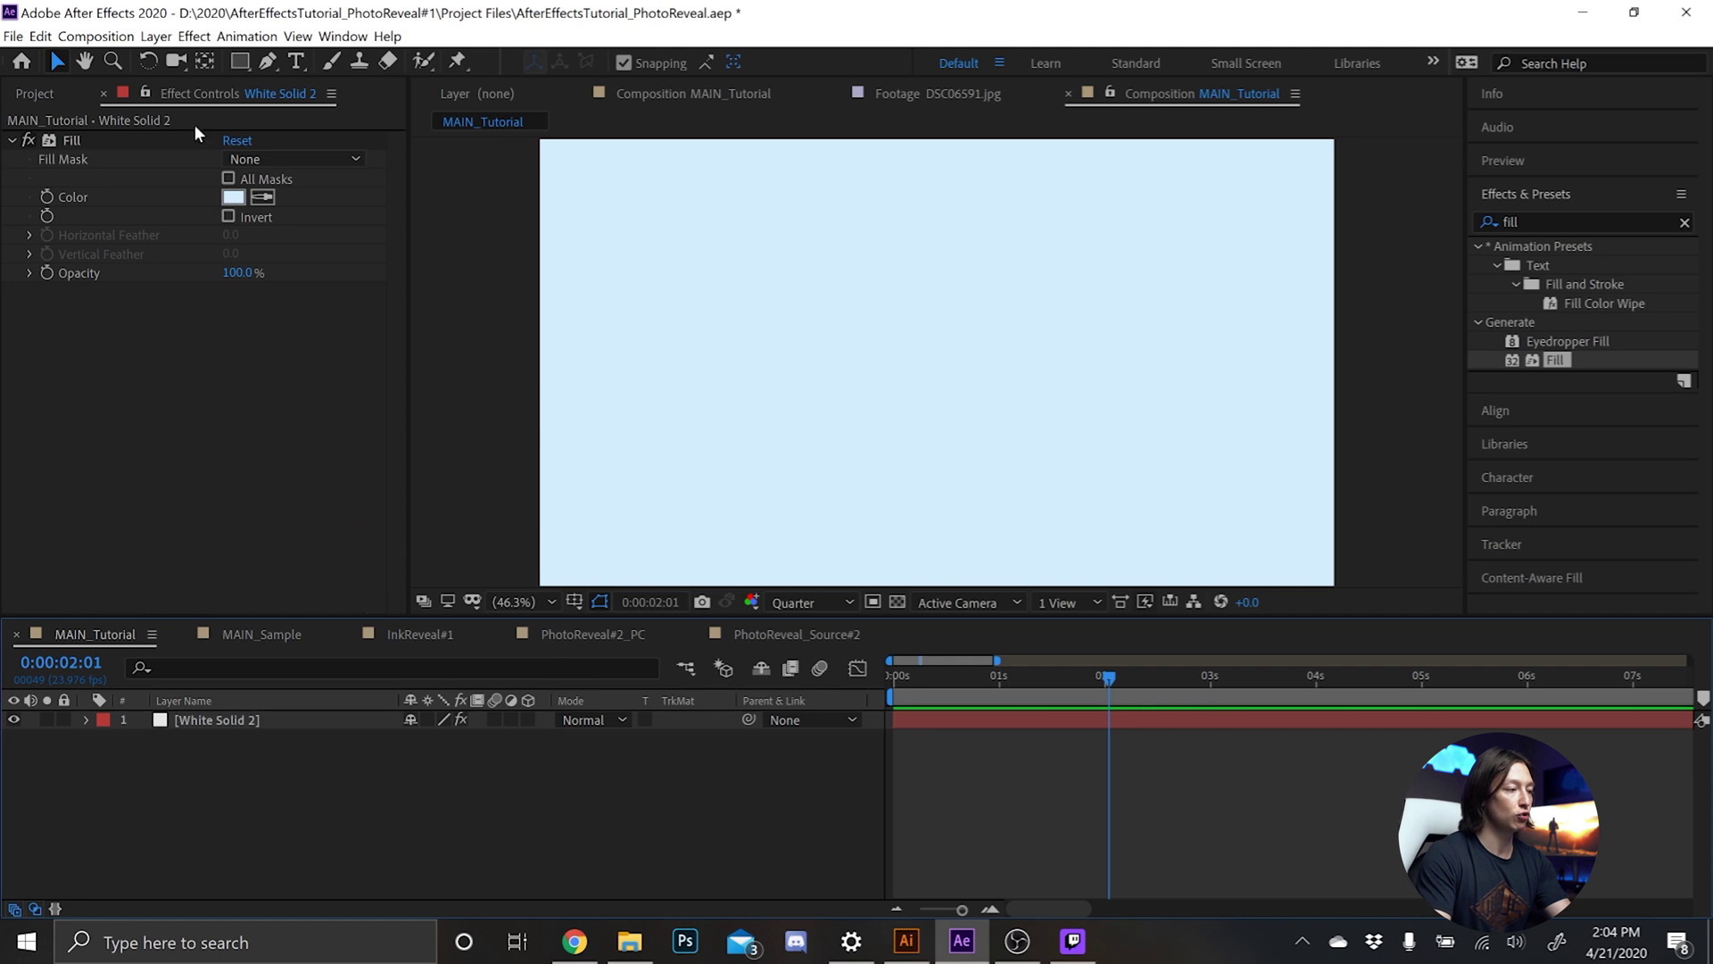
click(35, 93)
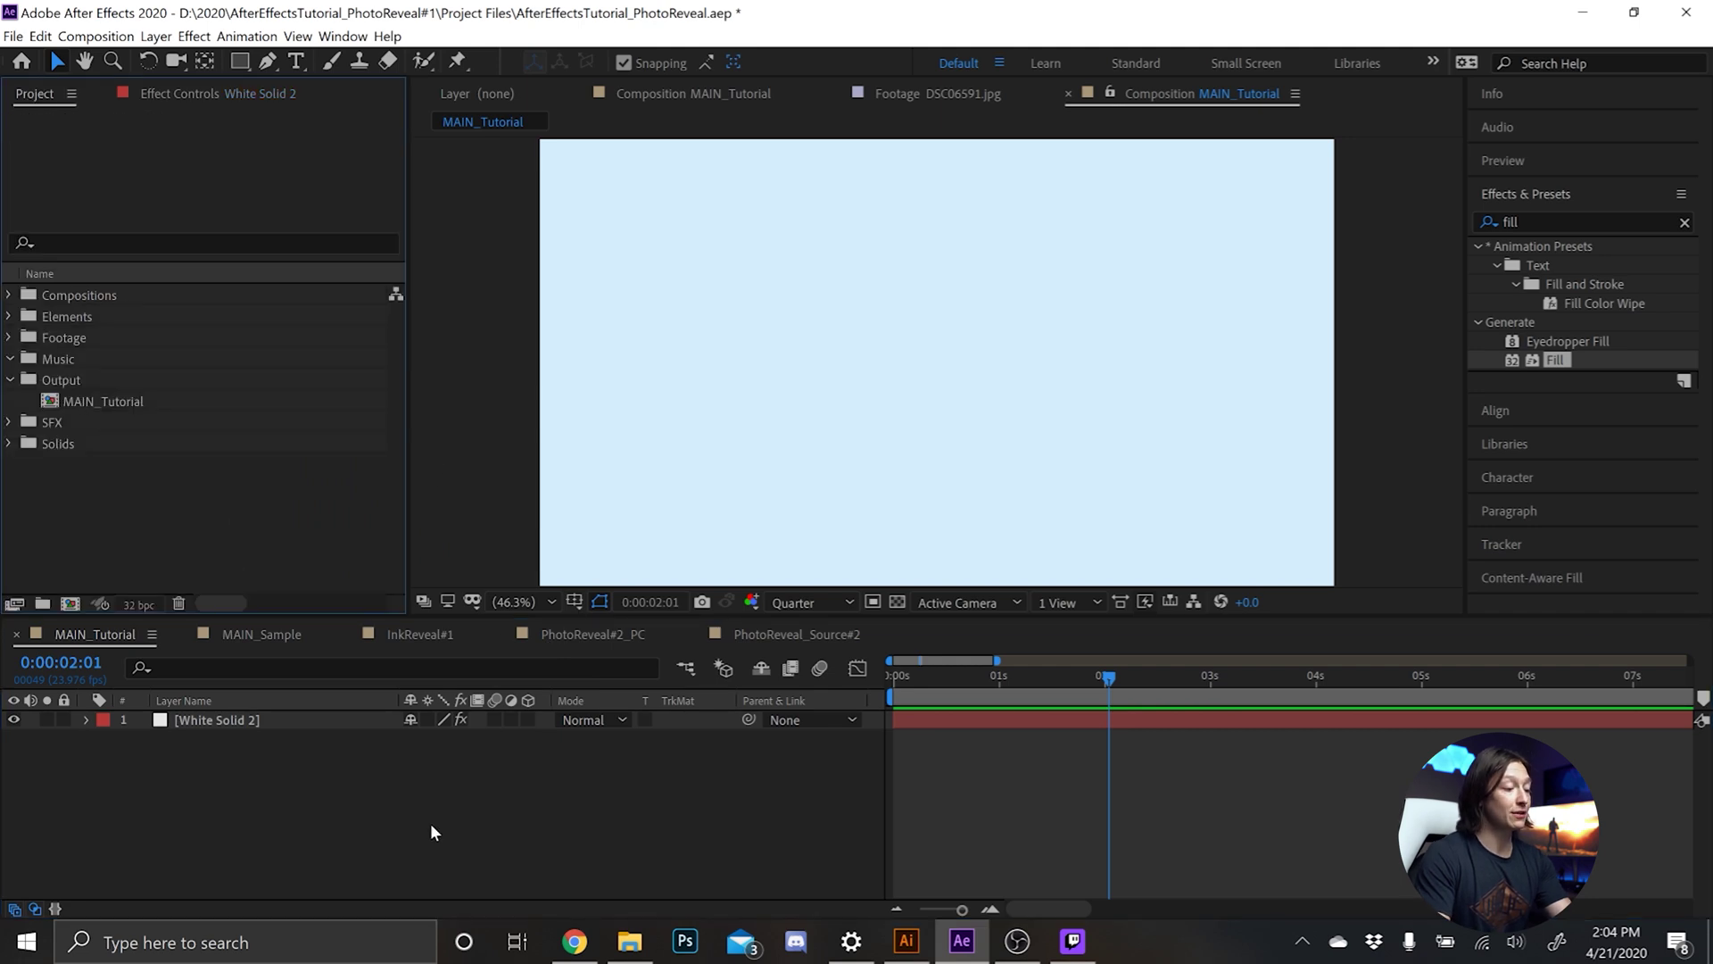
Expand Elements > Images > jpeg > LowRes in the Project panel.
click(8, 318)
click(30, 359)
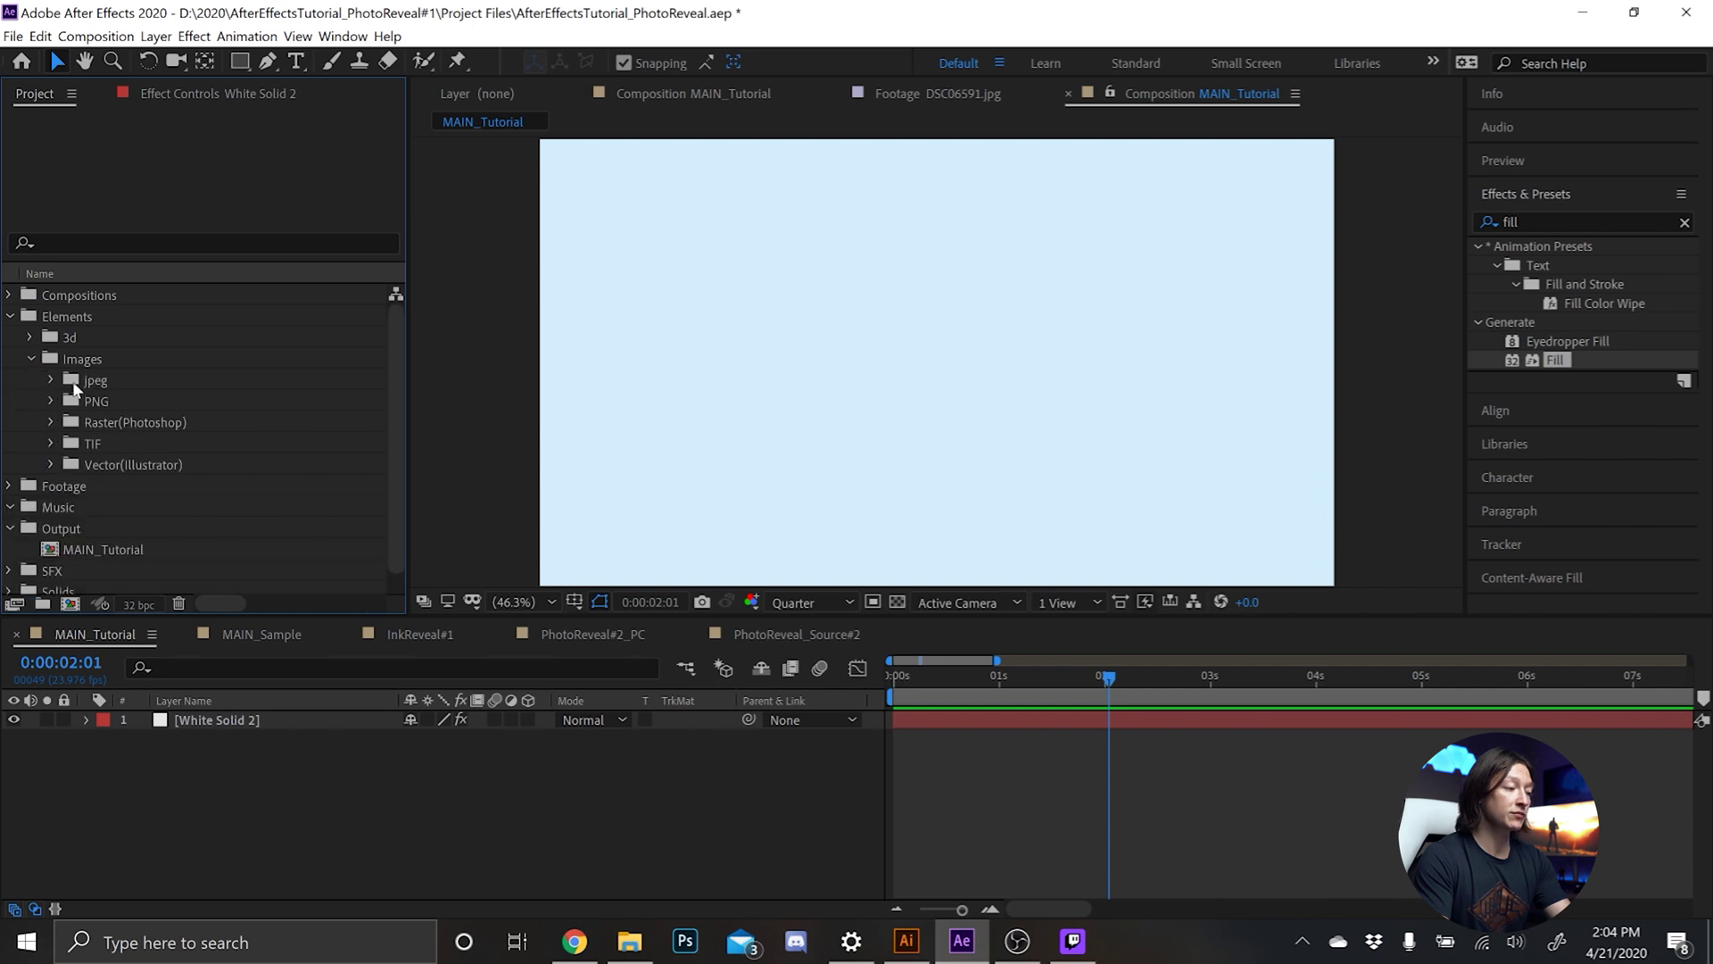
click(51, 380)
click(73, 401)
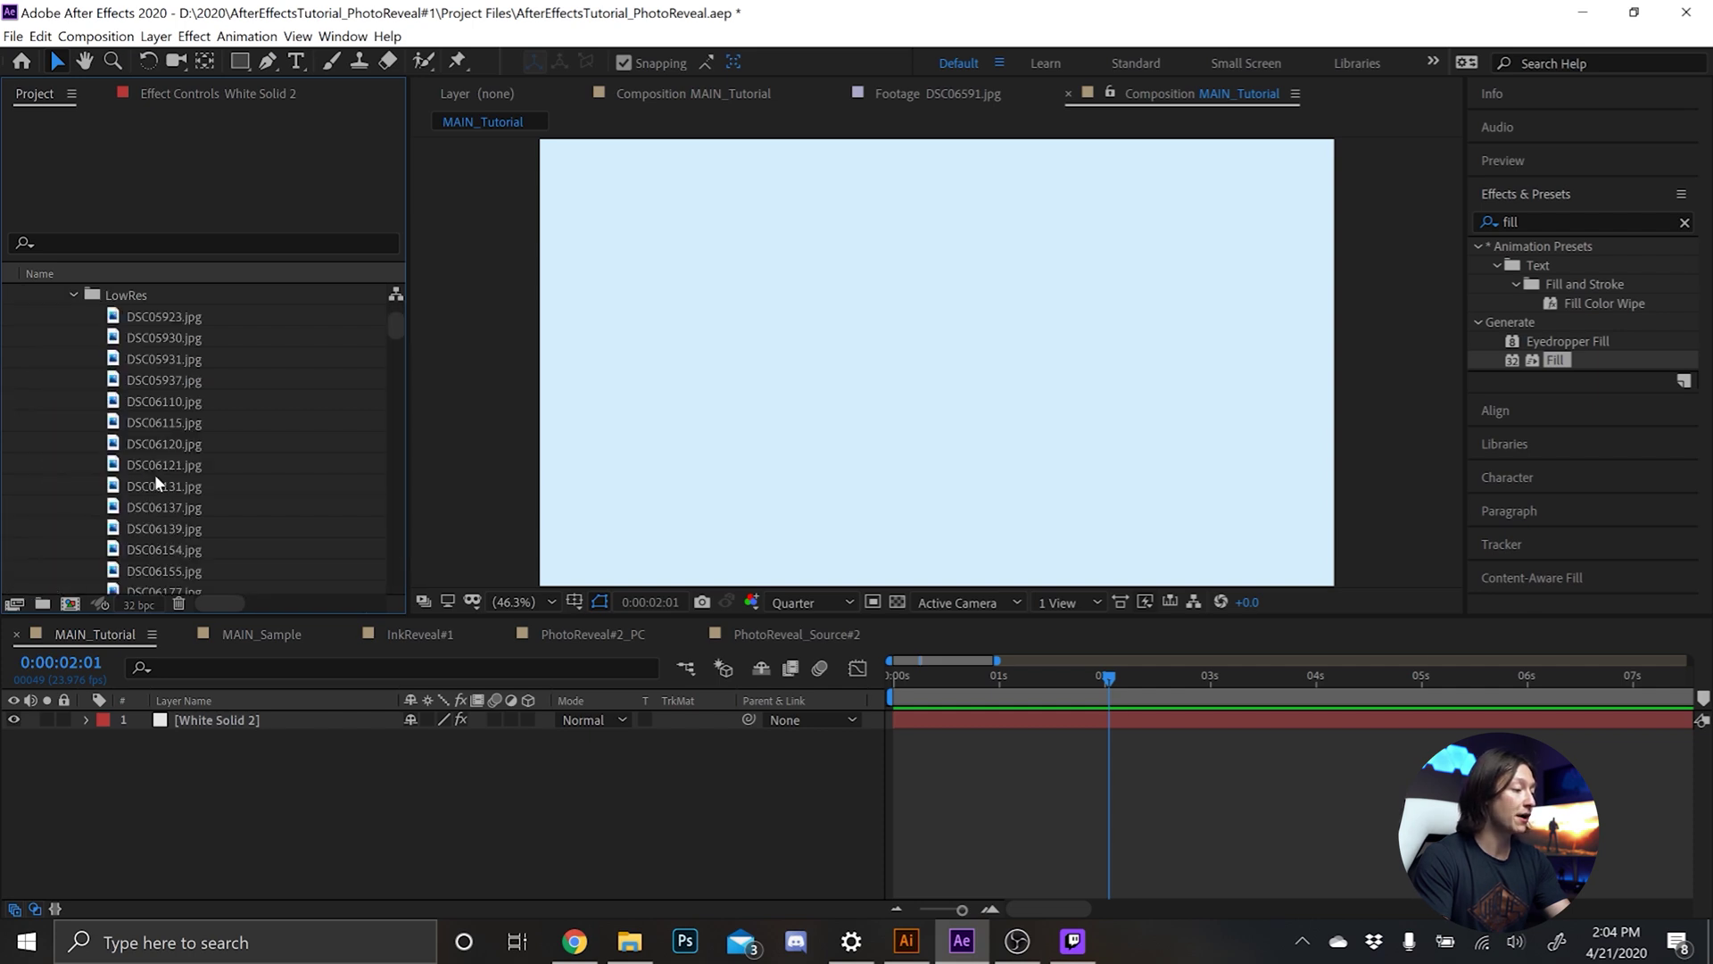
Browse the LowRes photos, then add DSC06591.jpg and fit it to the composition height.
click(169, 487)
click(170, 529)
click(174, 548)
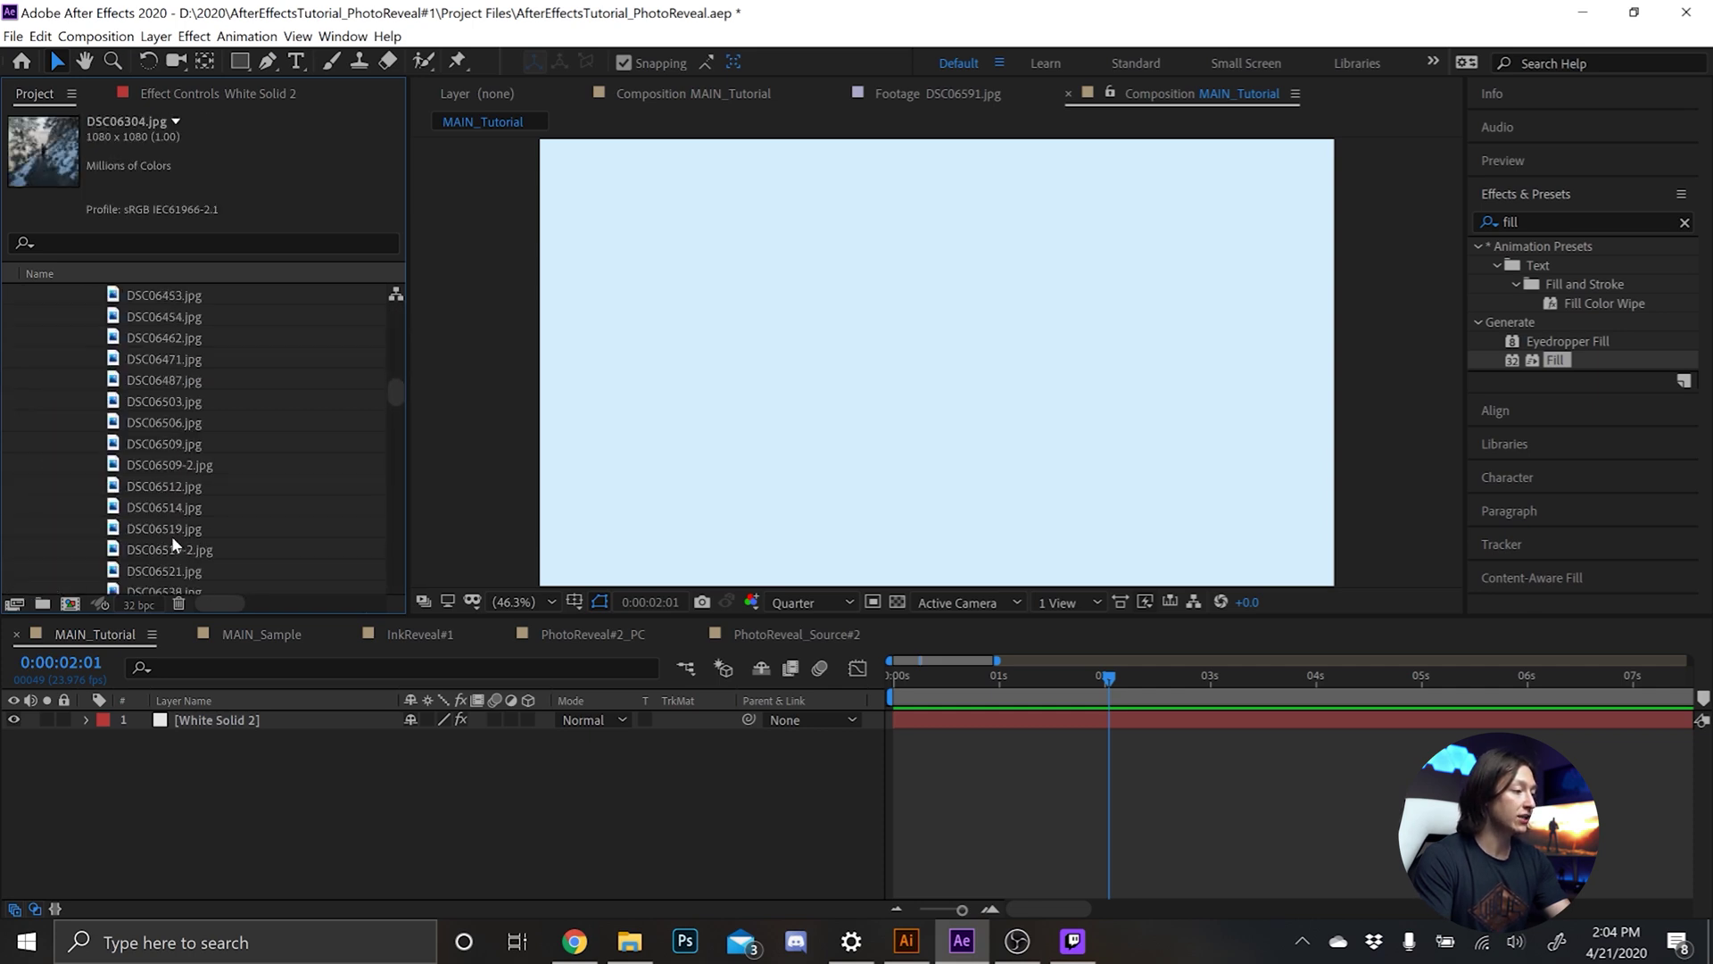
scroll(177, 499, down, 8)
click(178, 487)
scroll(176, 483, down, 3)
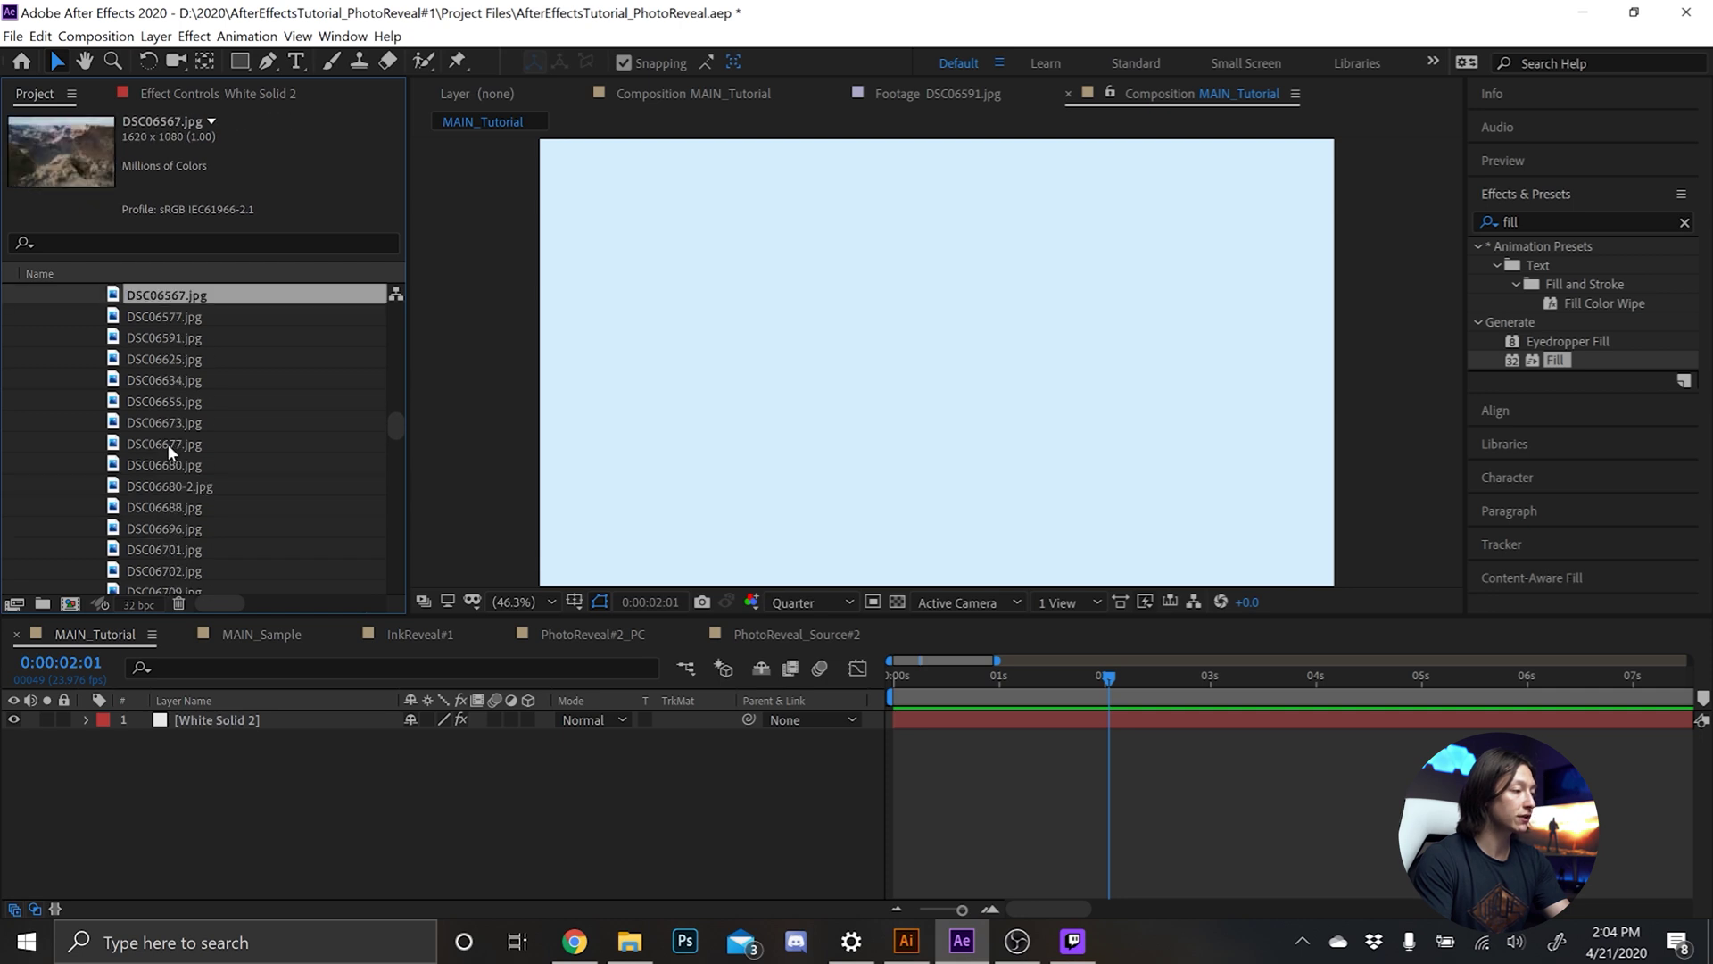
click(172, 443)
click(170, 401)
click(172, 358)
drag(178, 338, 294, 709)
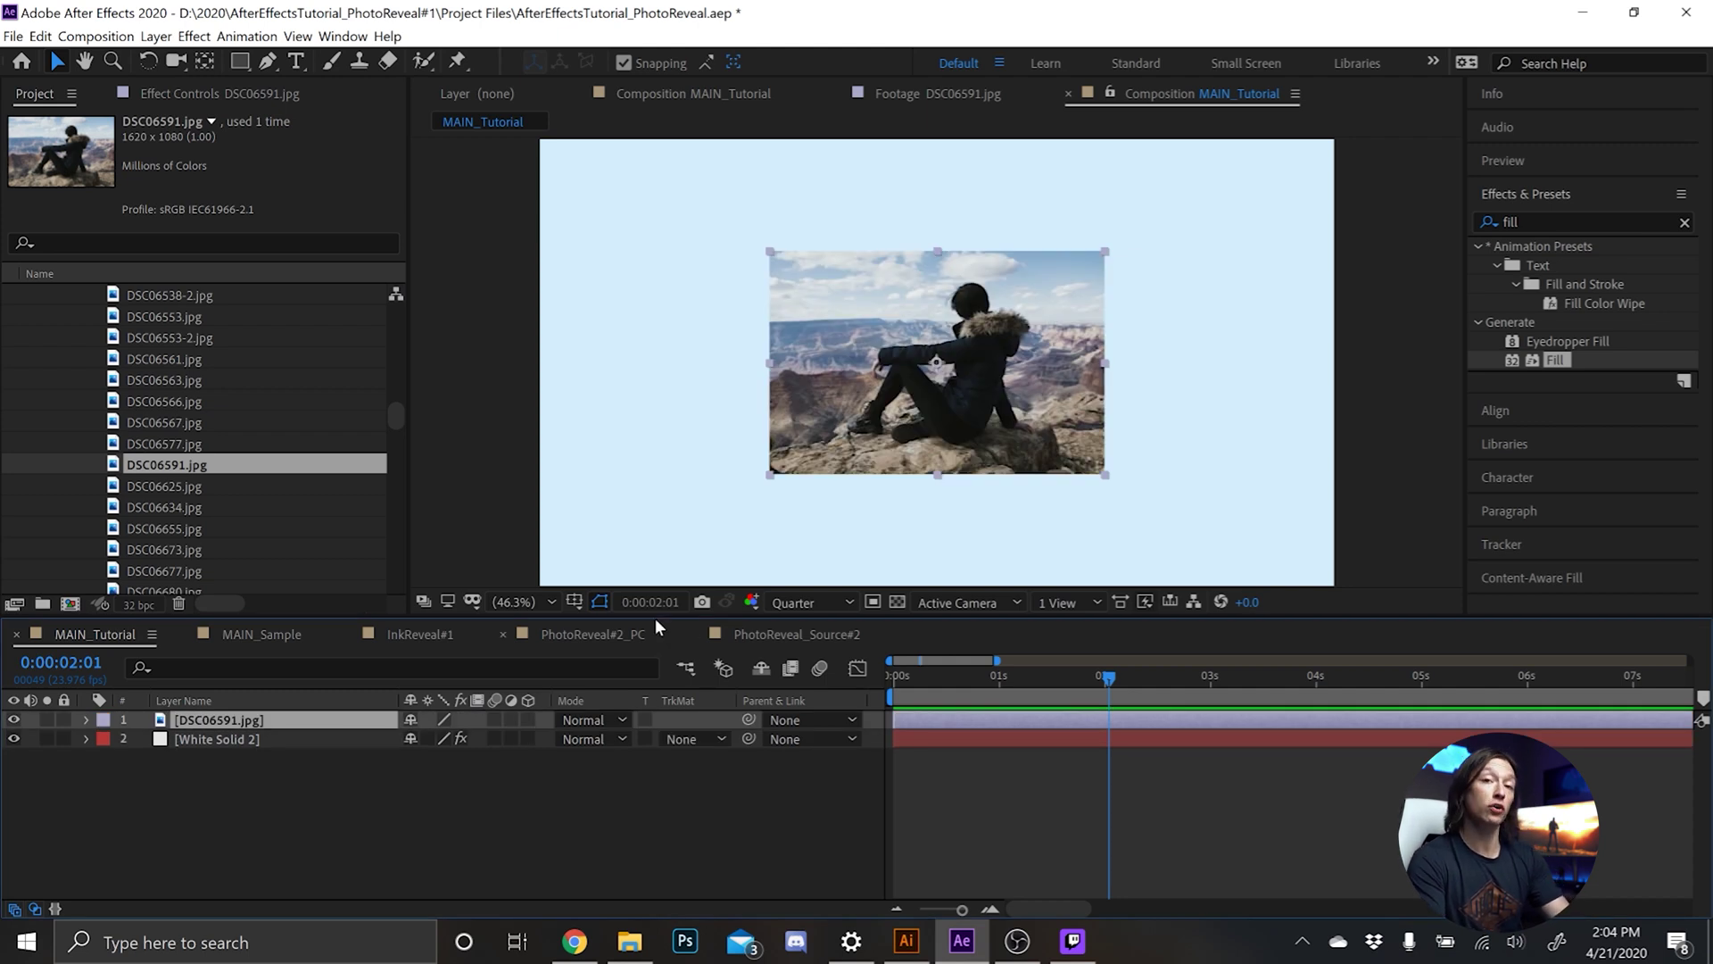
key(ctrl+alt+shift+h)
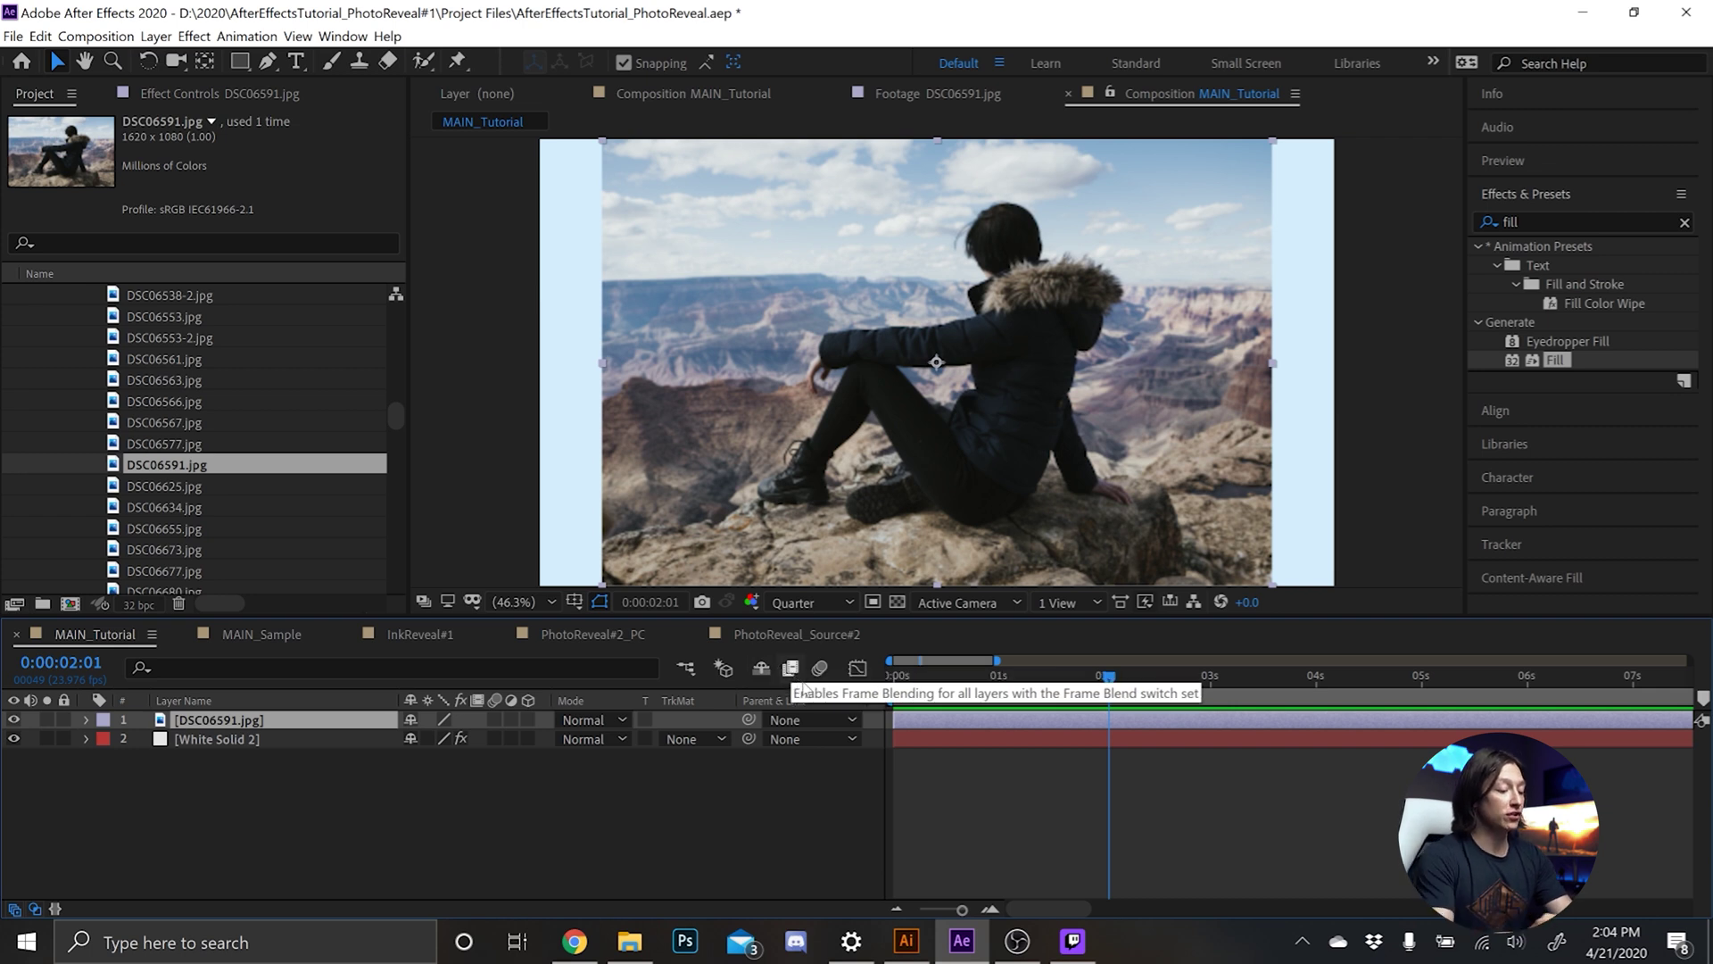
Pre-compose the DSC06591.jpg photo layer into a new comp named PhotoReveal_Source#1.
key(ctrl+shift+c)
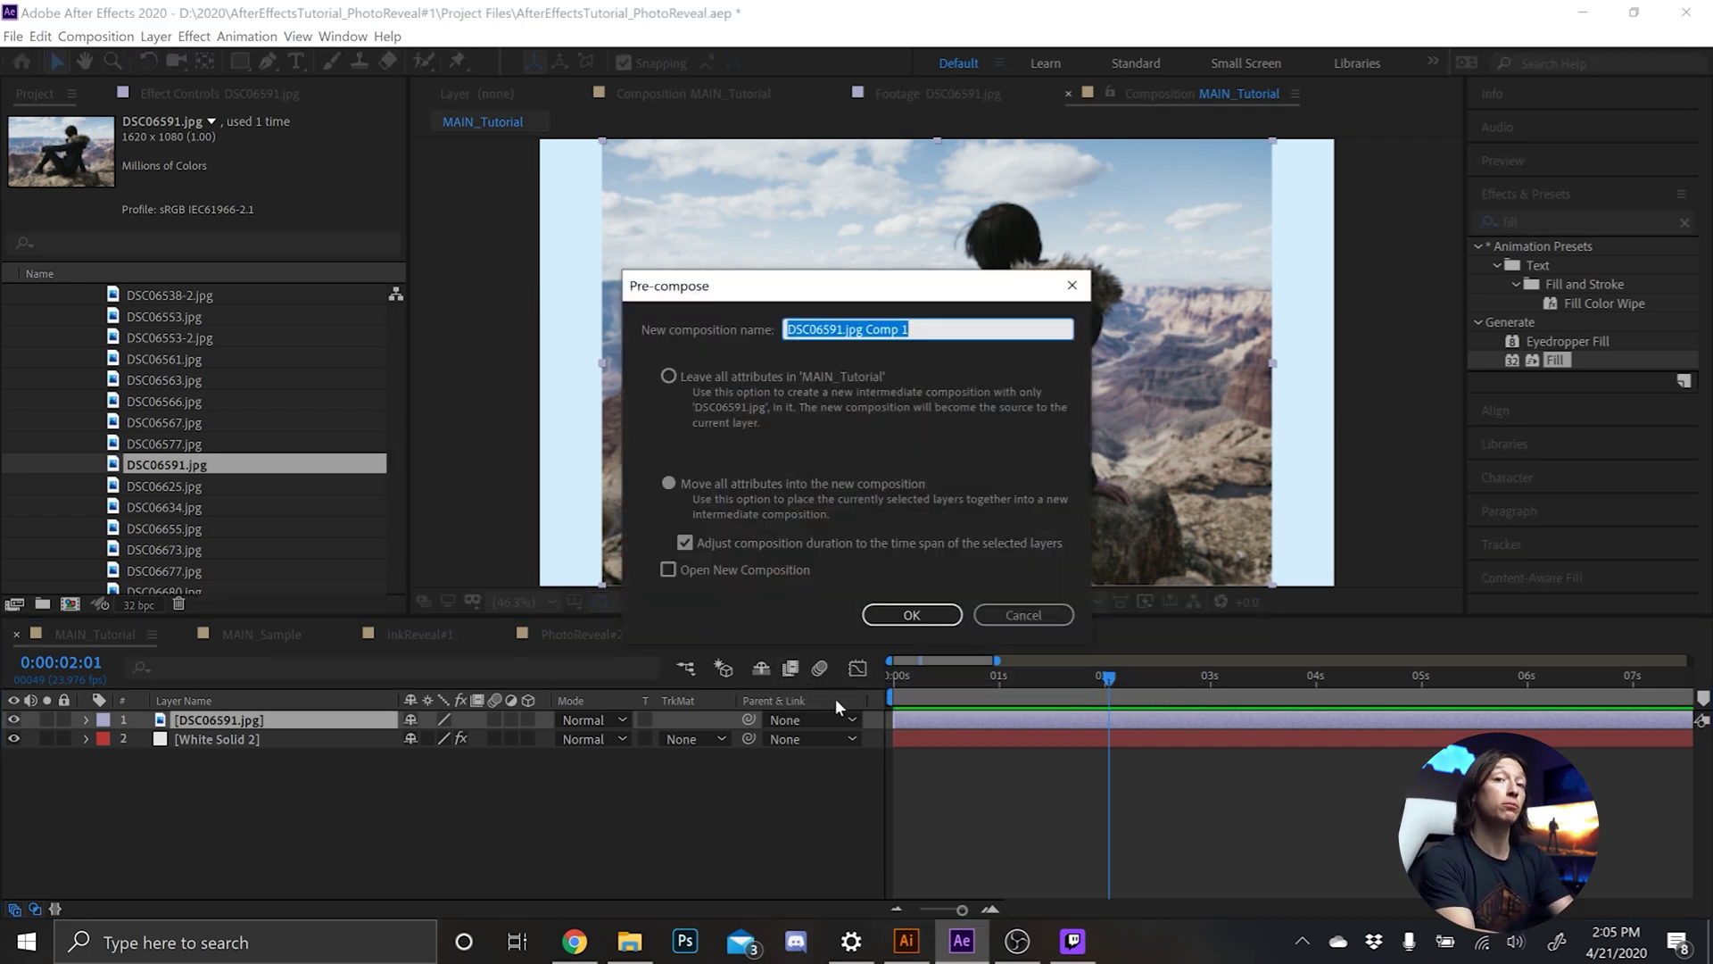
text(PhotoReveal_Source#1)
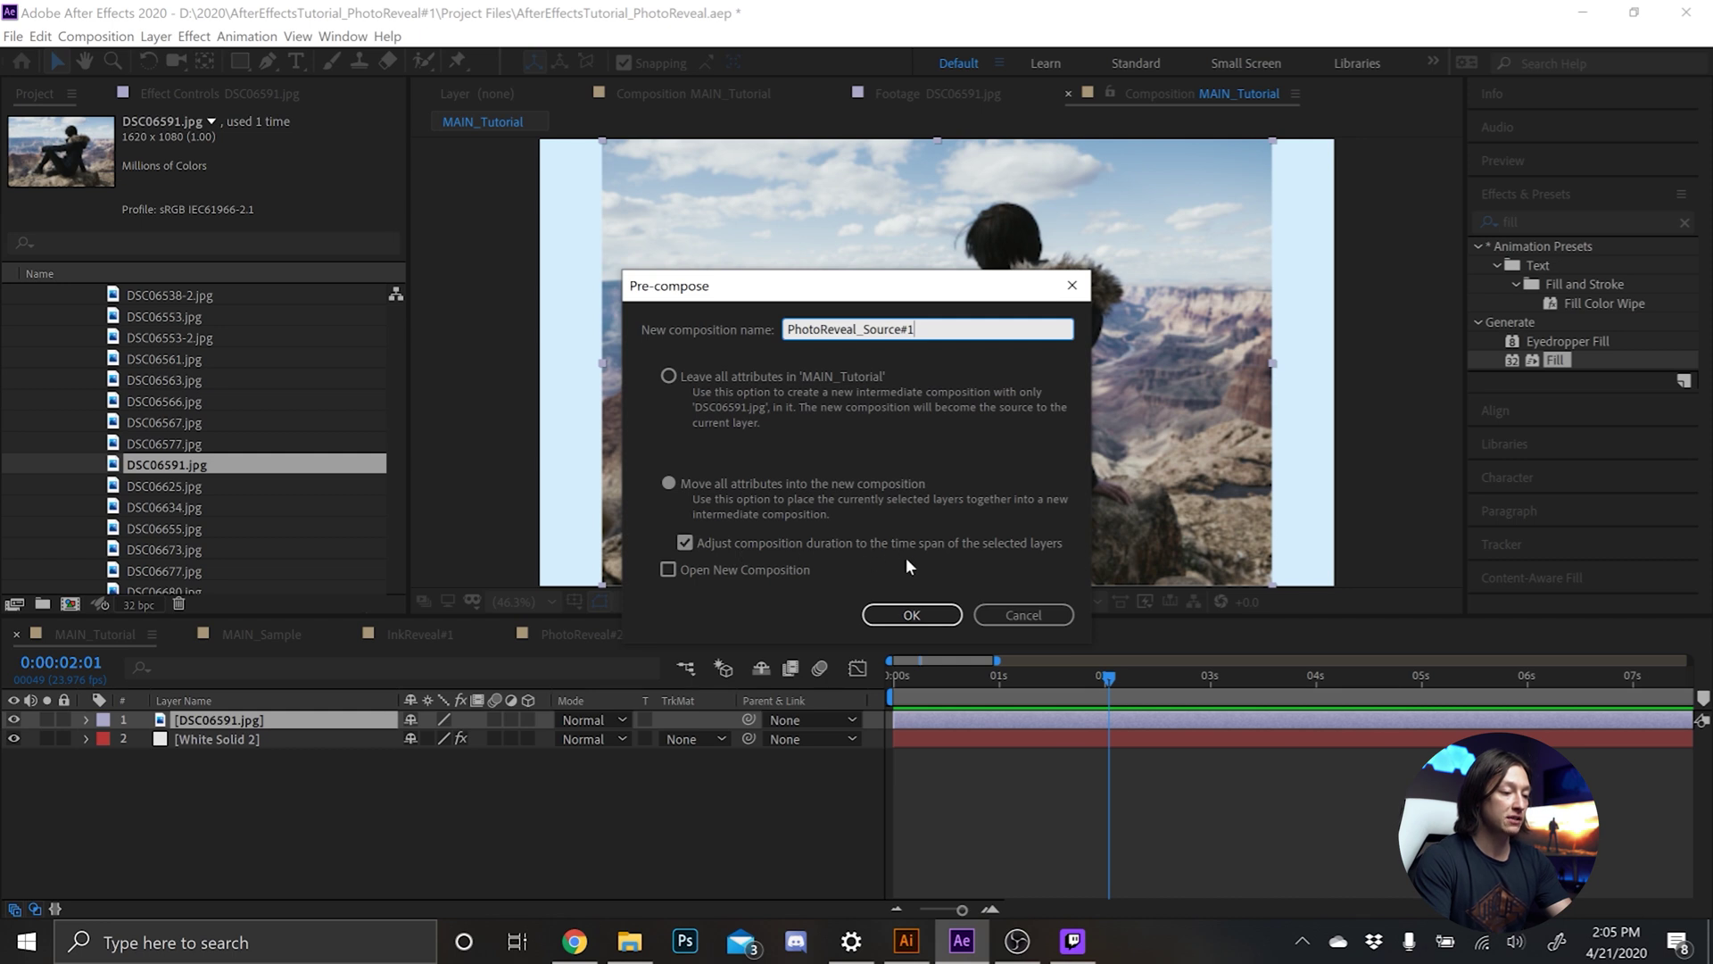
click(905, 618)
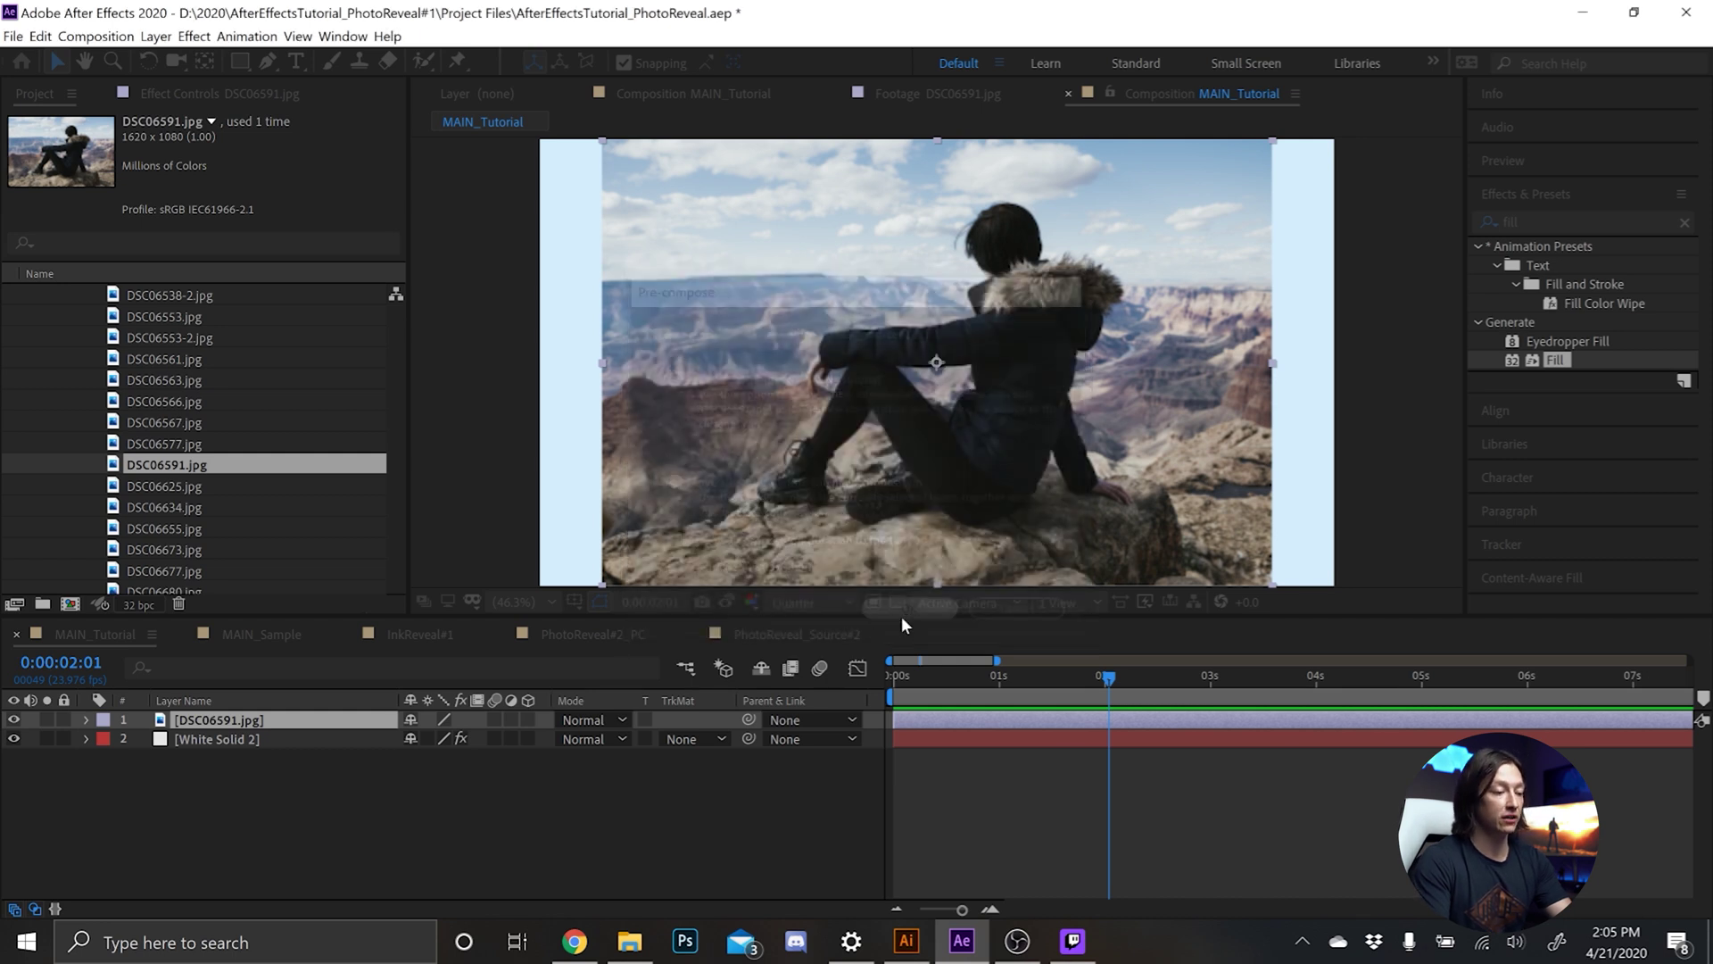
Create a new empty shape layer and reveal its Contents.
click(432, 792)
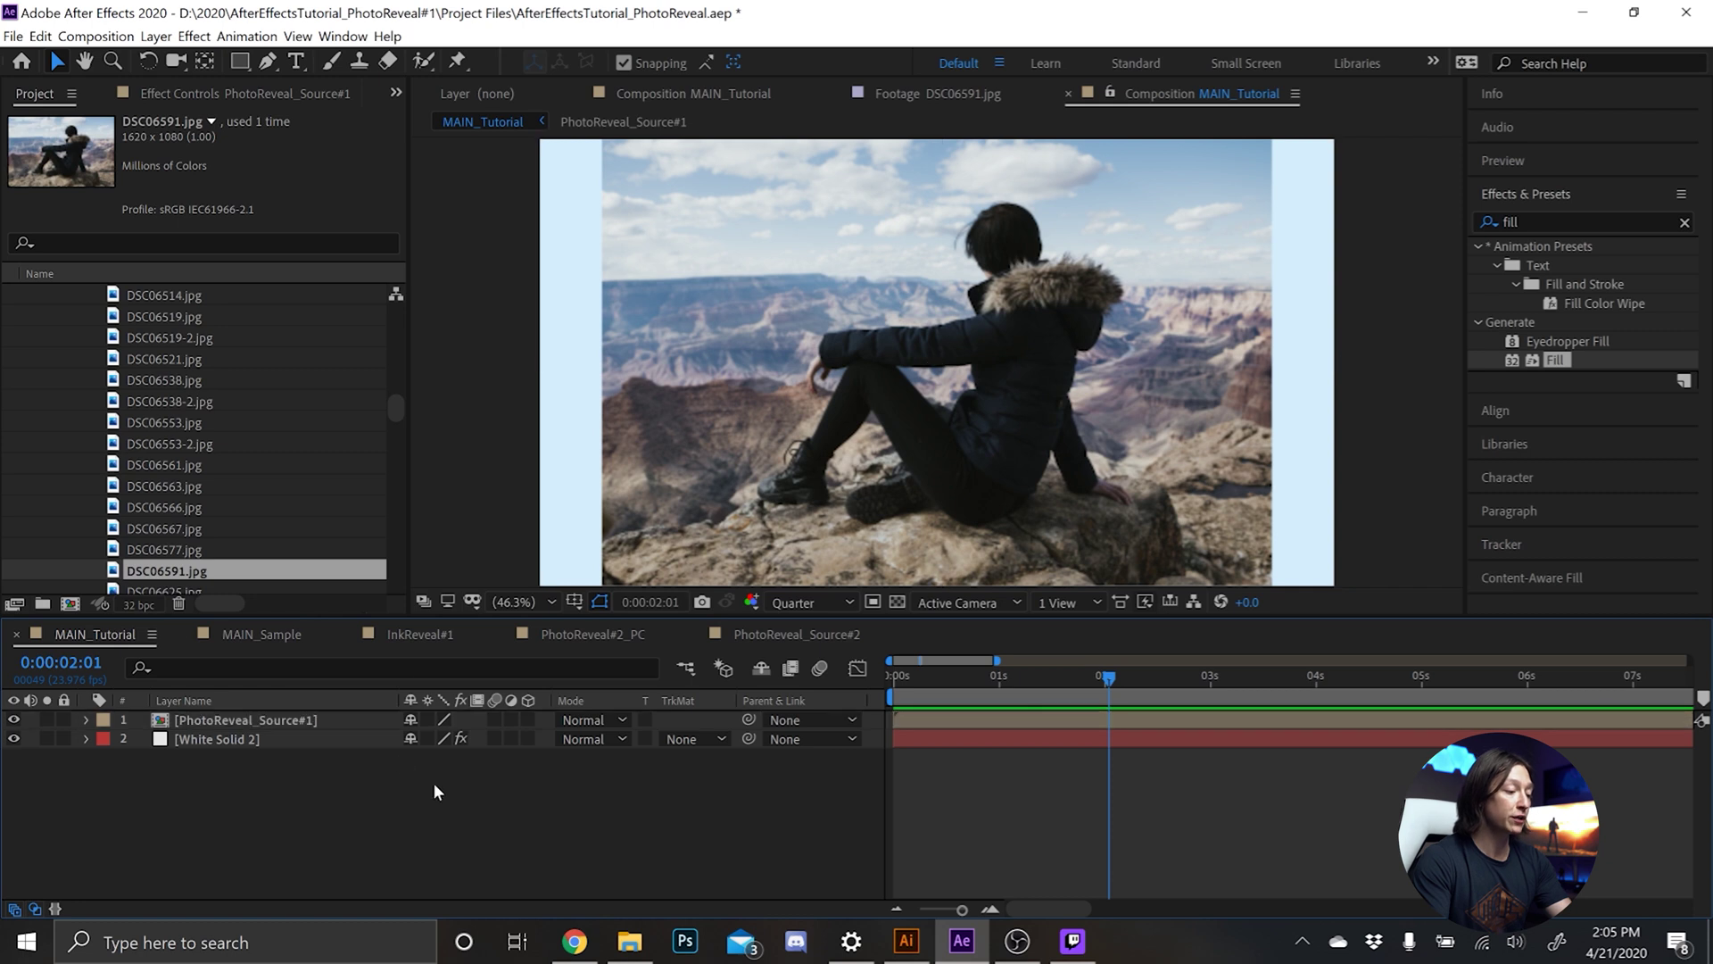
click(156, 36)
mouse_move(195, 67)
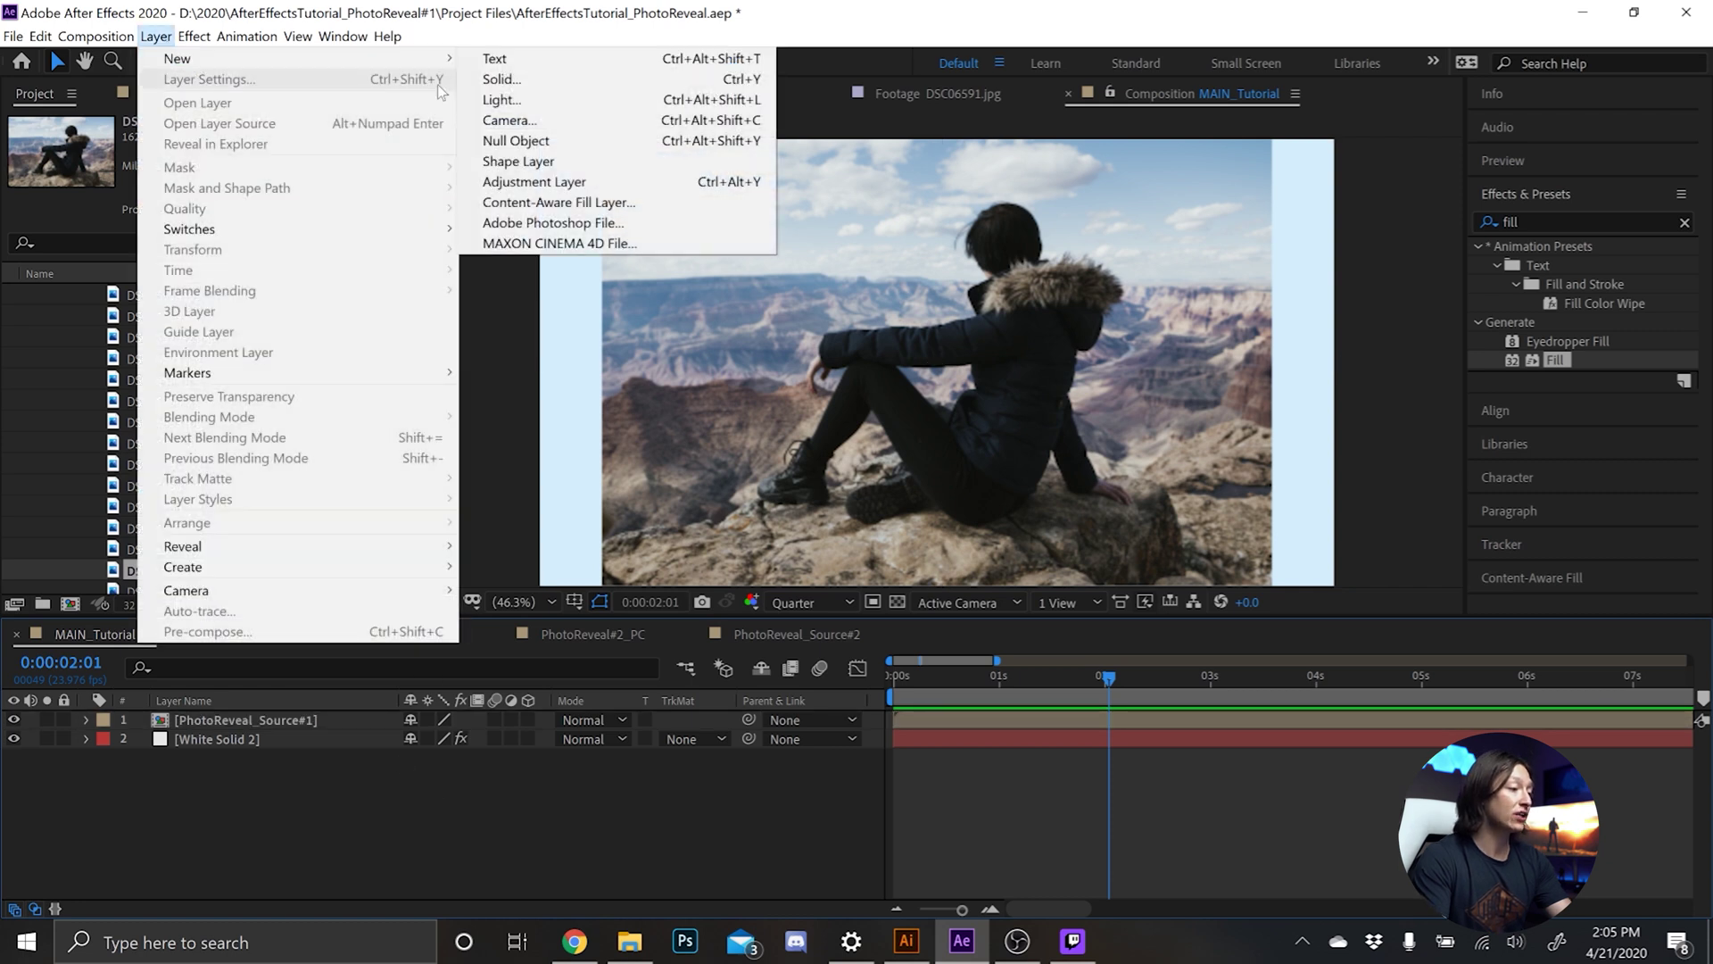
click(518, 161)
key(q)
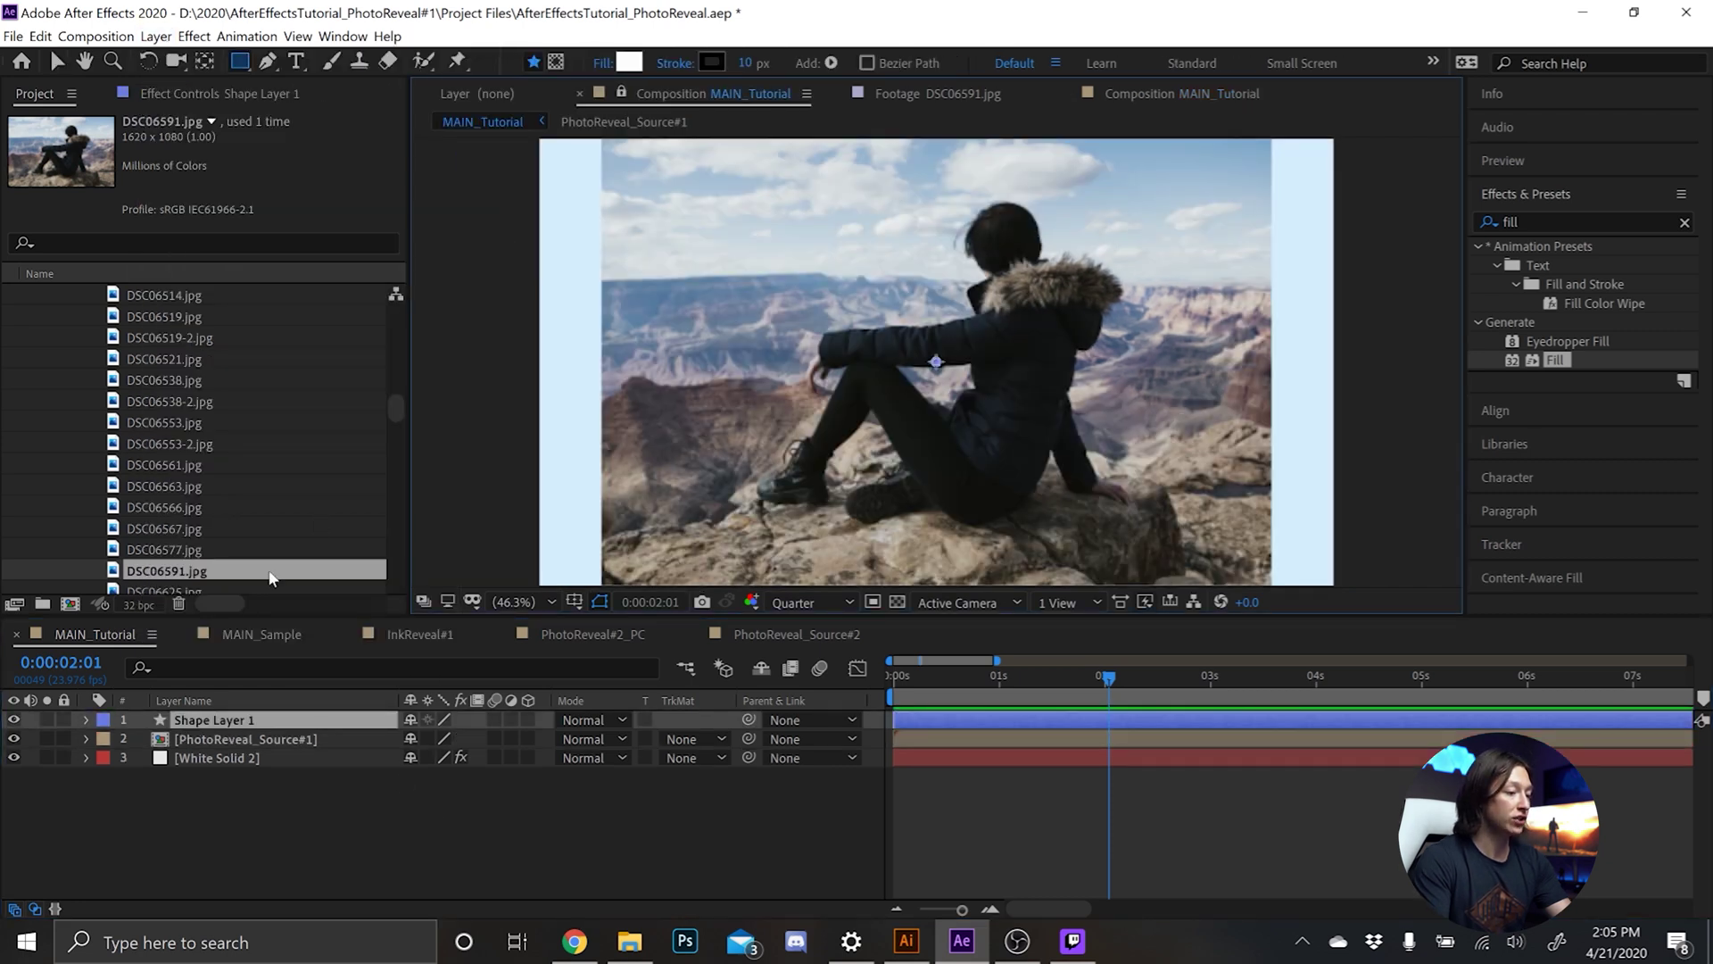
click(87, 720)
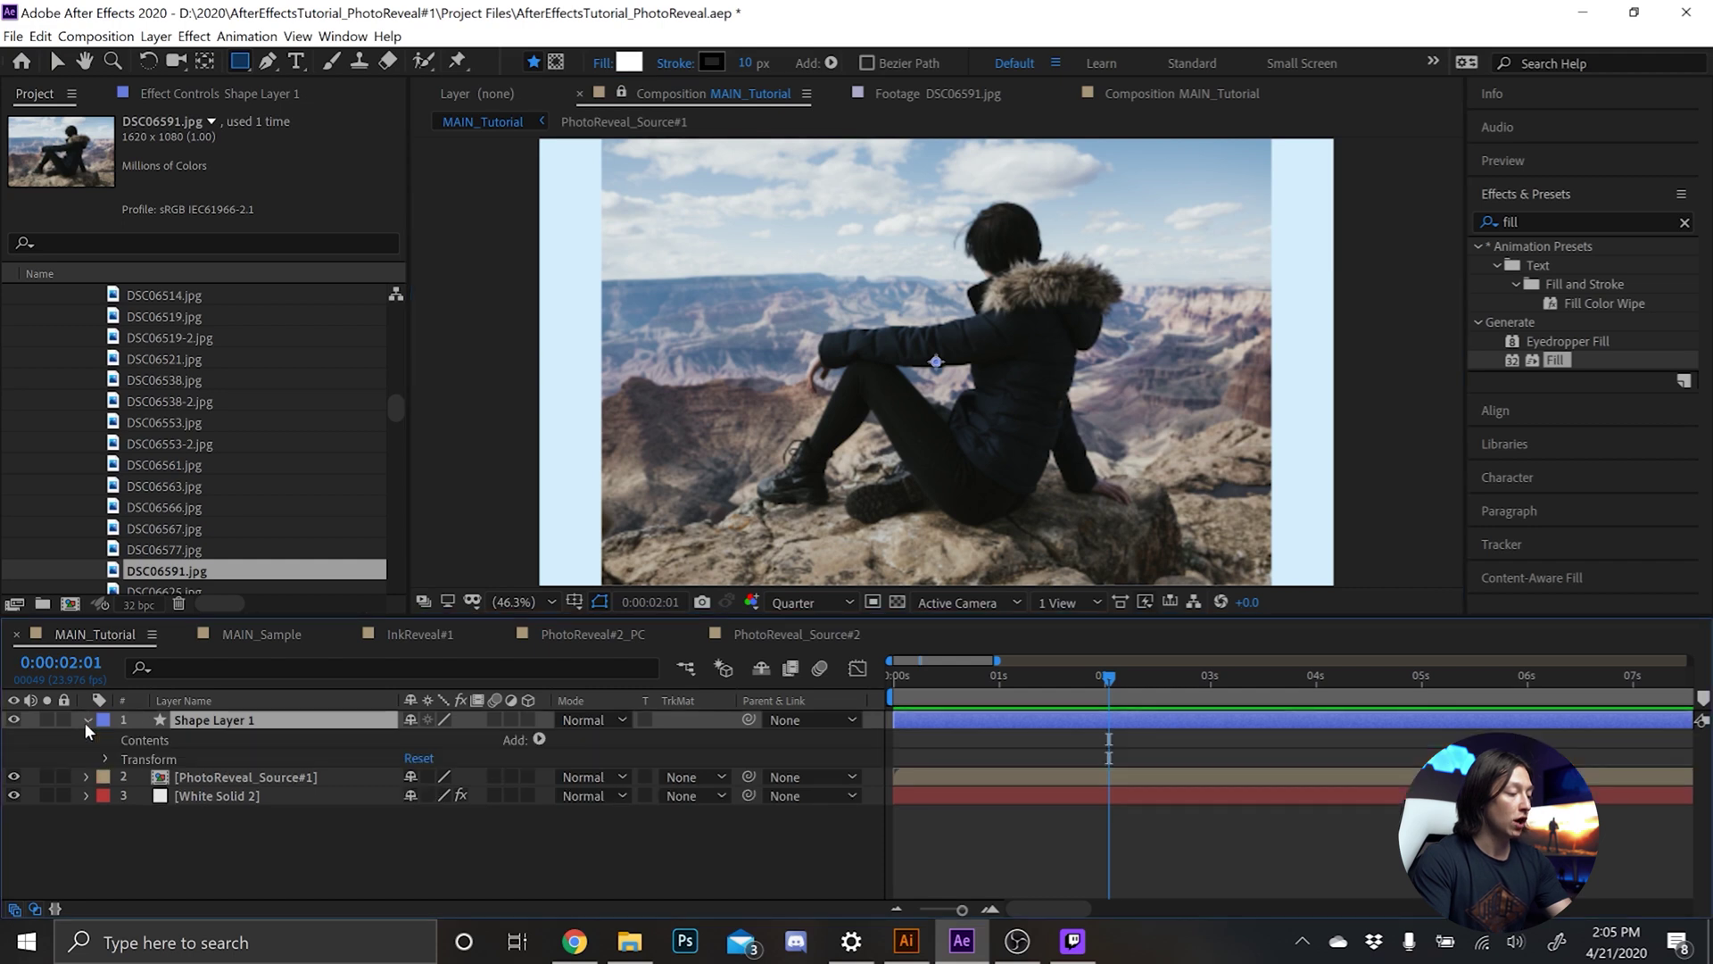
Add an Ellipse path and a red Fill to the shape layer, revealing Ellipse Path 1's size.
click(539, 740)
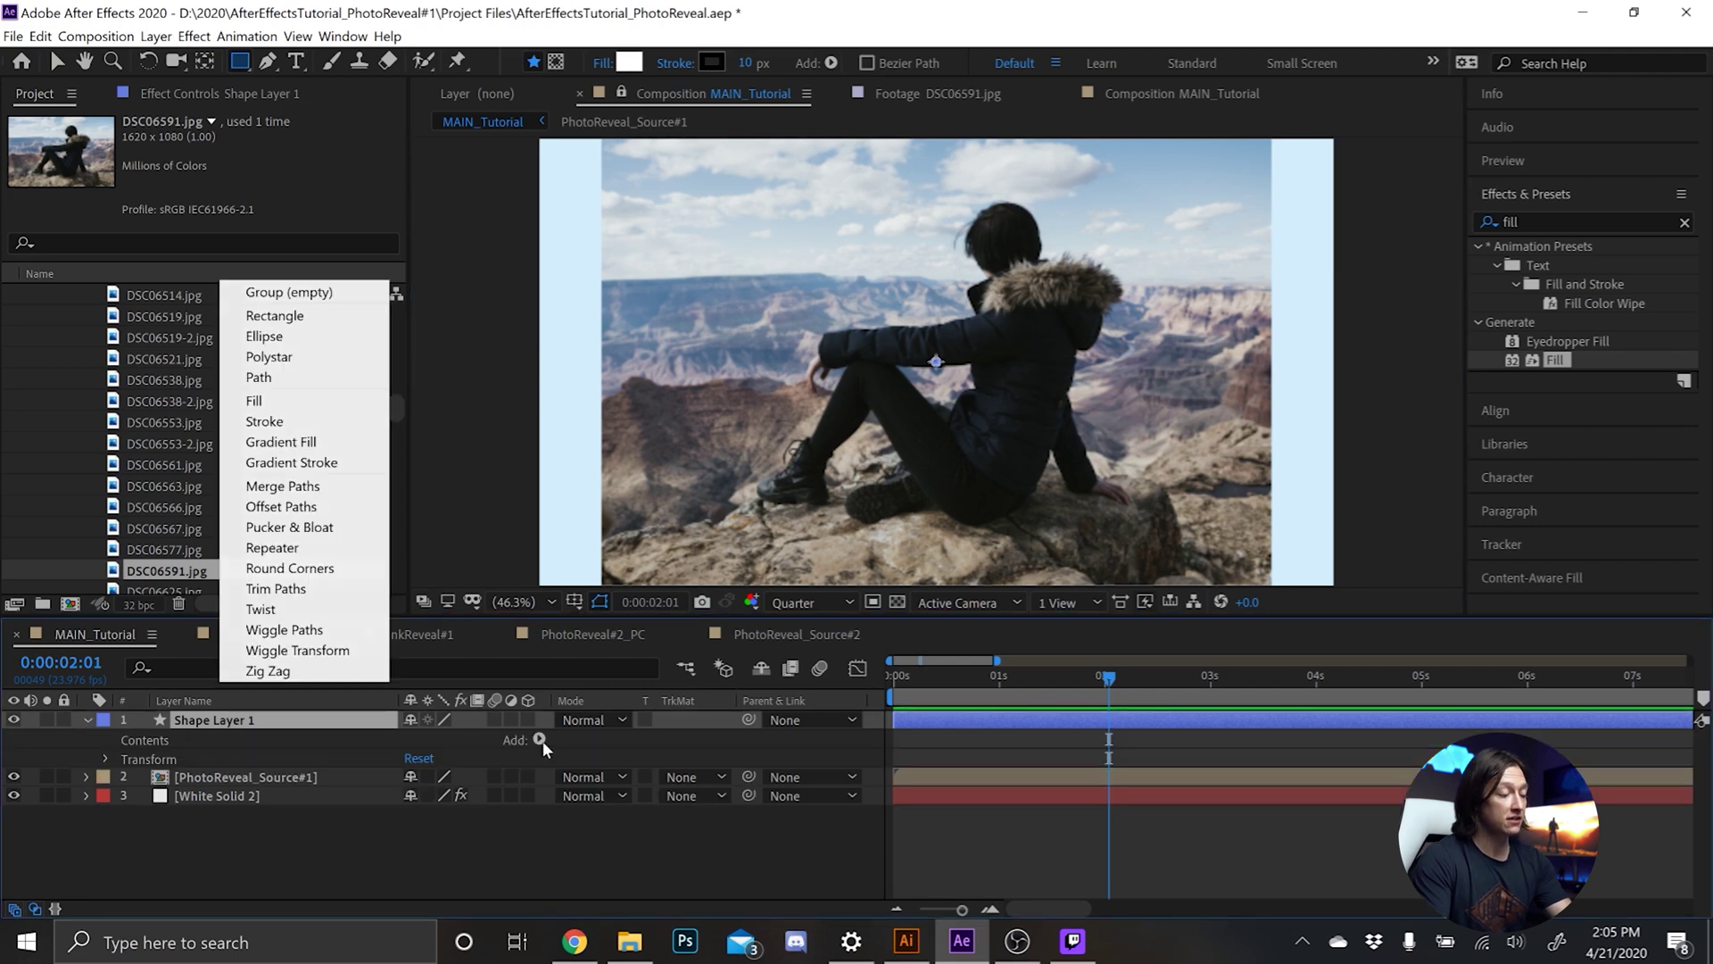
click(285, 337)
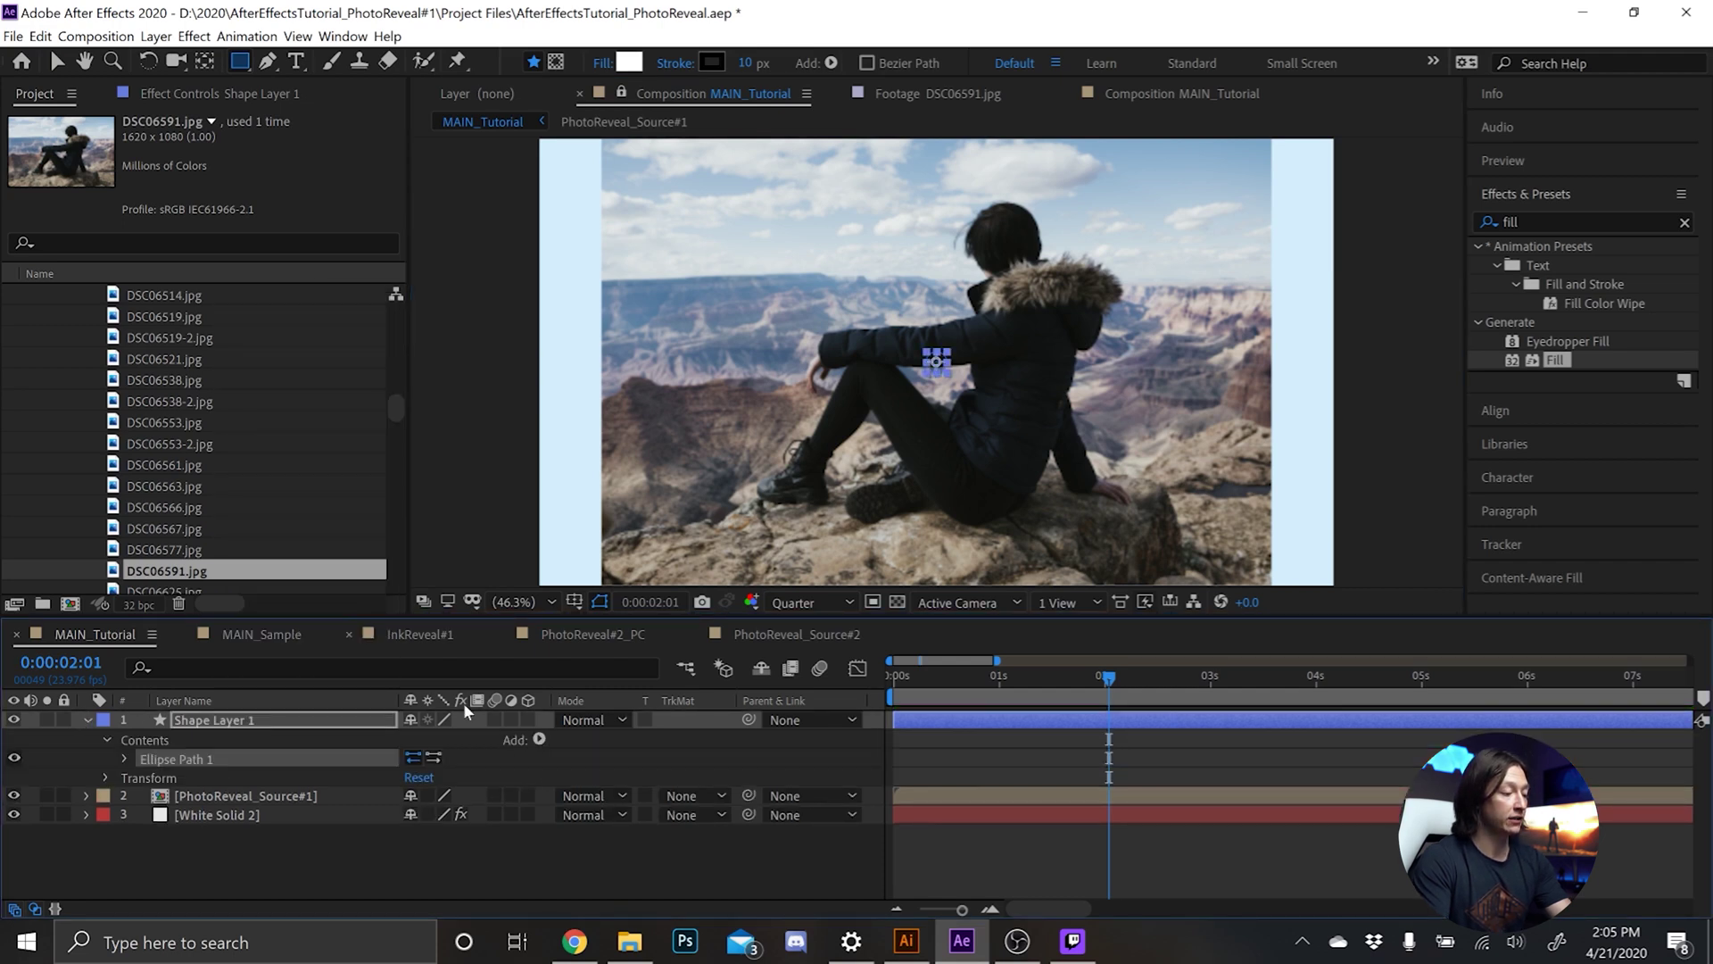
click(539, 740)
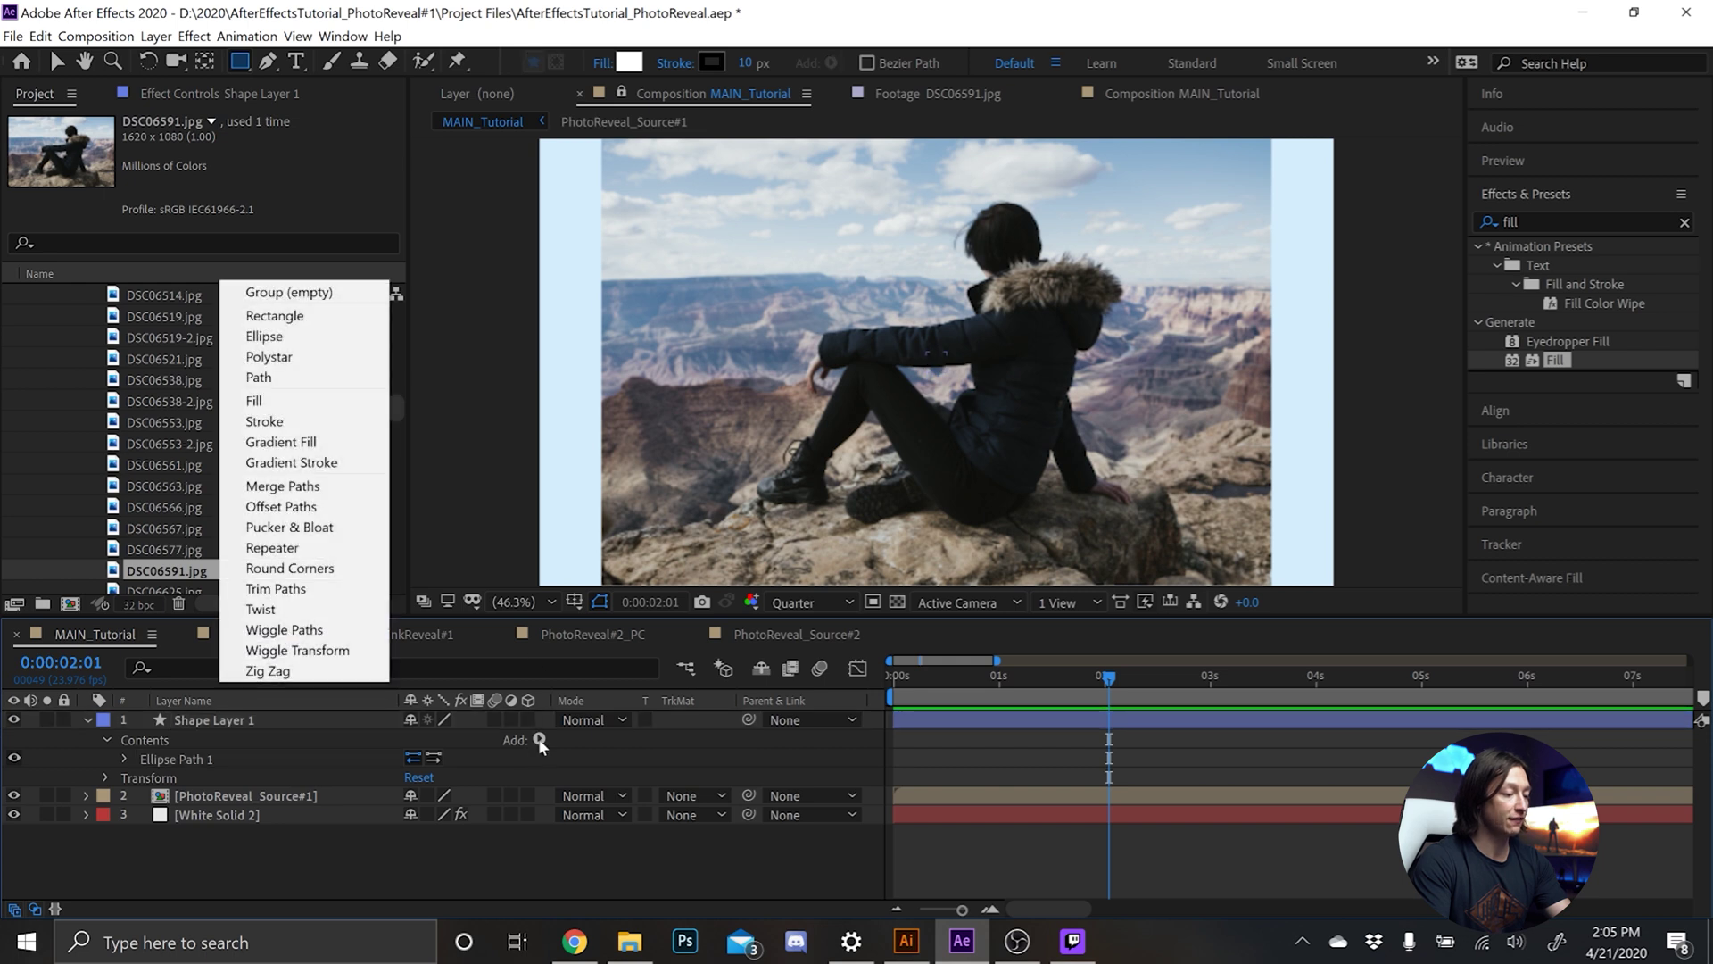
click(253, 401)
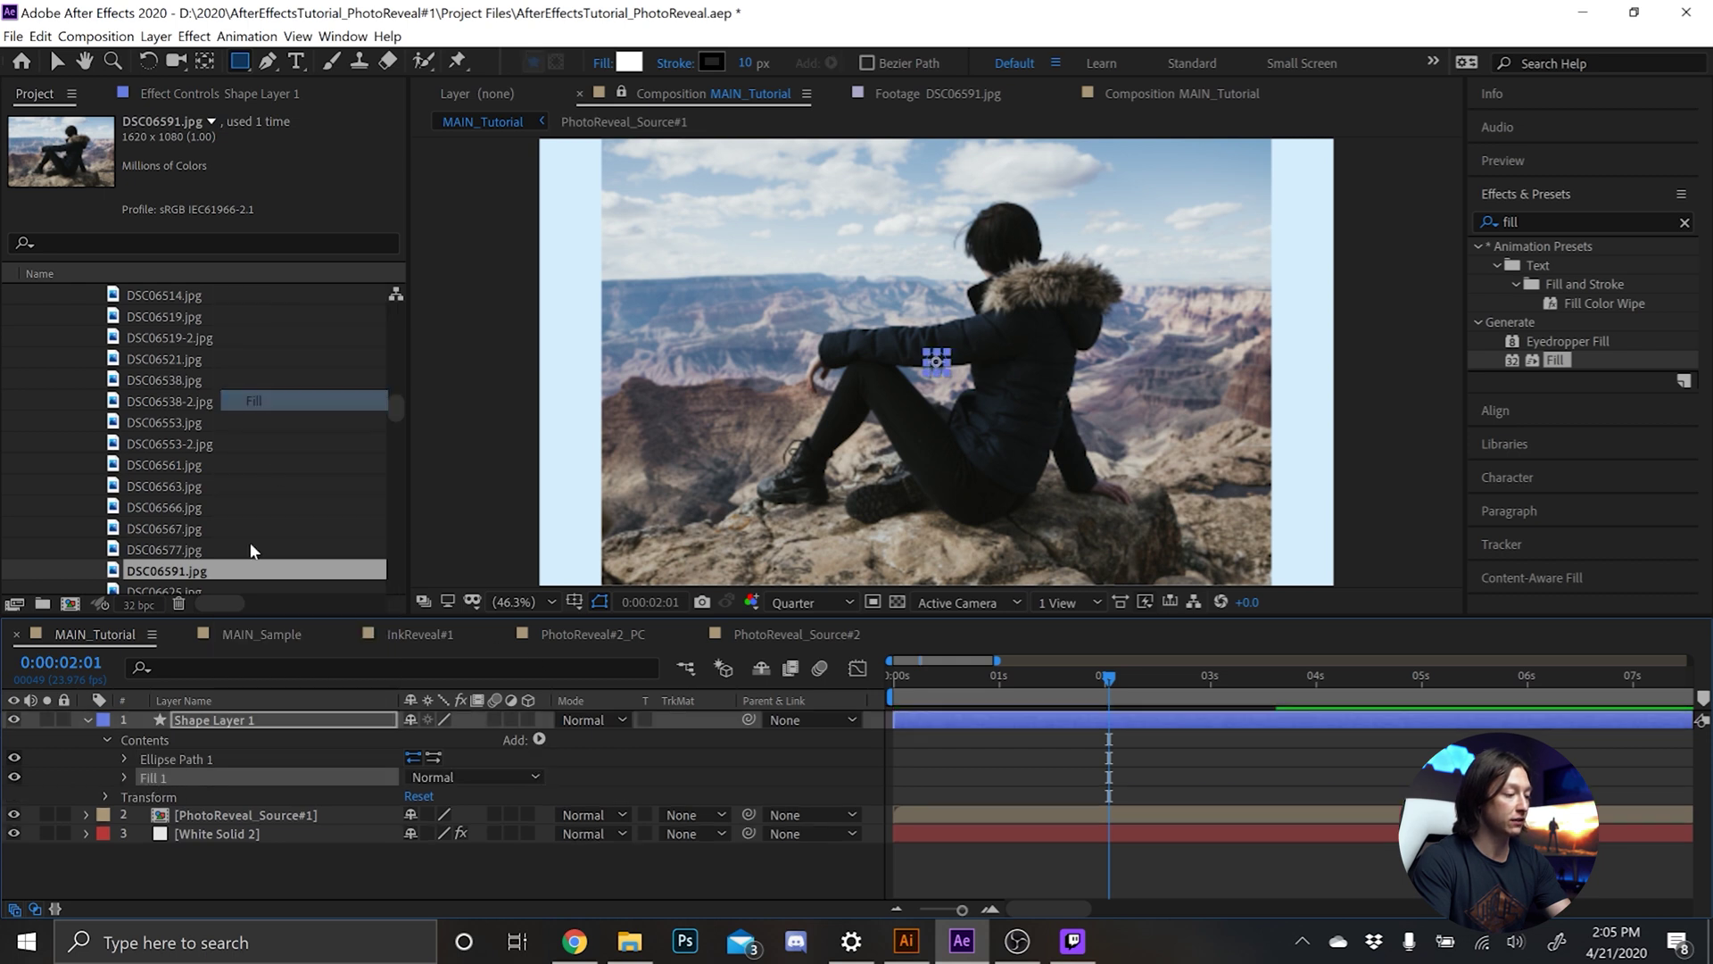
click(125, 758)
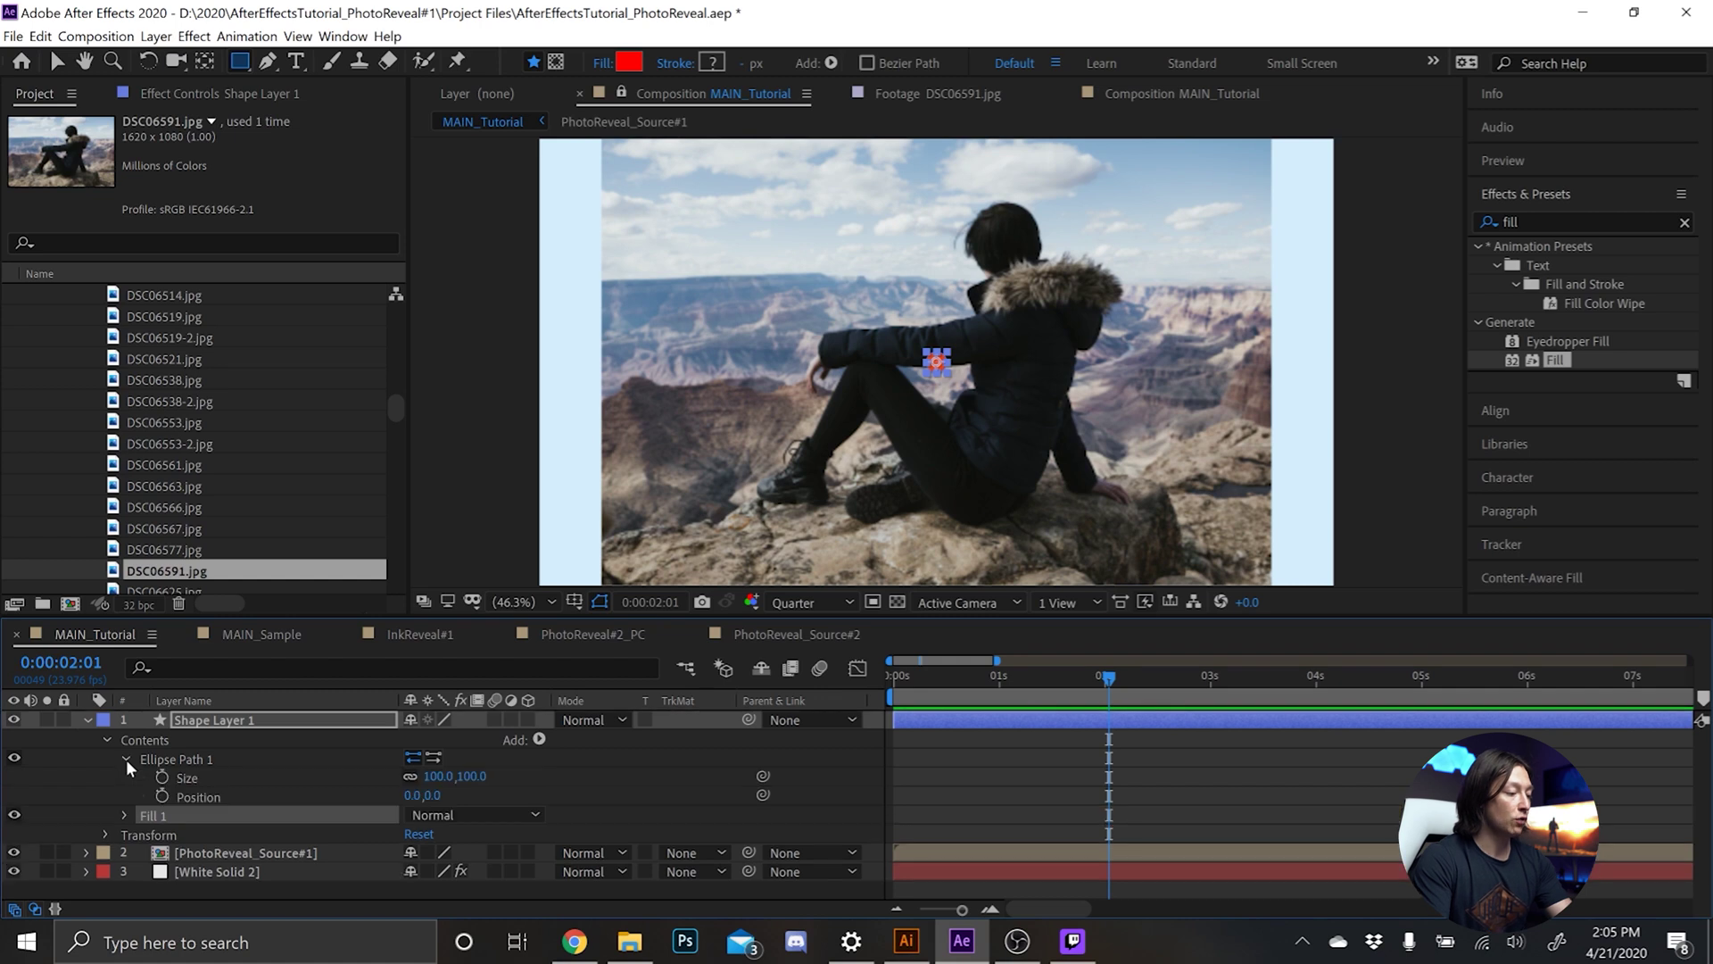
drag(918, 682, 850, 684)
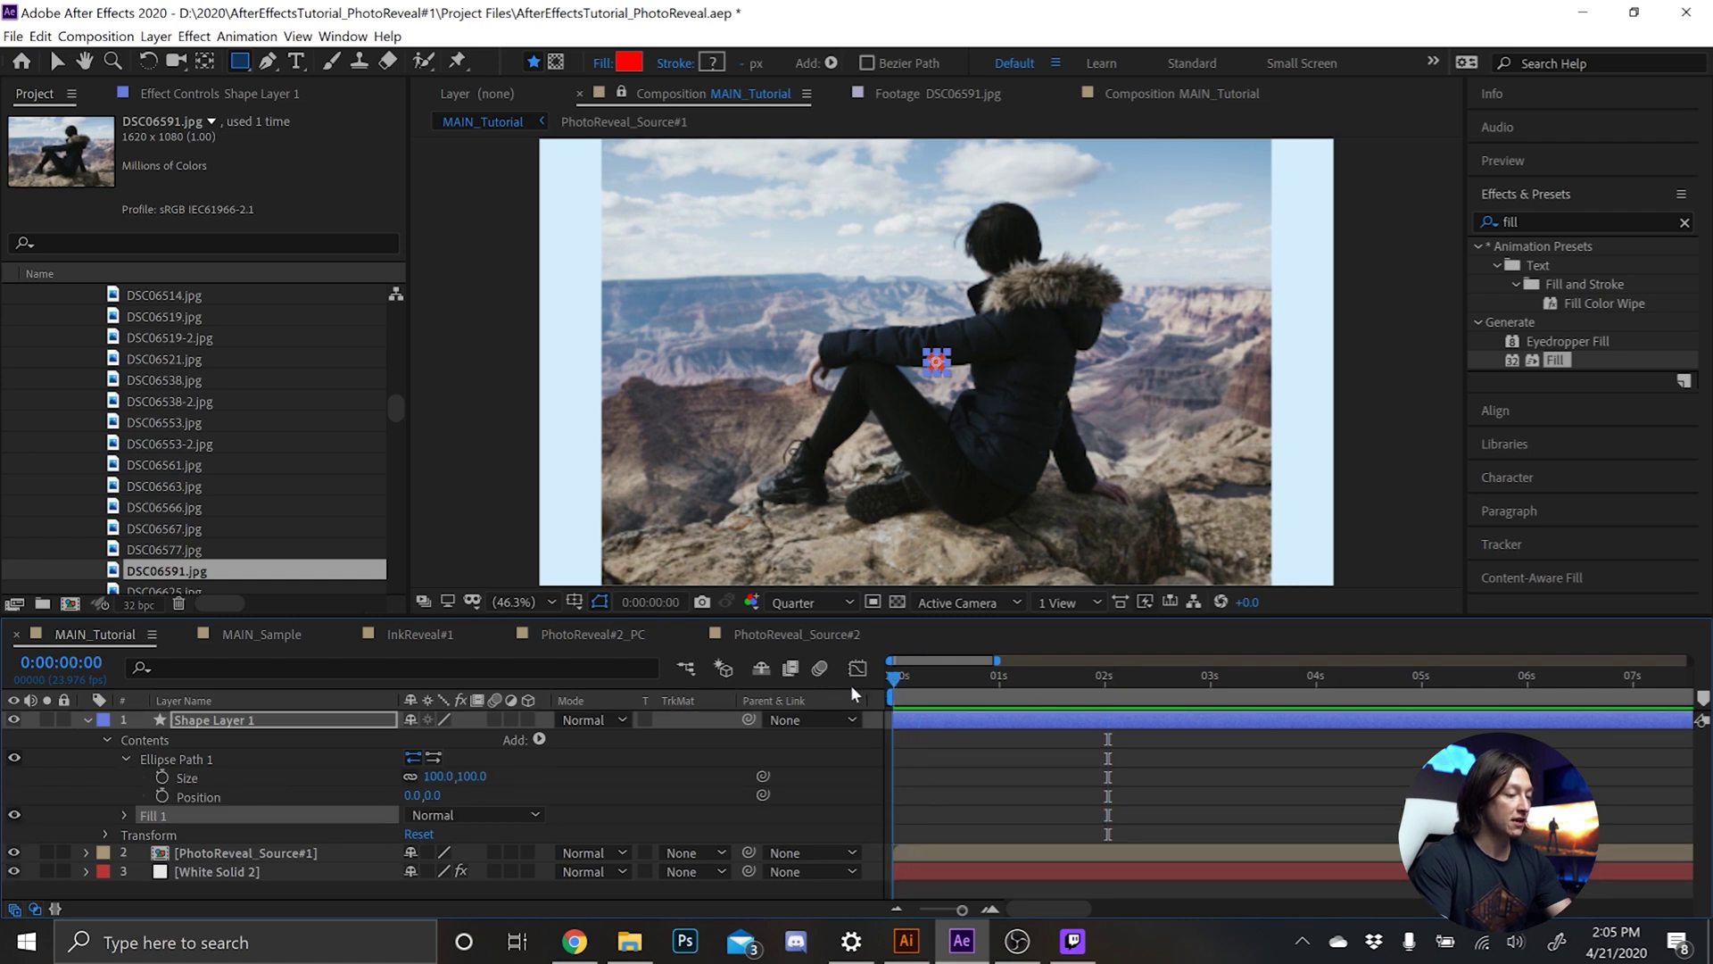
Keyframe Ellipse Path 1 Size from 0 at 0 s to 2020 at 2 s.
click(162, 778)
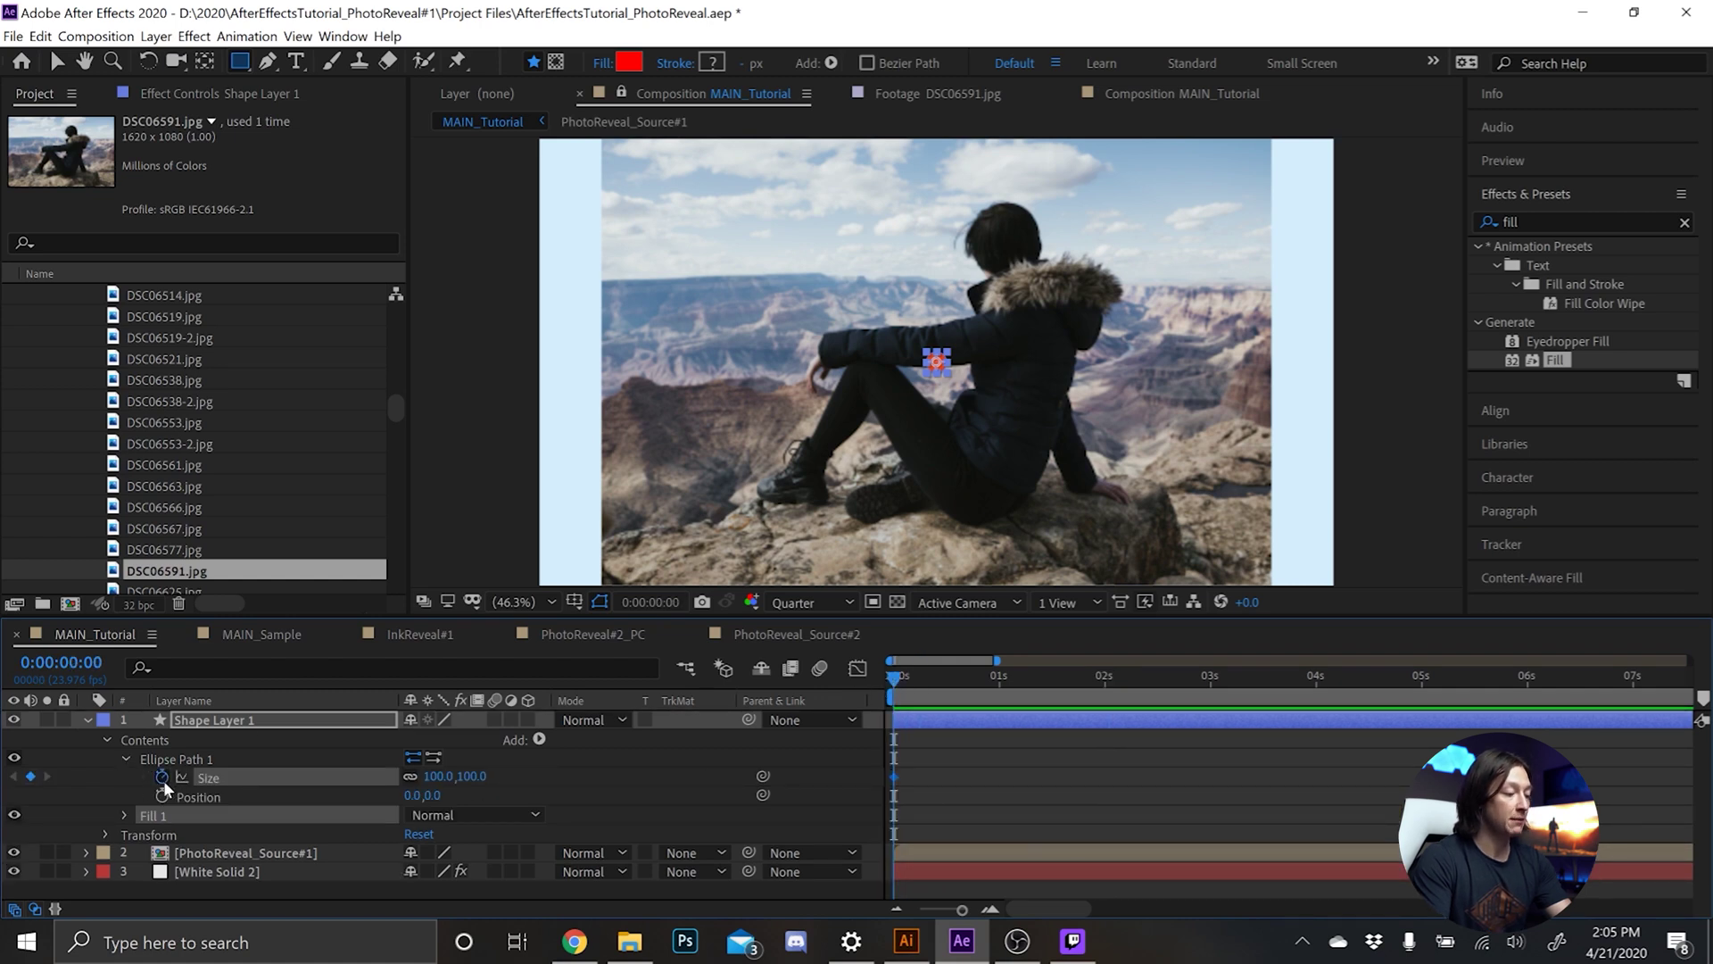
click(436, 777)
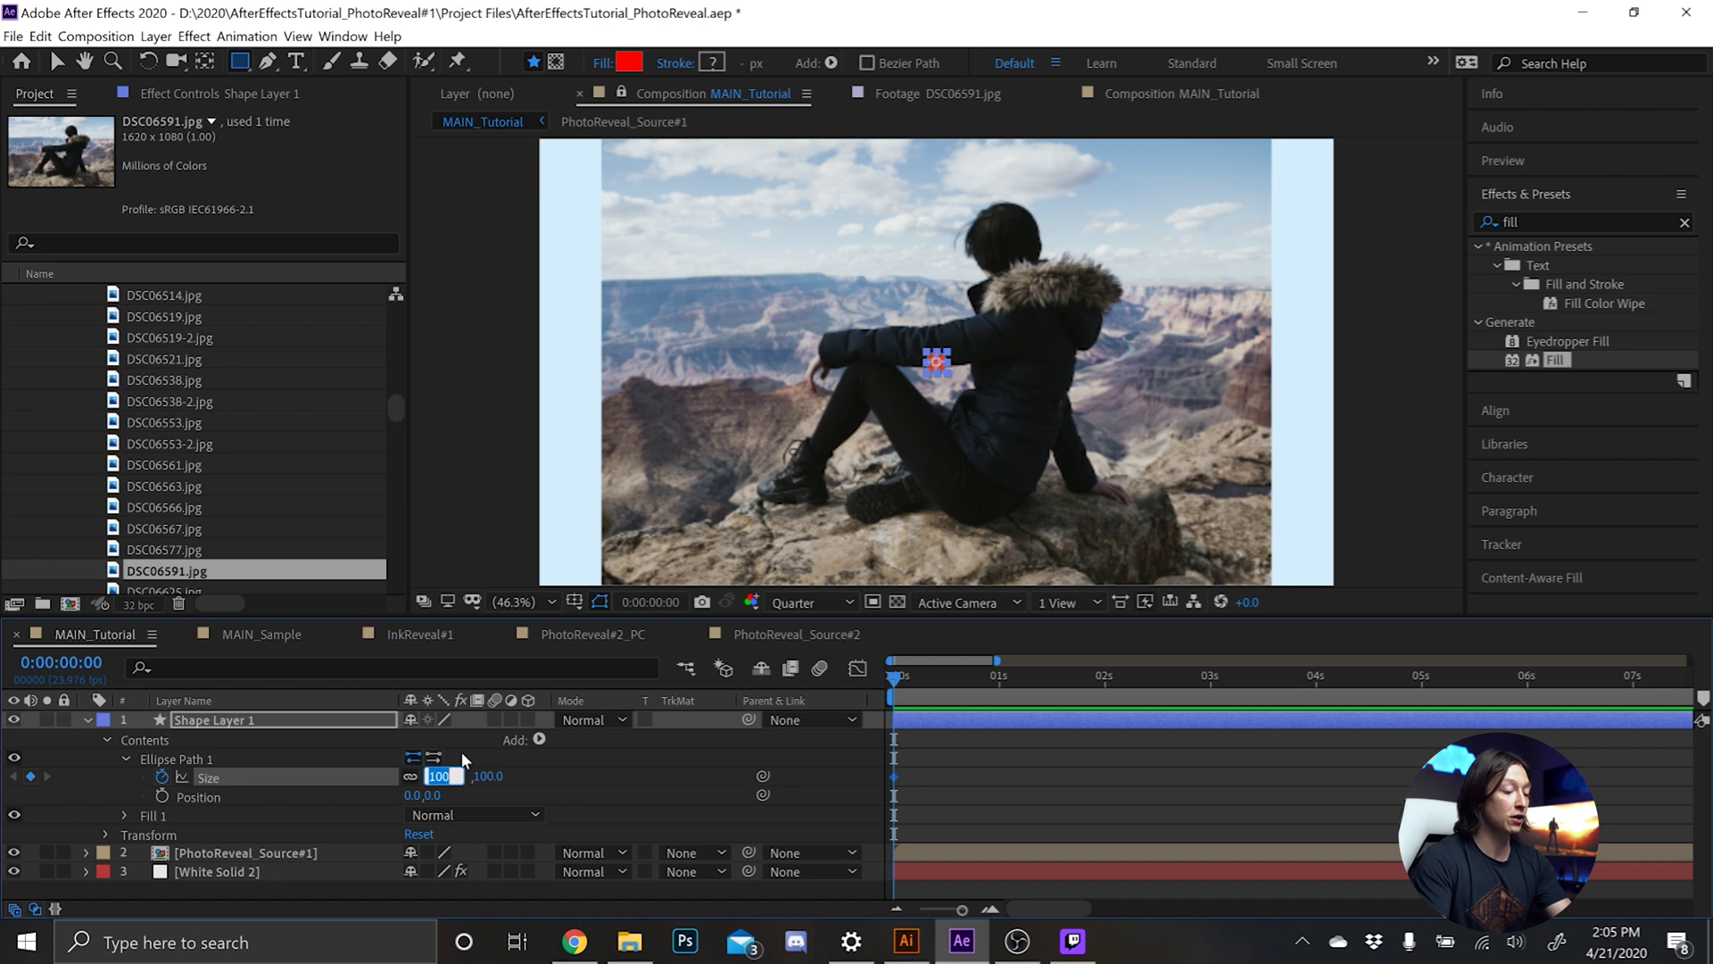
text(0)
key(Return)
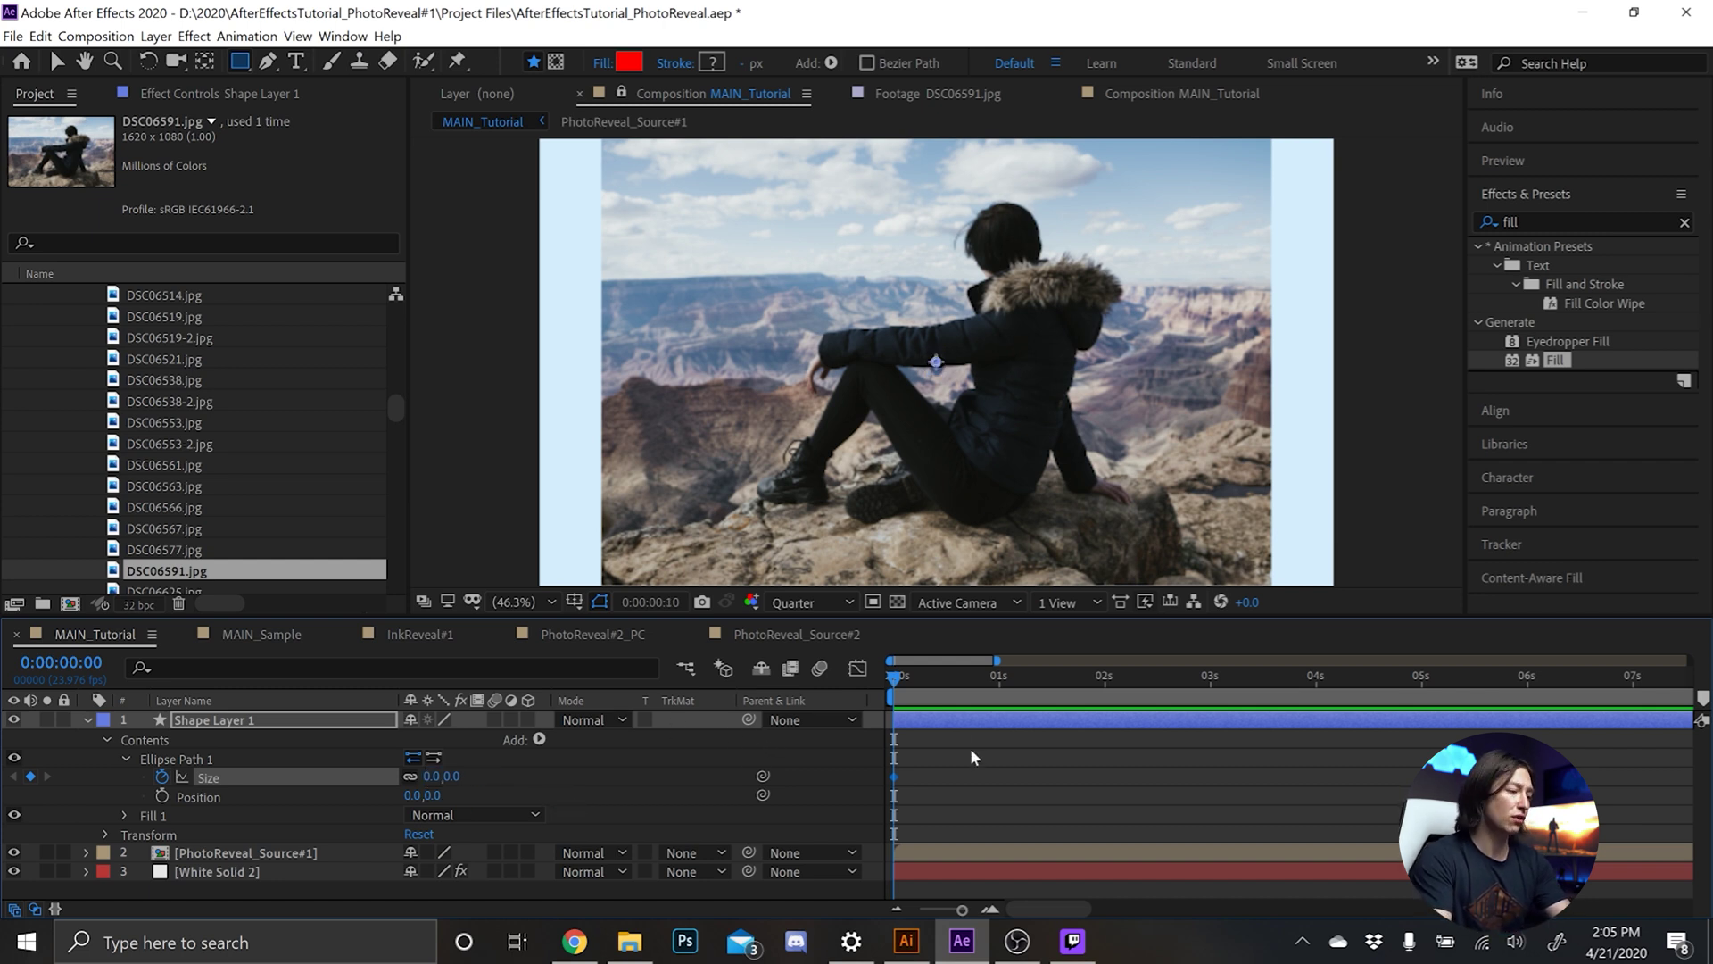
key(shift+Page_Down)
key(shift+Page_Down)
key(shift+Page_Down)
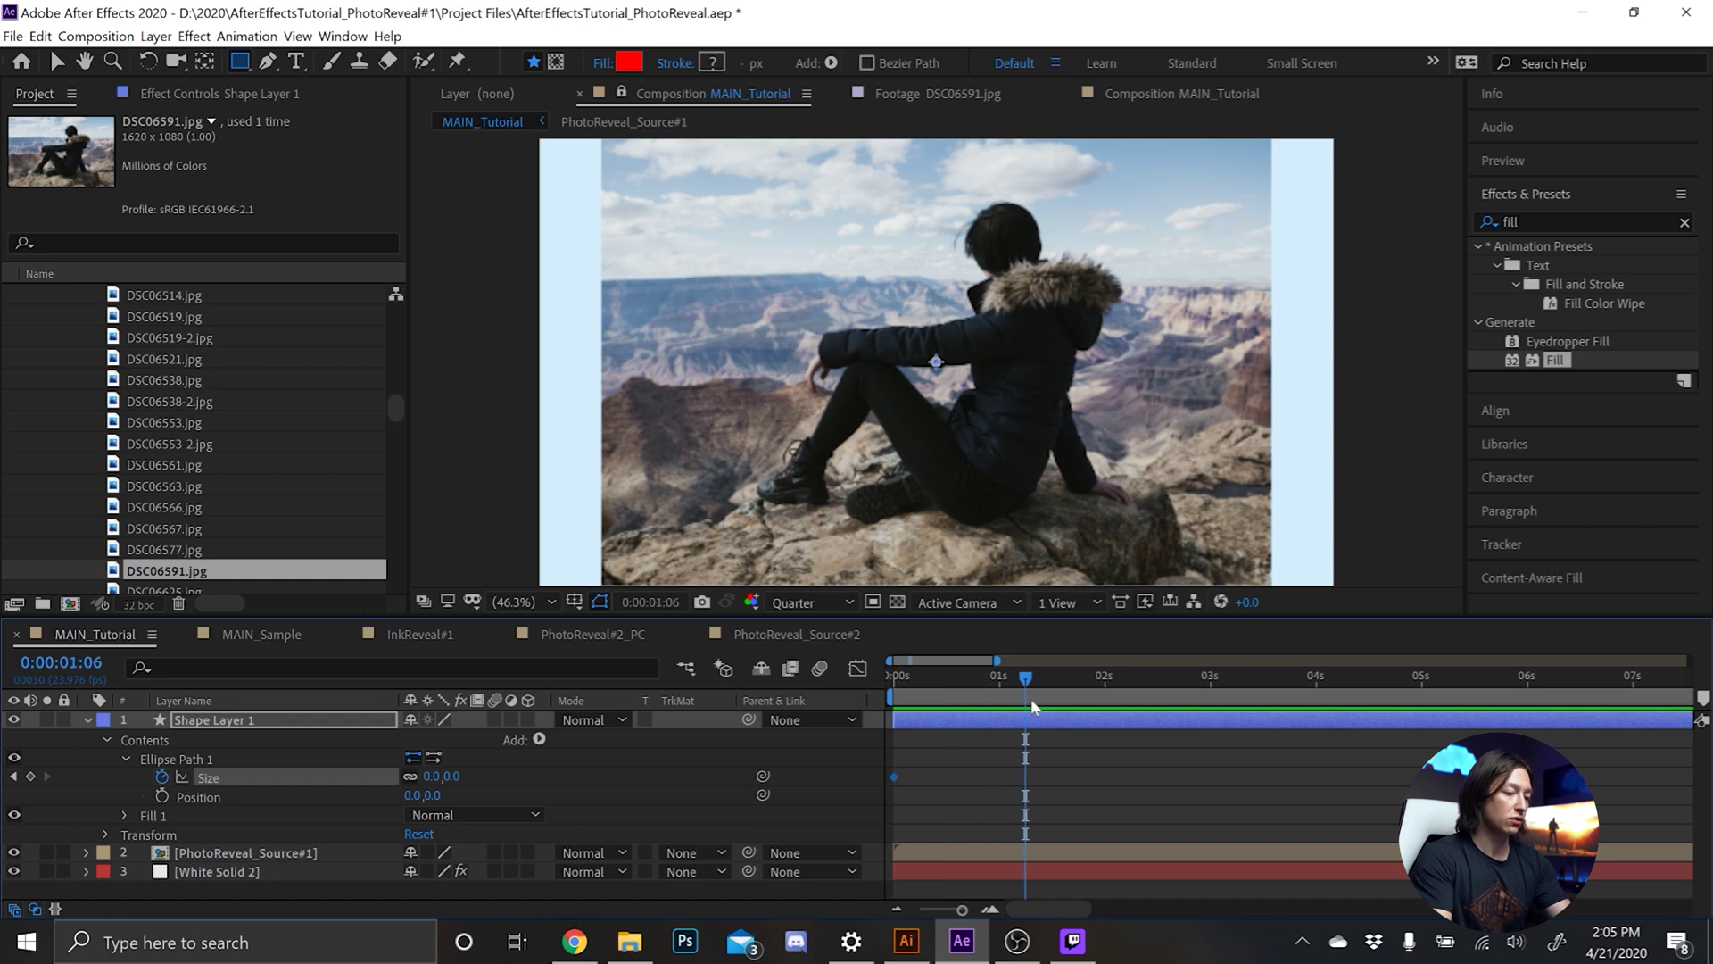
drag(1031, 698, 1105, 686)
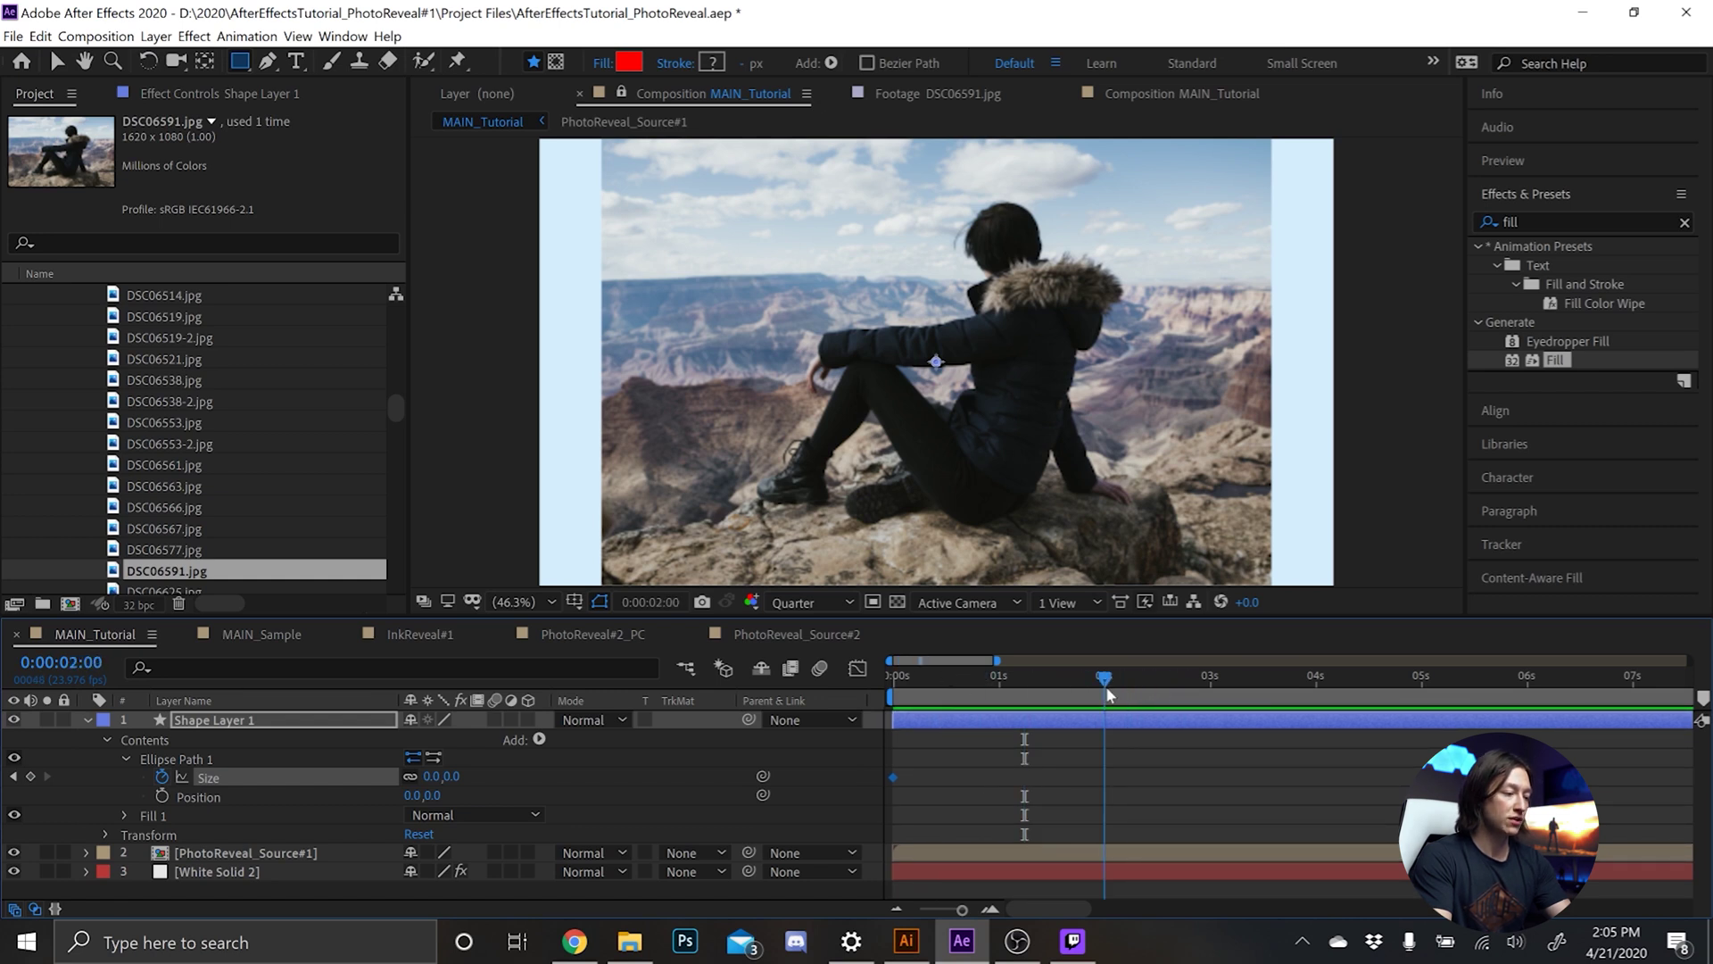
drag(441, 776, 794, 789)
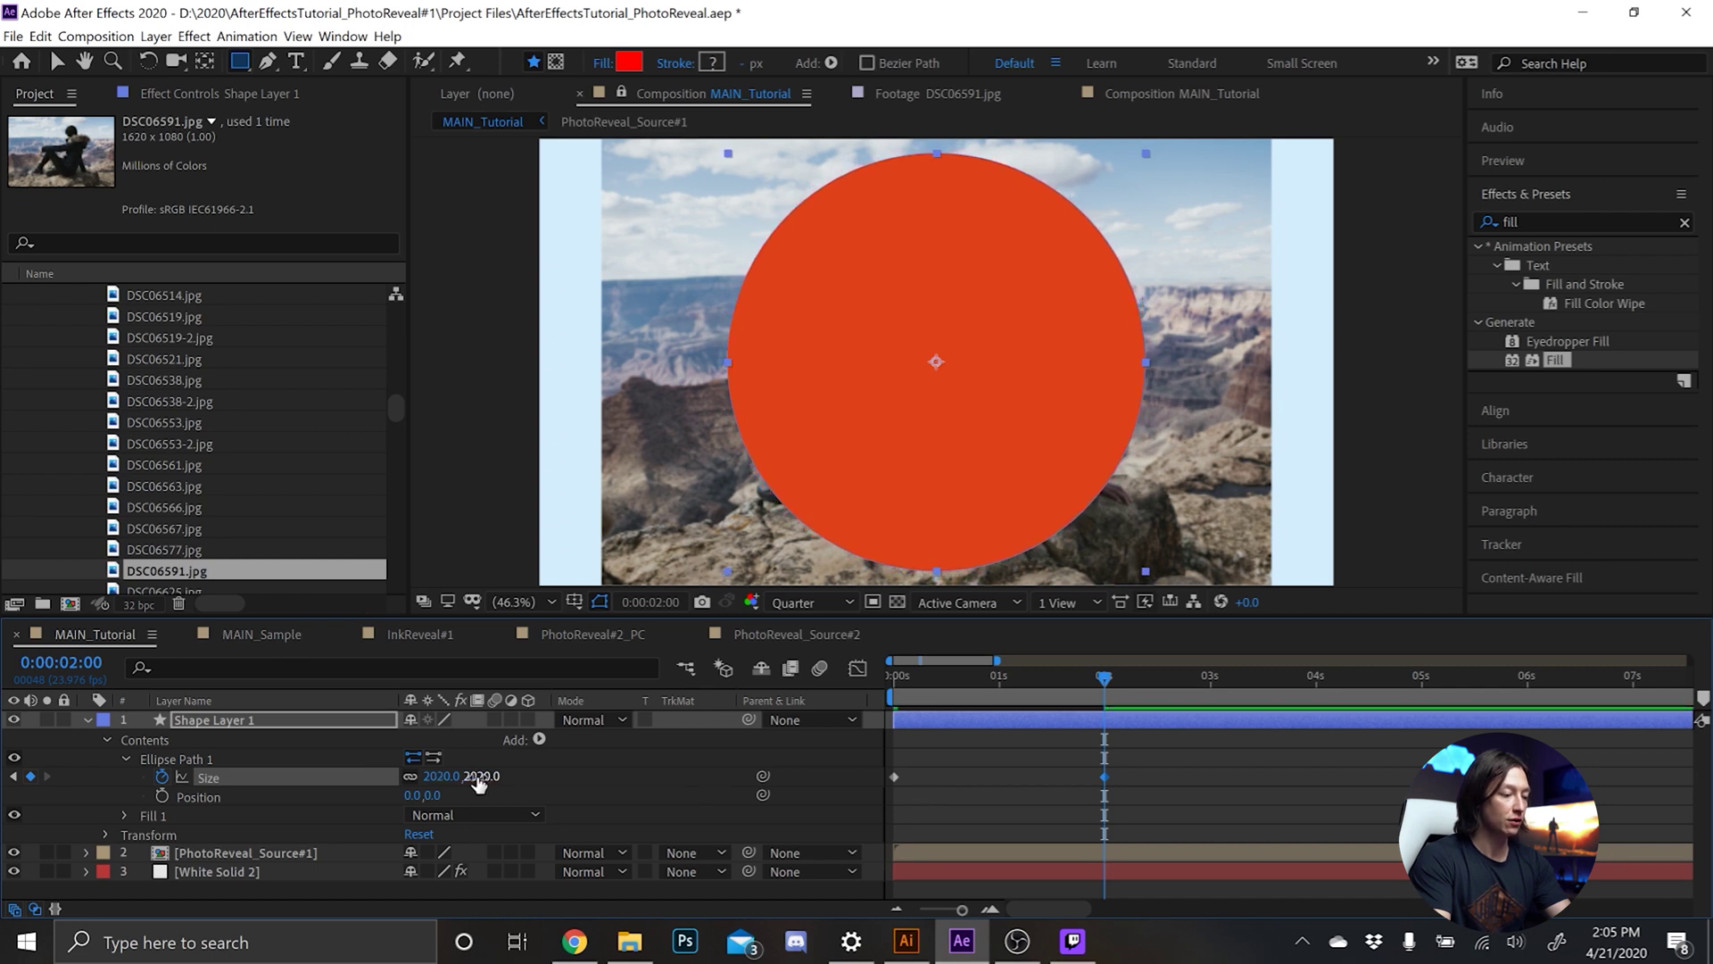
Apply Easy Ease to both Size keyframes and preview the growing circle.
drag(1160, 764, 829, 798)
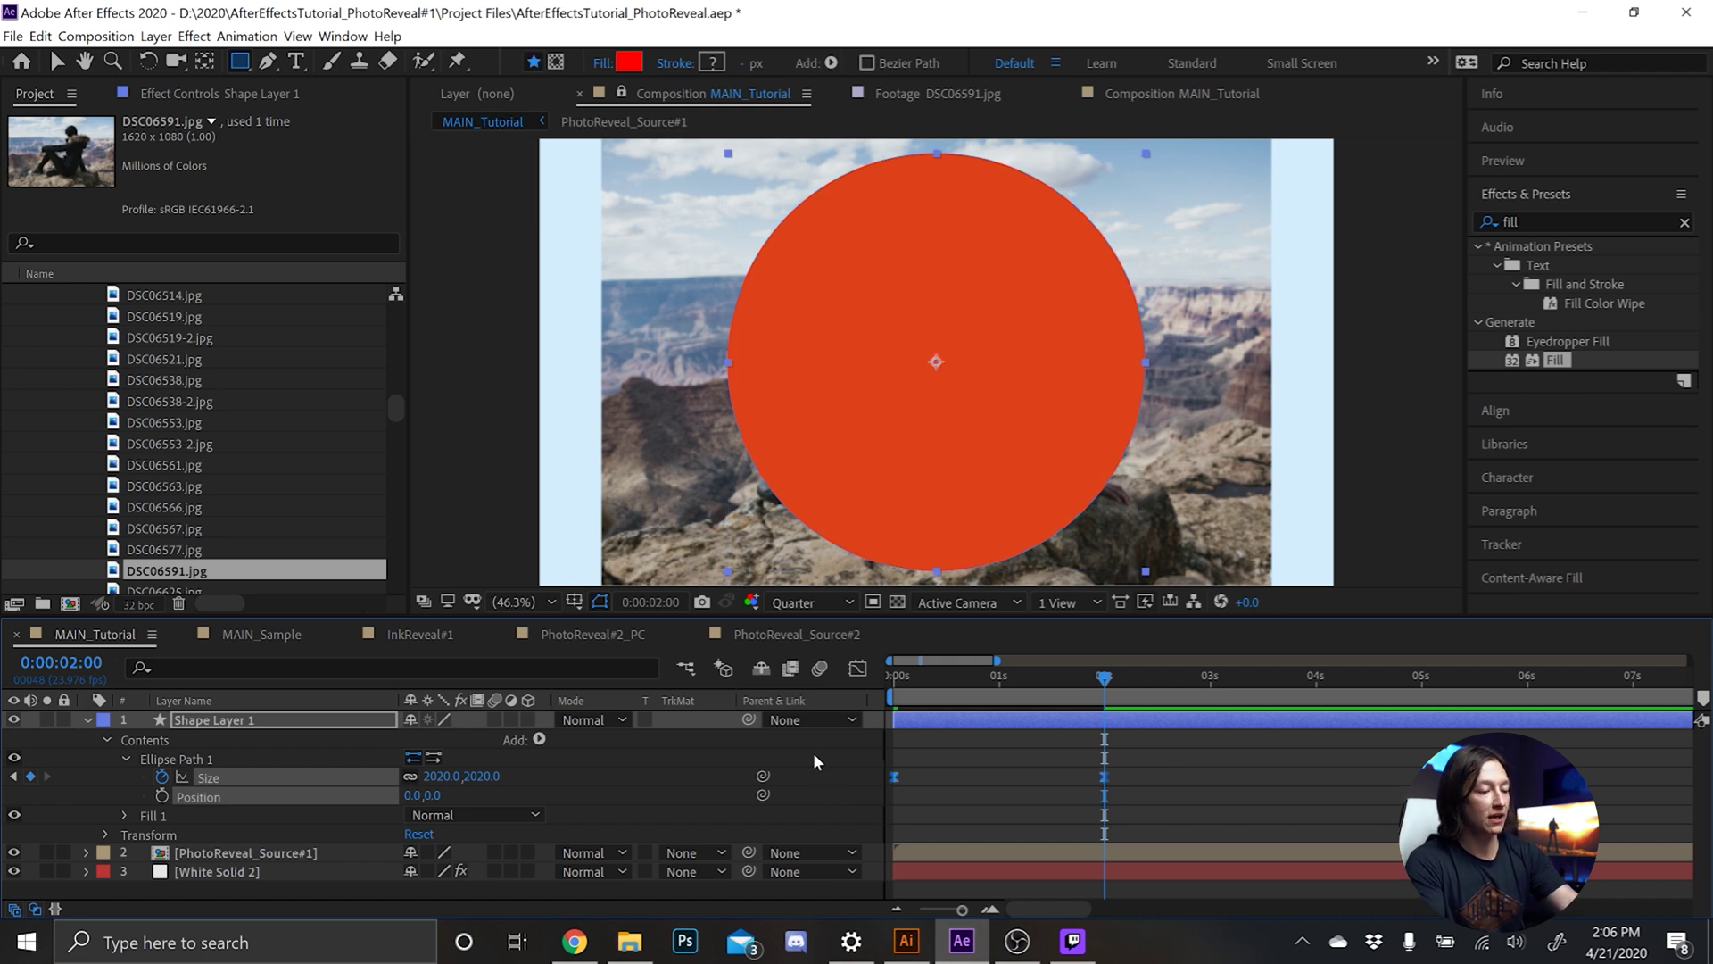
key(F9)
click(925, 676)
click(896, 689)
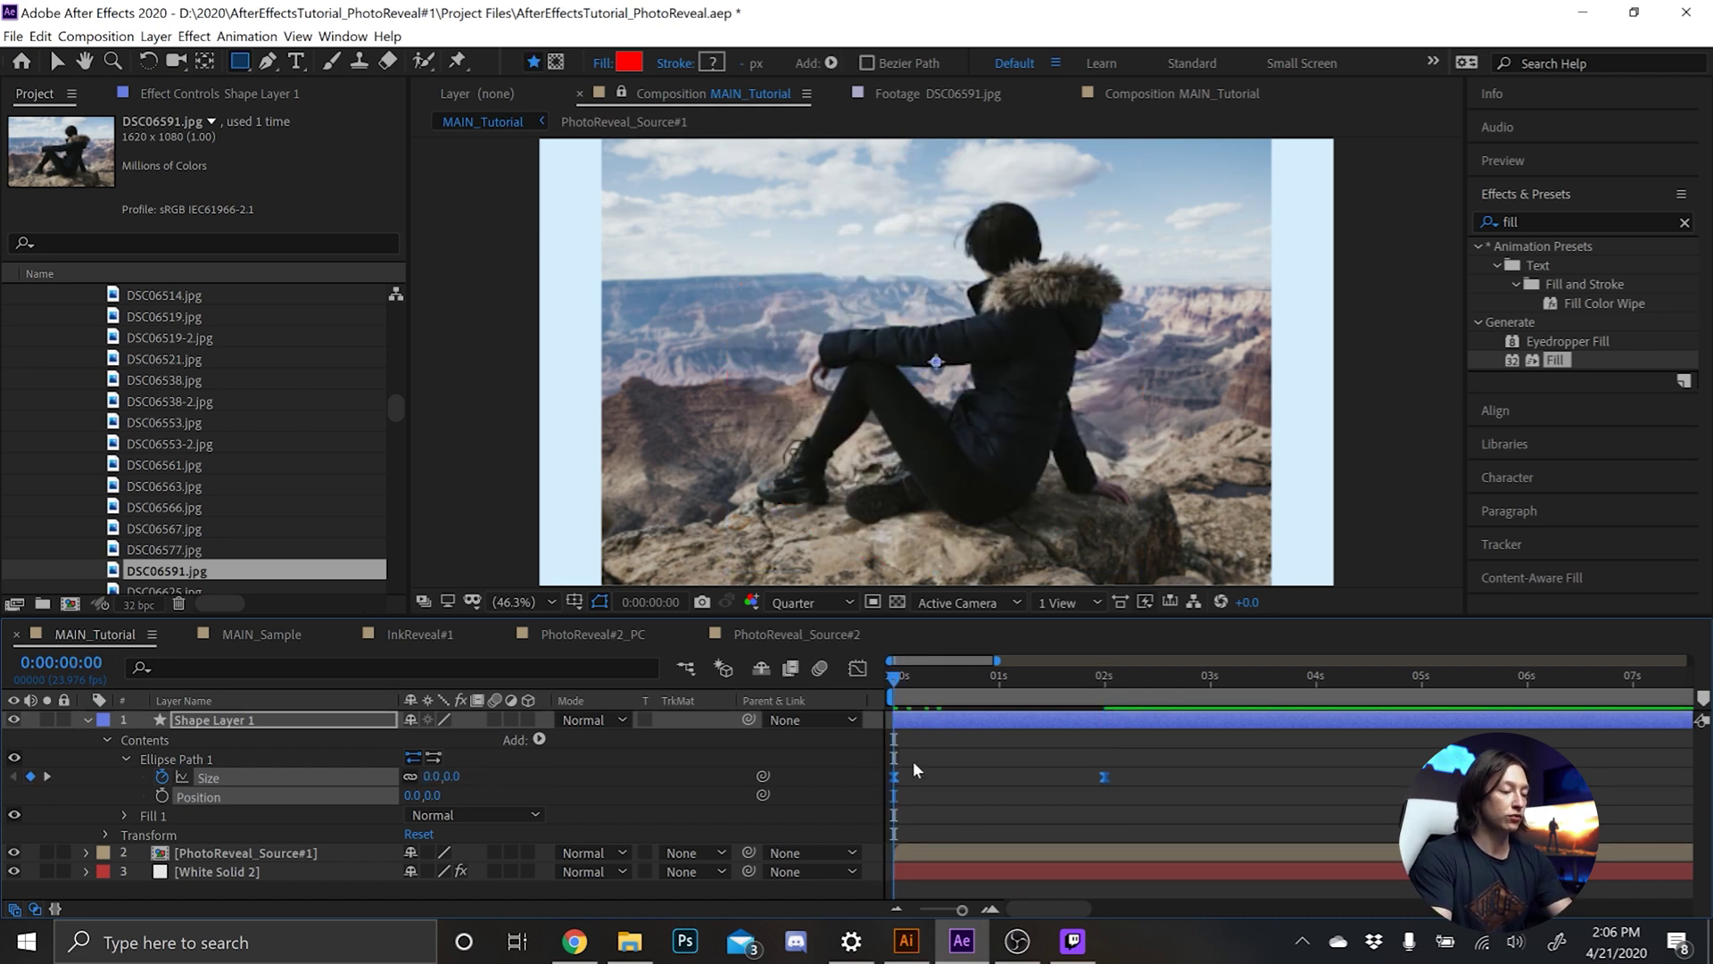
key(space)
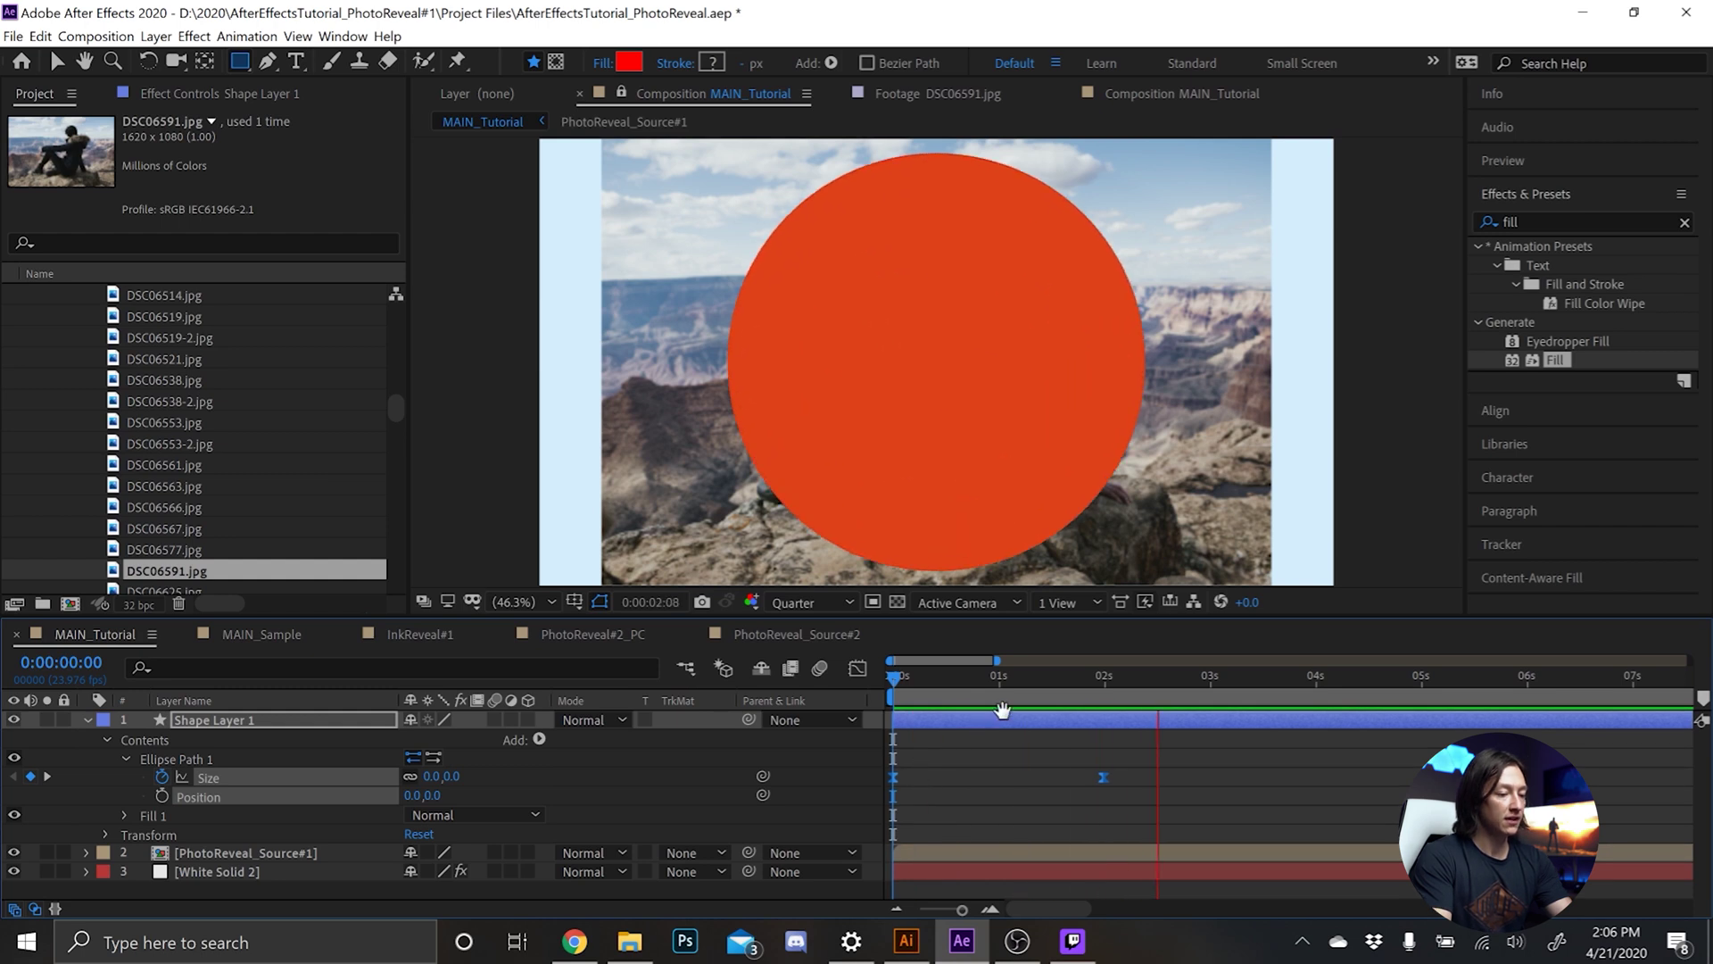
key(space)
click(853, 668)
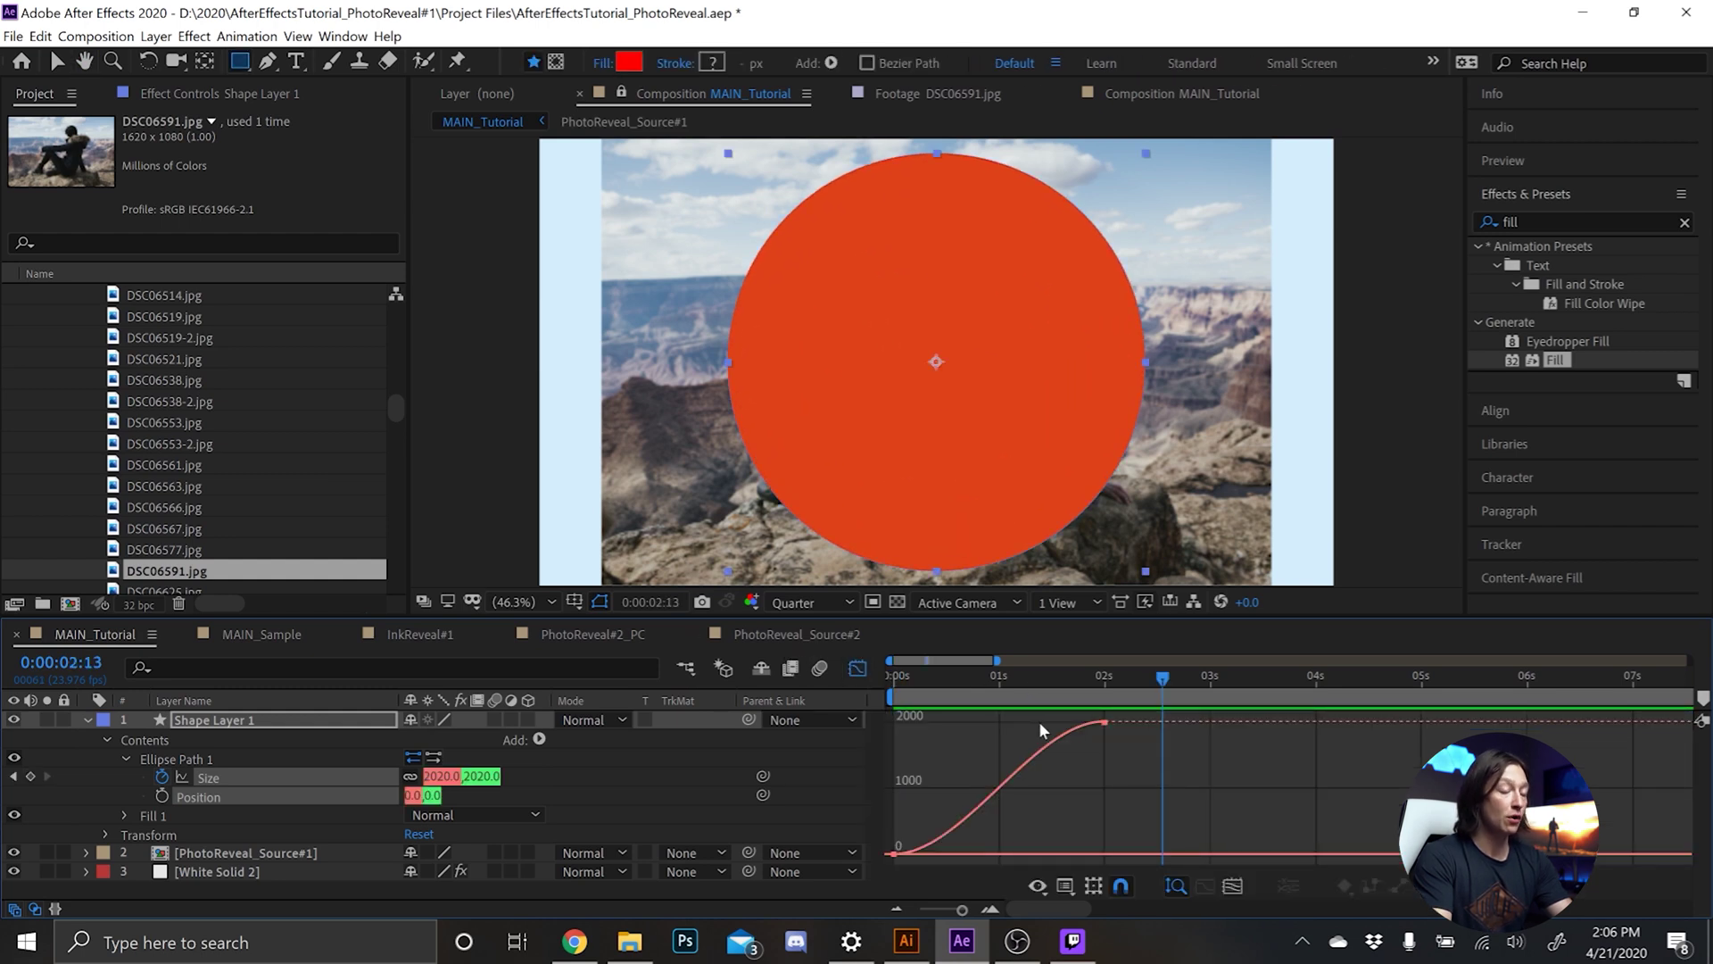
In the Graph Editor, lengthen the 2 s keyframe's incoming ease, then preview the faster start.
click(858, 667)
click(858, 668)
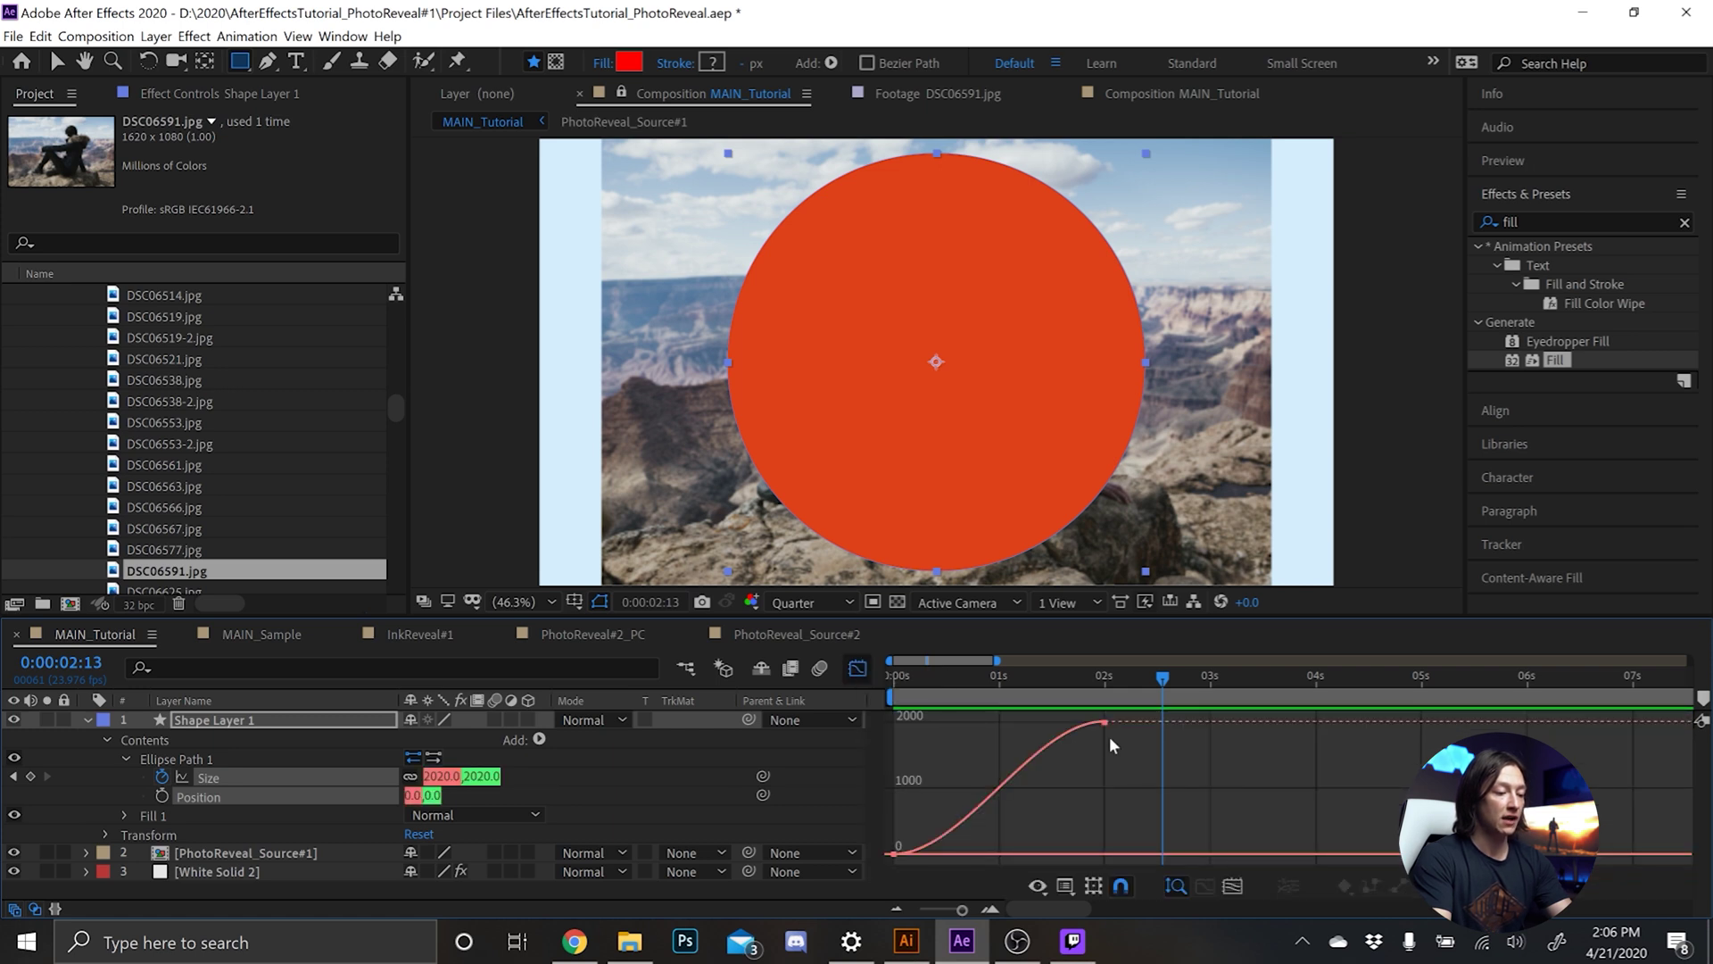
drag(1147, 766, 1082, 719)
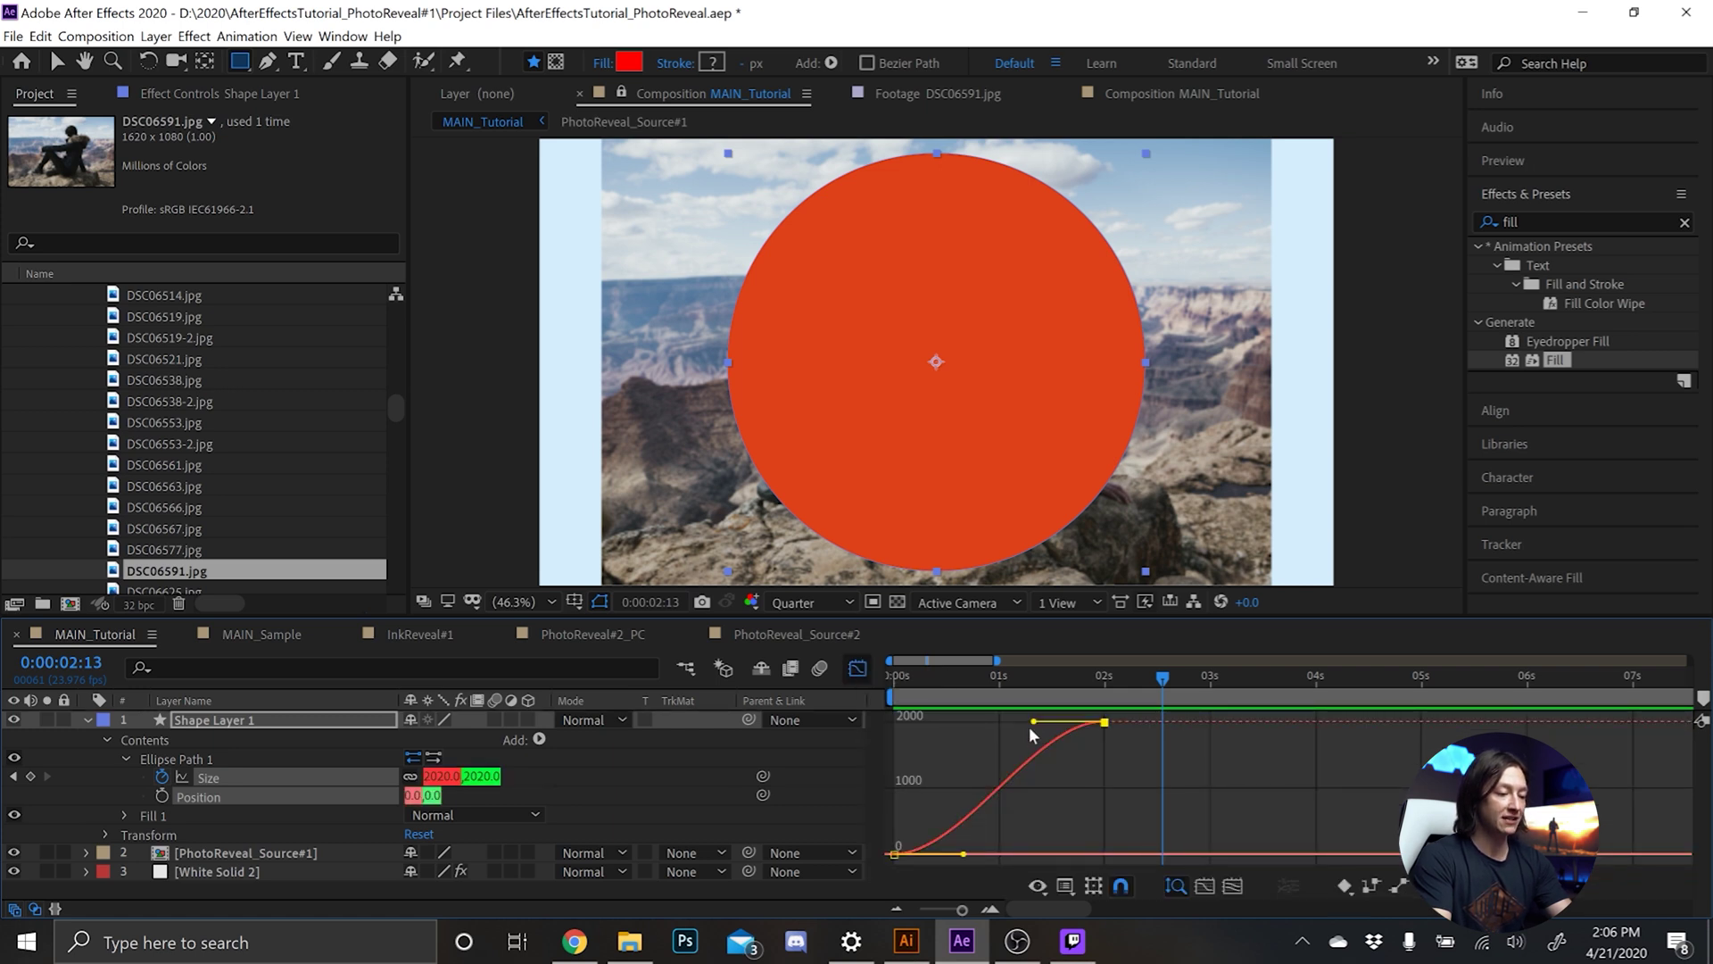
drag(1143, 762, 930, 719)
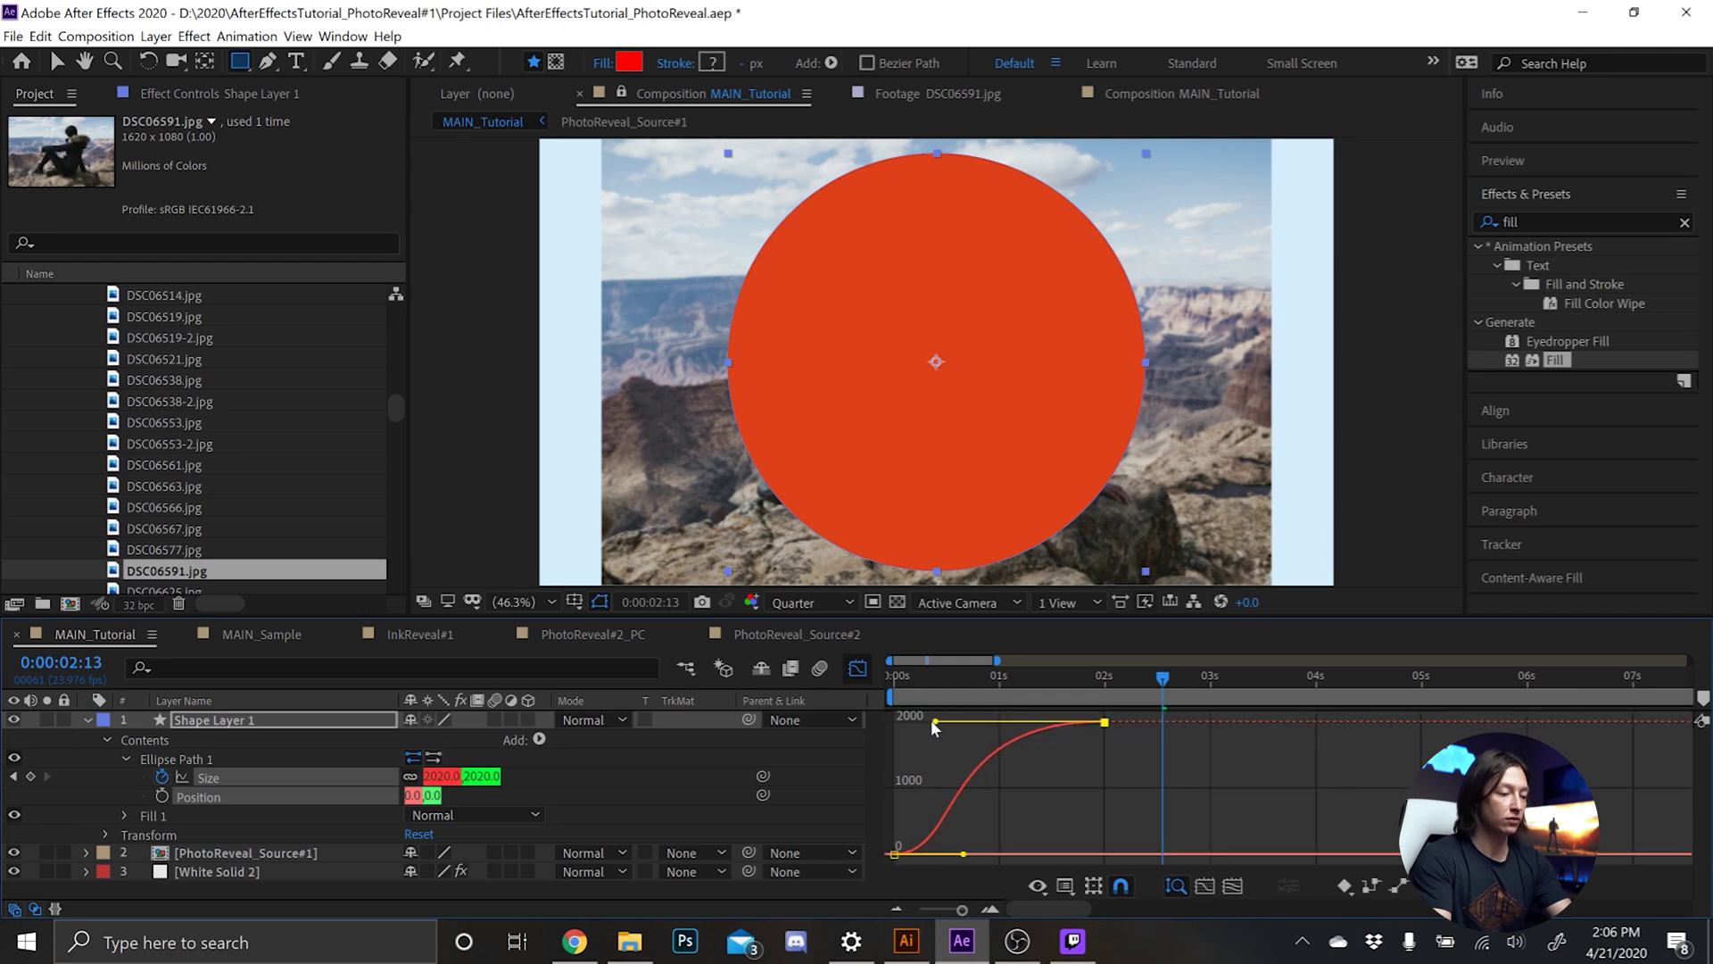
click(920, 680)
click(896, 696)
key(space)
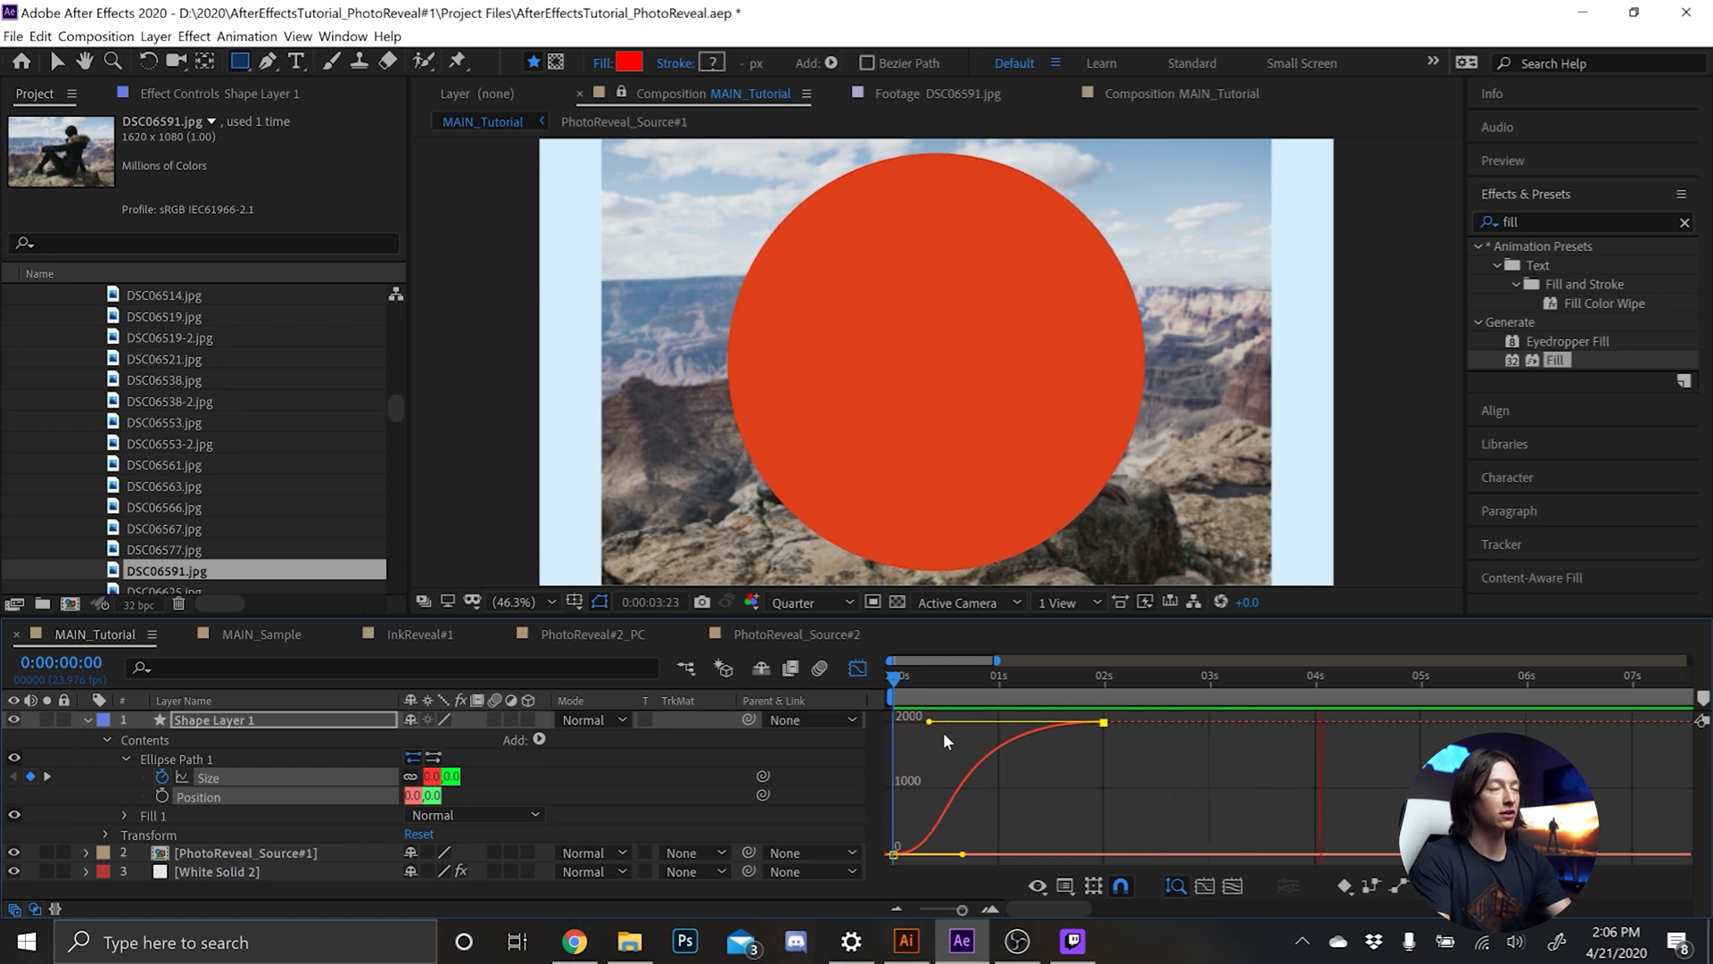
shift+click(1083, 682)
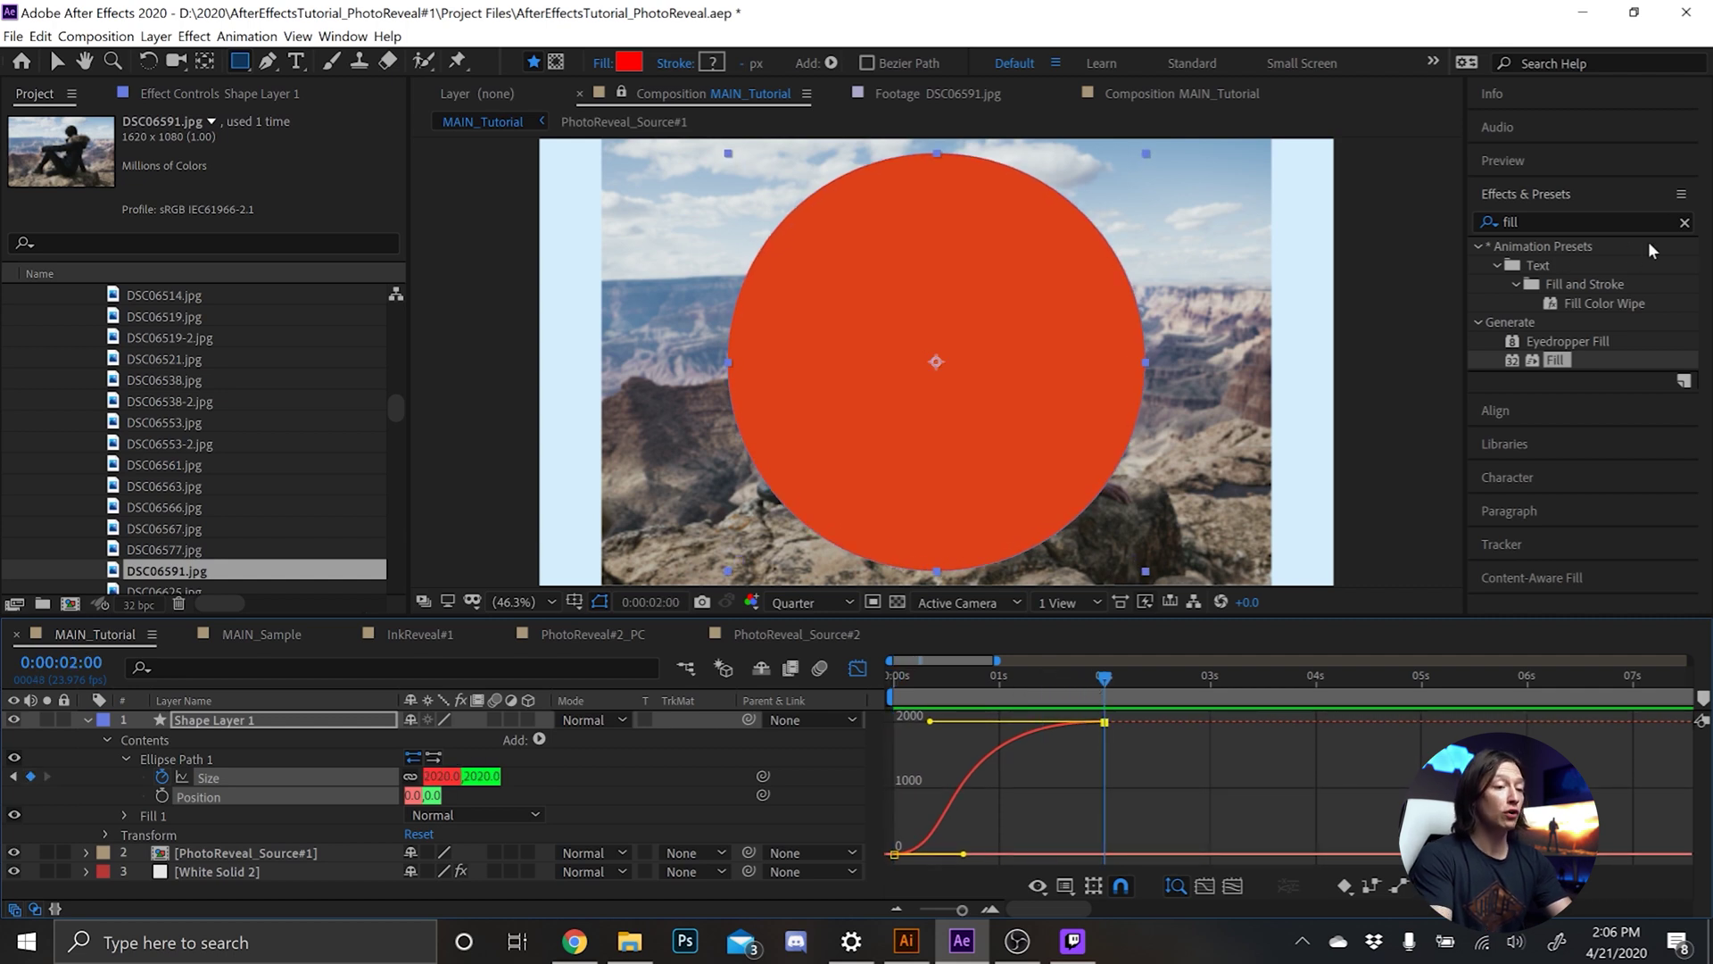
Apply Turbulent Displace to Shape Layer 1 with Amount 95 and Size 78.
click(1677, 223)
click(1685, 223)
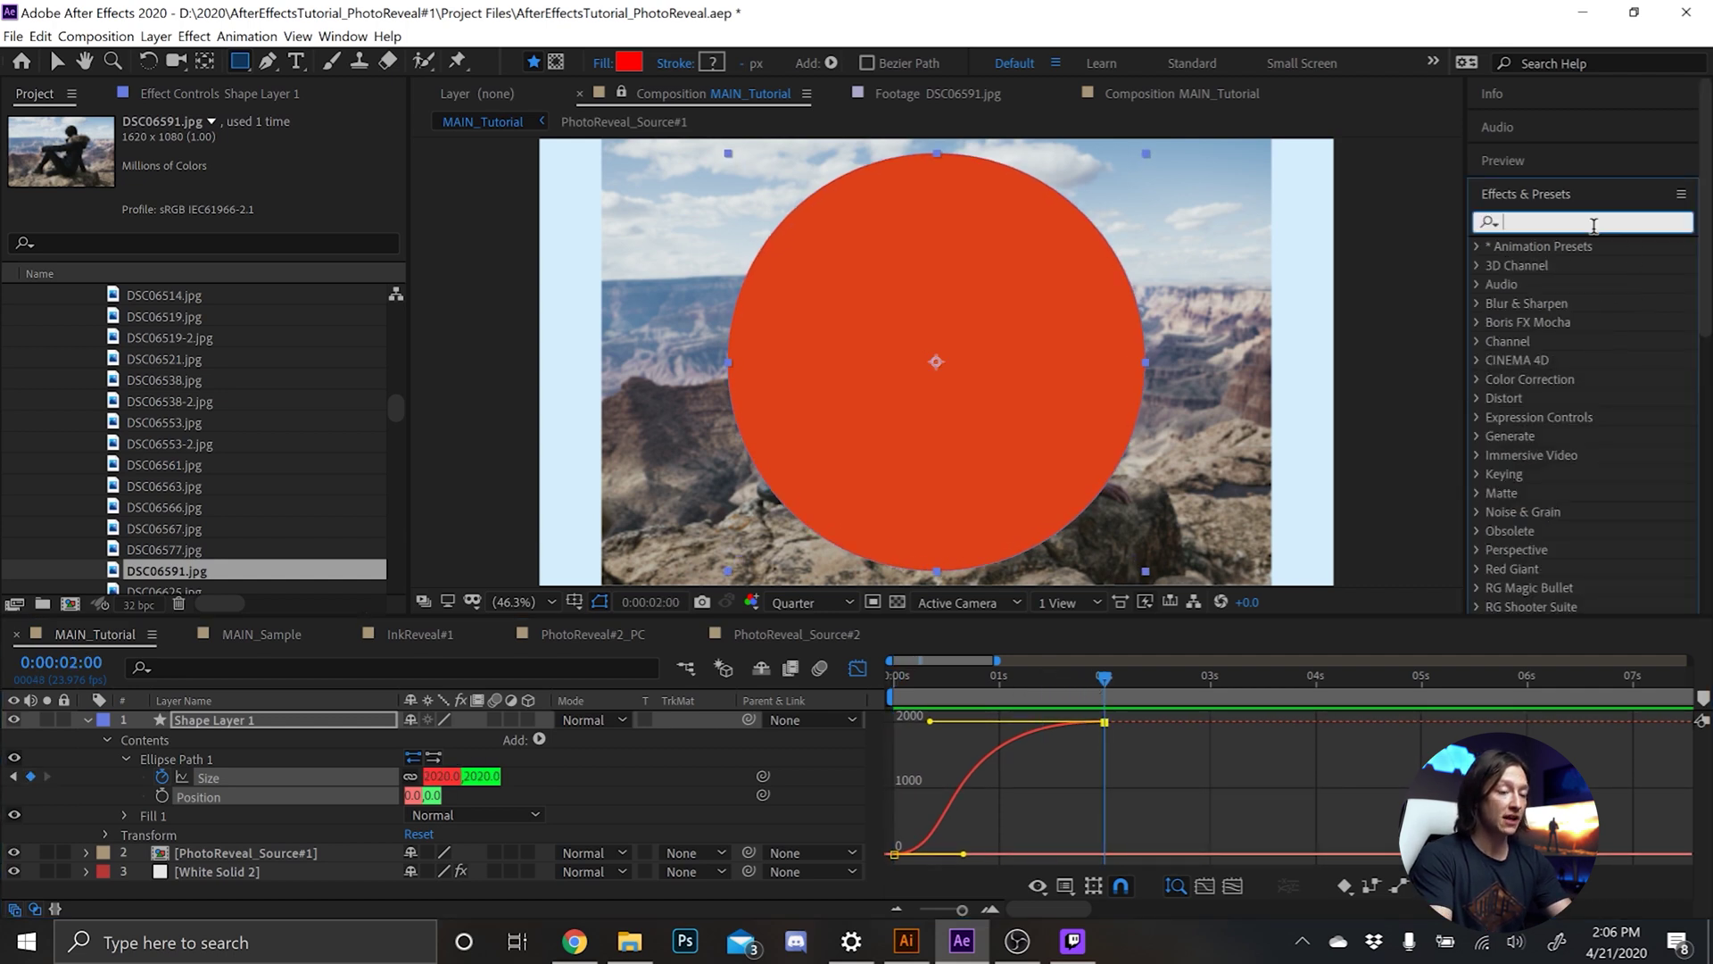
text(turb)
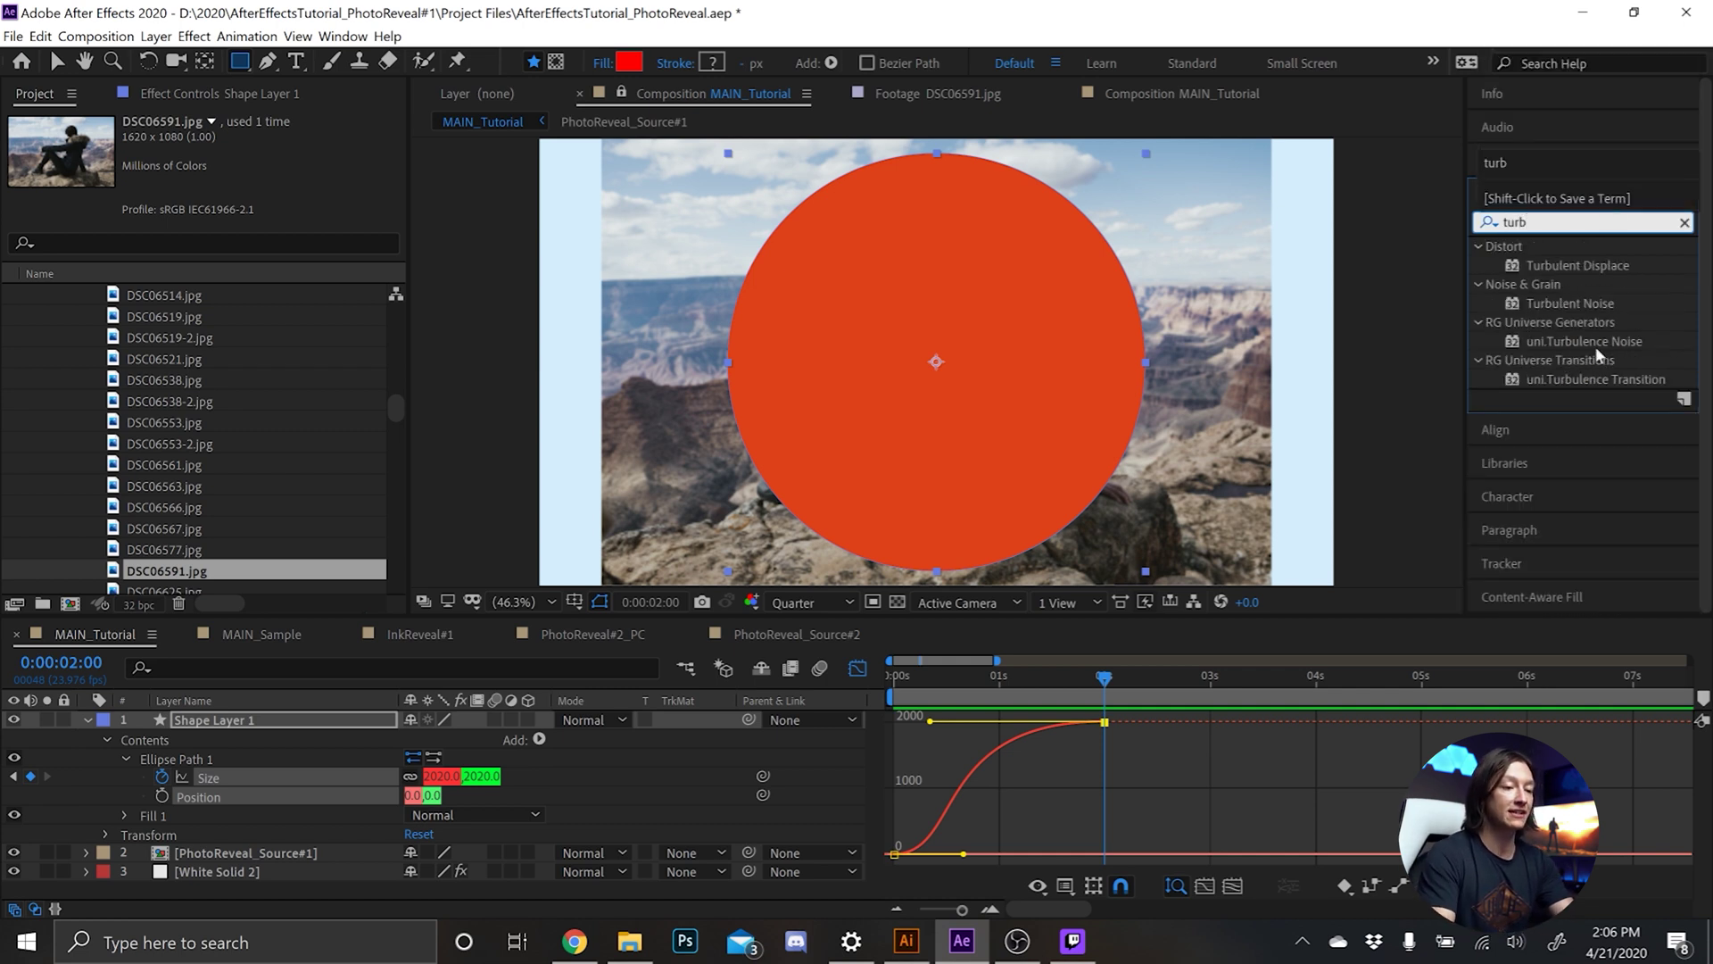
mouse_move(1563, 264)
mouse_down()
mouse_move(806, 701)
mouse_move(270, 720)
mouse_up()
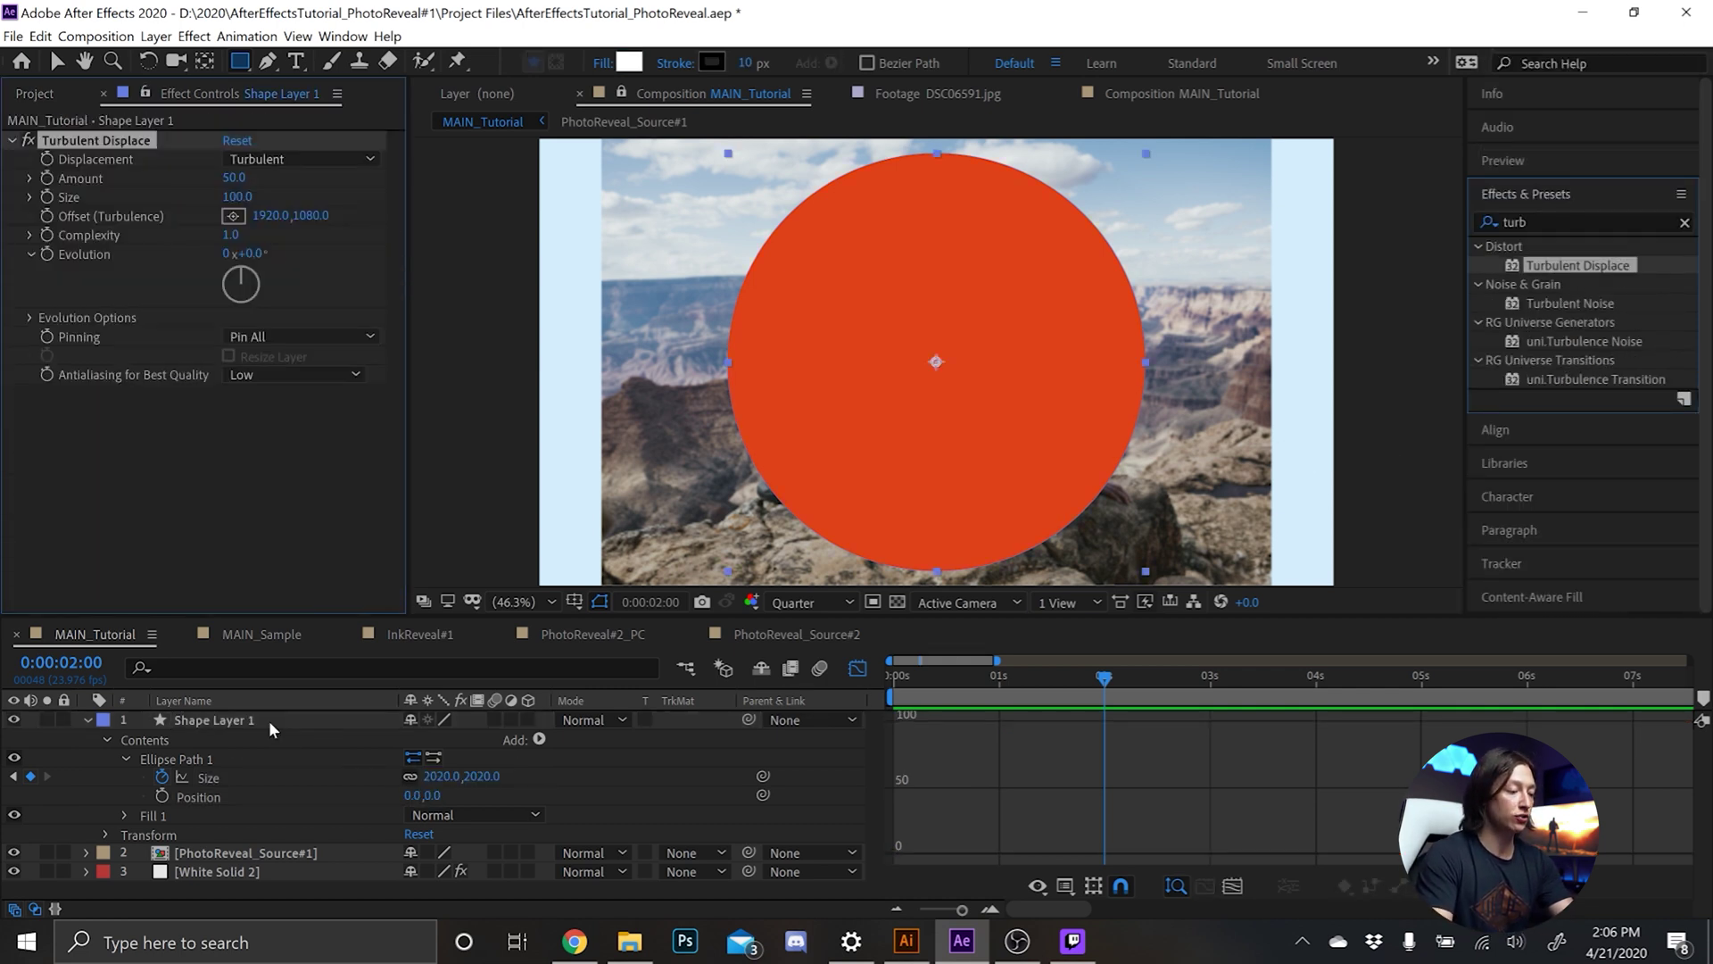
key(v)
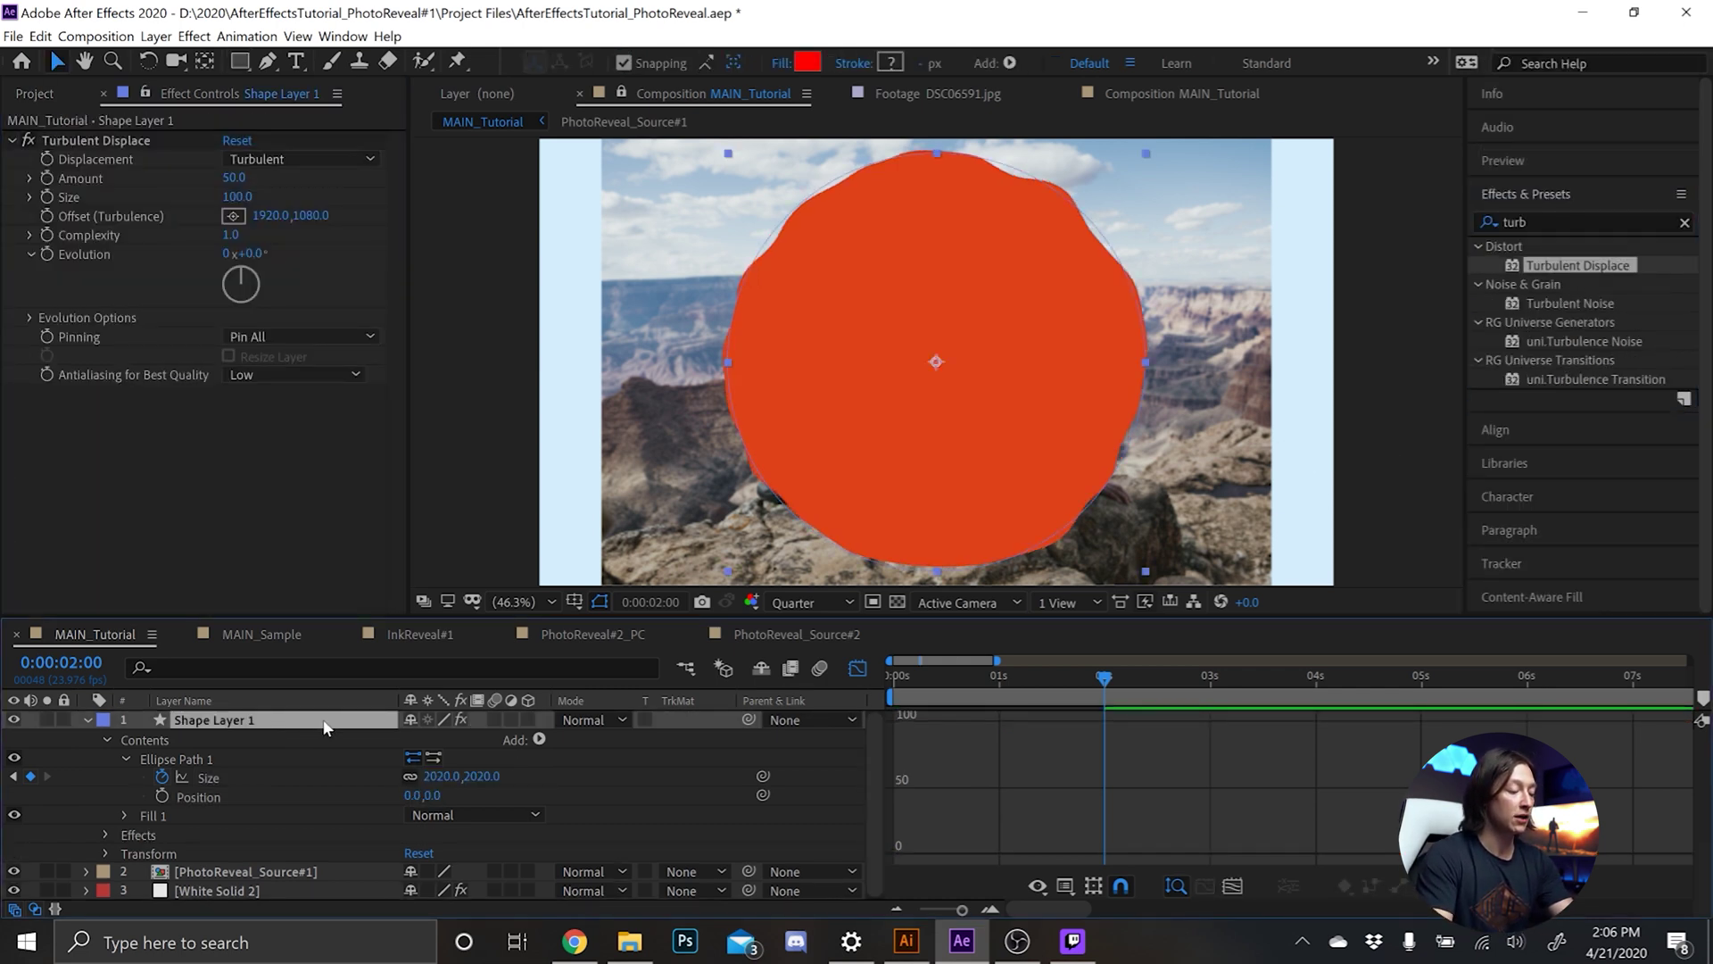
click(855, 671)
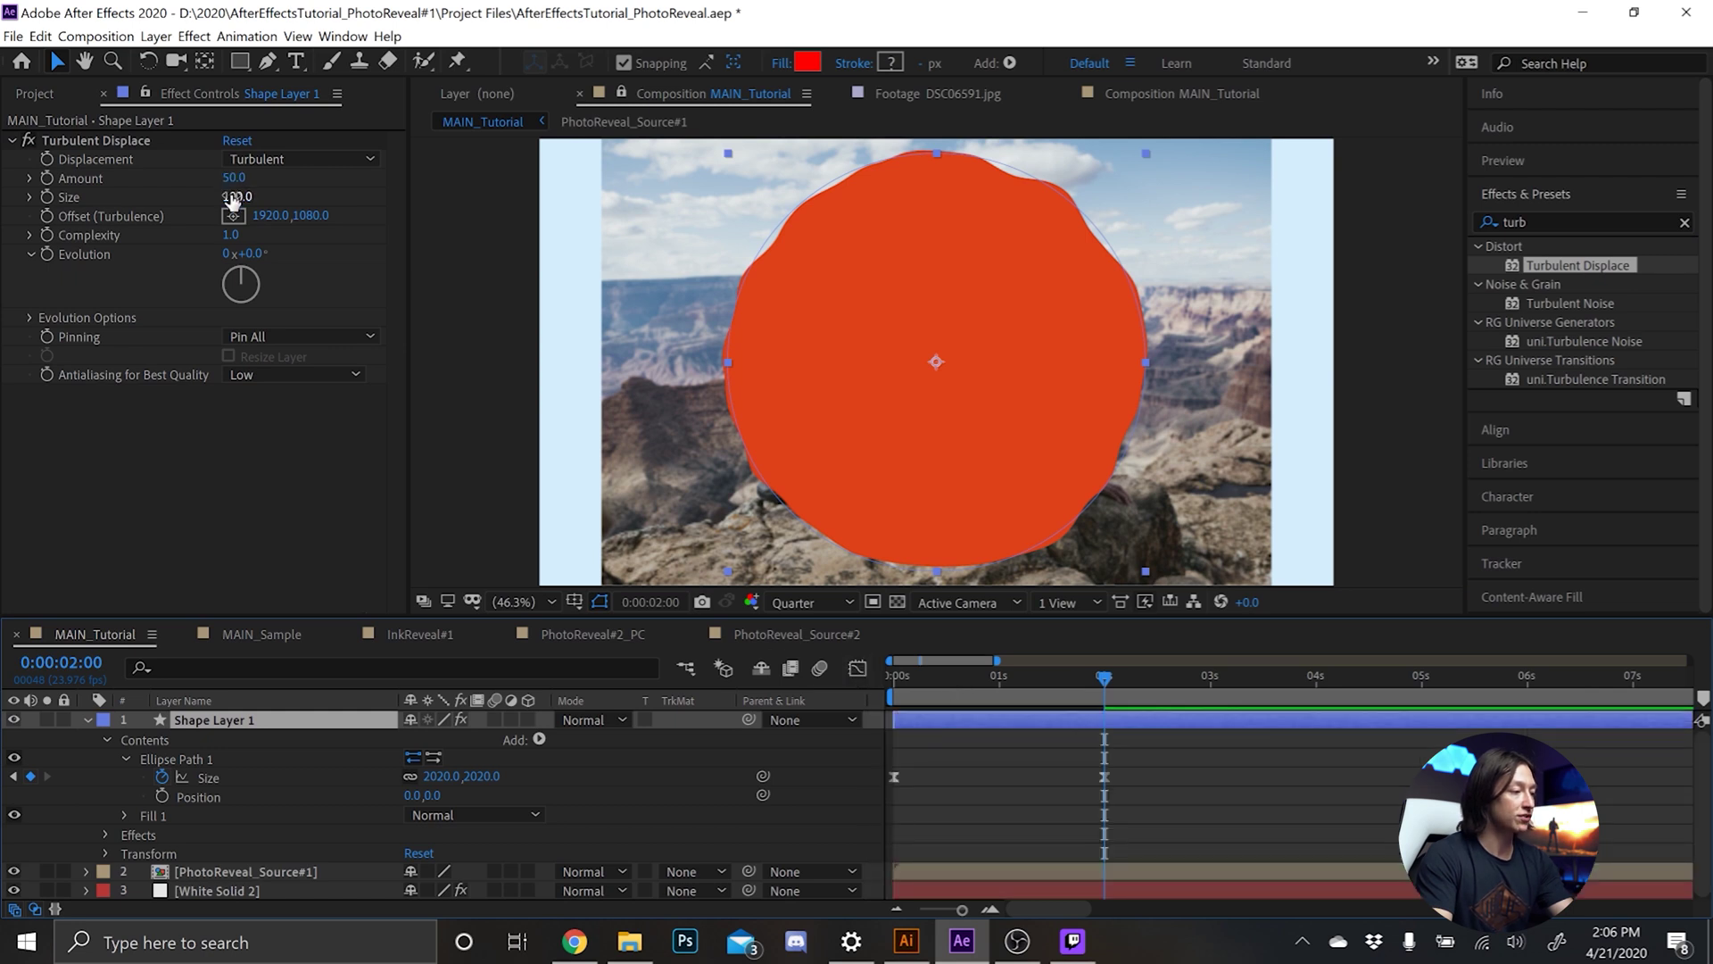
mouse_move(234, 198)
mouse_down()
mouse_move(224, 212)
mouse_move(255, 184)
mouse_move(303, 201)
mouse_up()
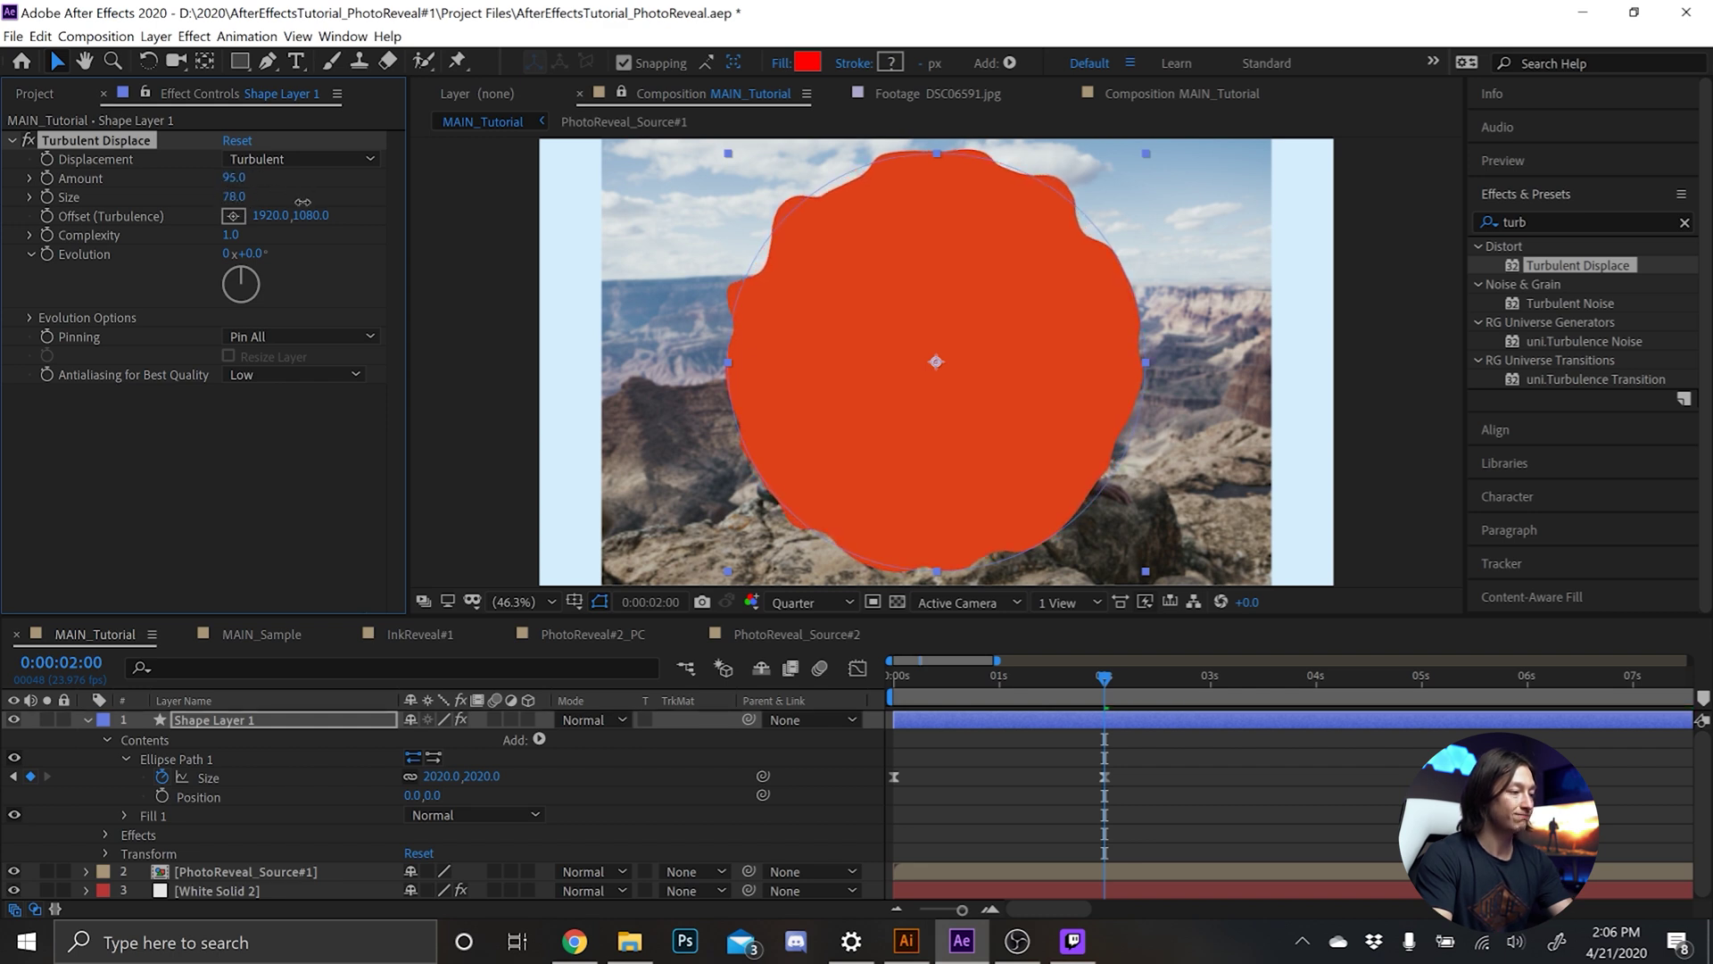
alt+click(47, 256)
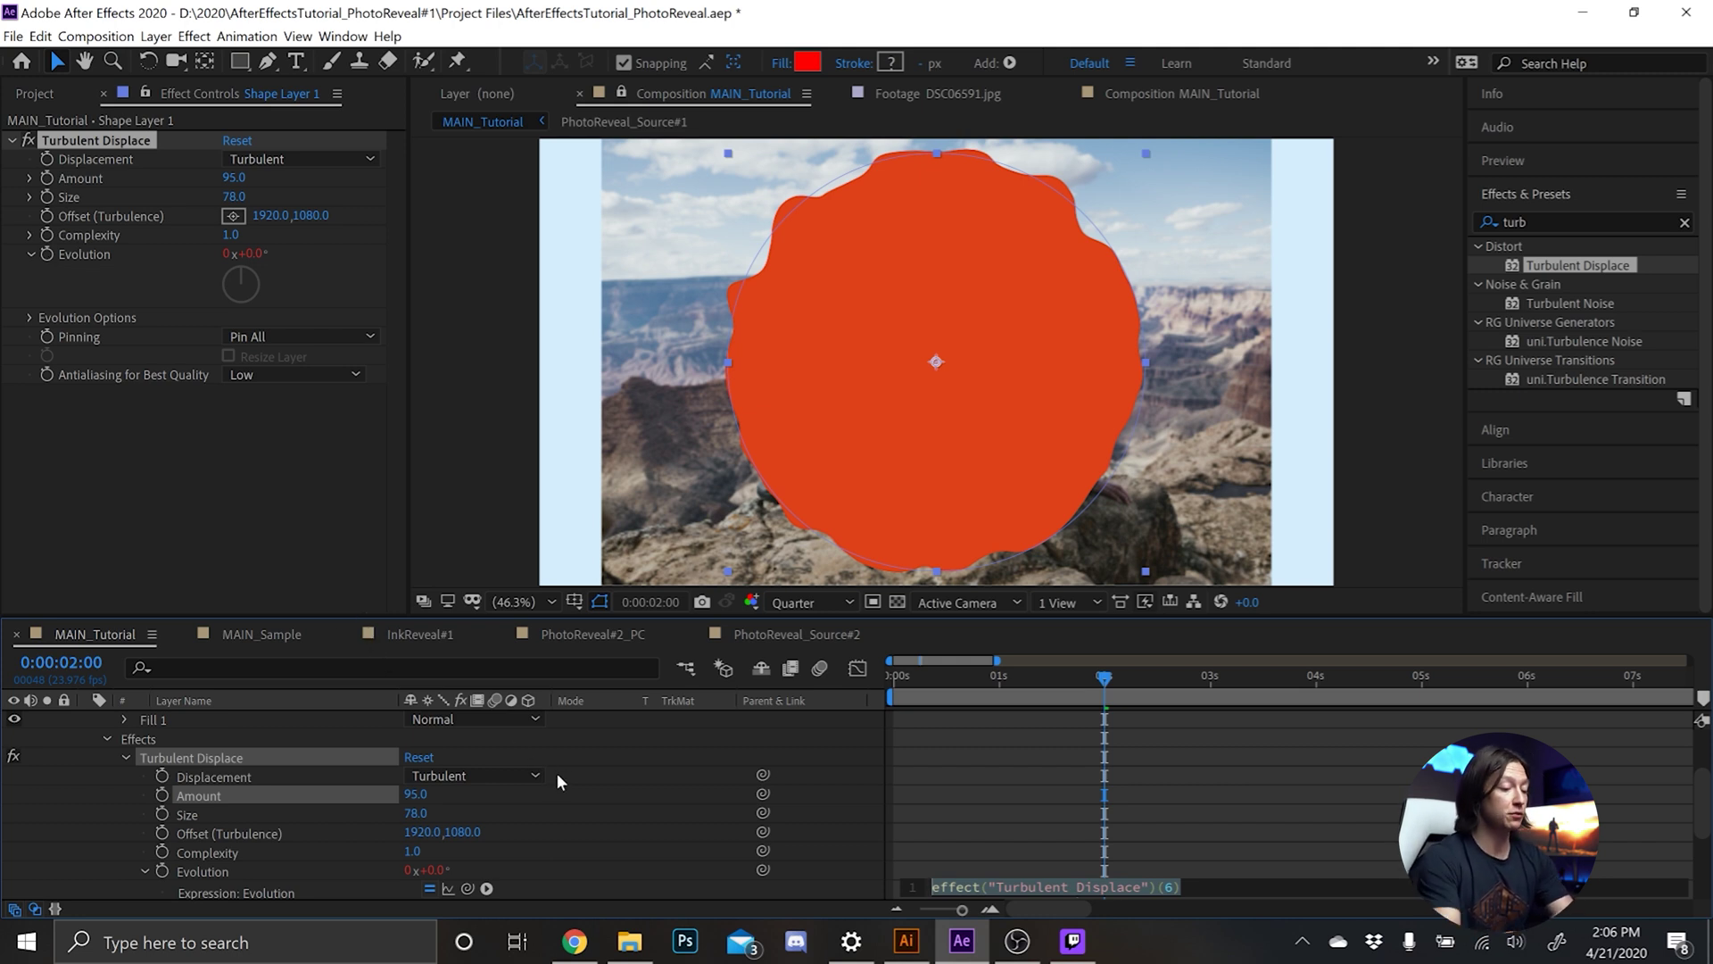
Enter the Evolution expression time*100.
text(time*1)
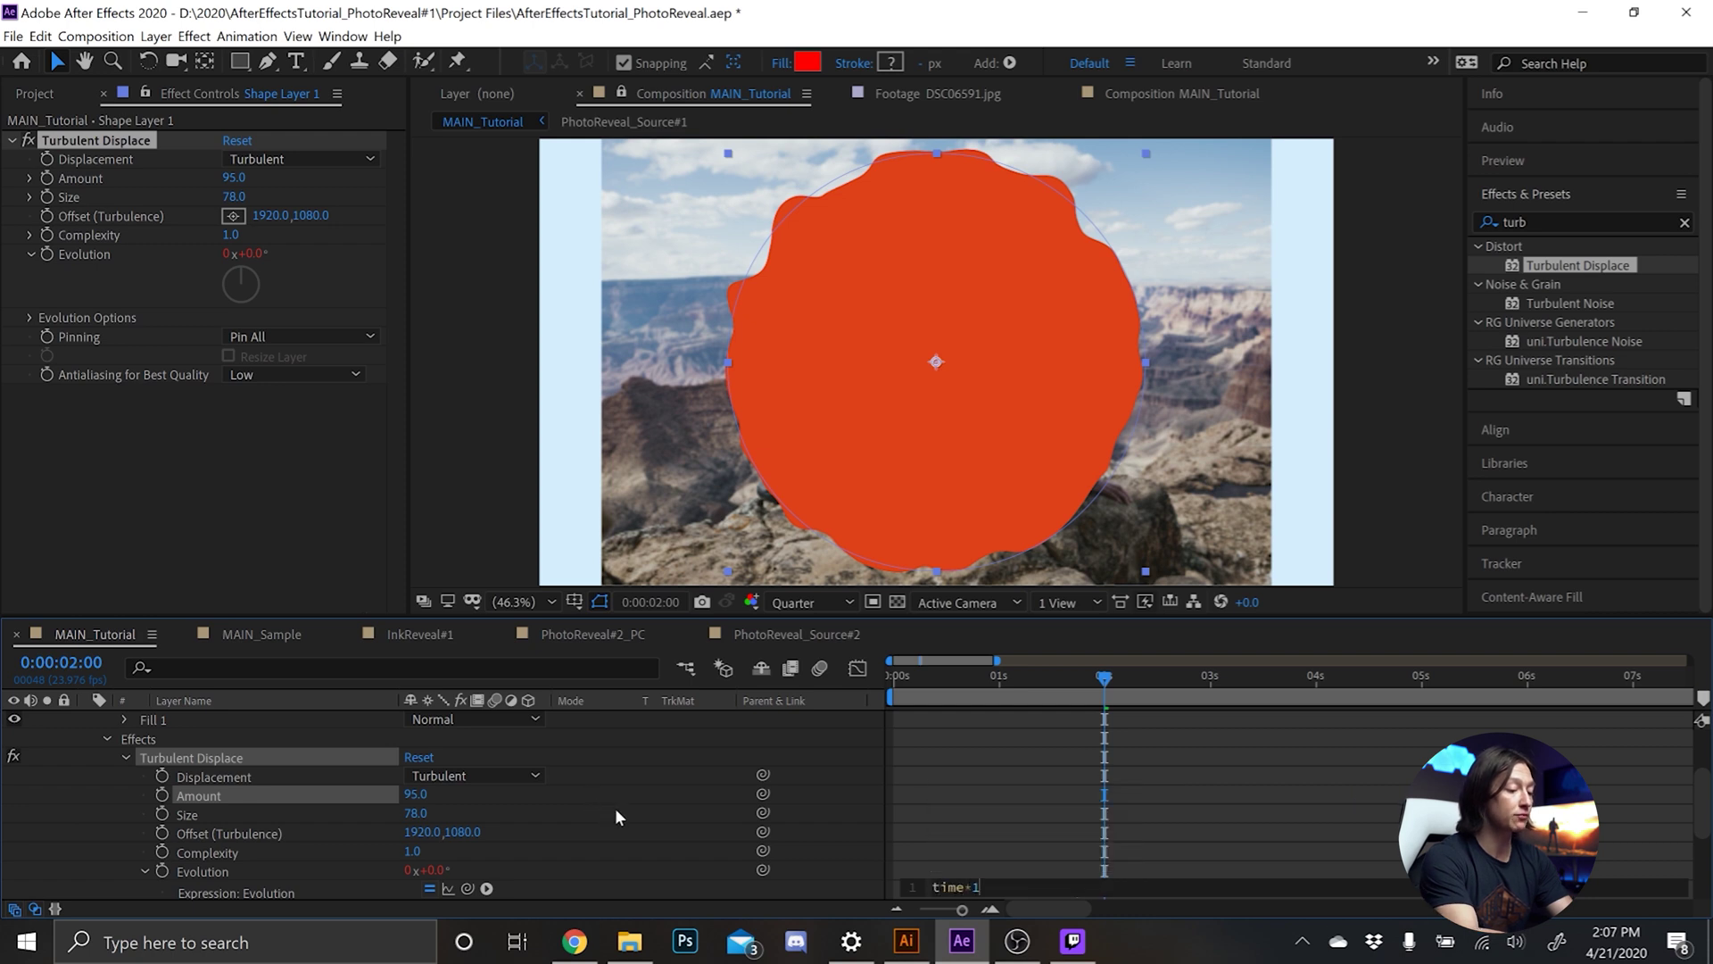
text(00)
key(Return)
click(980, 822)
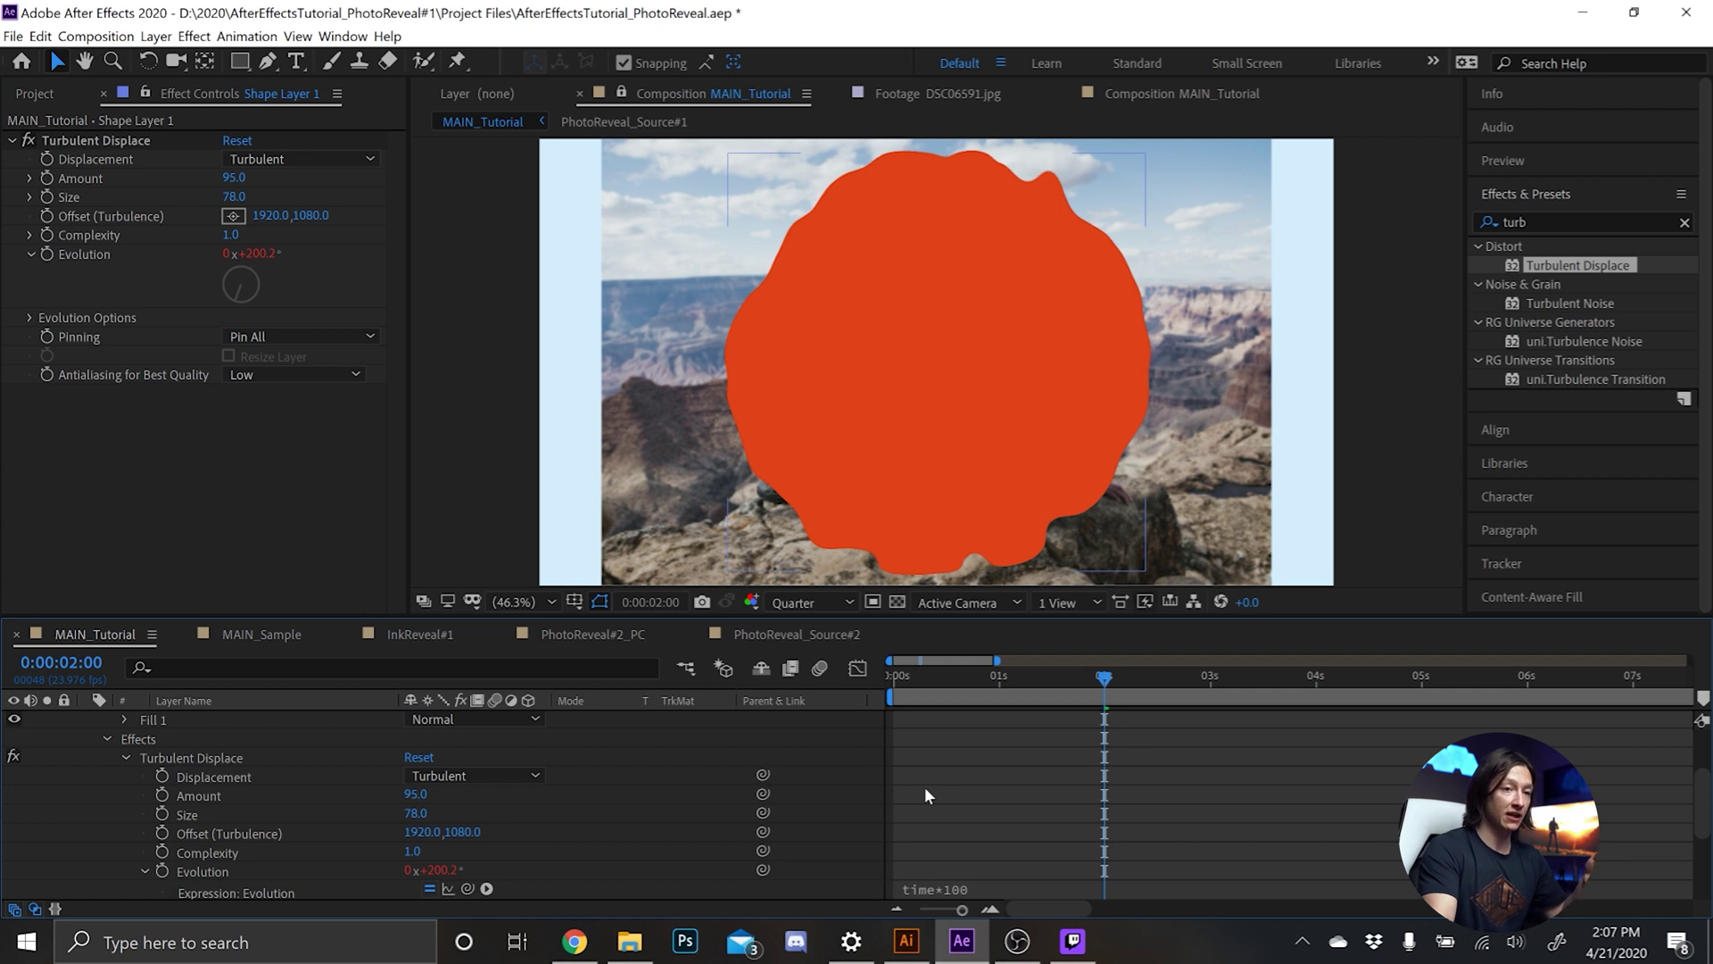
Scrub and preview the timeline to watch the blob's edge evolve.
click(997, 685)
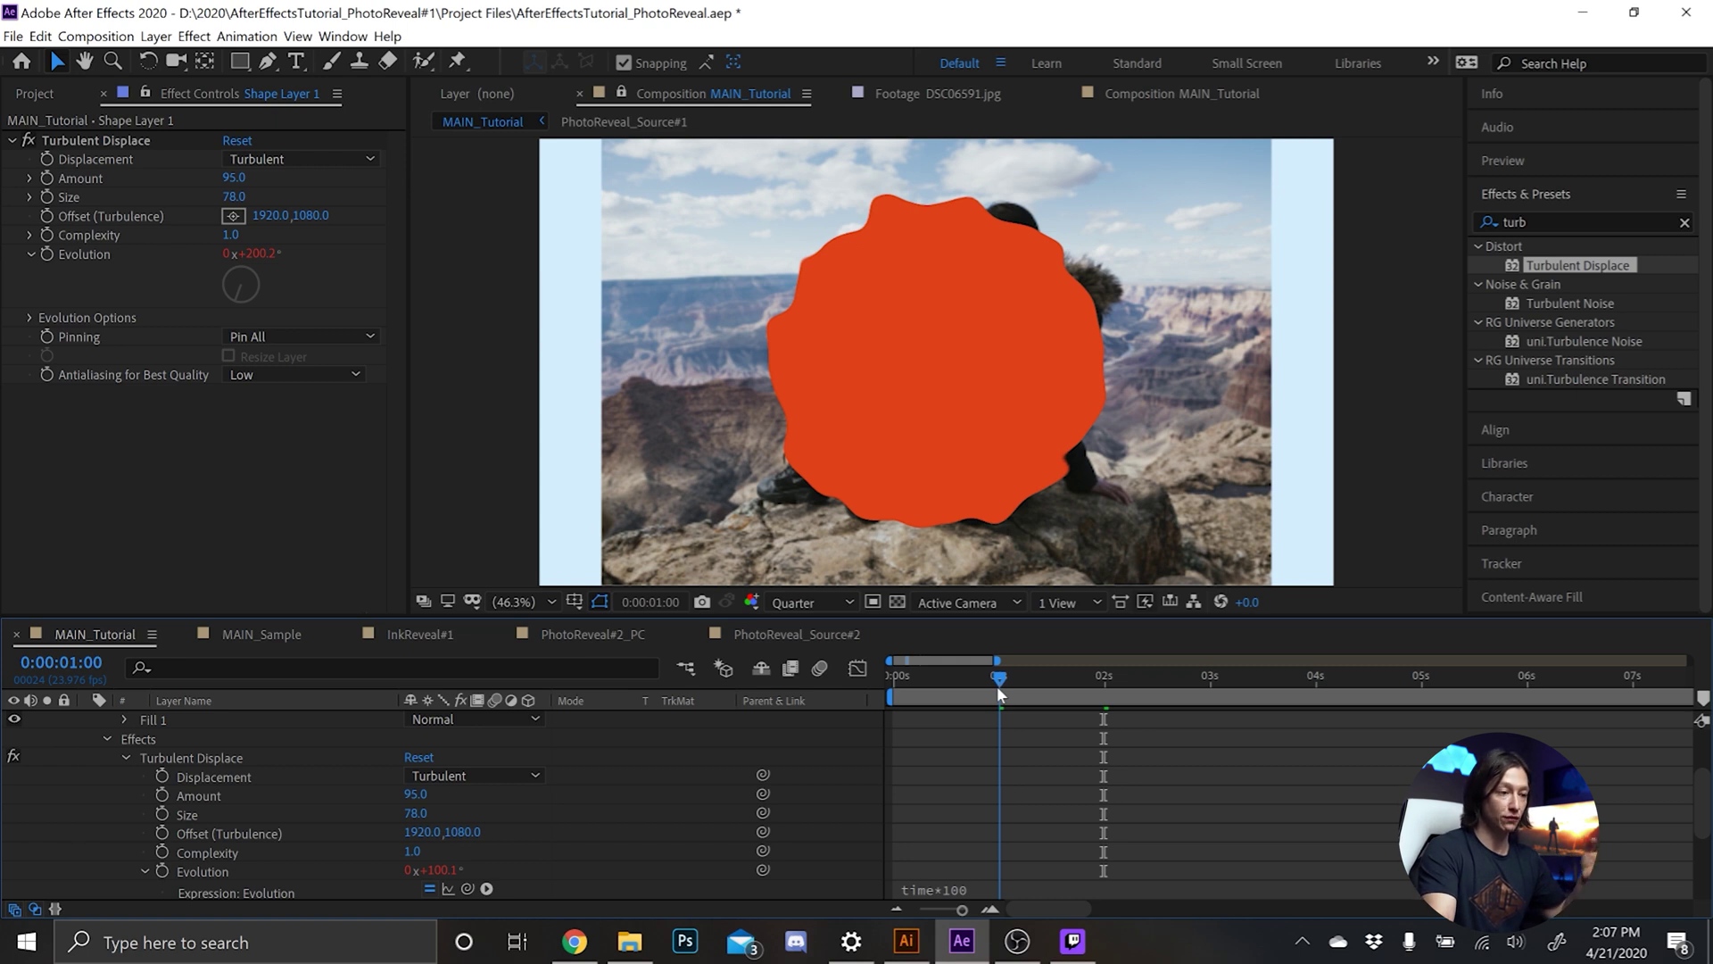
mouse_move(998, 685)
mouse_down()
mouse_move(1063, 695)
mouse_move(978, 686)
mouse_up()
click(953, 687)
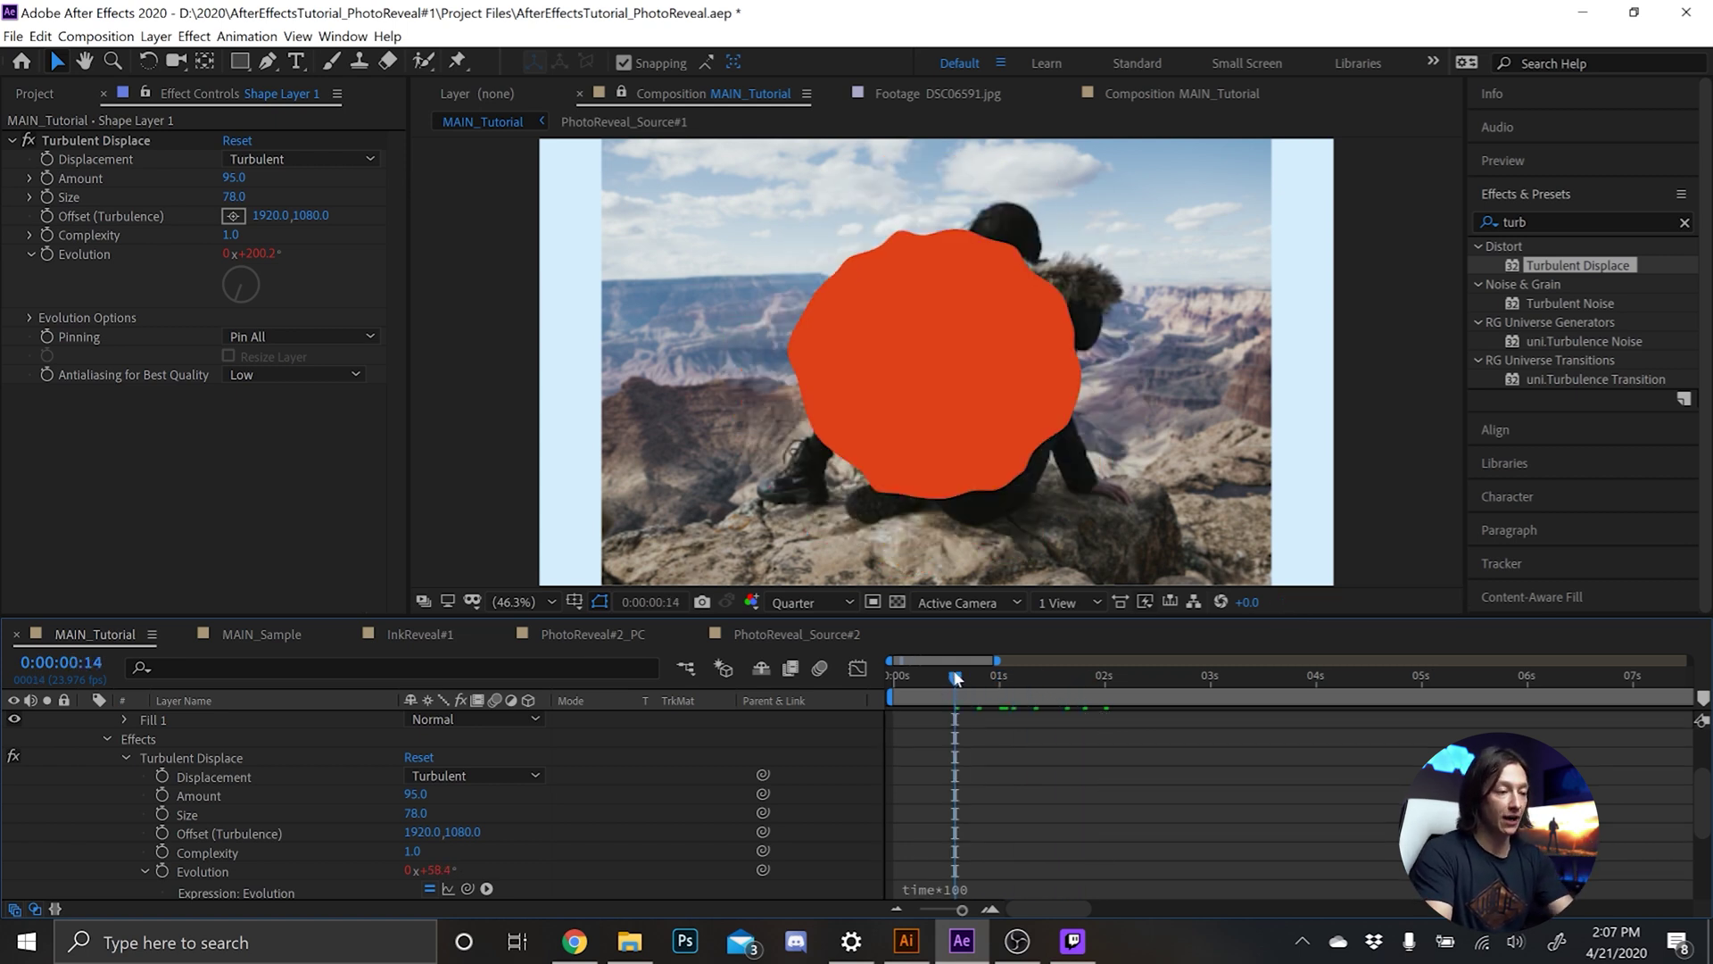
key(space)
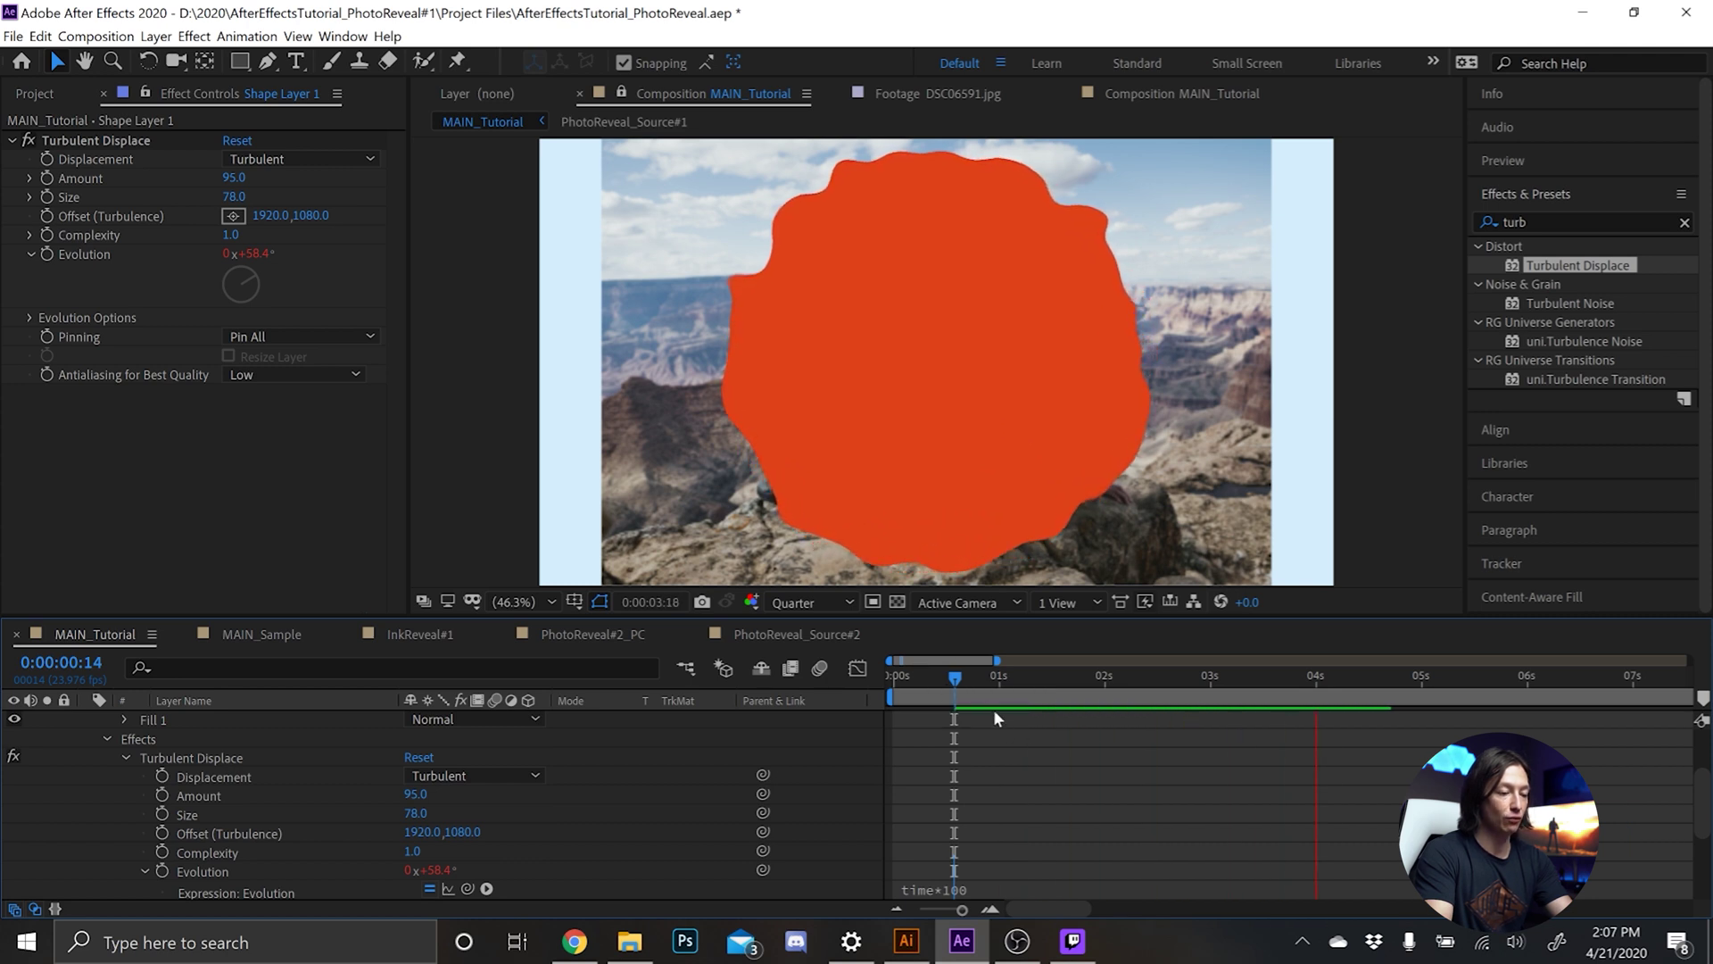
click(1064, 683)
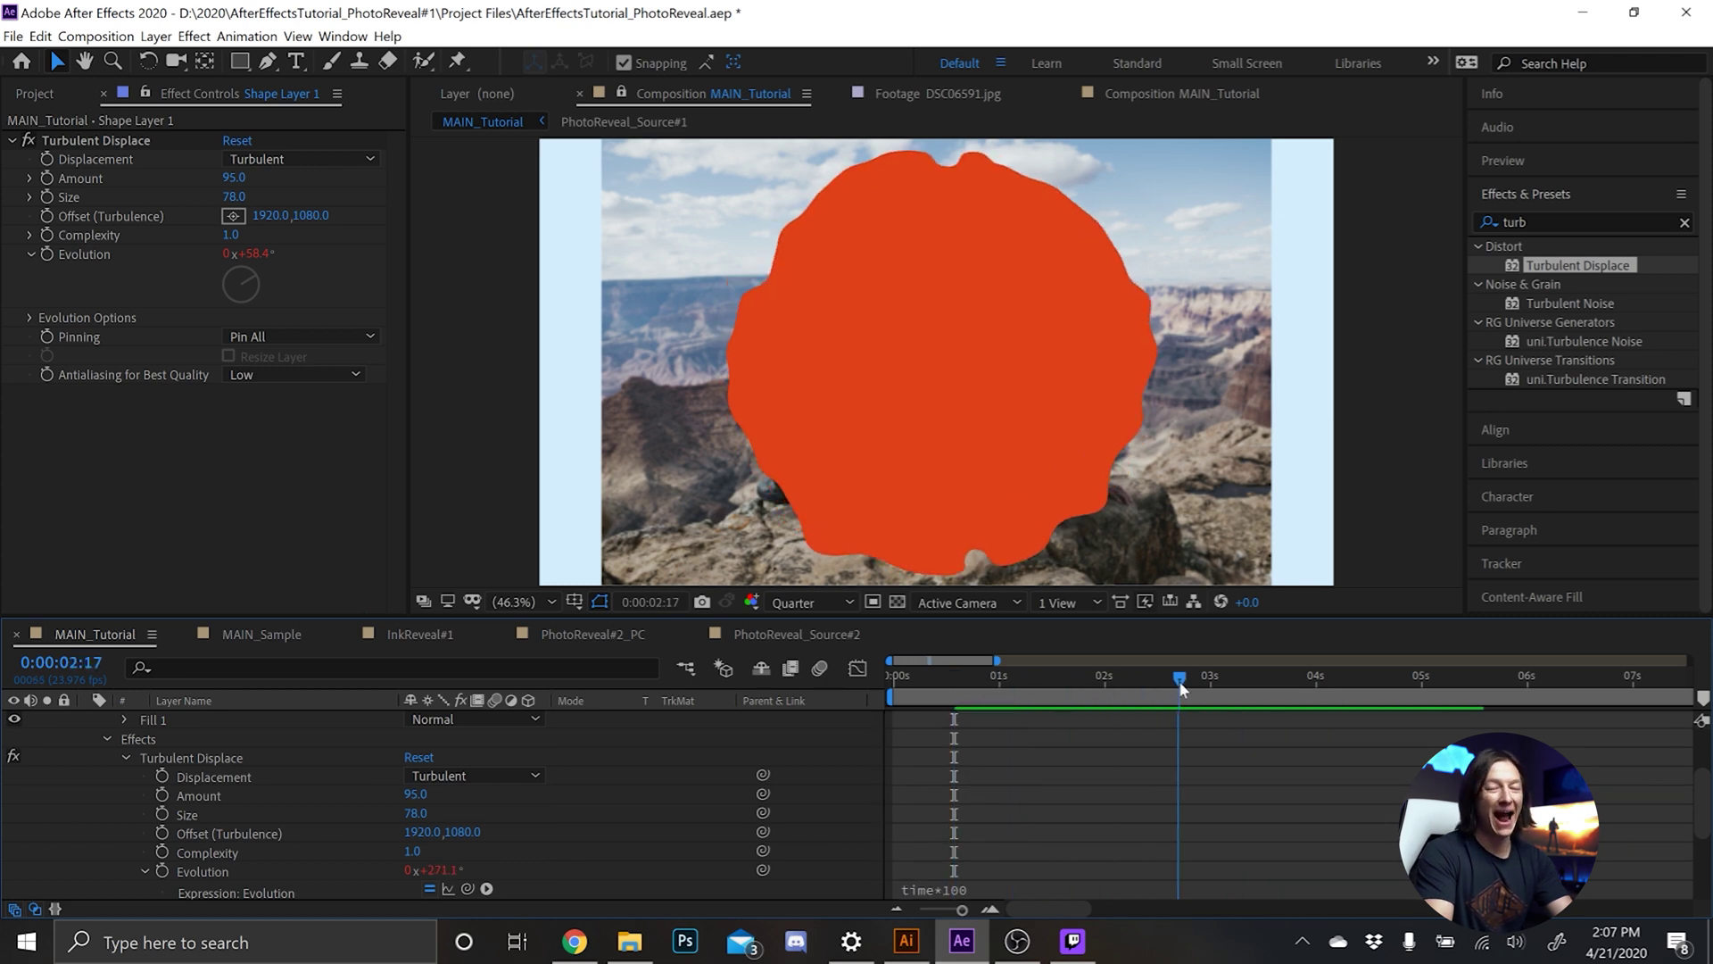
drag(1181, 678, 1193, 678)
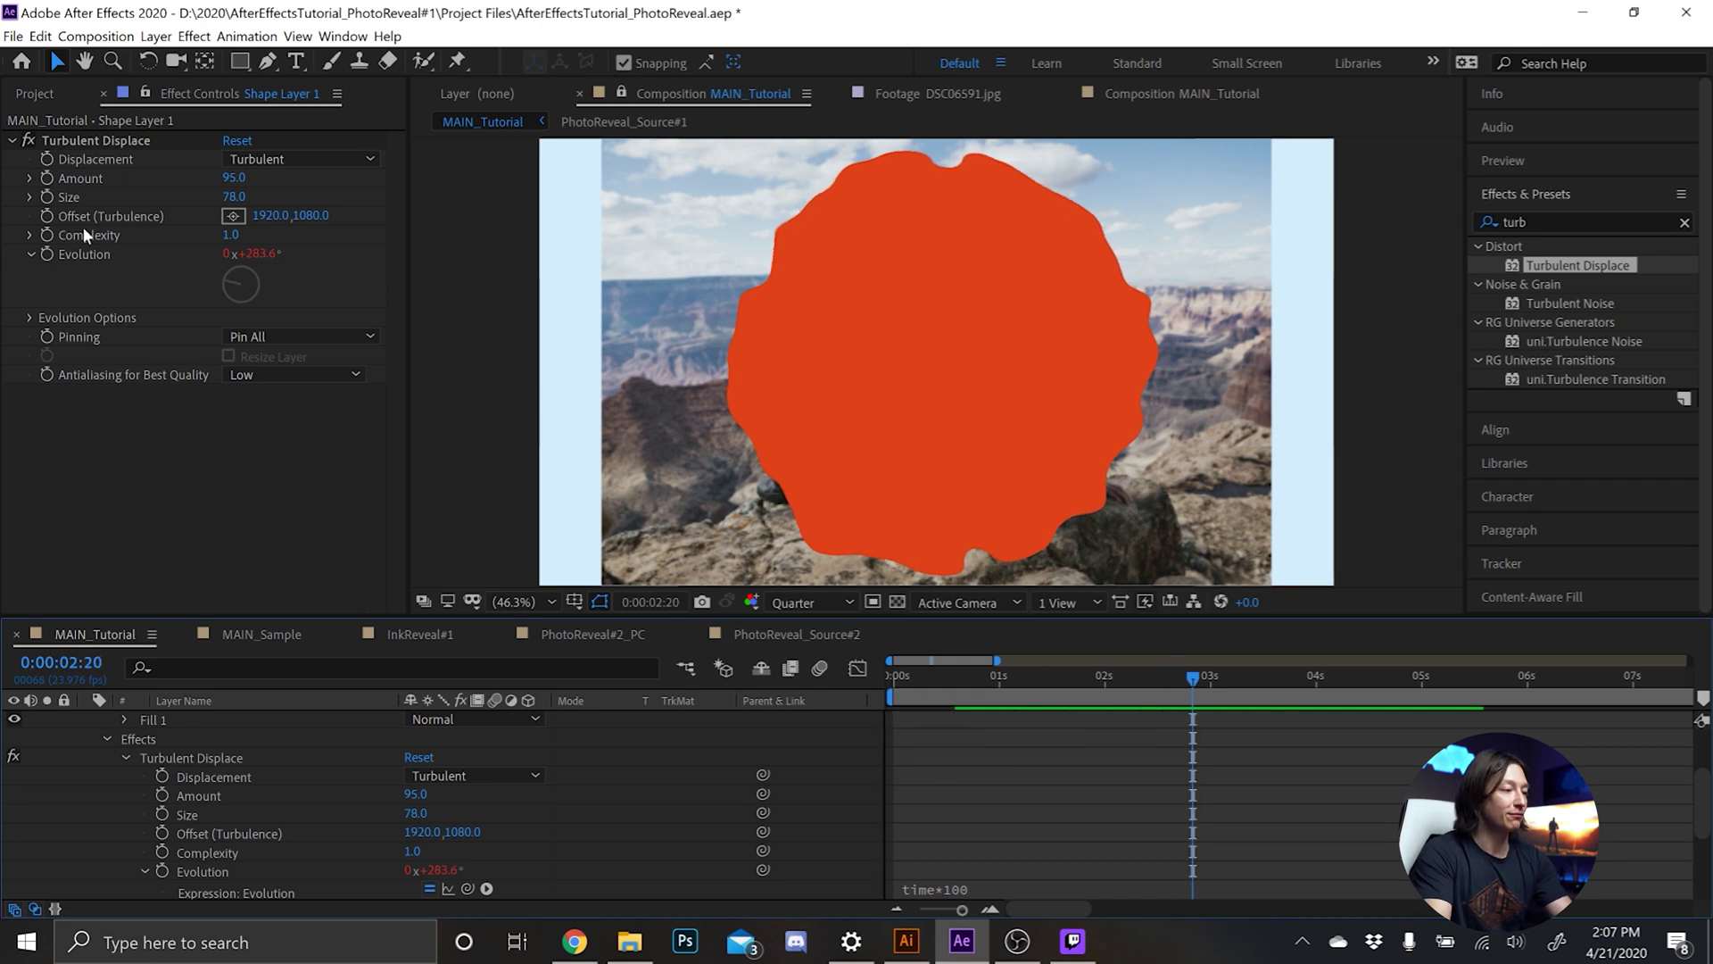
Duplicate Turbulent Displace and set the copy to Amount 158, Size 33, then scrub to check.
click(111, 142)
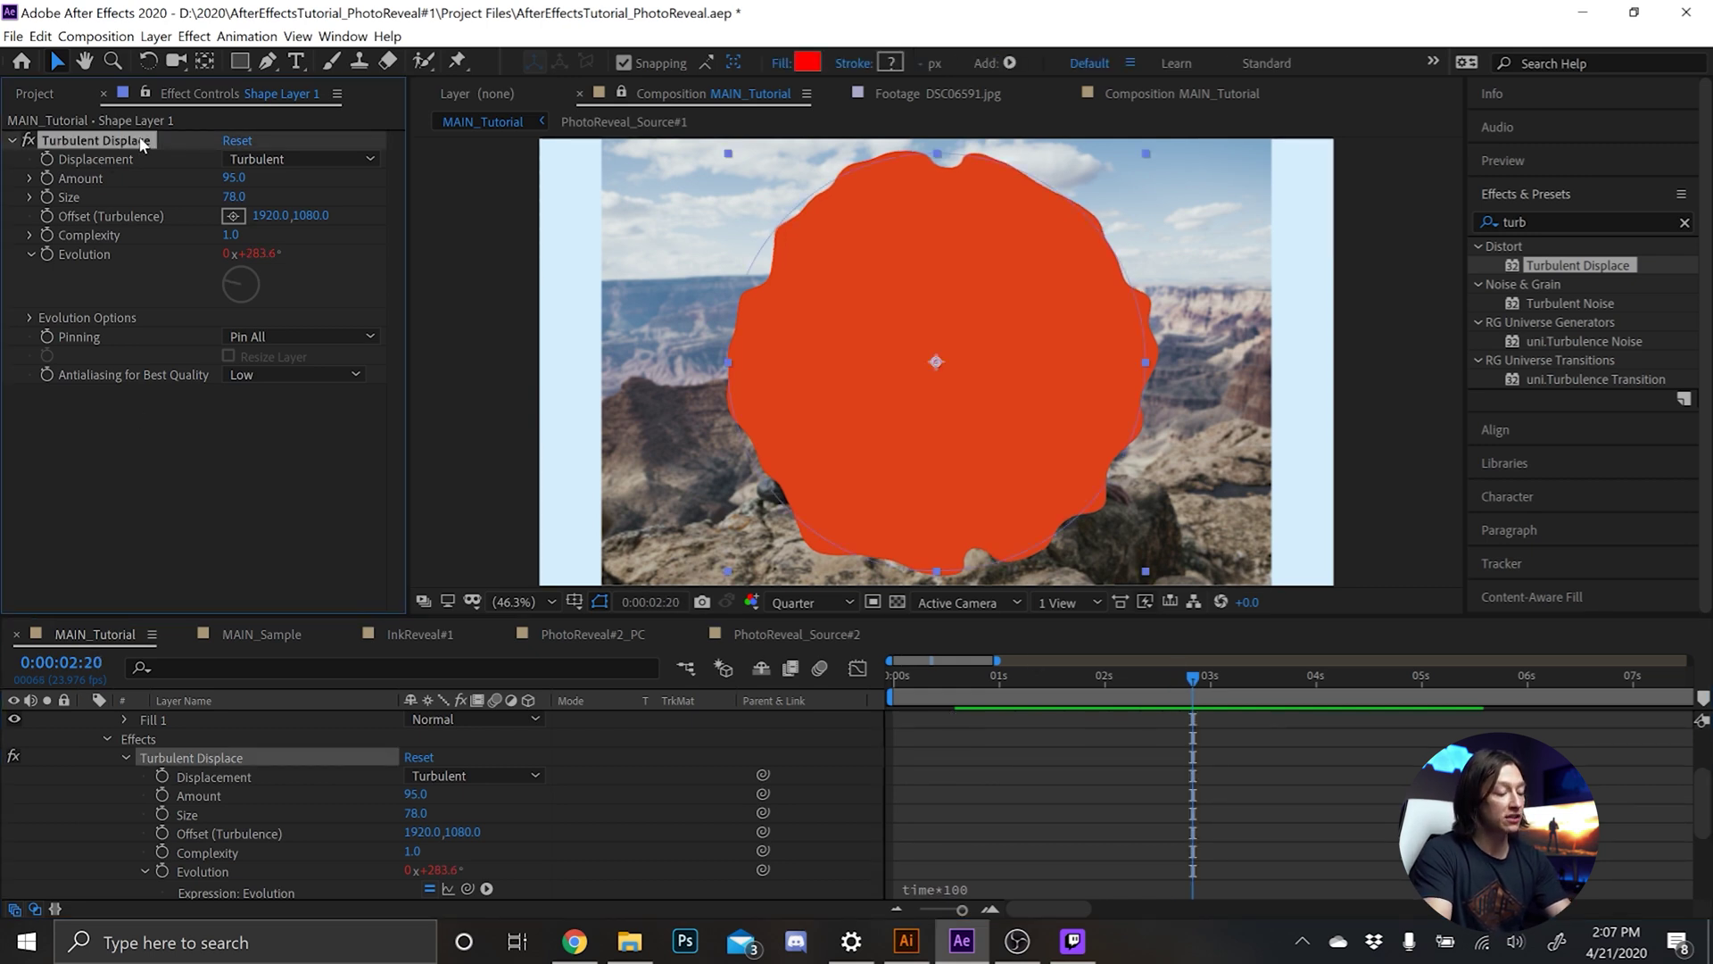
key(ctrl+d)
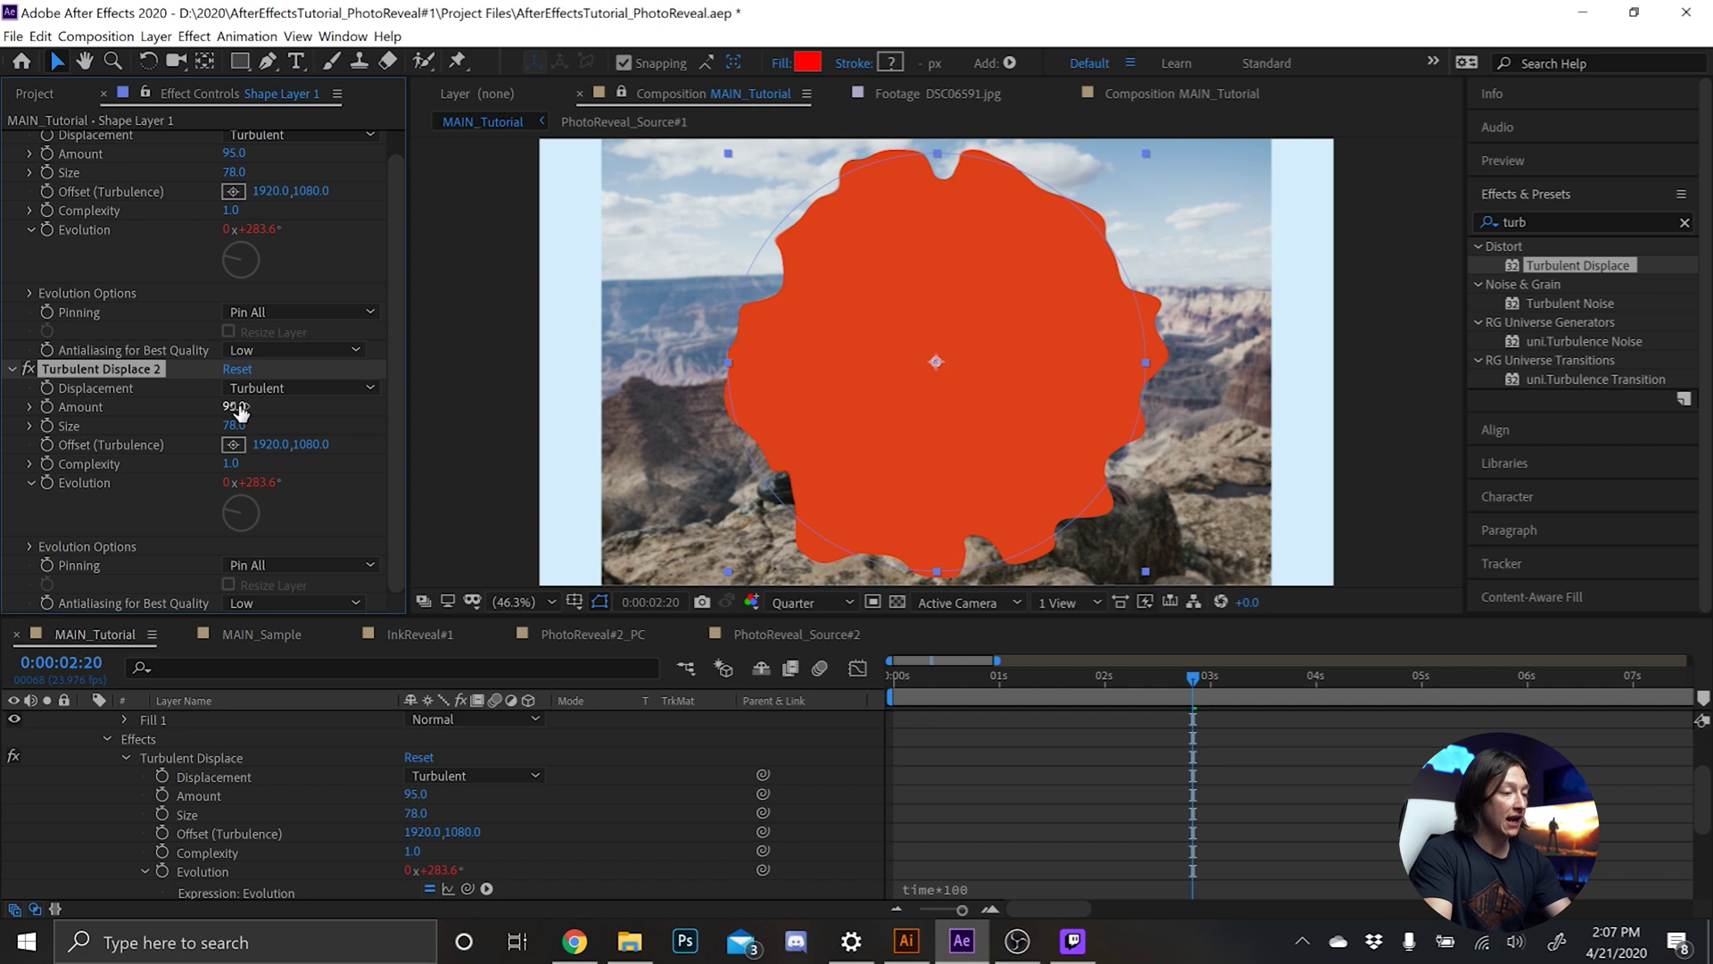
drag(234, 425, 314, 429)
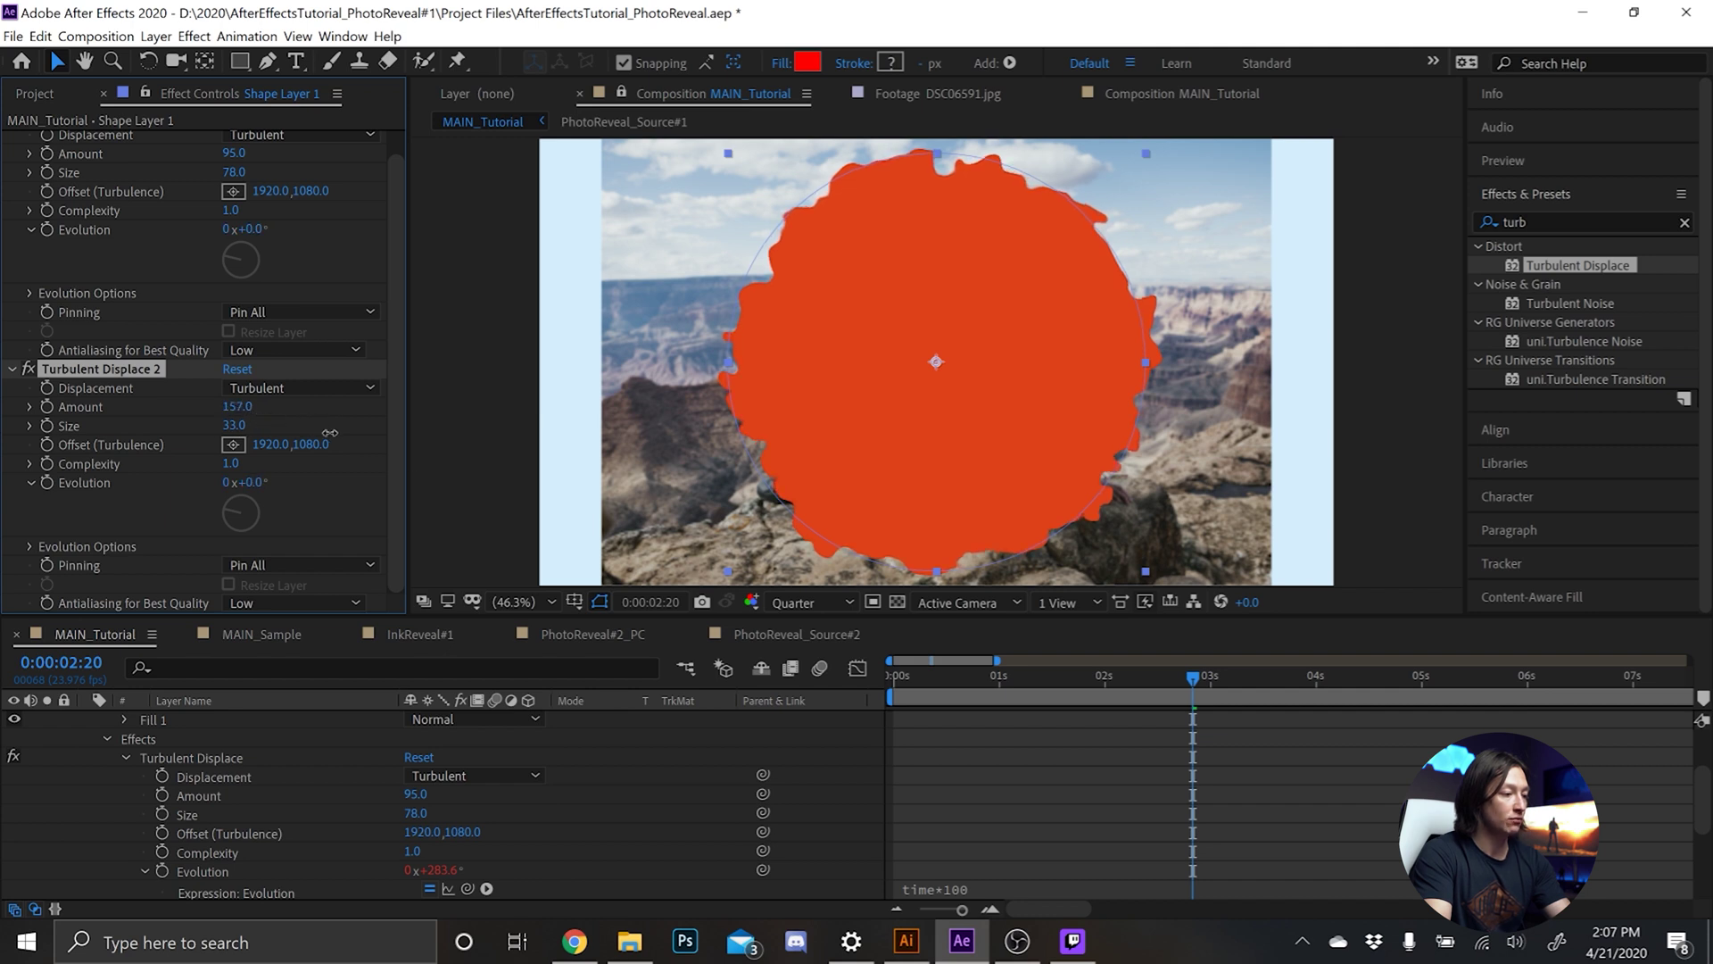
drag(1141, 676, 1082, 675)
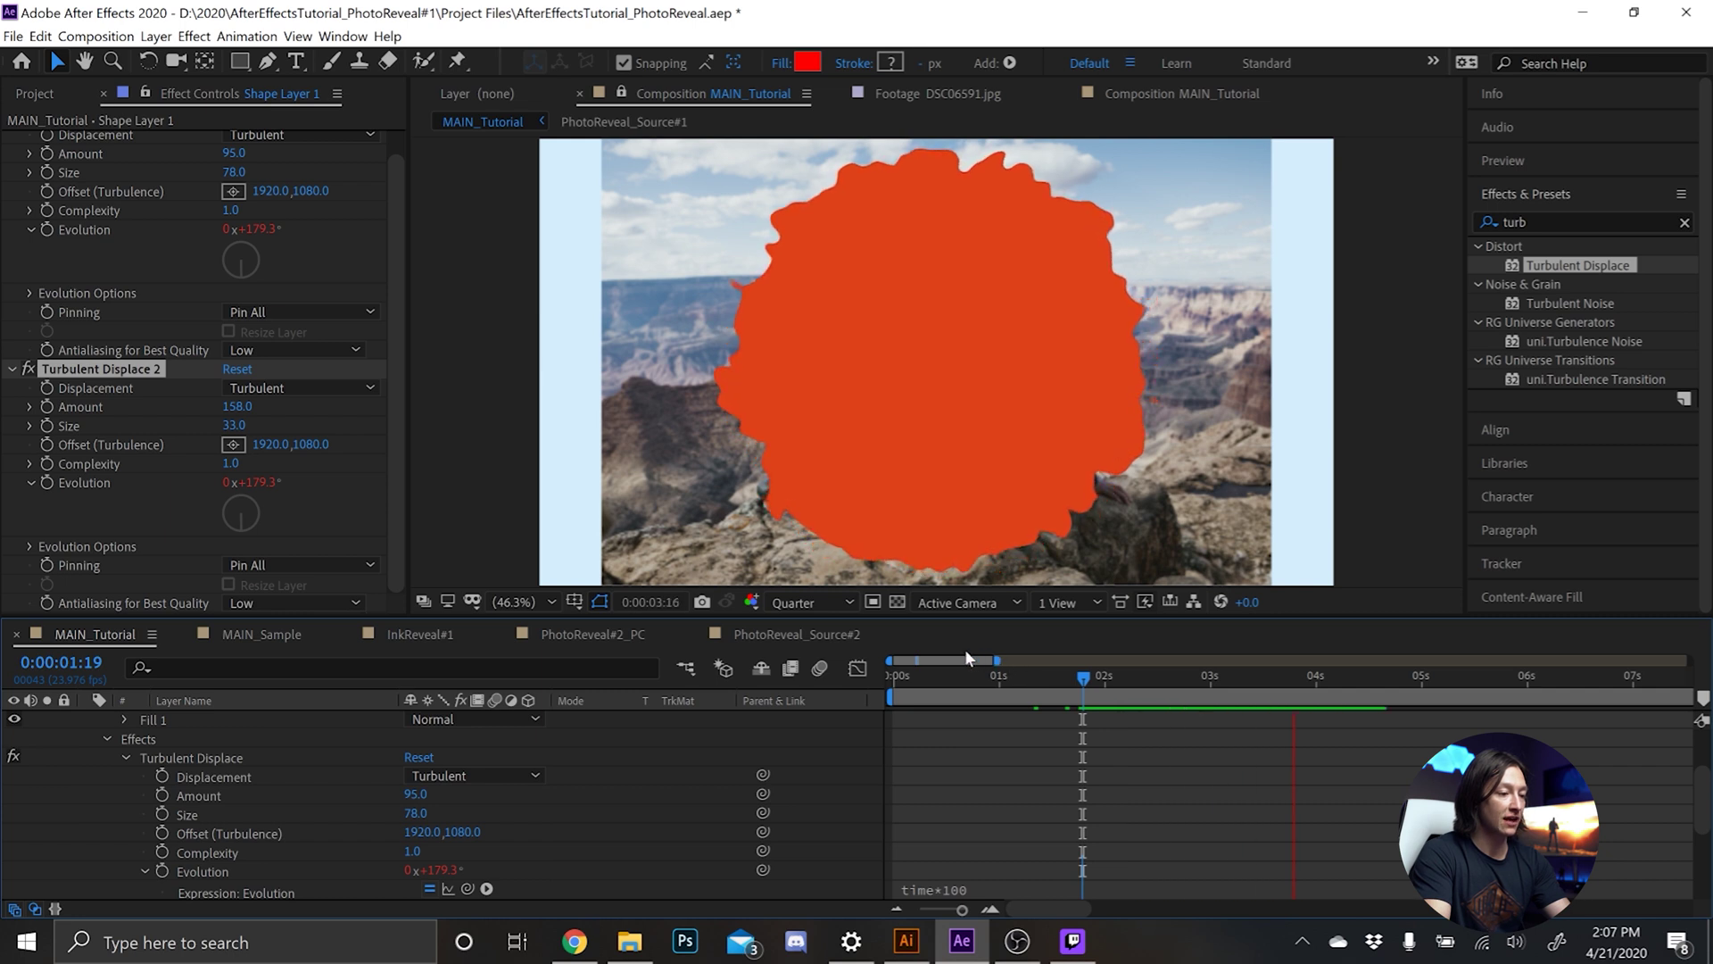
scroll(158, 740, up, 2)
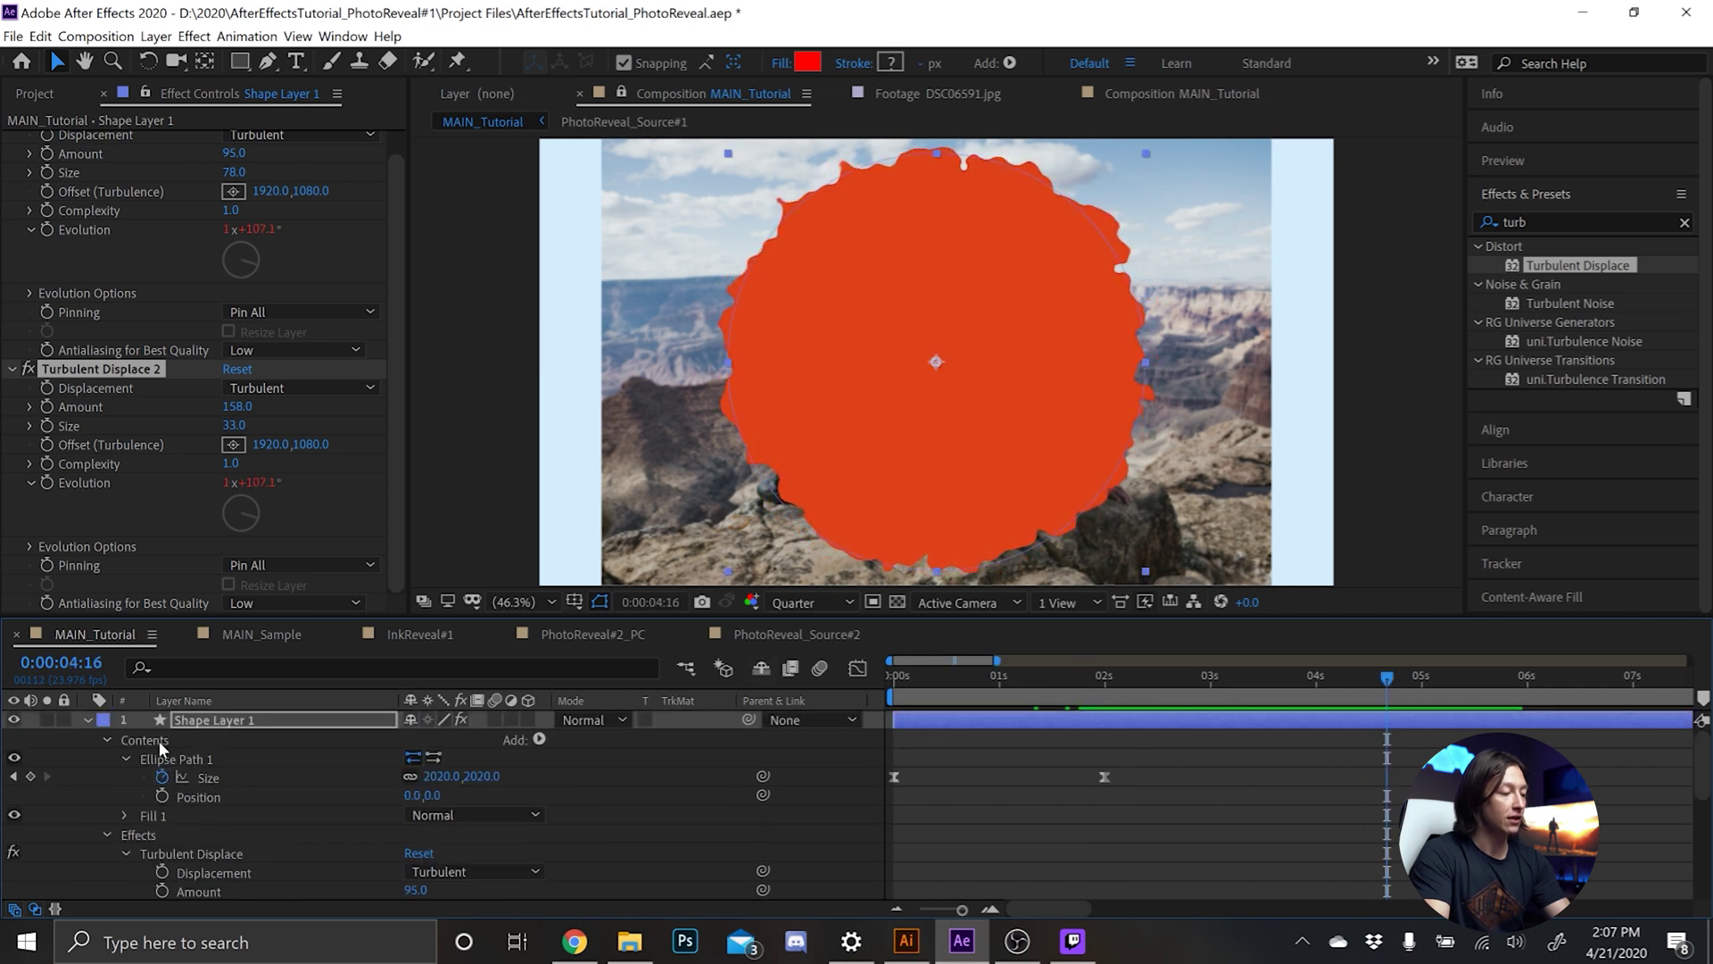
click(86, 719)
From frame 0, pre-compose Shape Layer 1 into PhotoReveal_Ink#1, moving all attributes.
key(Home)
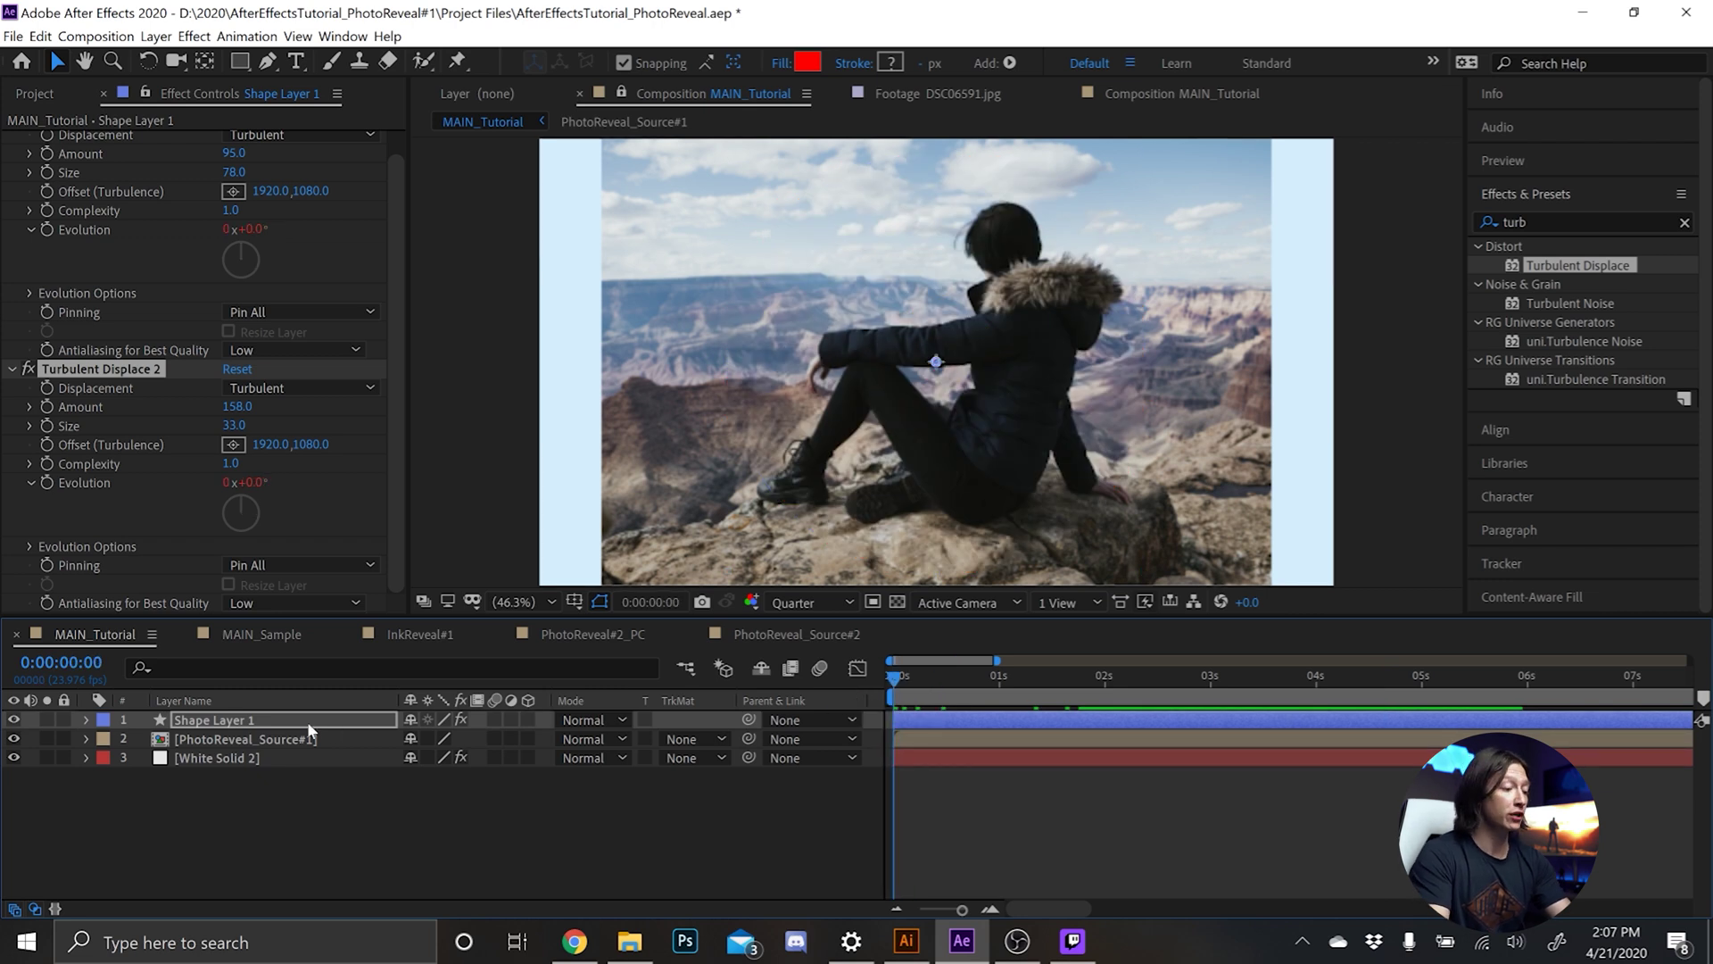
click(266, 719)
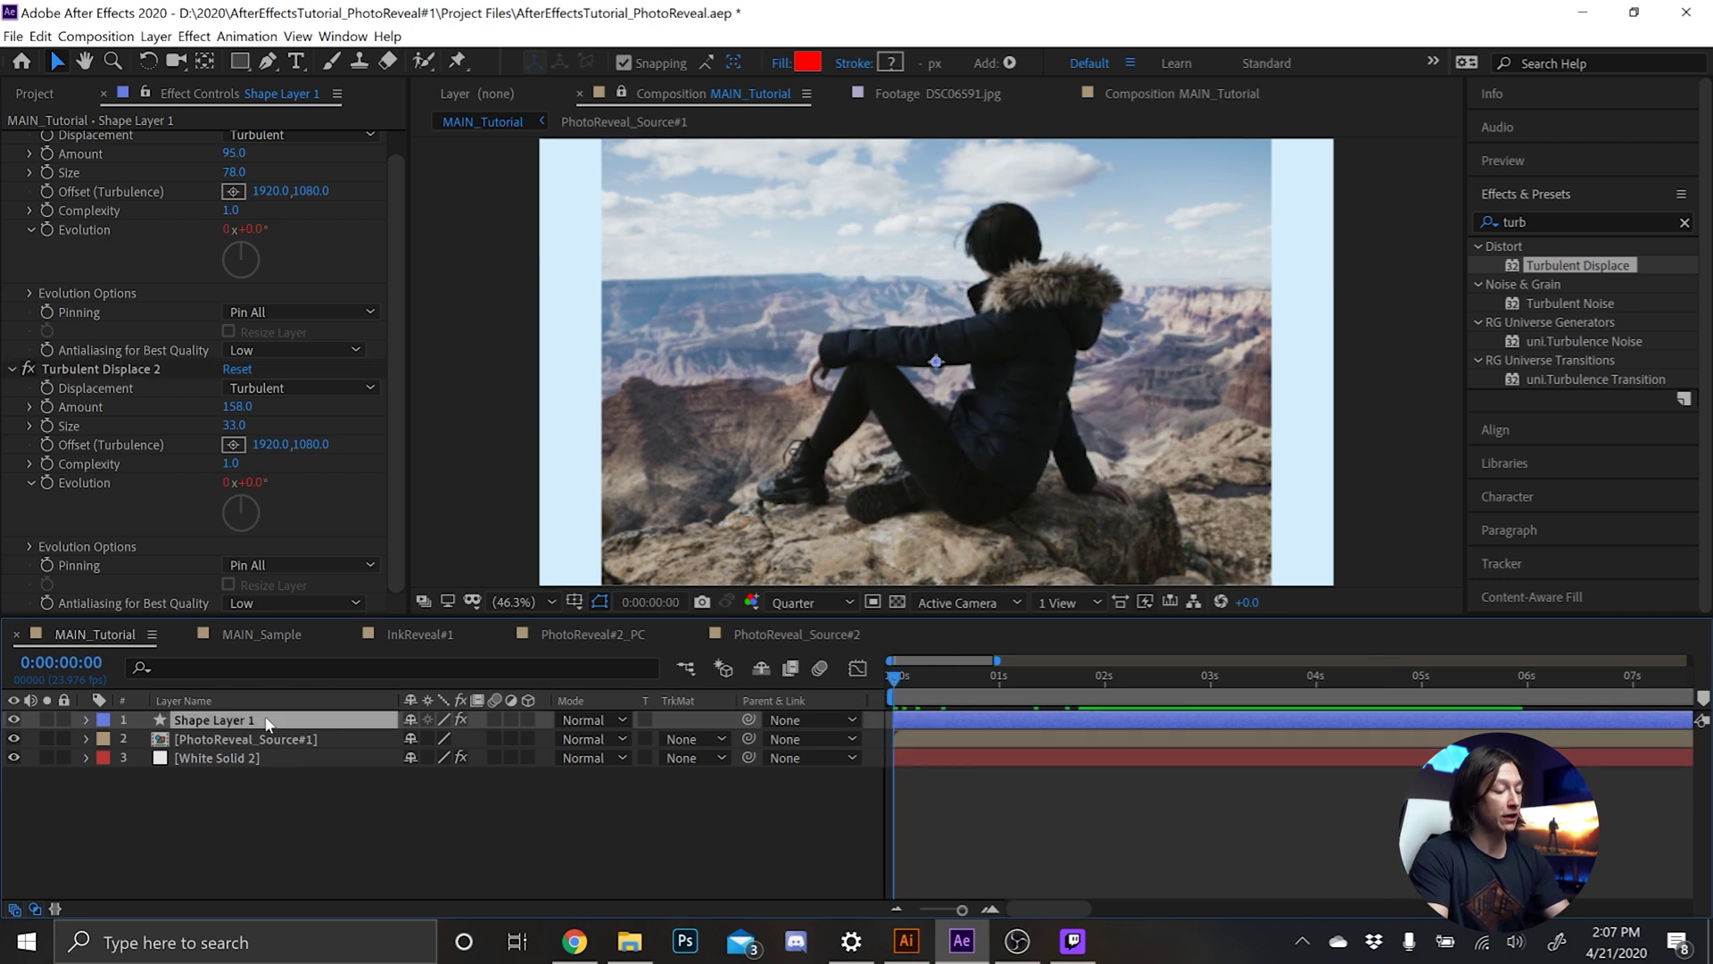
key(ctrl+shift+c)
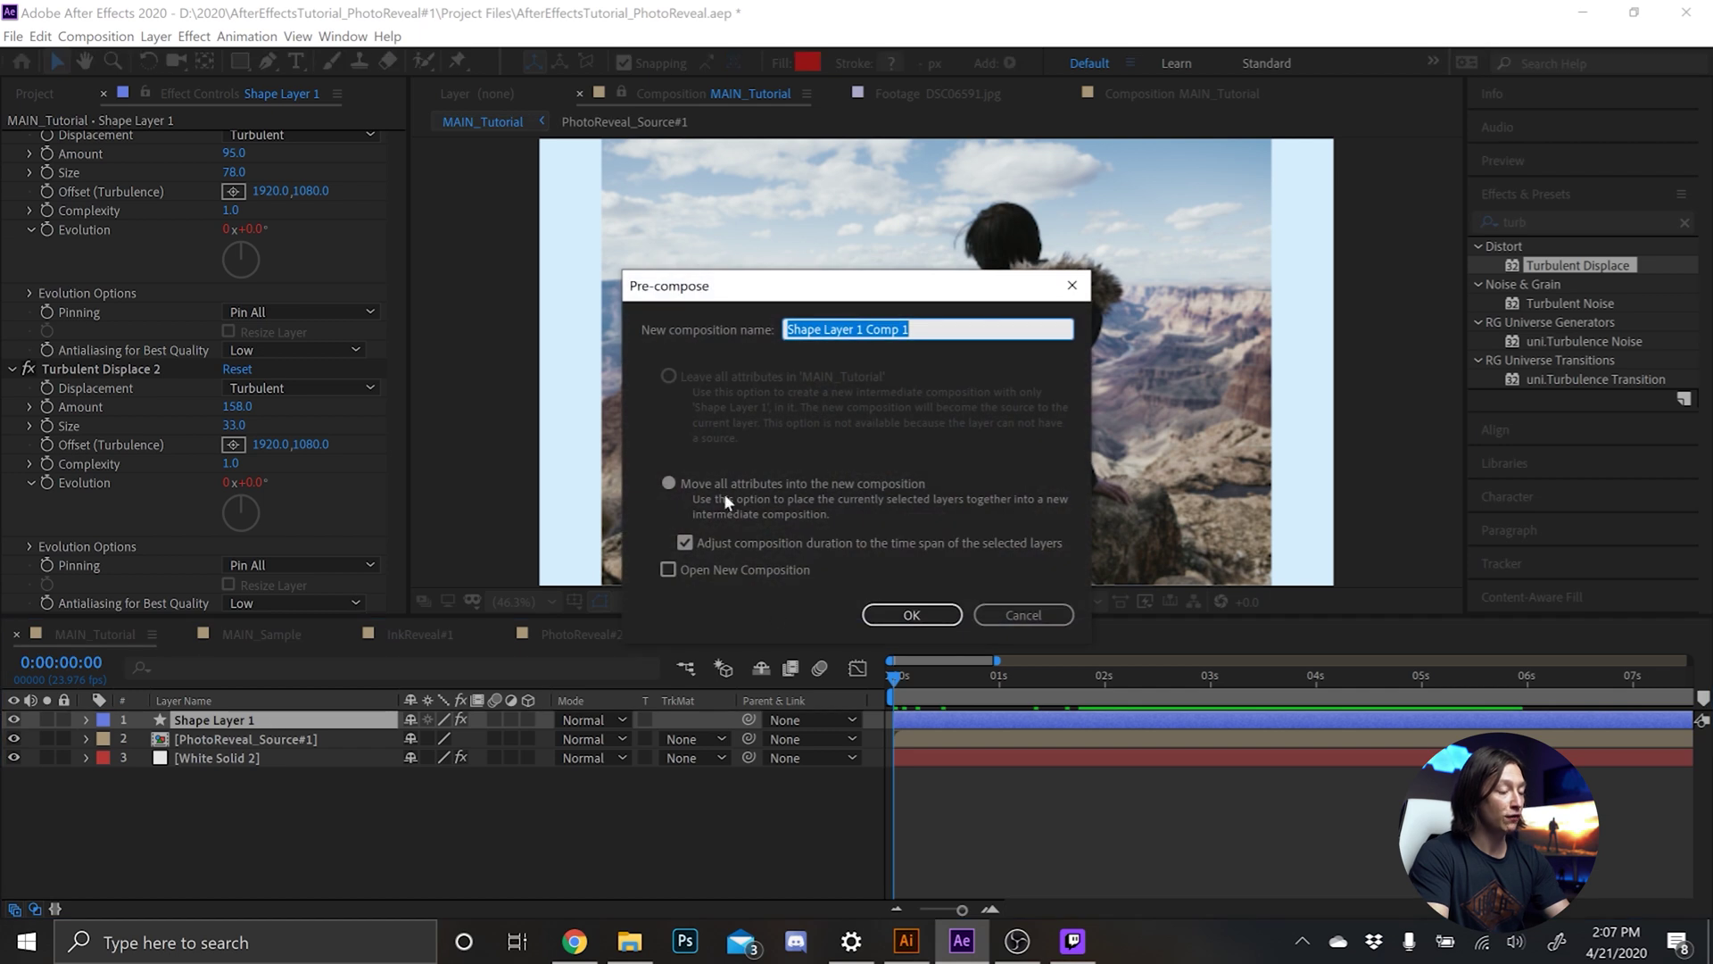
text(Phot)
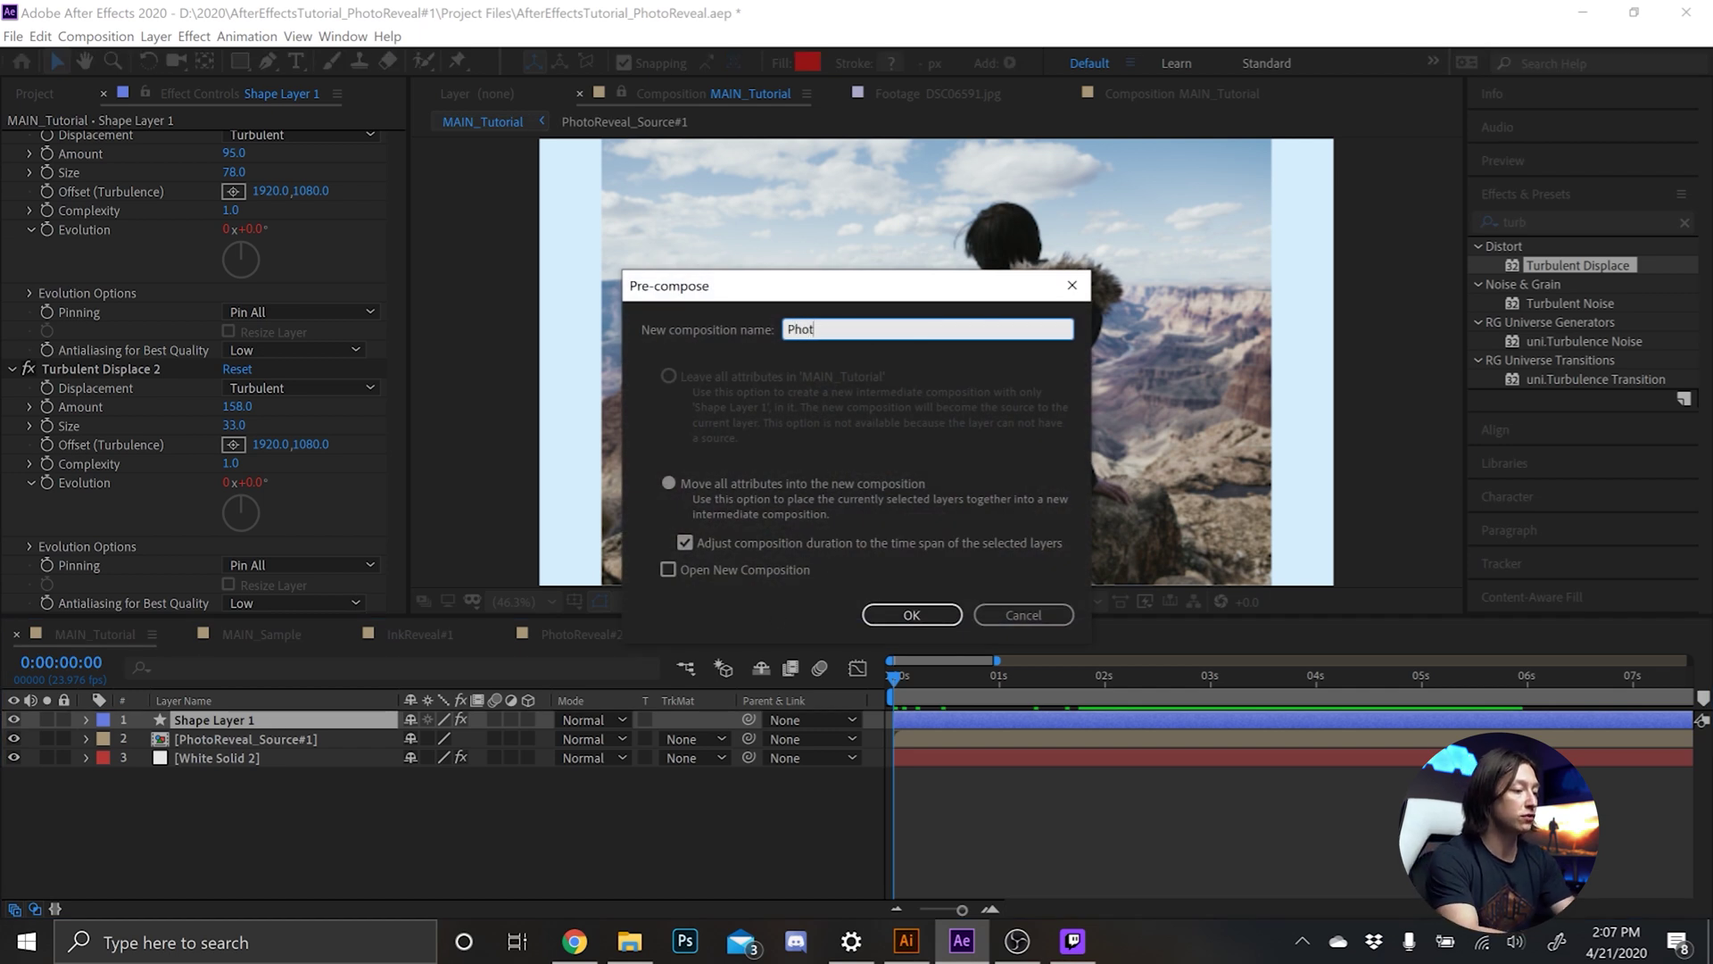
text(oReveal_)
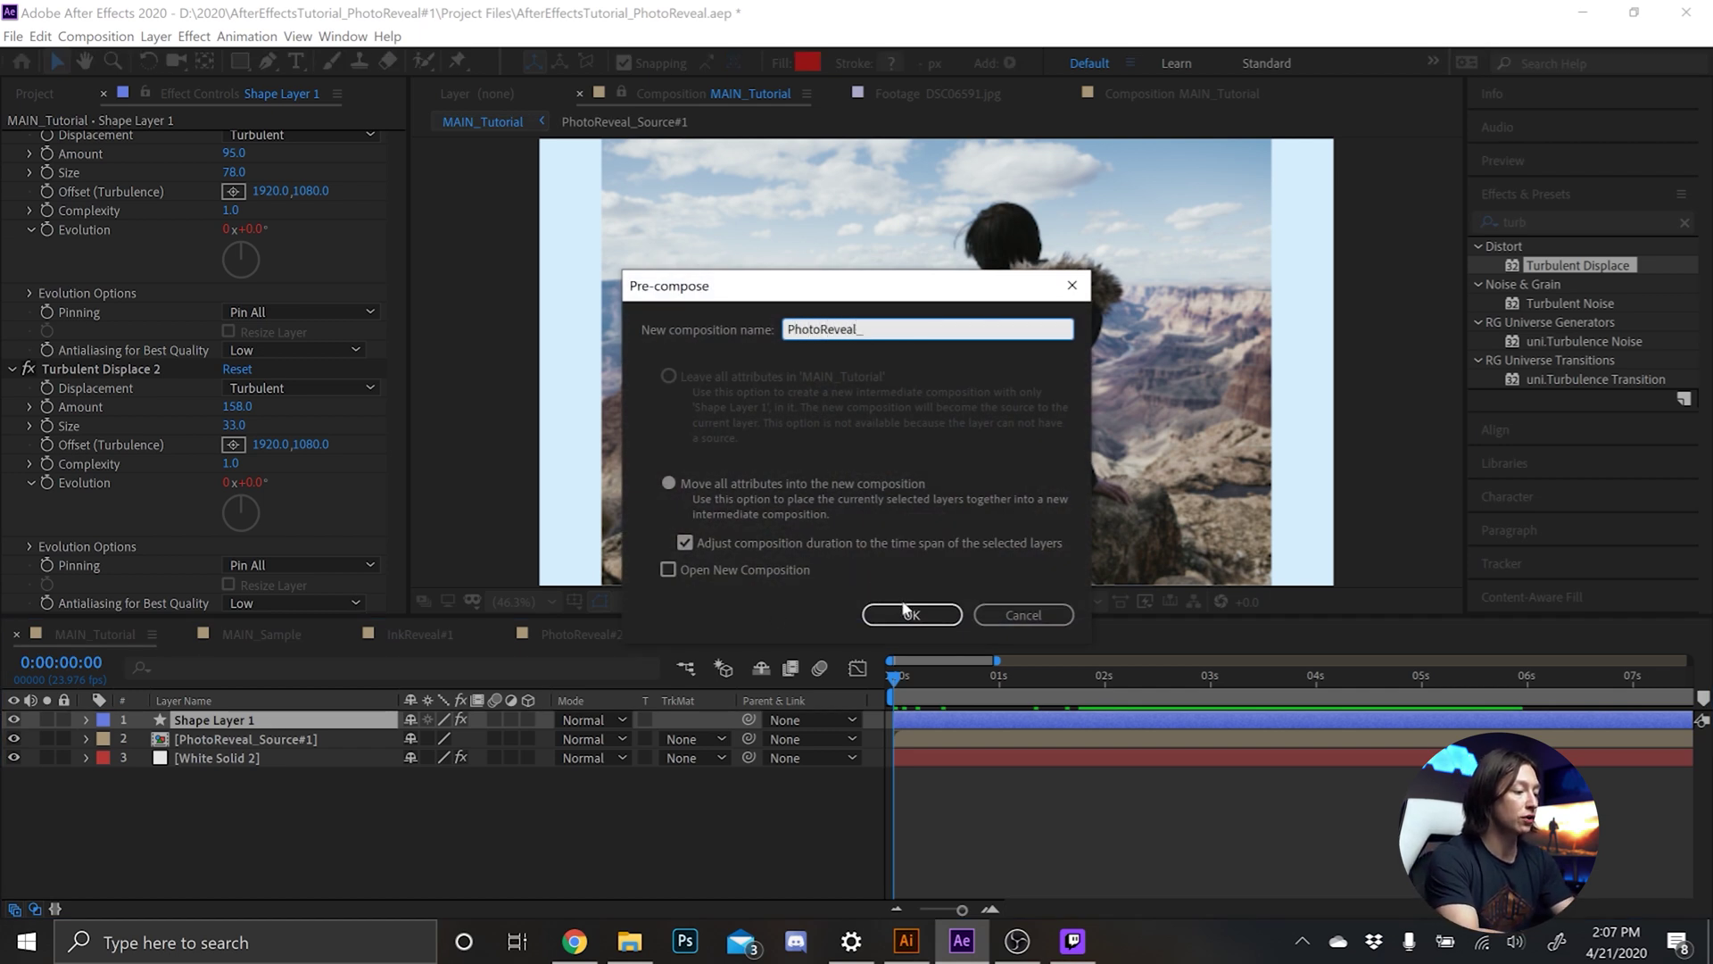
text(Ink#1)
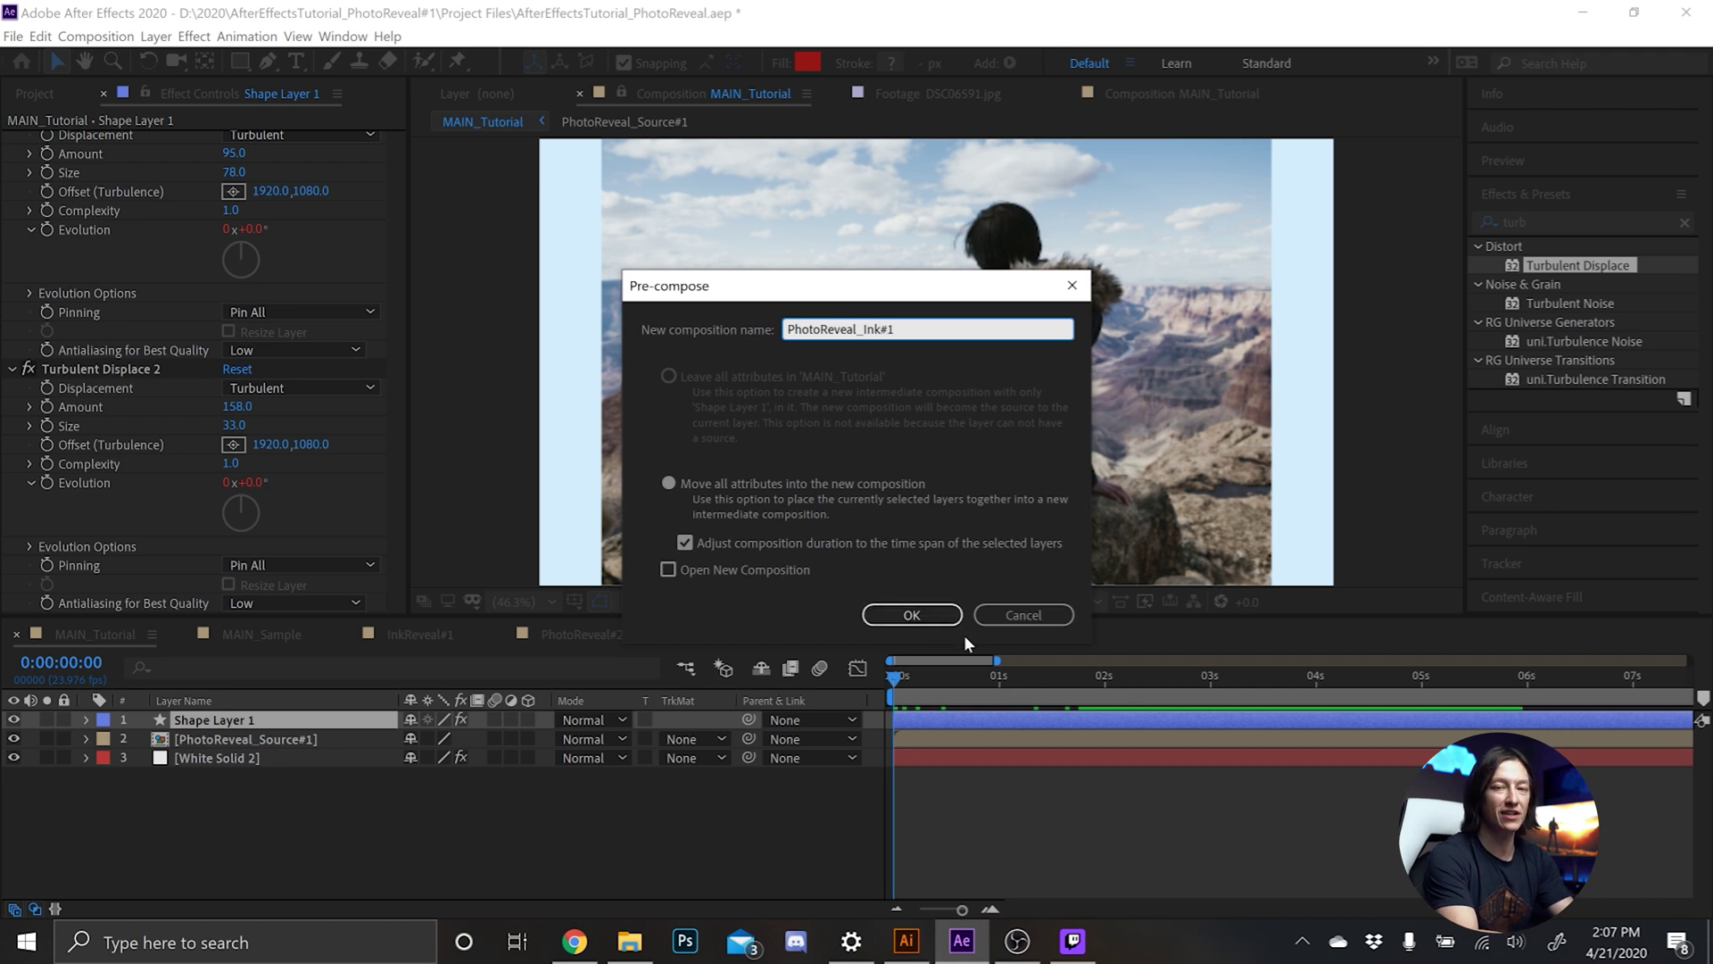
key(Return)
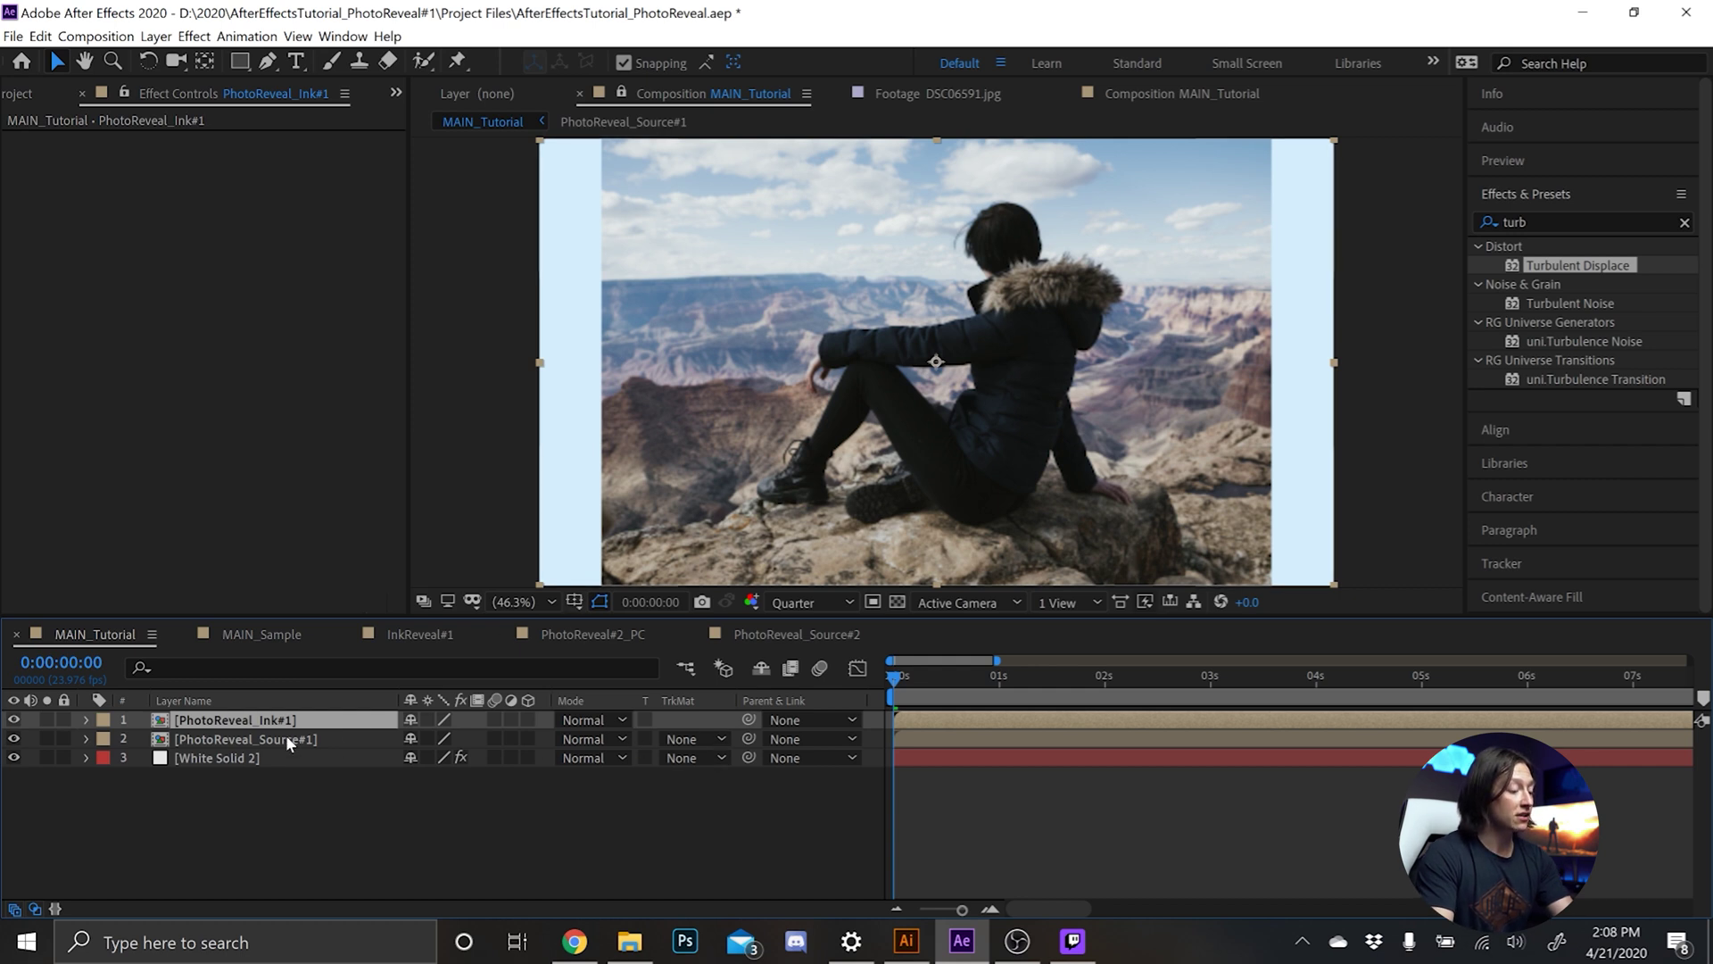
click(248, 741)
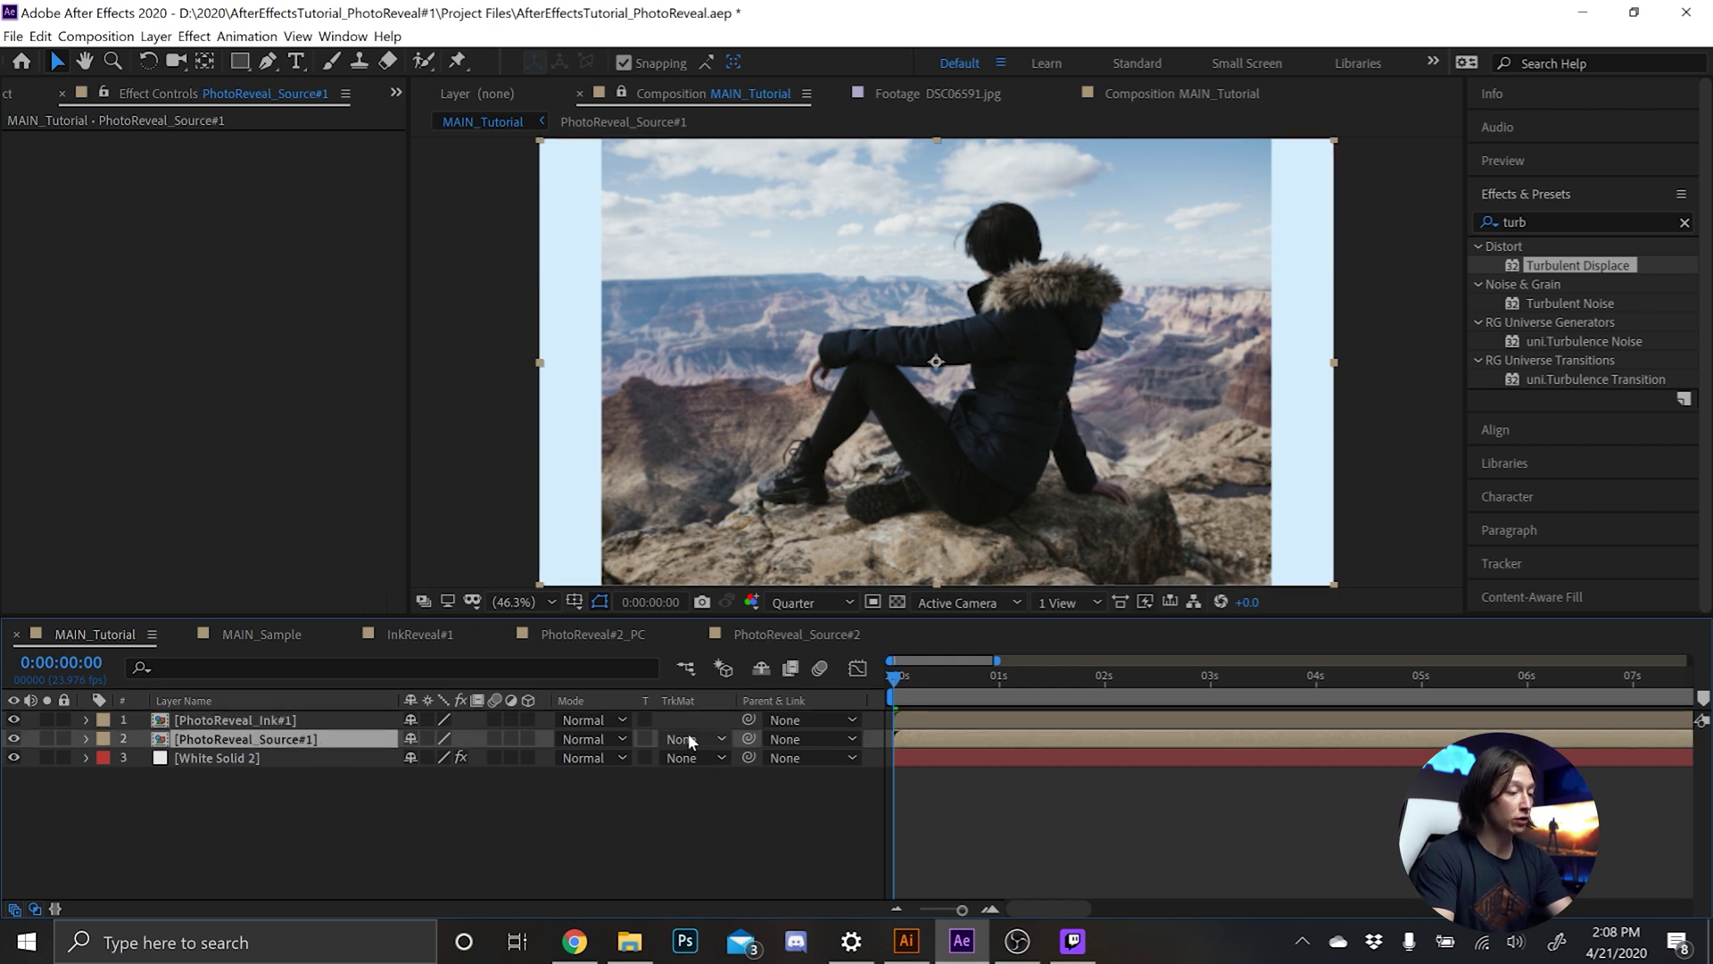
Matte PhotoReveal_Source#1 with Alpha Matte "[PhotoReveal_Ink#1]" and scrub forward to check the reveal.
click(37, 907)
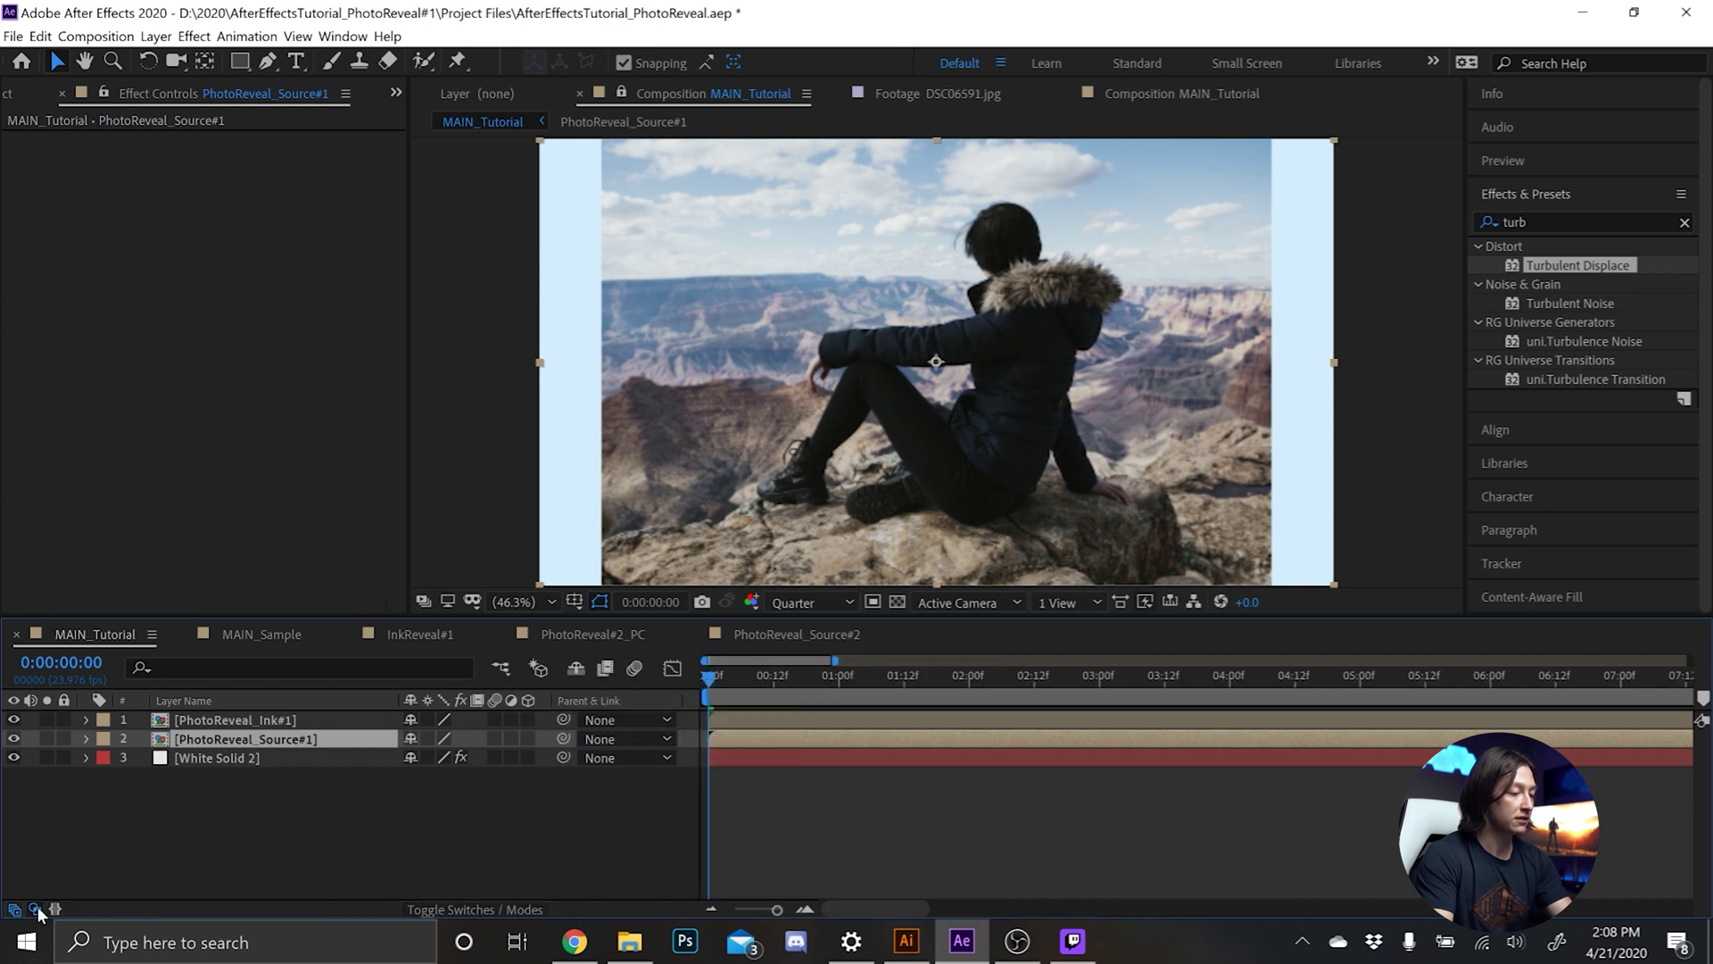
click(36, 907)
click(35, 908)
click(35, 907)
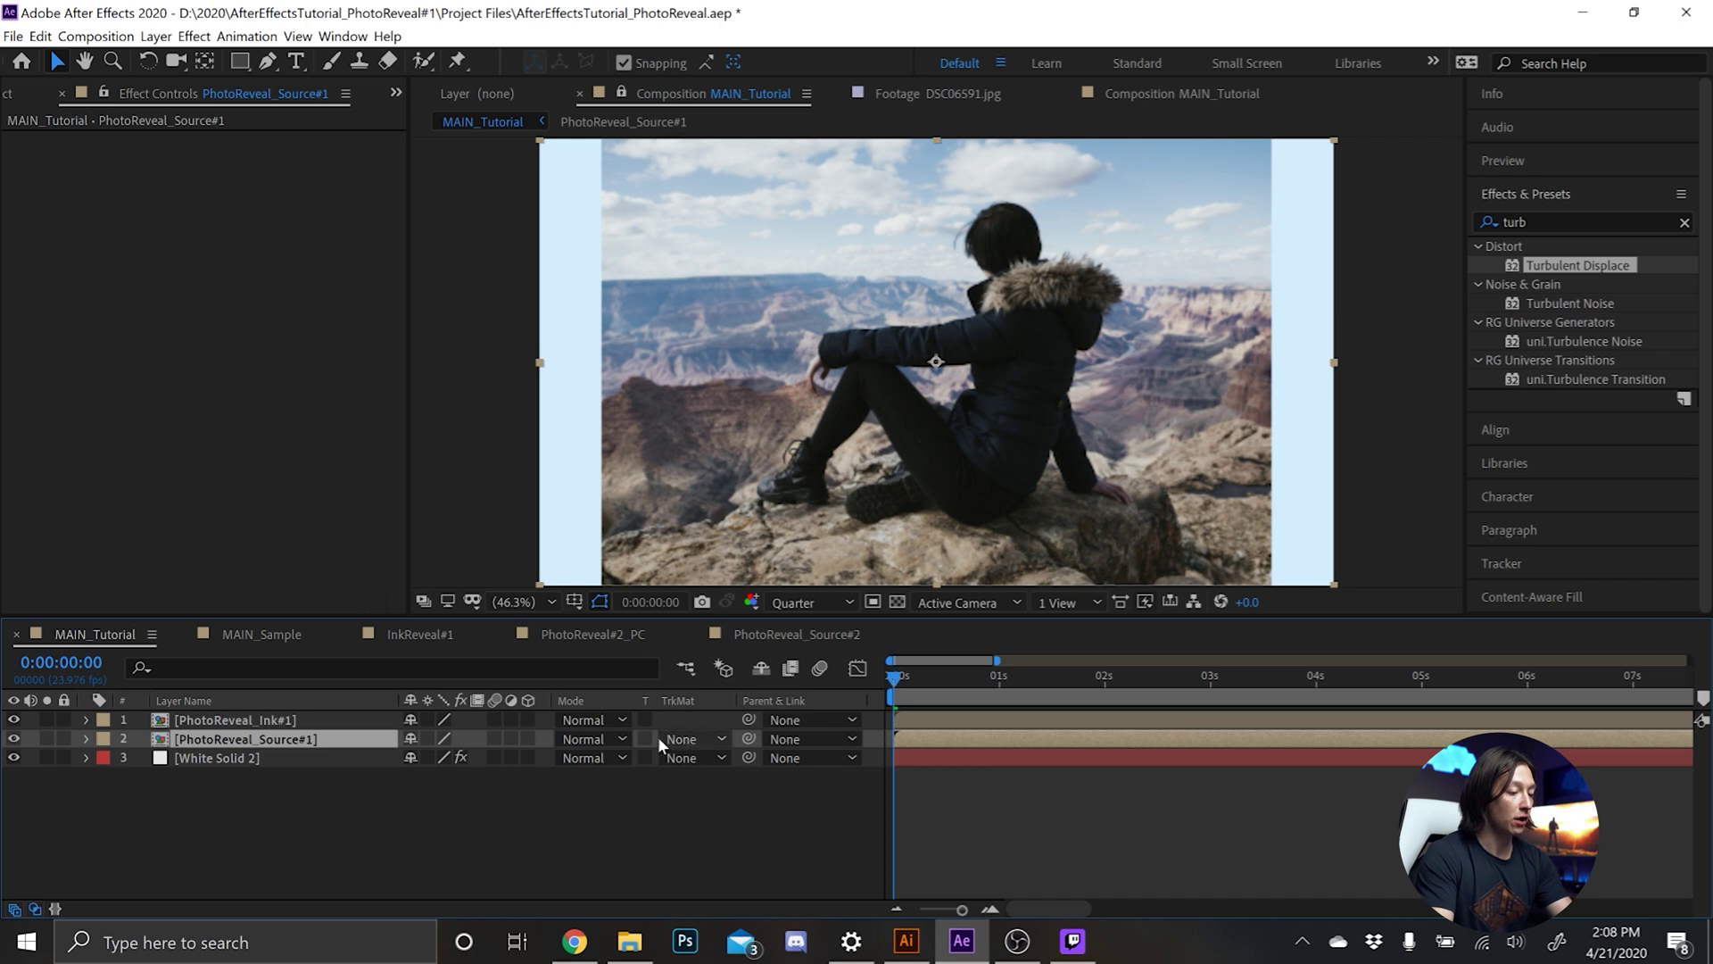
click(687, 741)
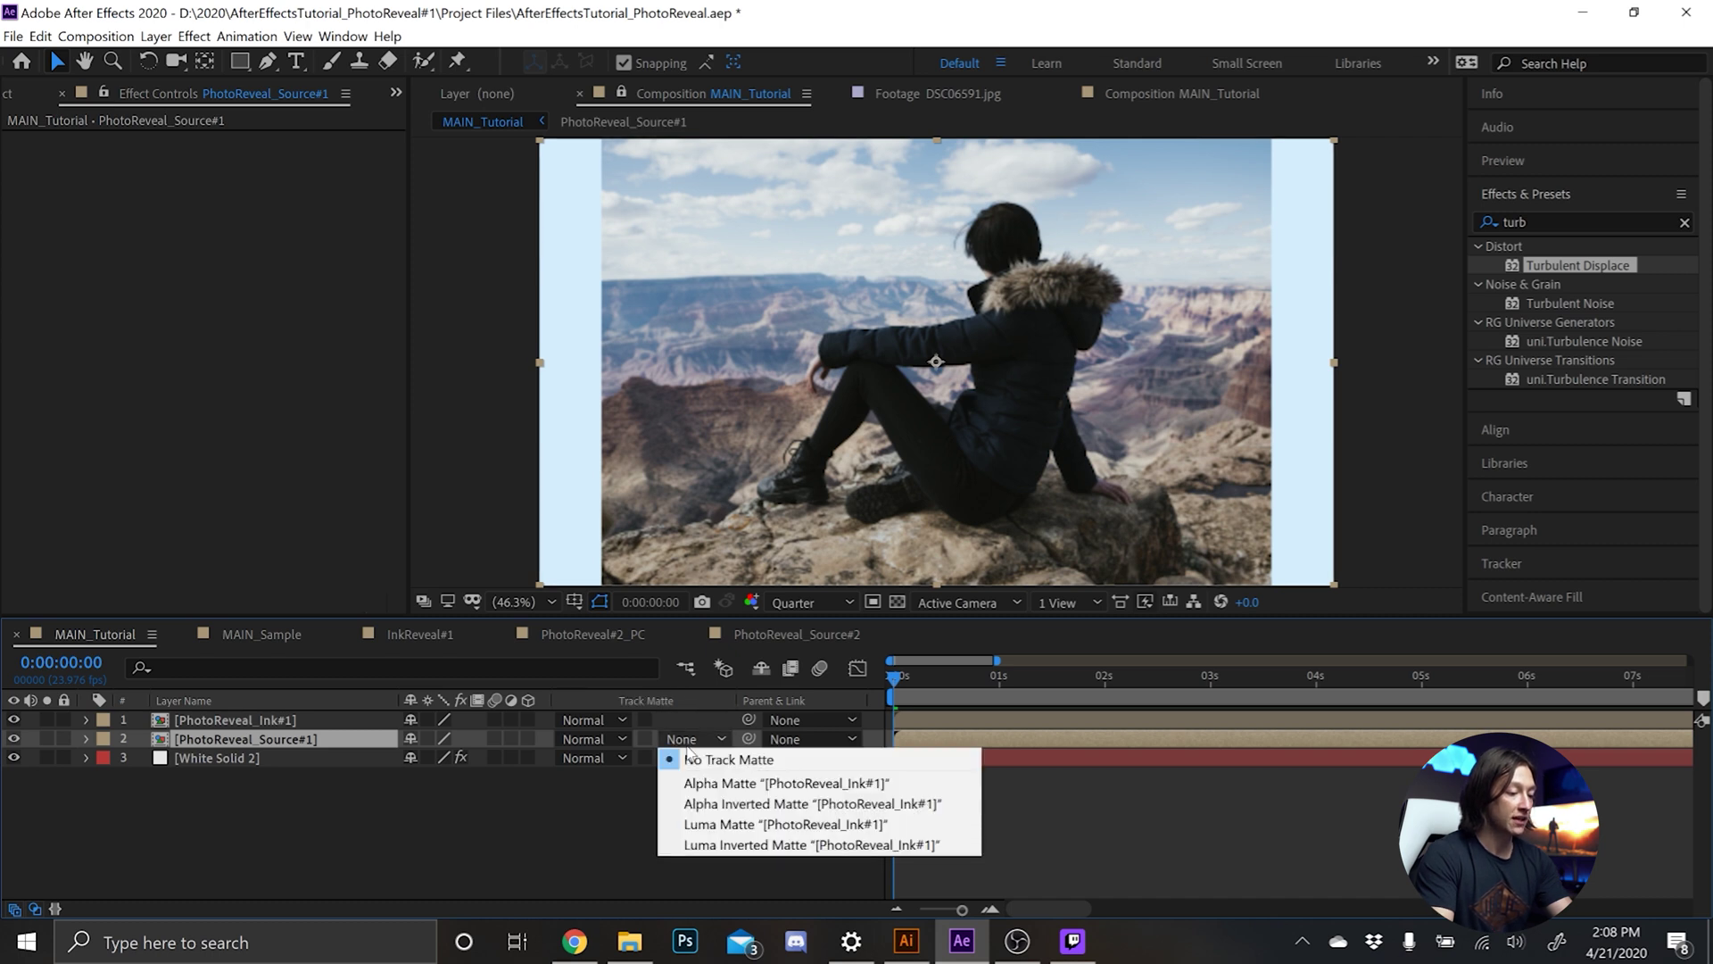
click(719, 784)
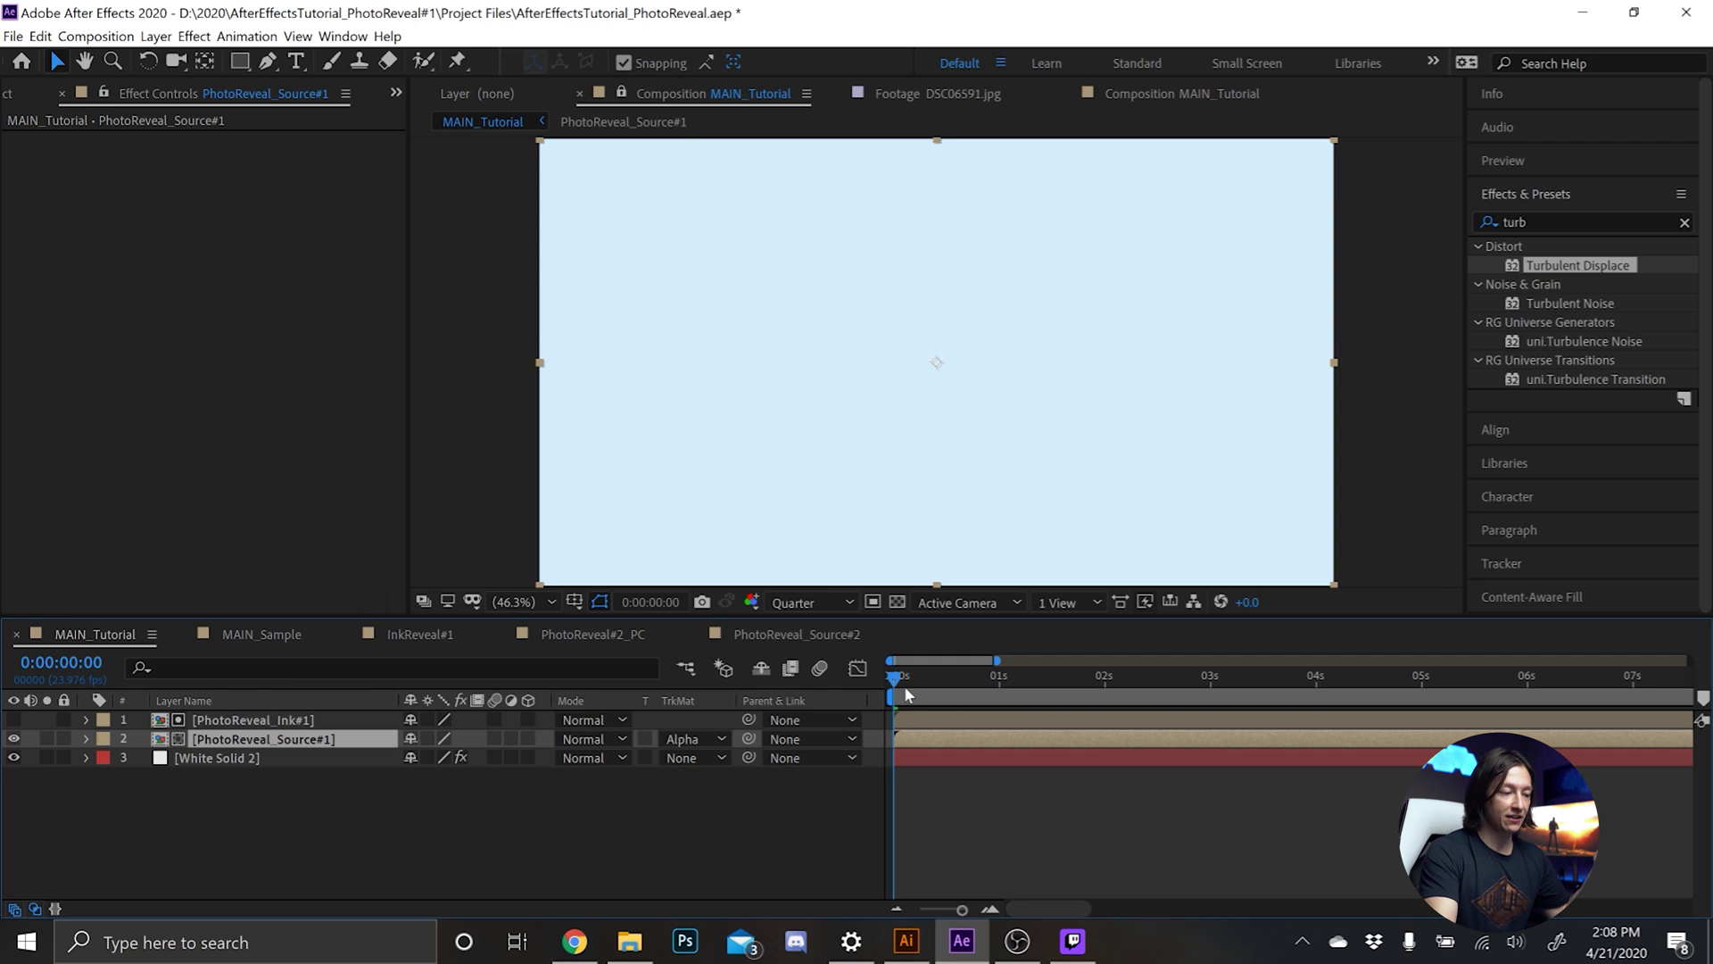
drag(907, 694, 1083, 701)
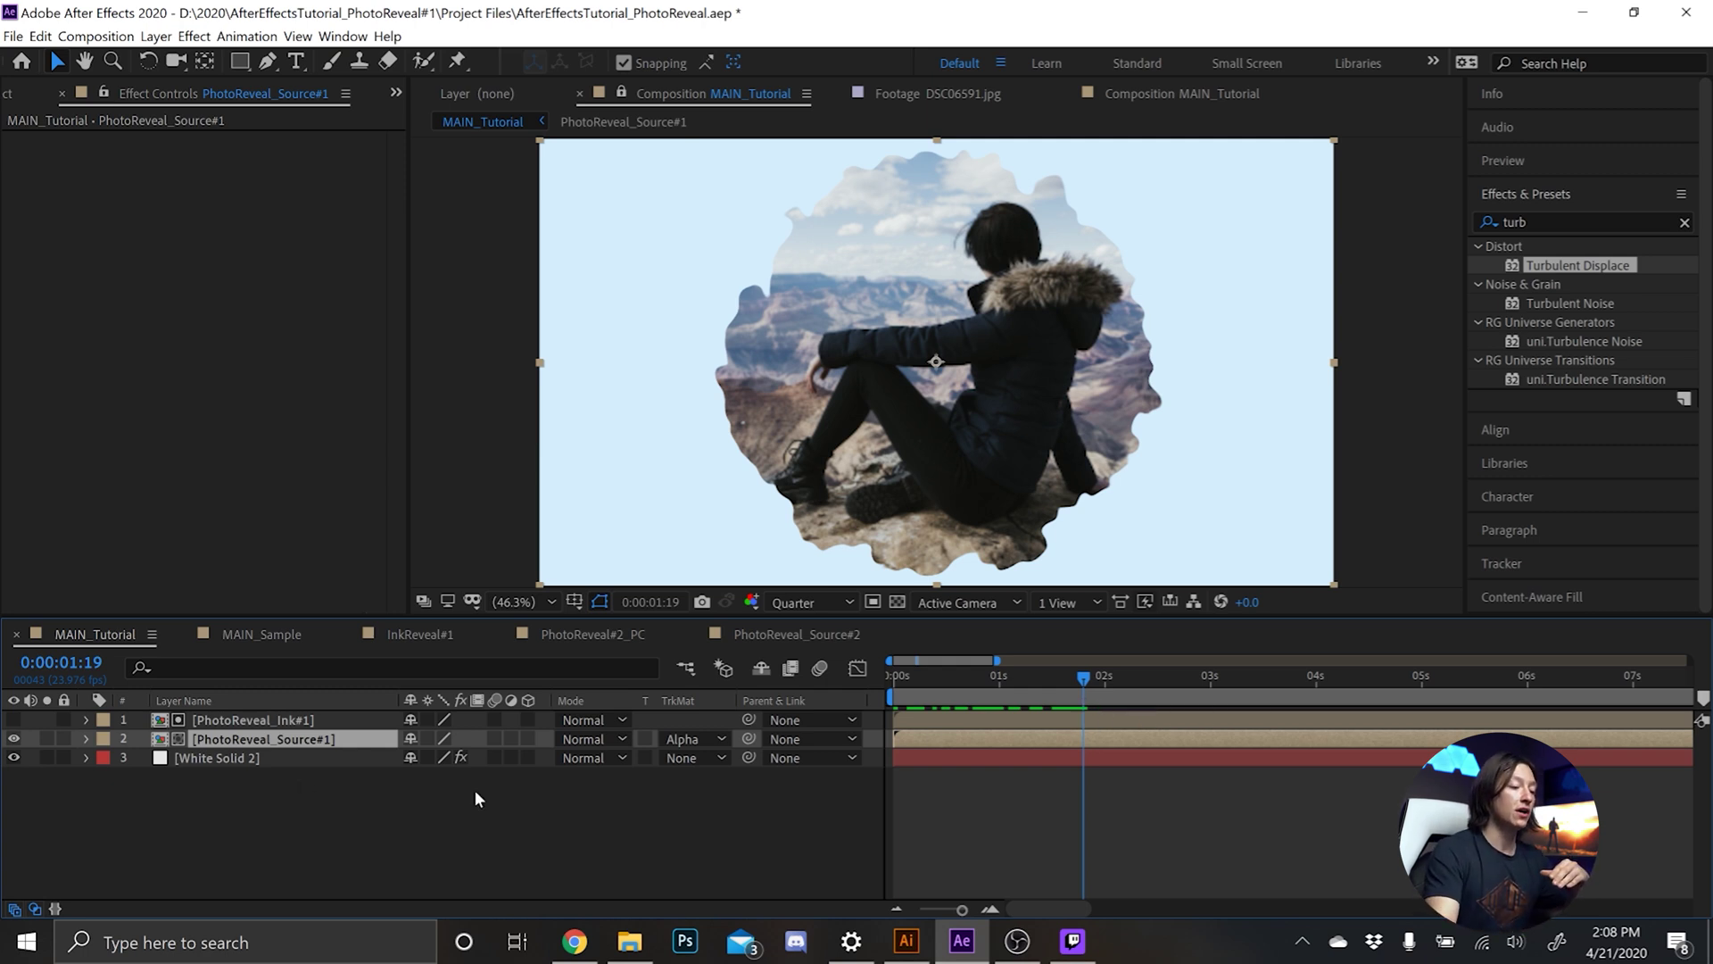
Scrub back to an early frame and preview the photo growing inside the ink shape.
drag(939, 694, 948, 698)
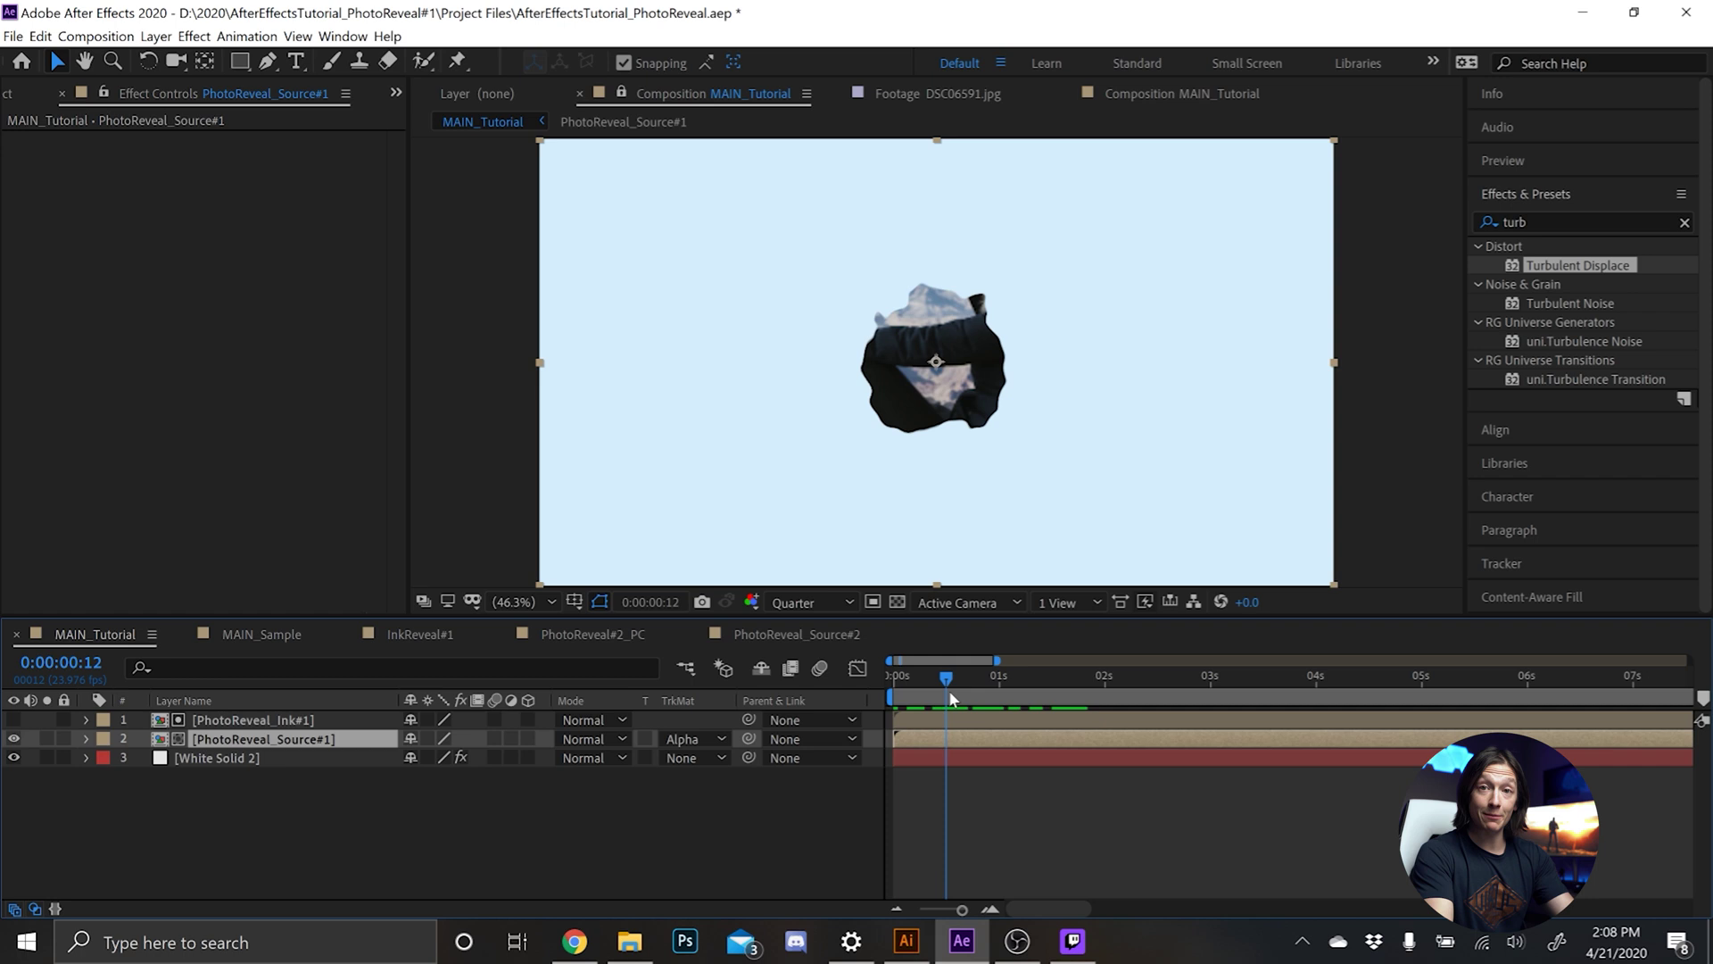
key(space)
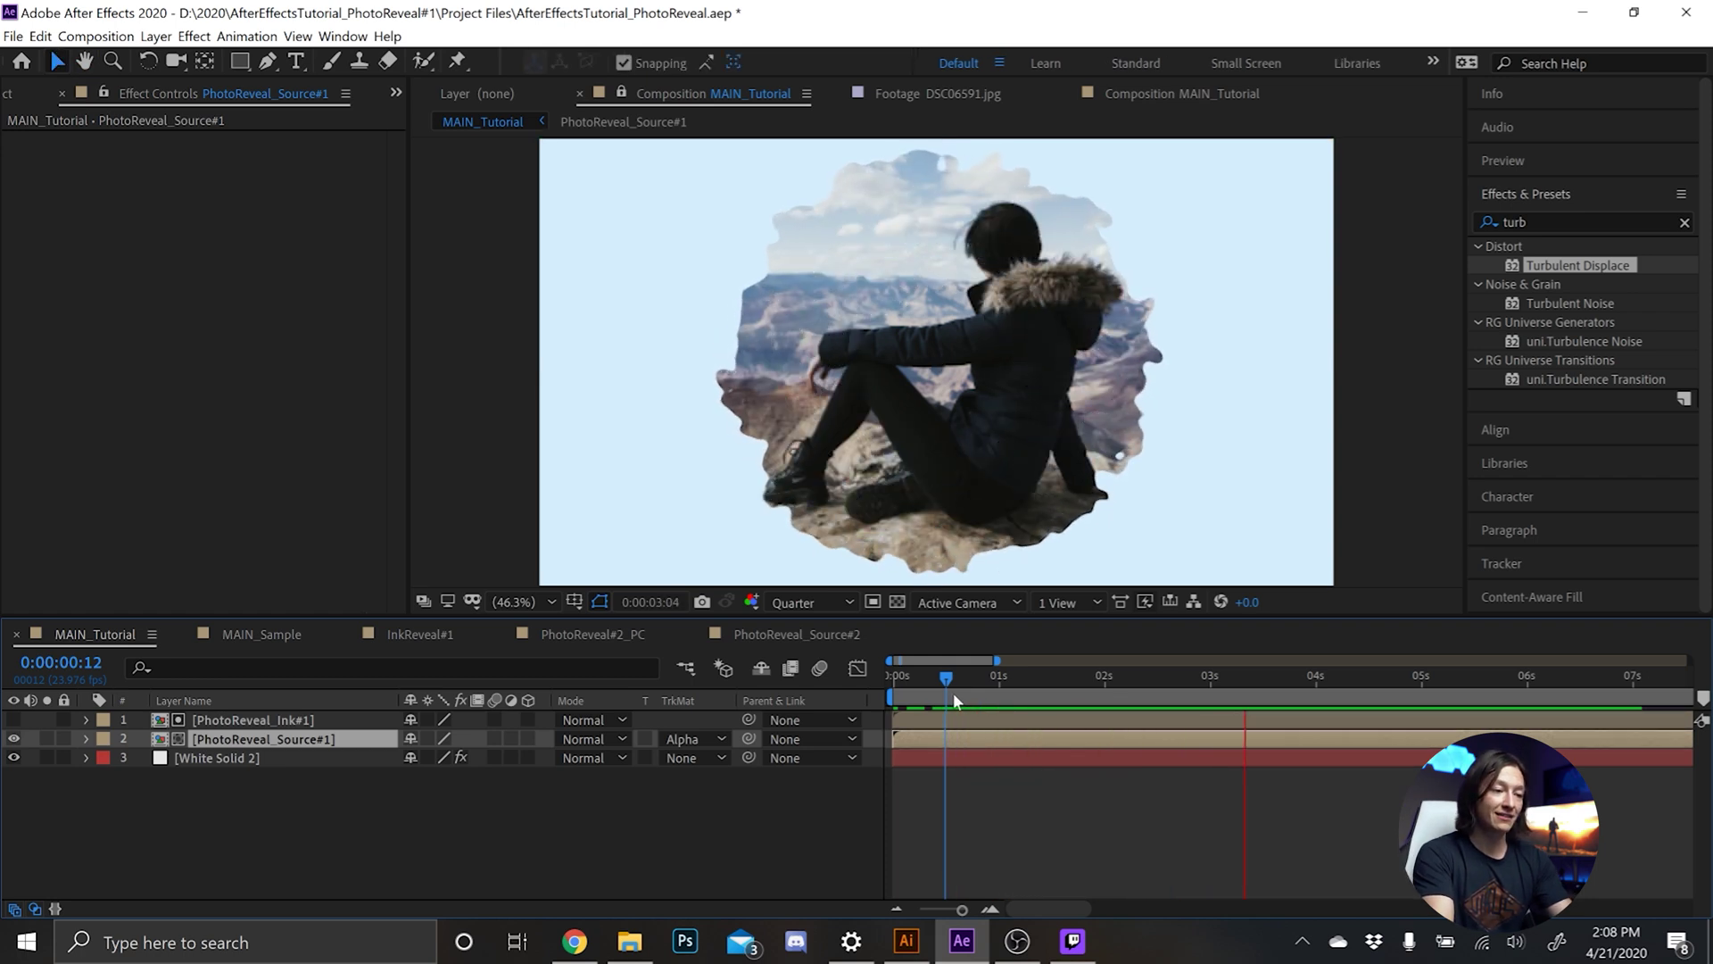
key(space)
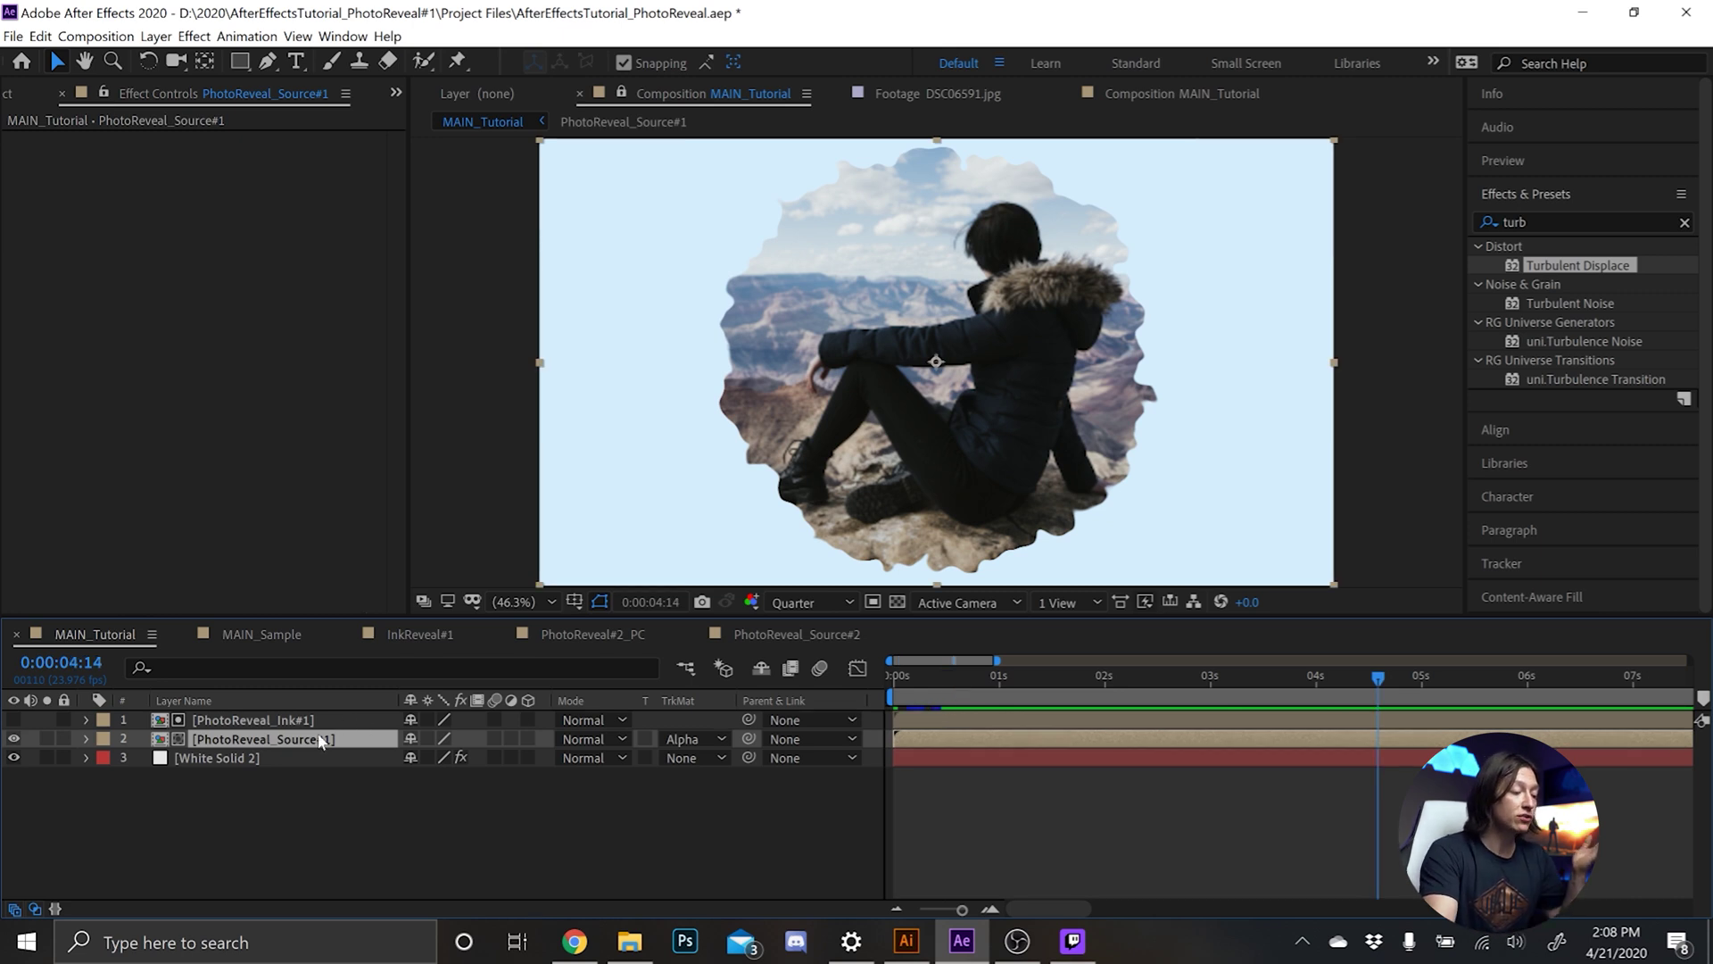
right_click(683, 93)
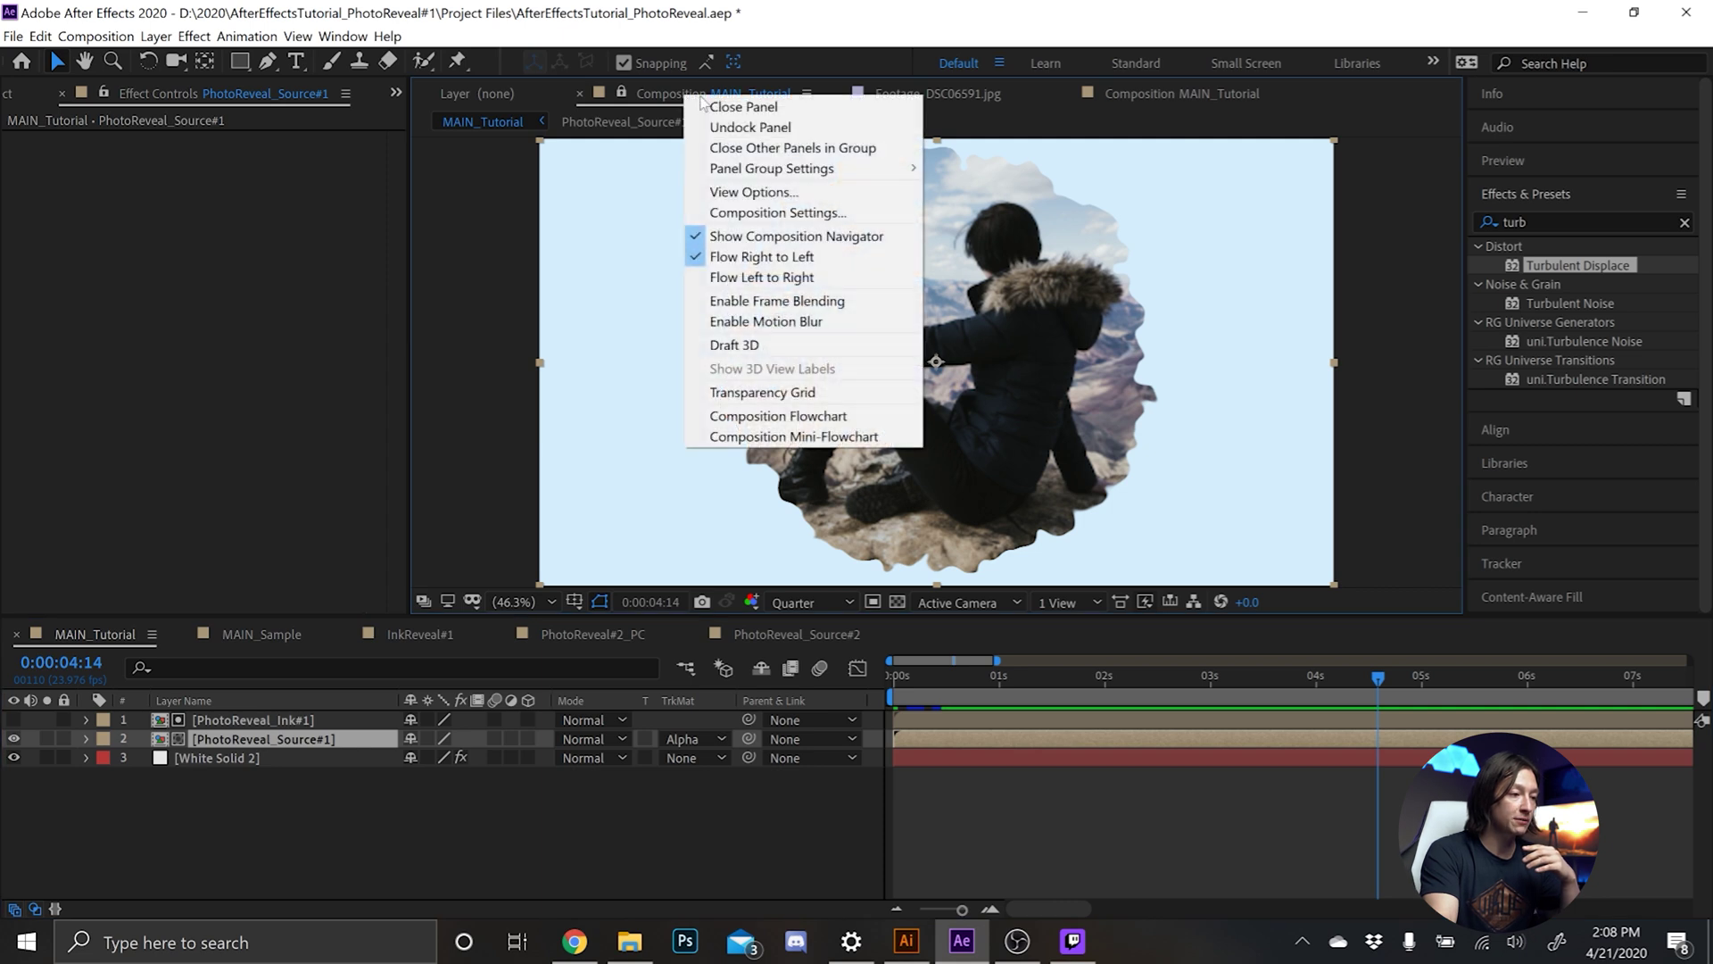
Open a second composition viewer and open the PhotoReveal_Ink#1 precomp for editing.
click(732, 90)
click(733, 95)
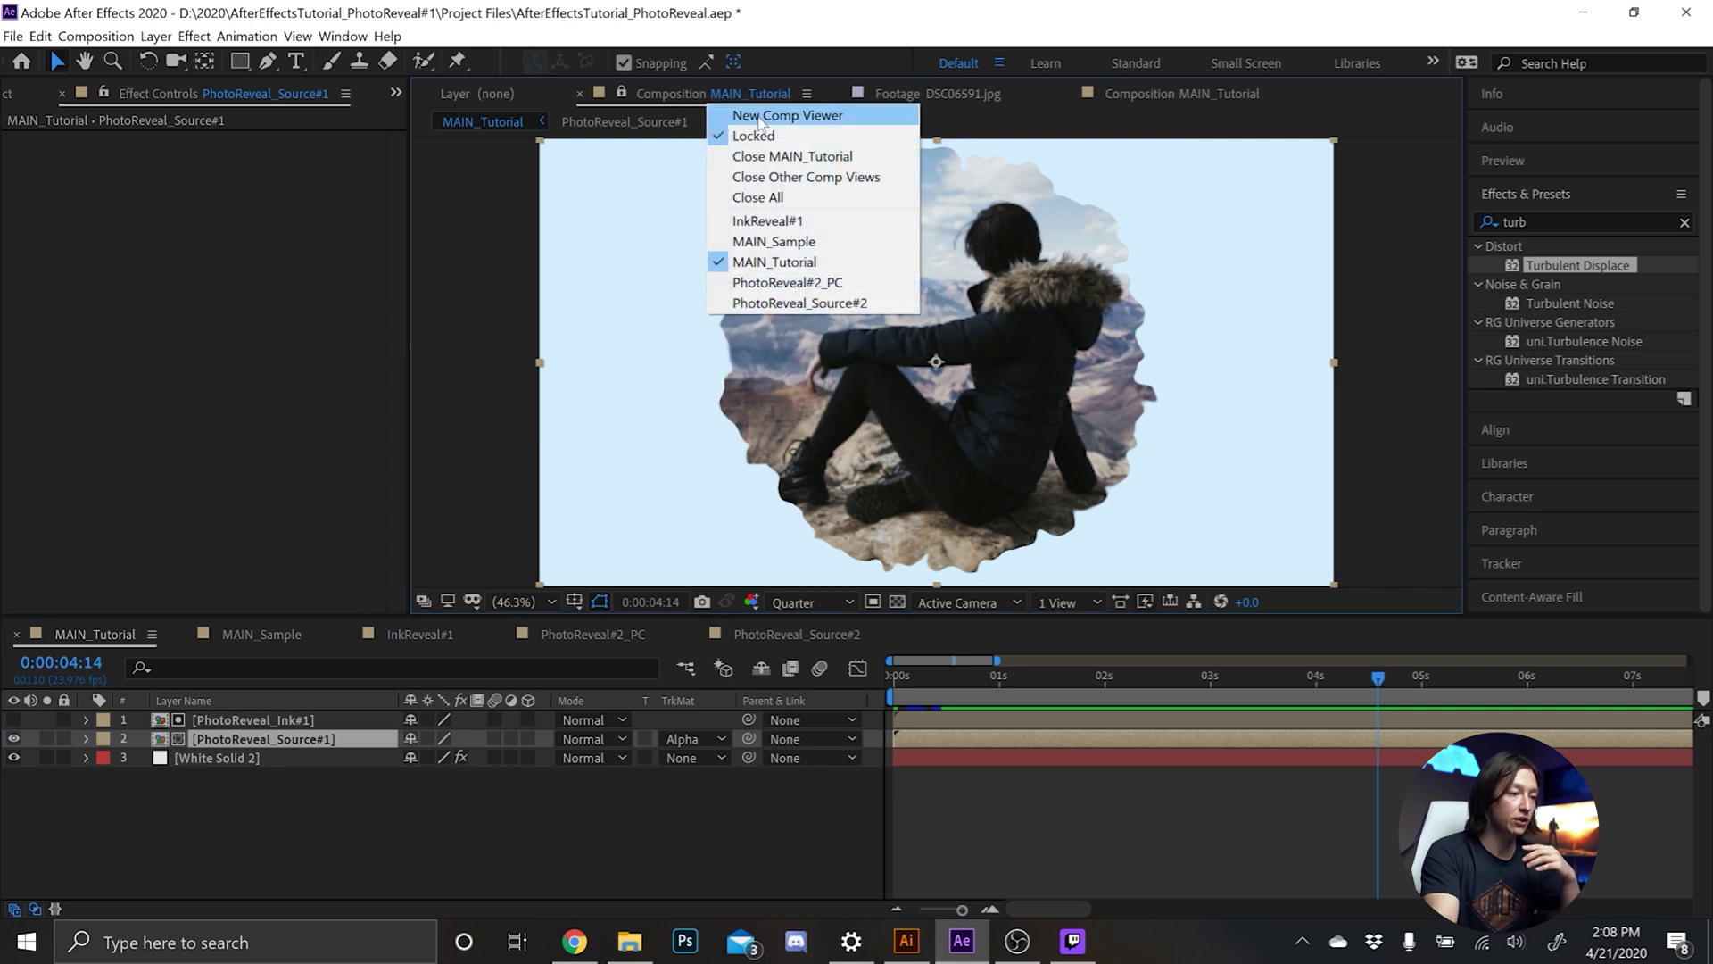
click(757, 116)
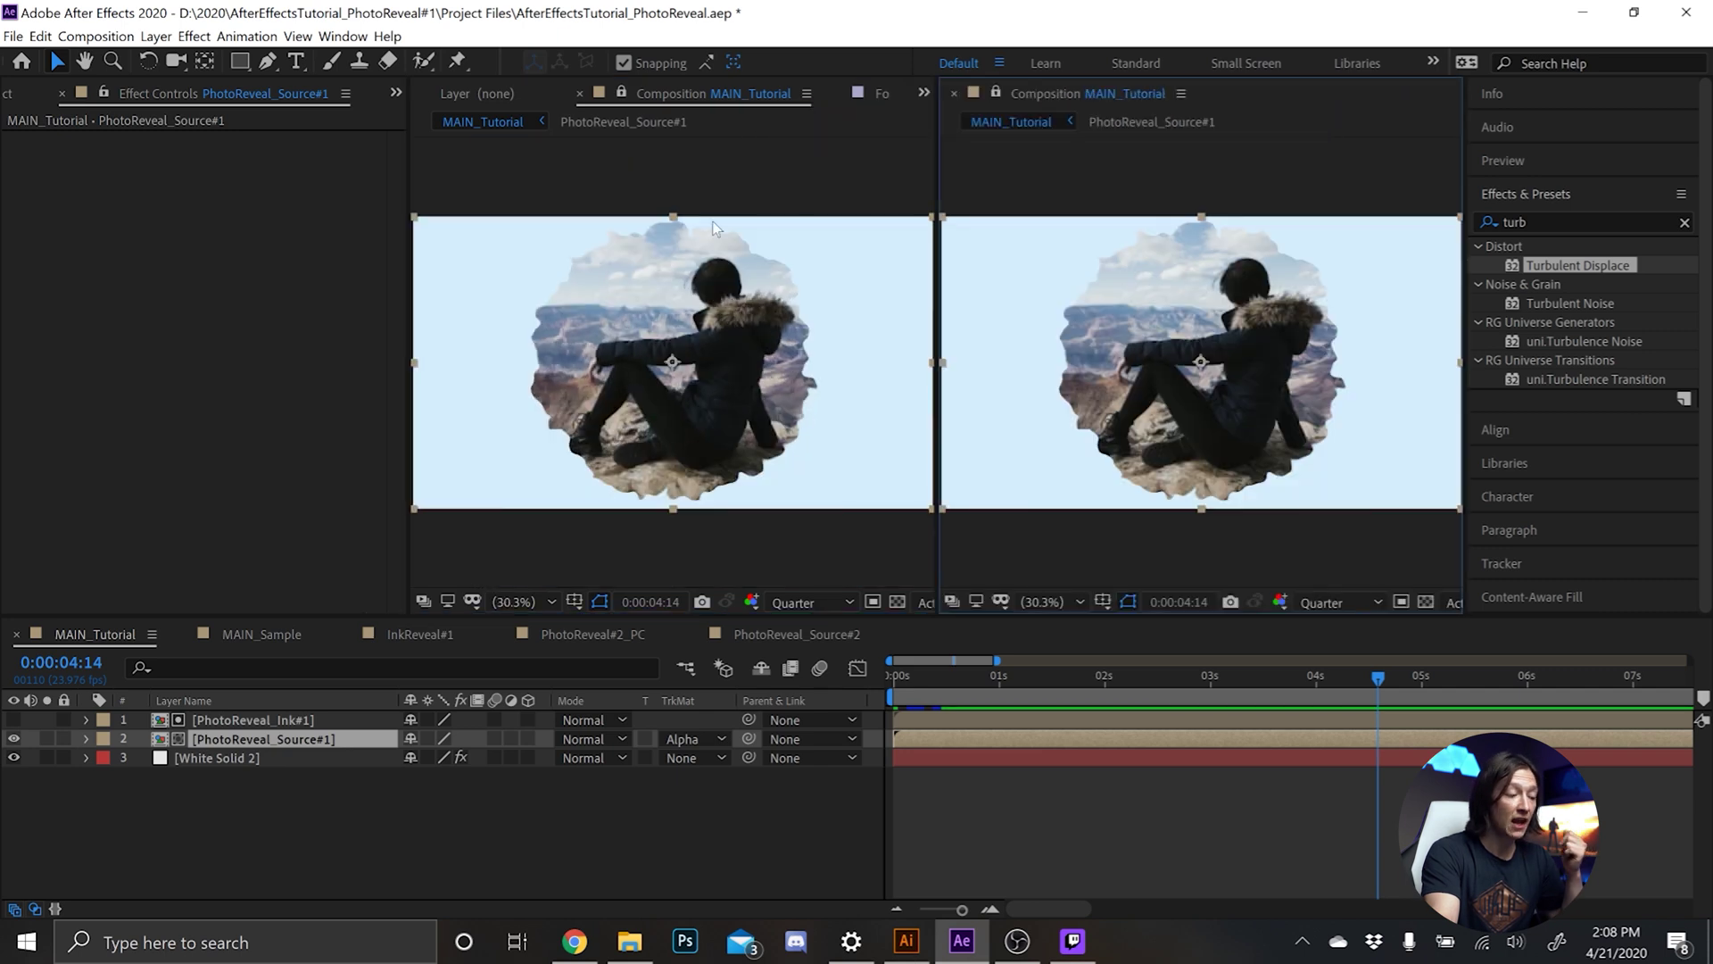
double_click(292, 721)
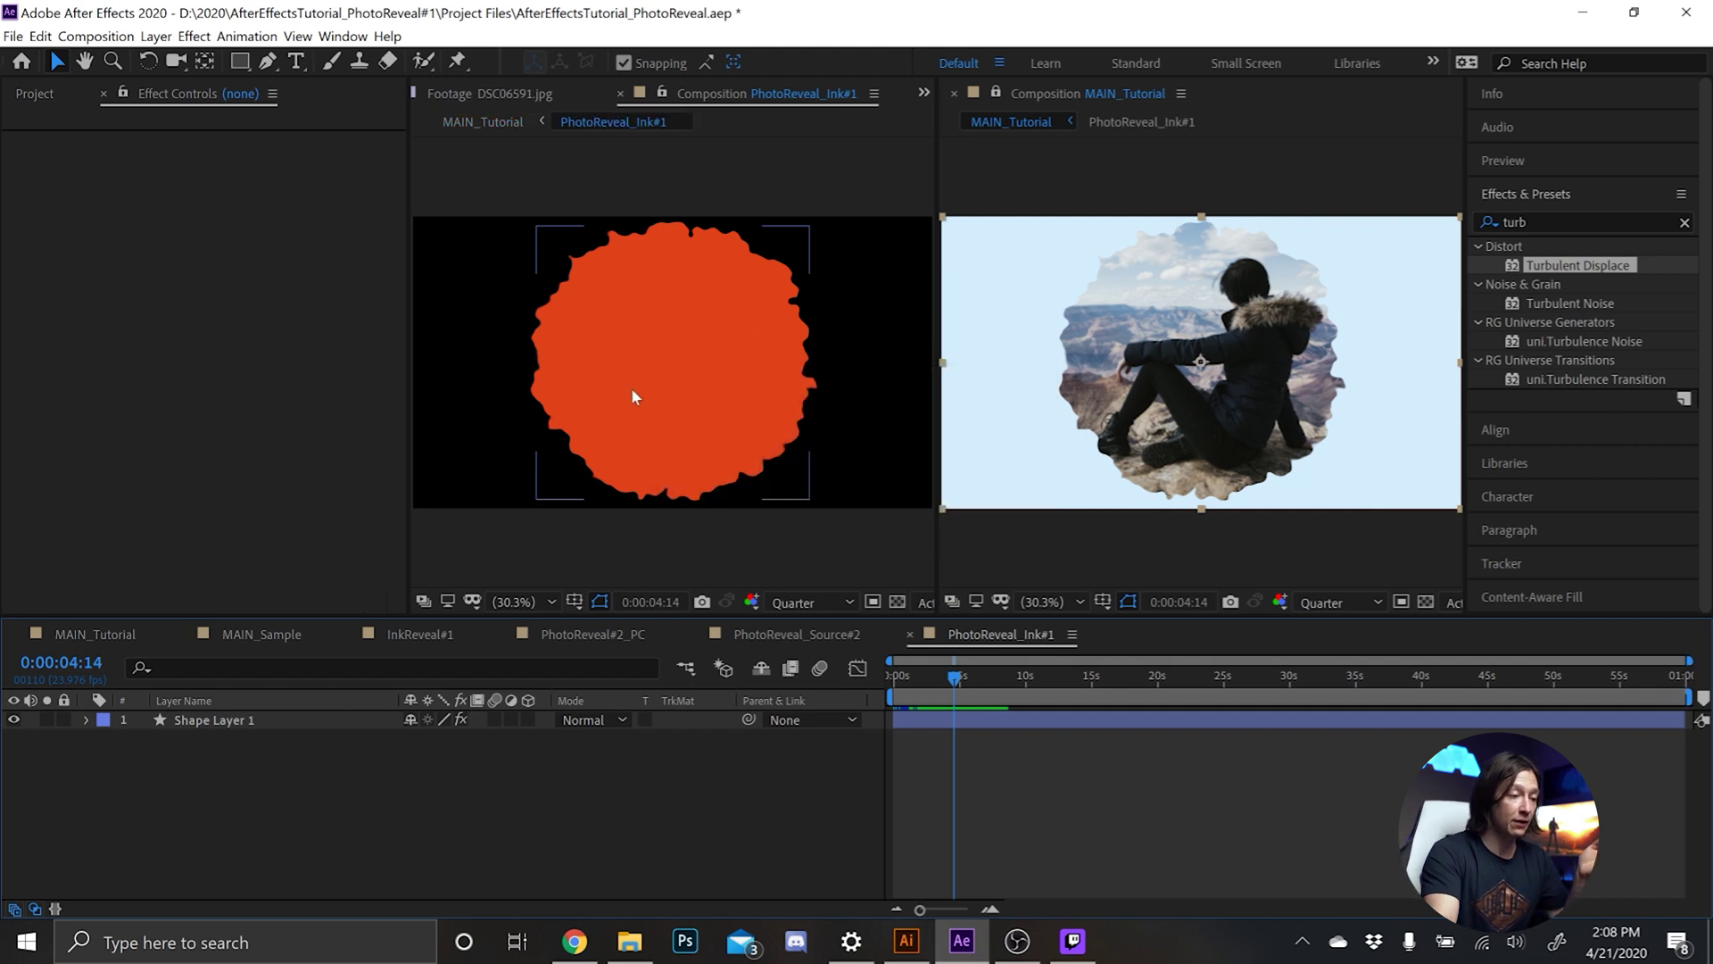
Move the ink shape left and unlink its Size proportions at the 2-second keyframe.
click(658, 389)
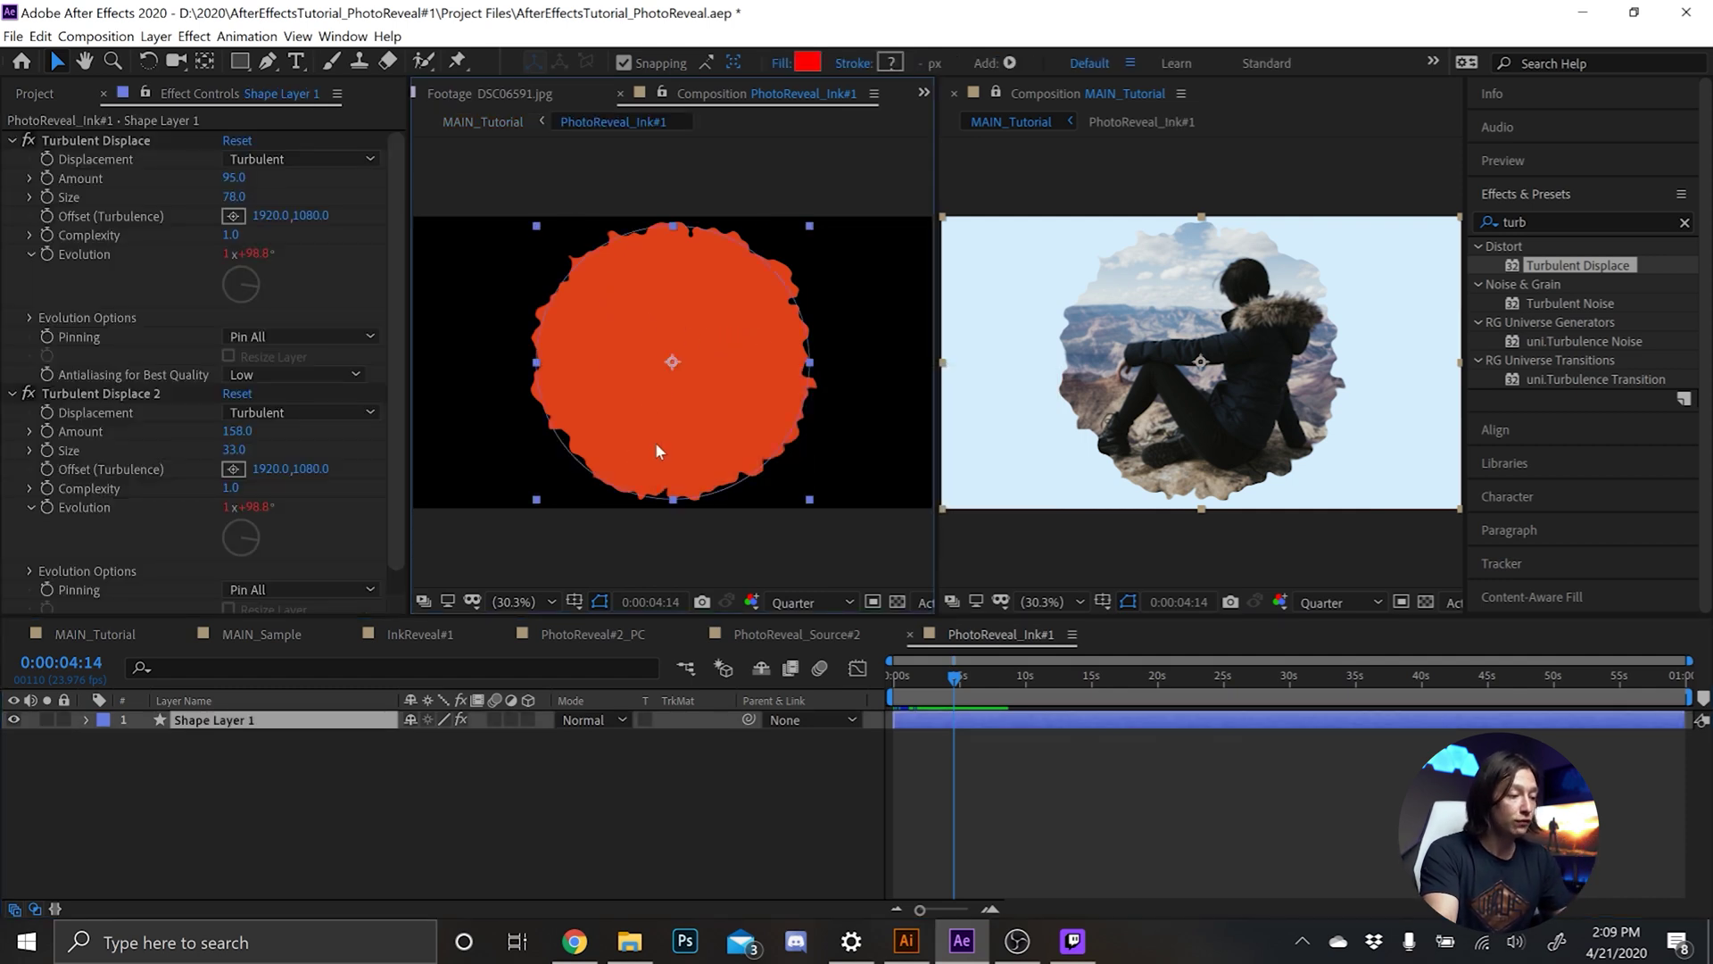
drag(657, 434, 598, 436)
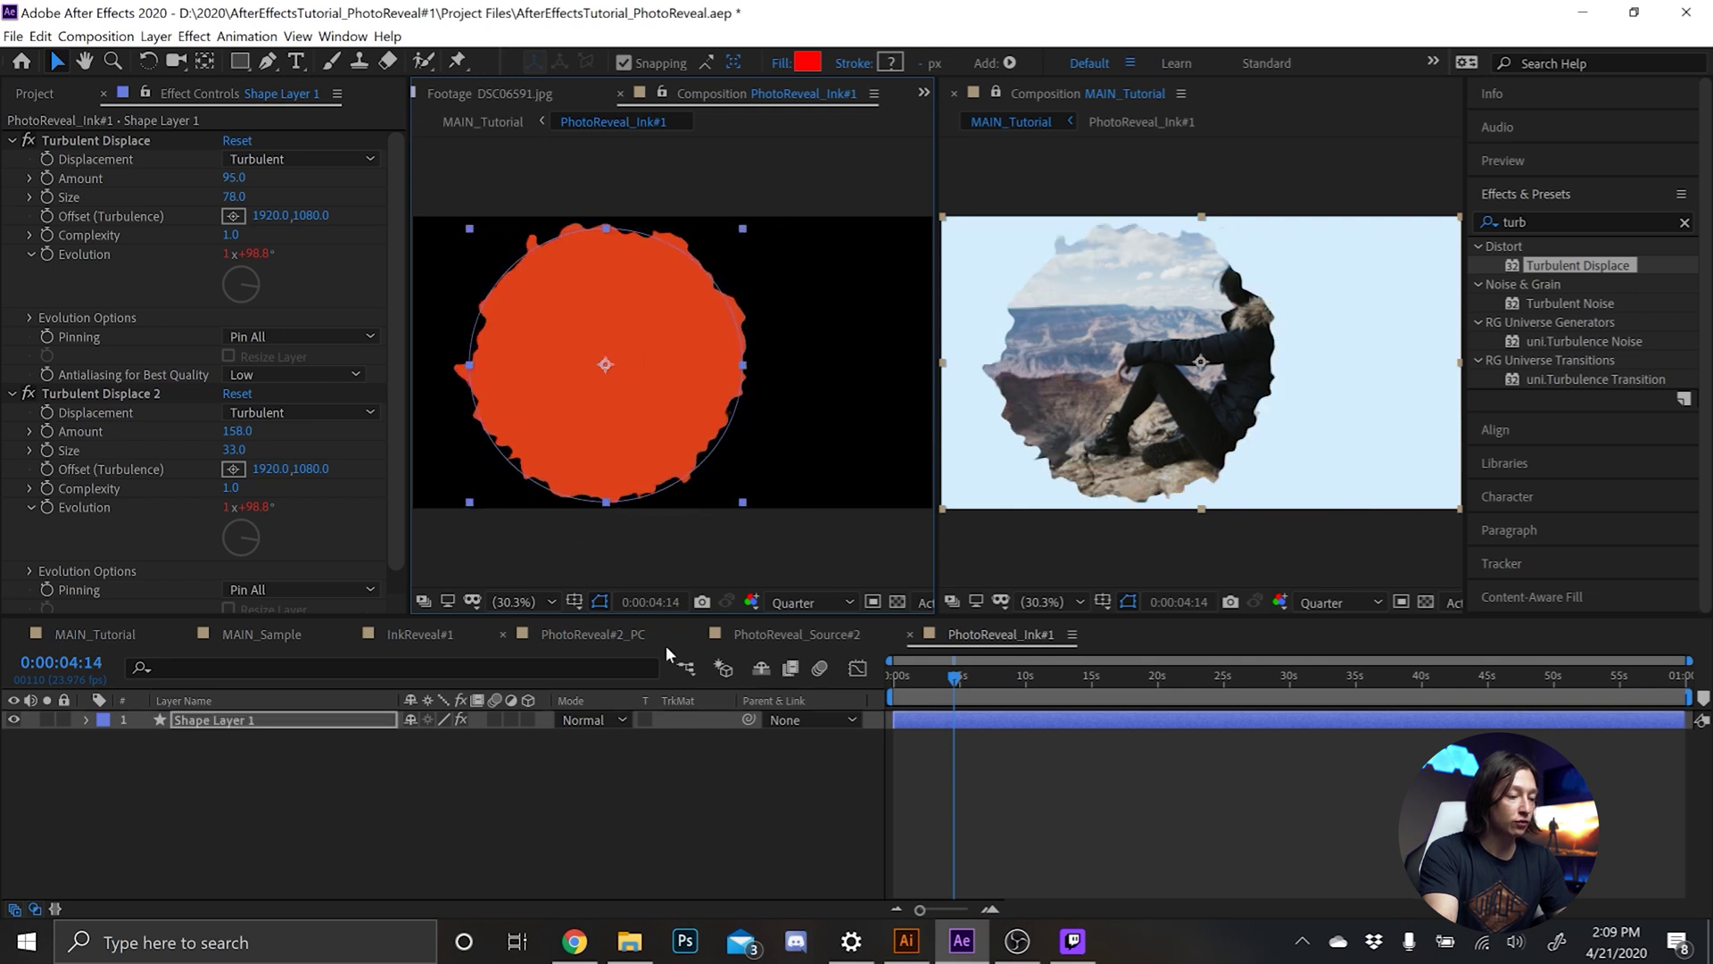
click(916, 675)
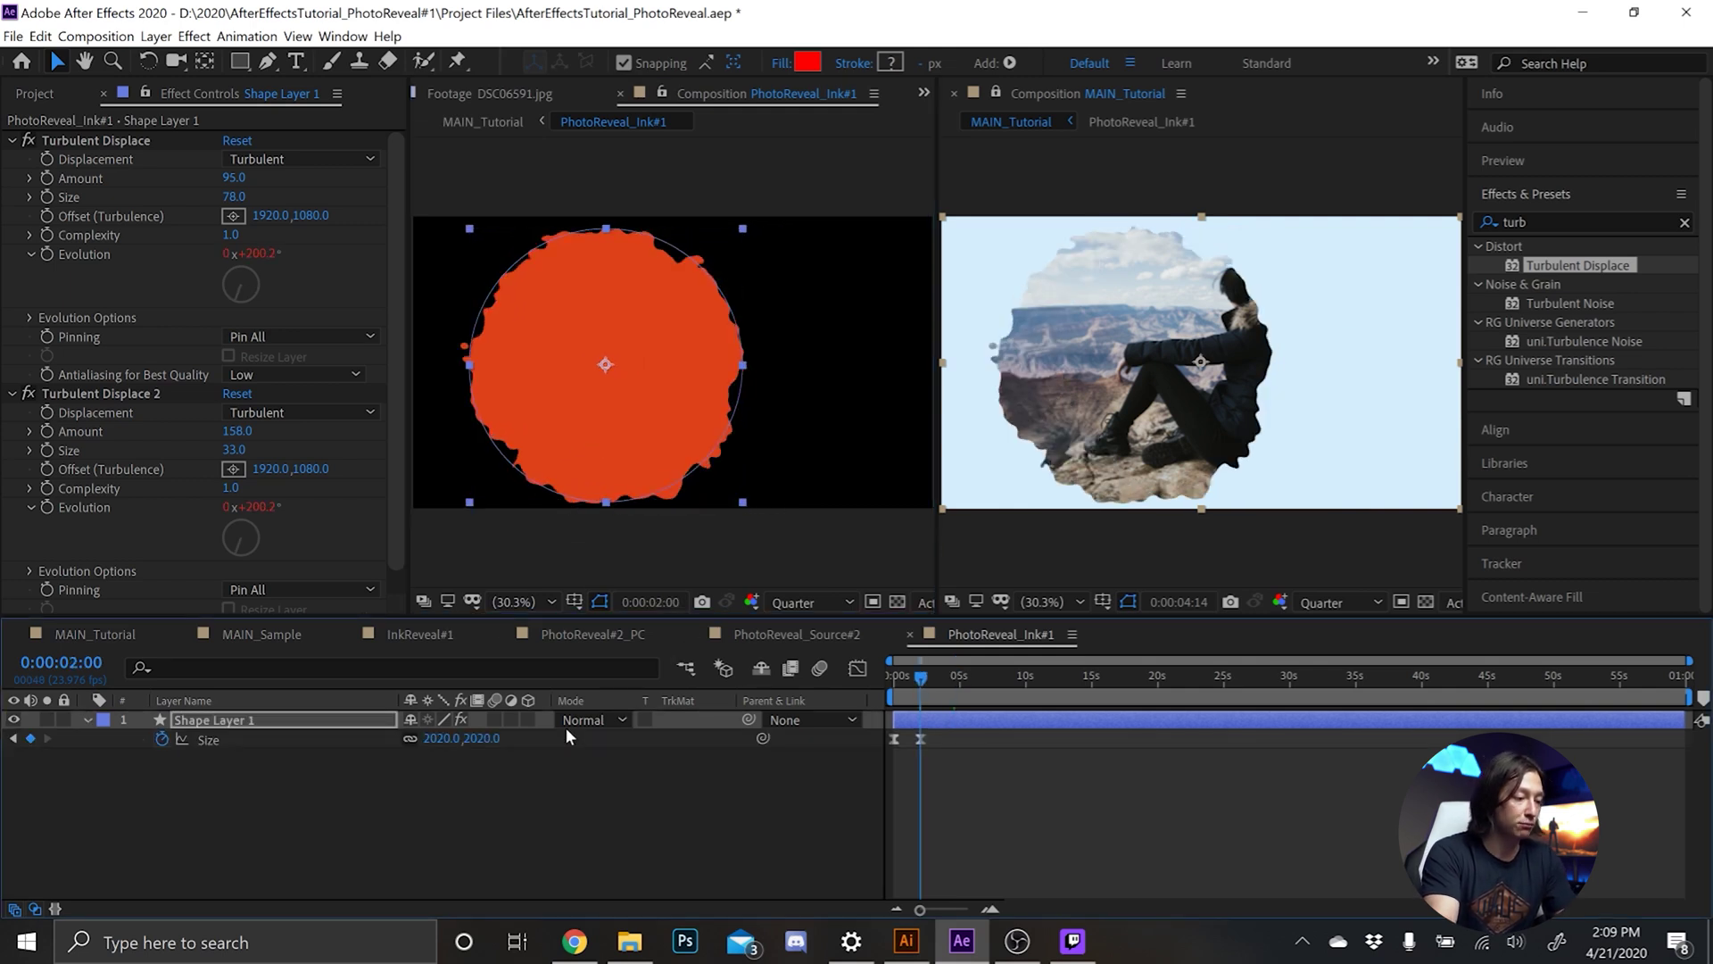
click(409, 738)
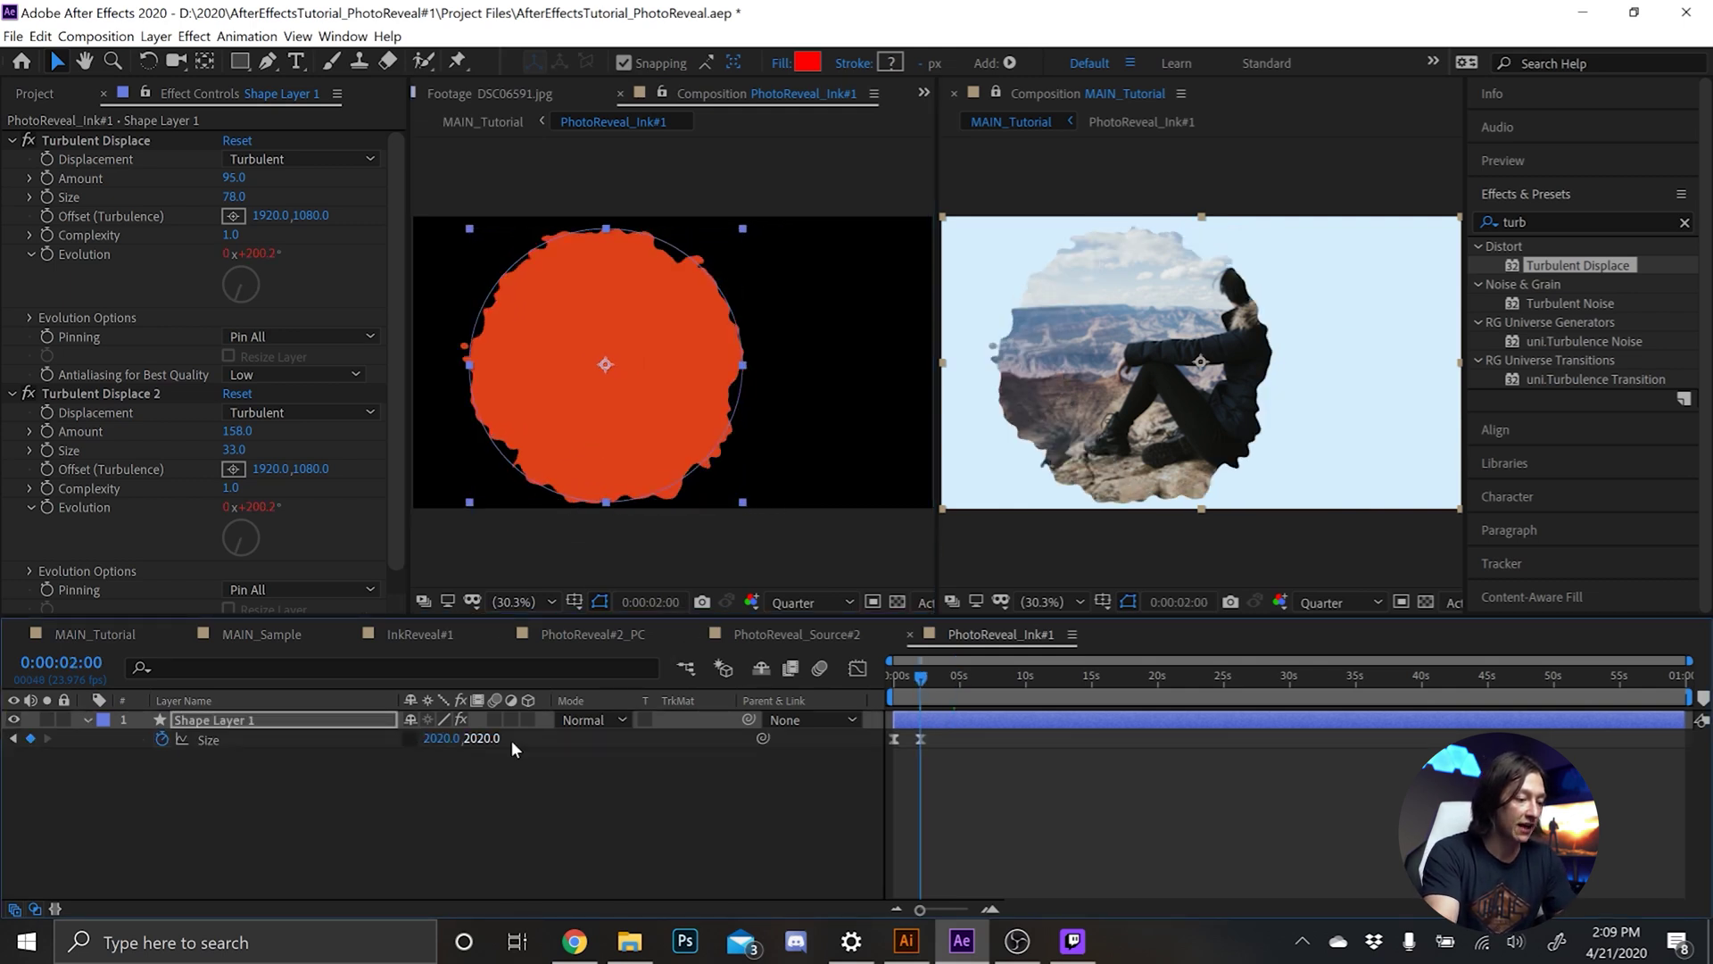
Reshape the ink blob's 2-second Size to 2670×1815, shift it right, and return to frame 0.
key(equal)
key(equal)
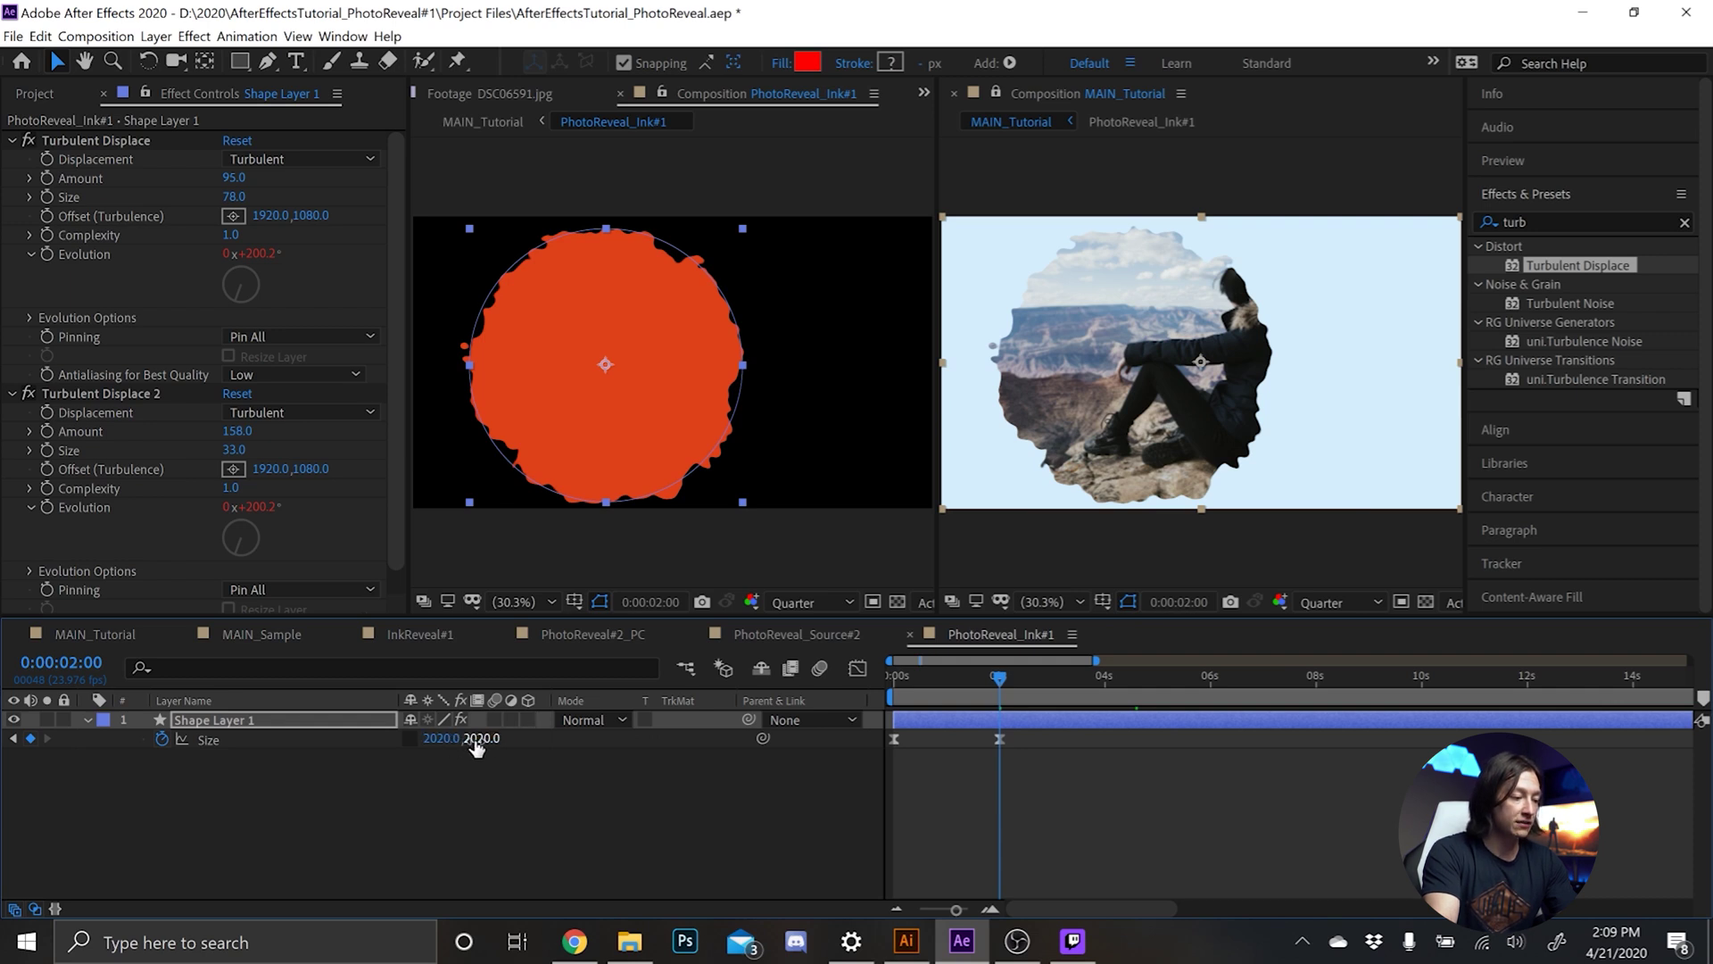
drag(472, 739, 779, 441)
drag(653, 395, 743, 386)
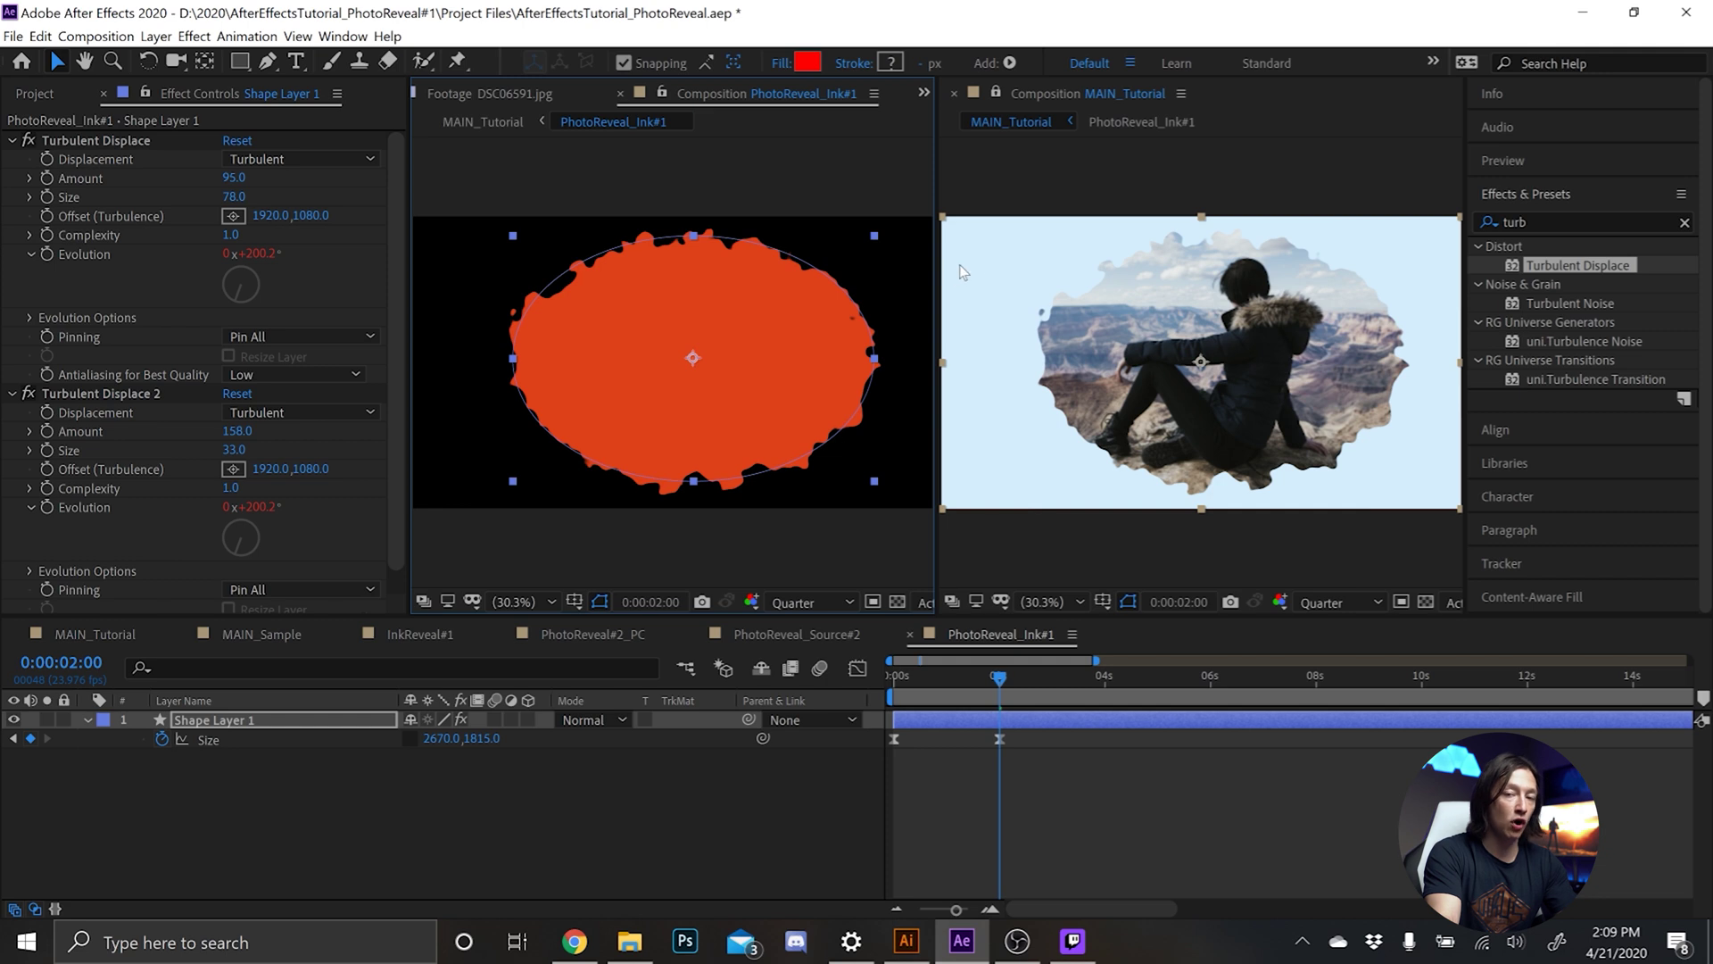
drag(922, 696, 851, 701)
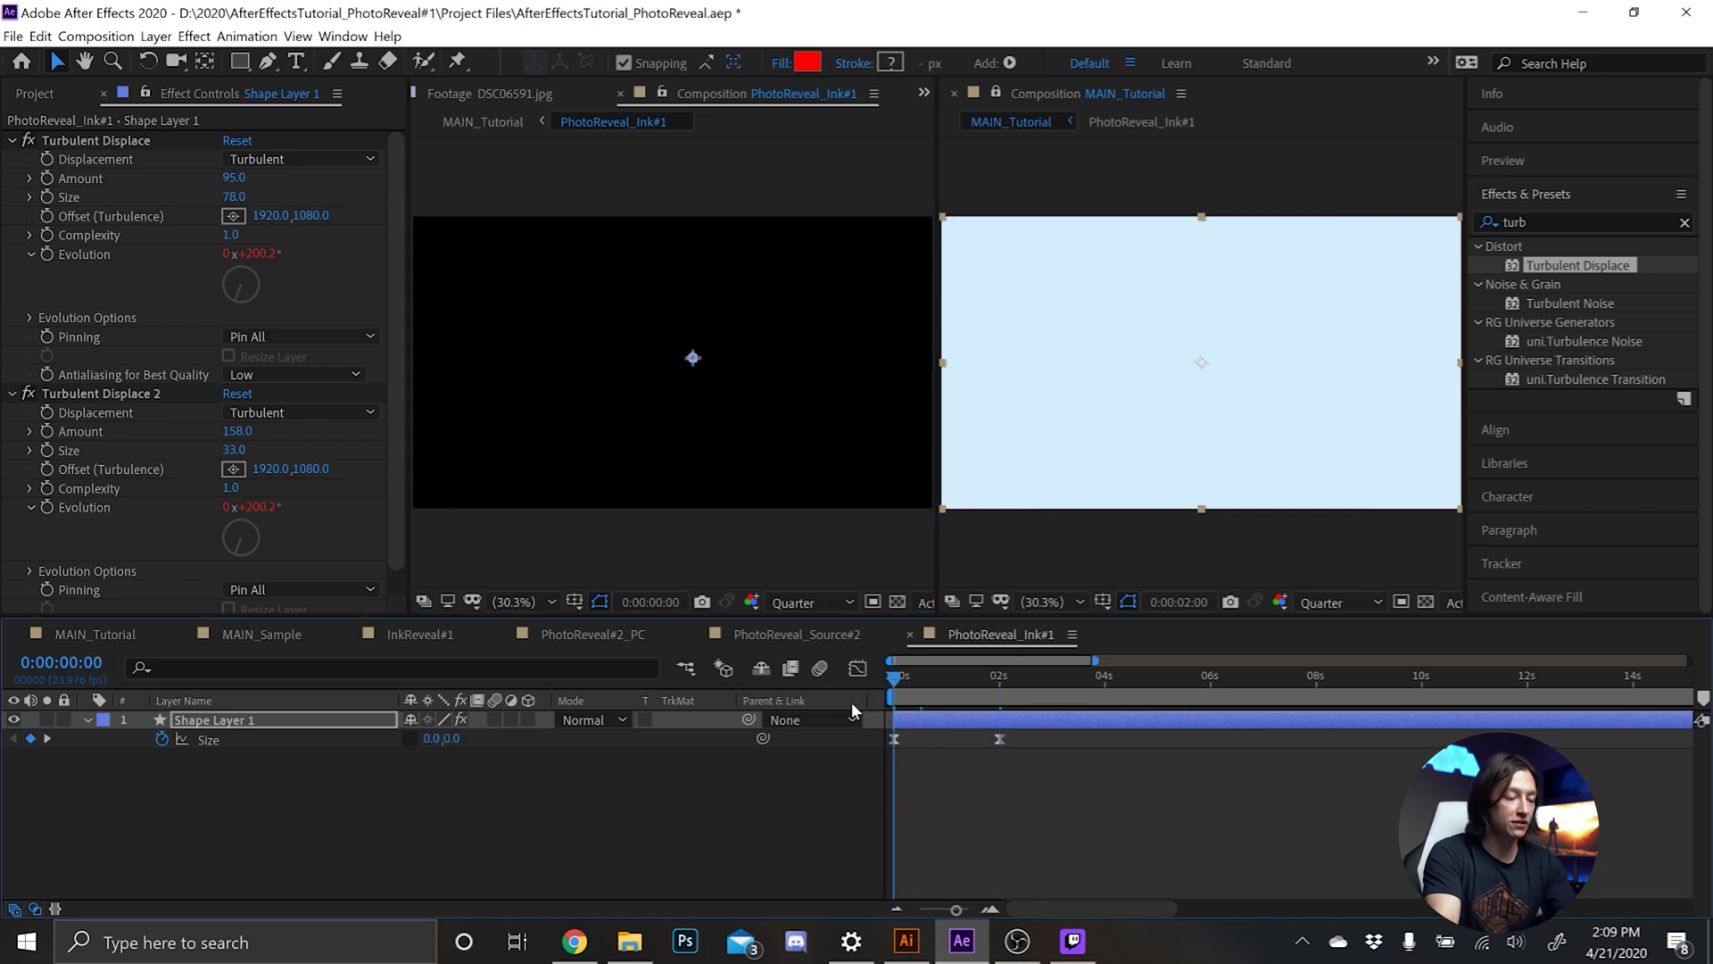
Close the ink composition viewer and dock MAIN_Tutorial alone in the main viewer.
right_click(688, 98)
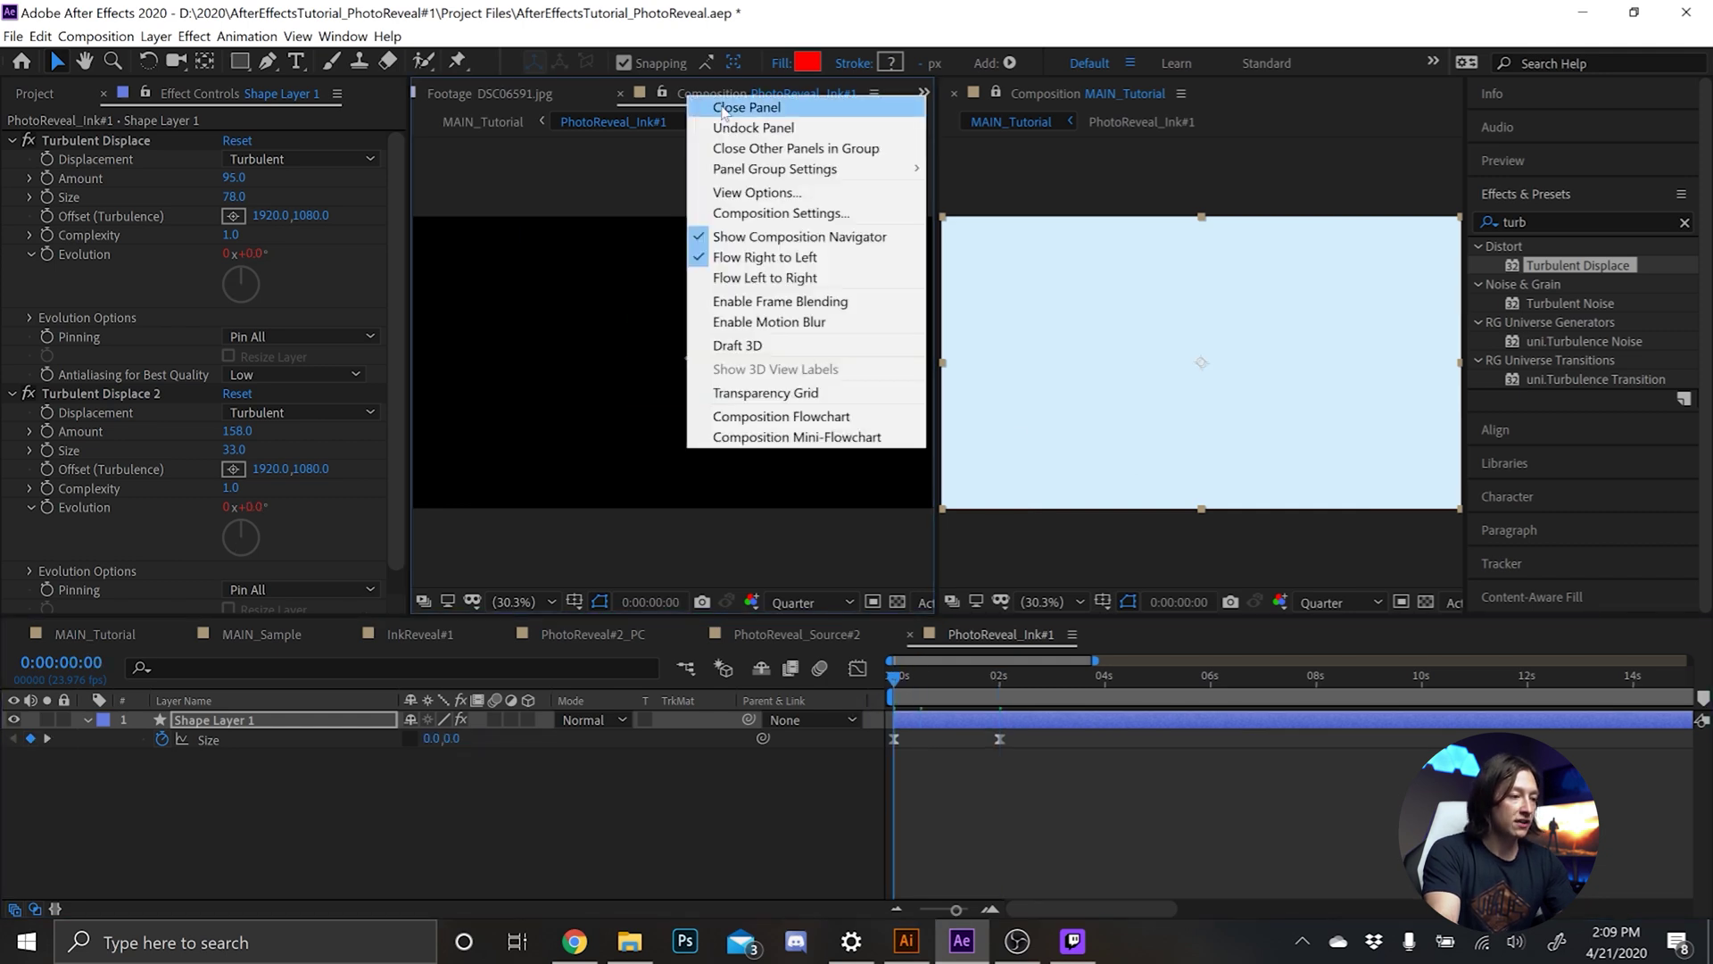
click(729, 108)
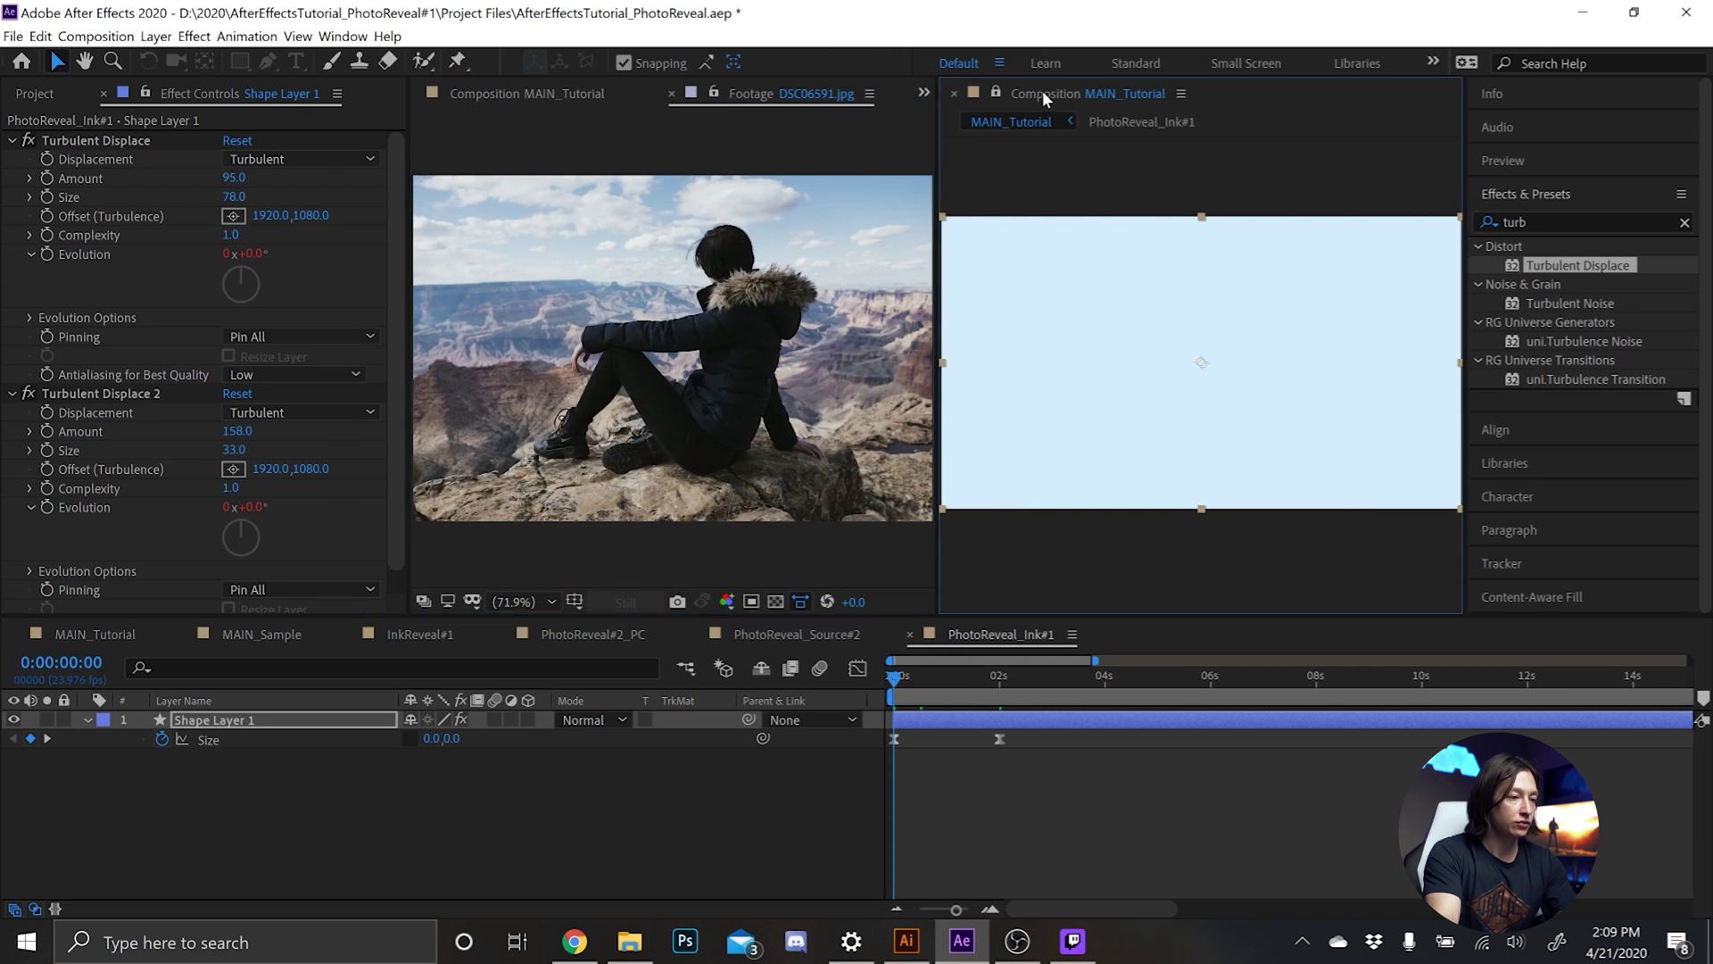
drag(1042, 89, 573, 103)
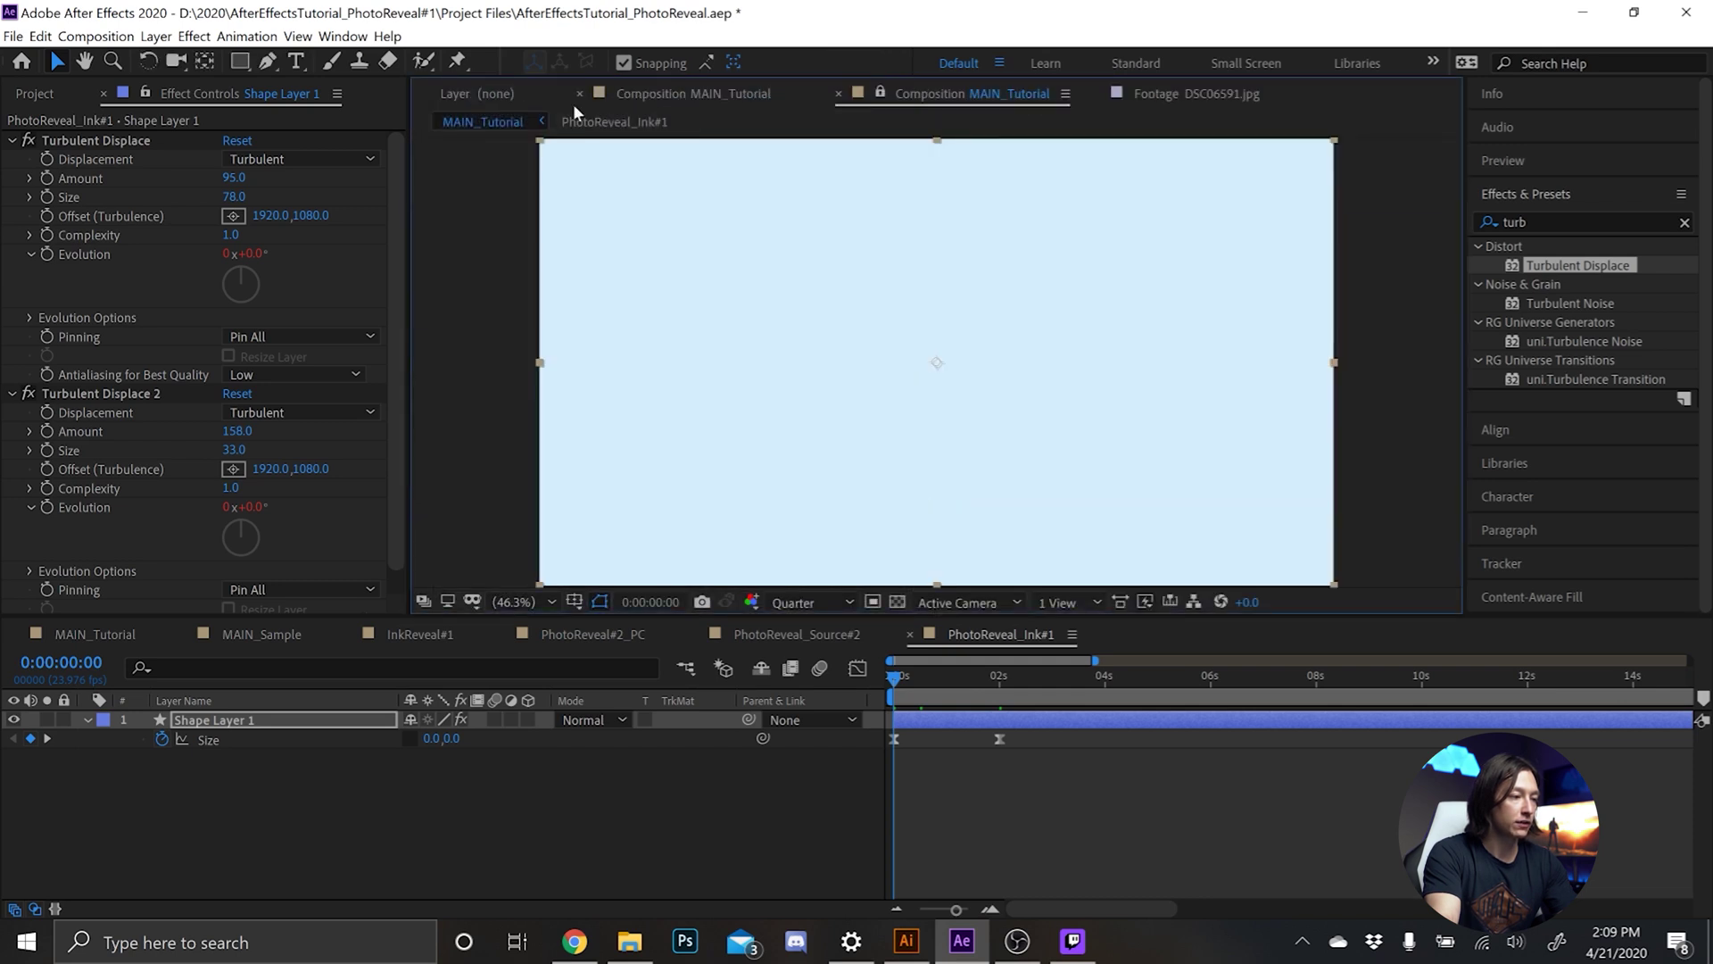
click(577, 92)
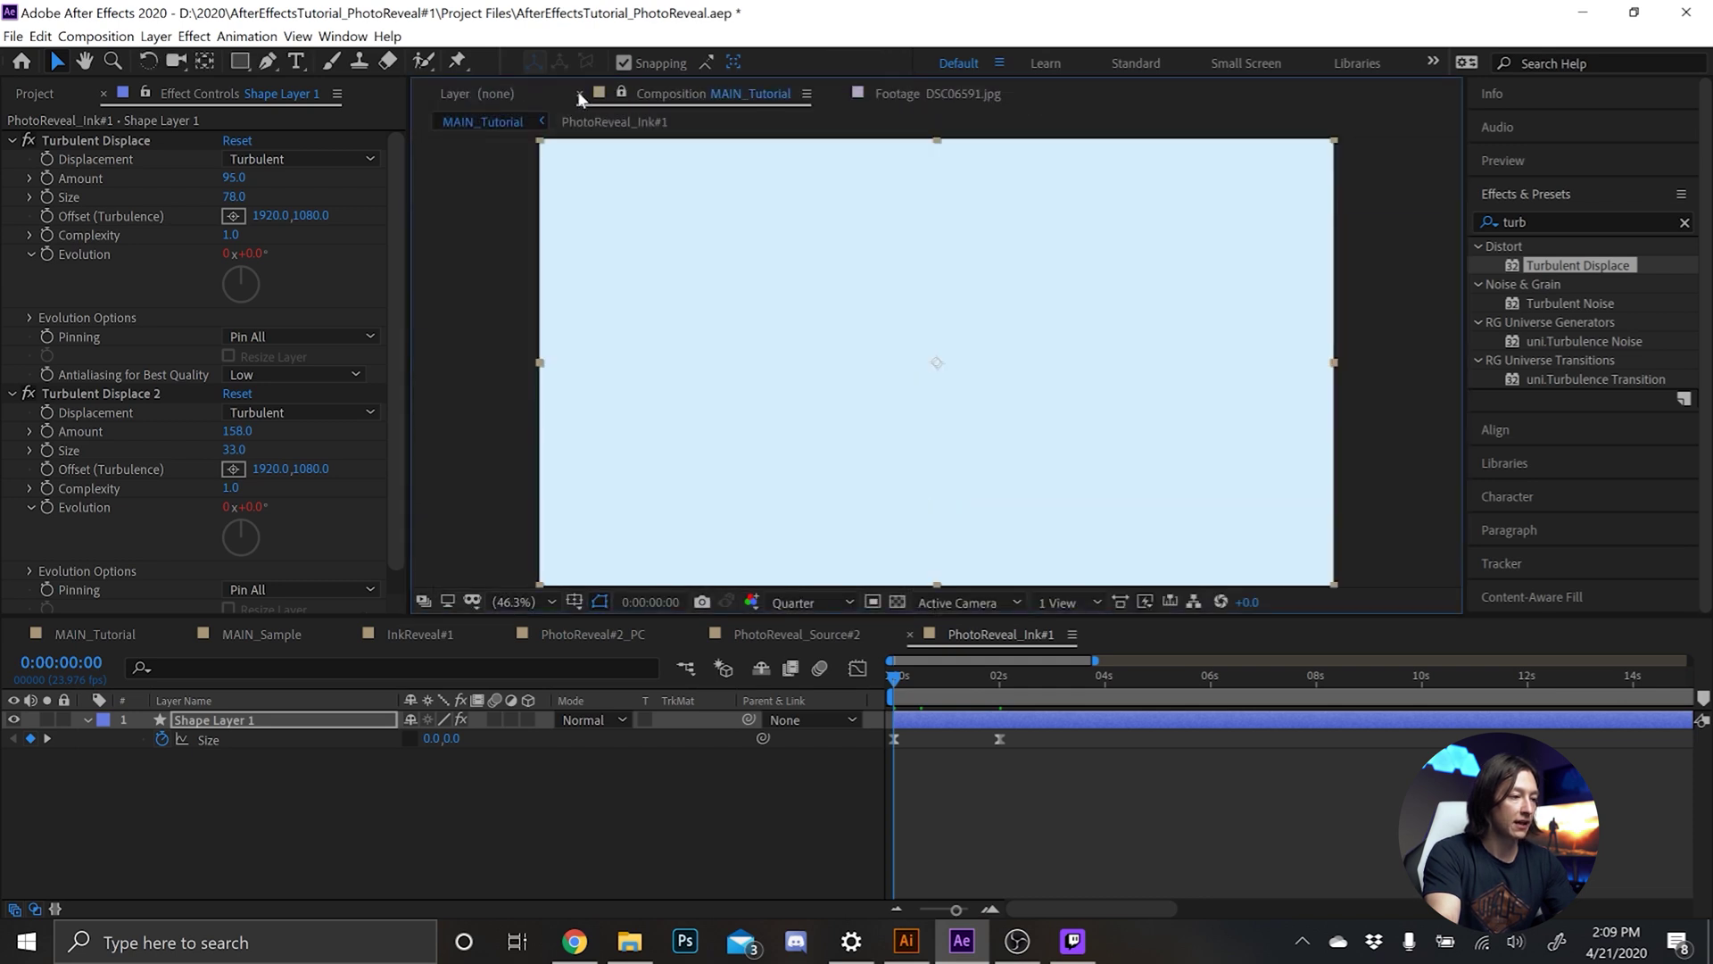
Switch the timeline to MAIN_Tutorial and preview the photo revealing through the ink.
click(949, 719)
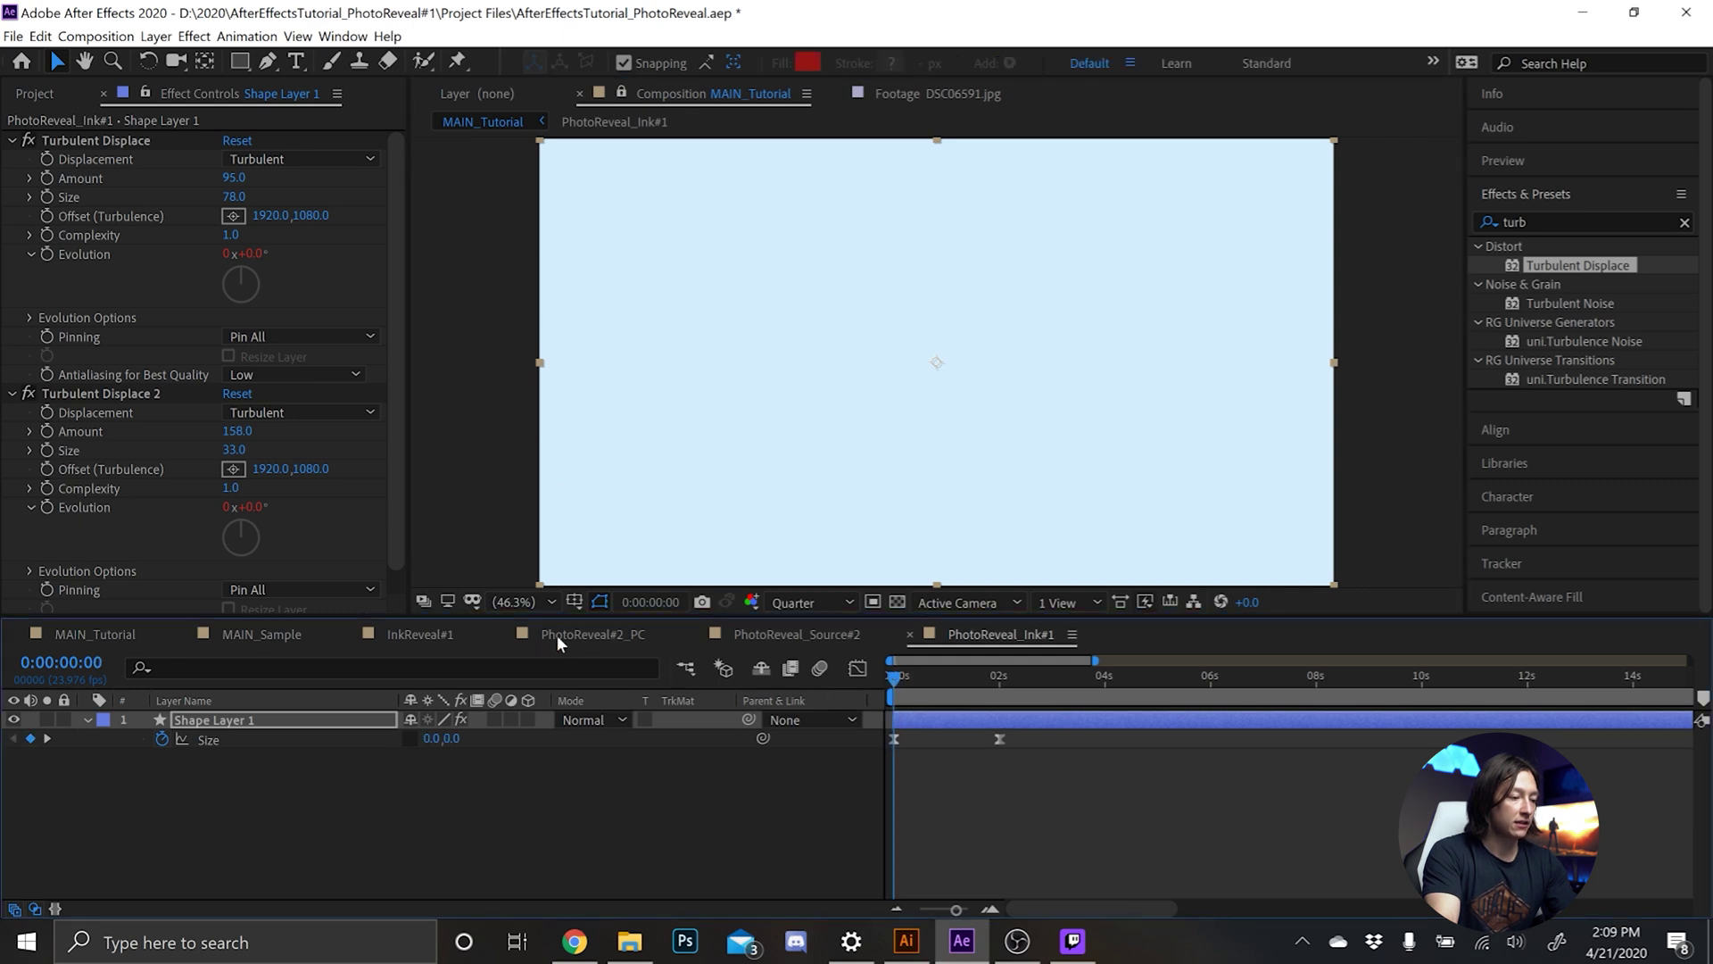
click(251, 635)
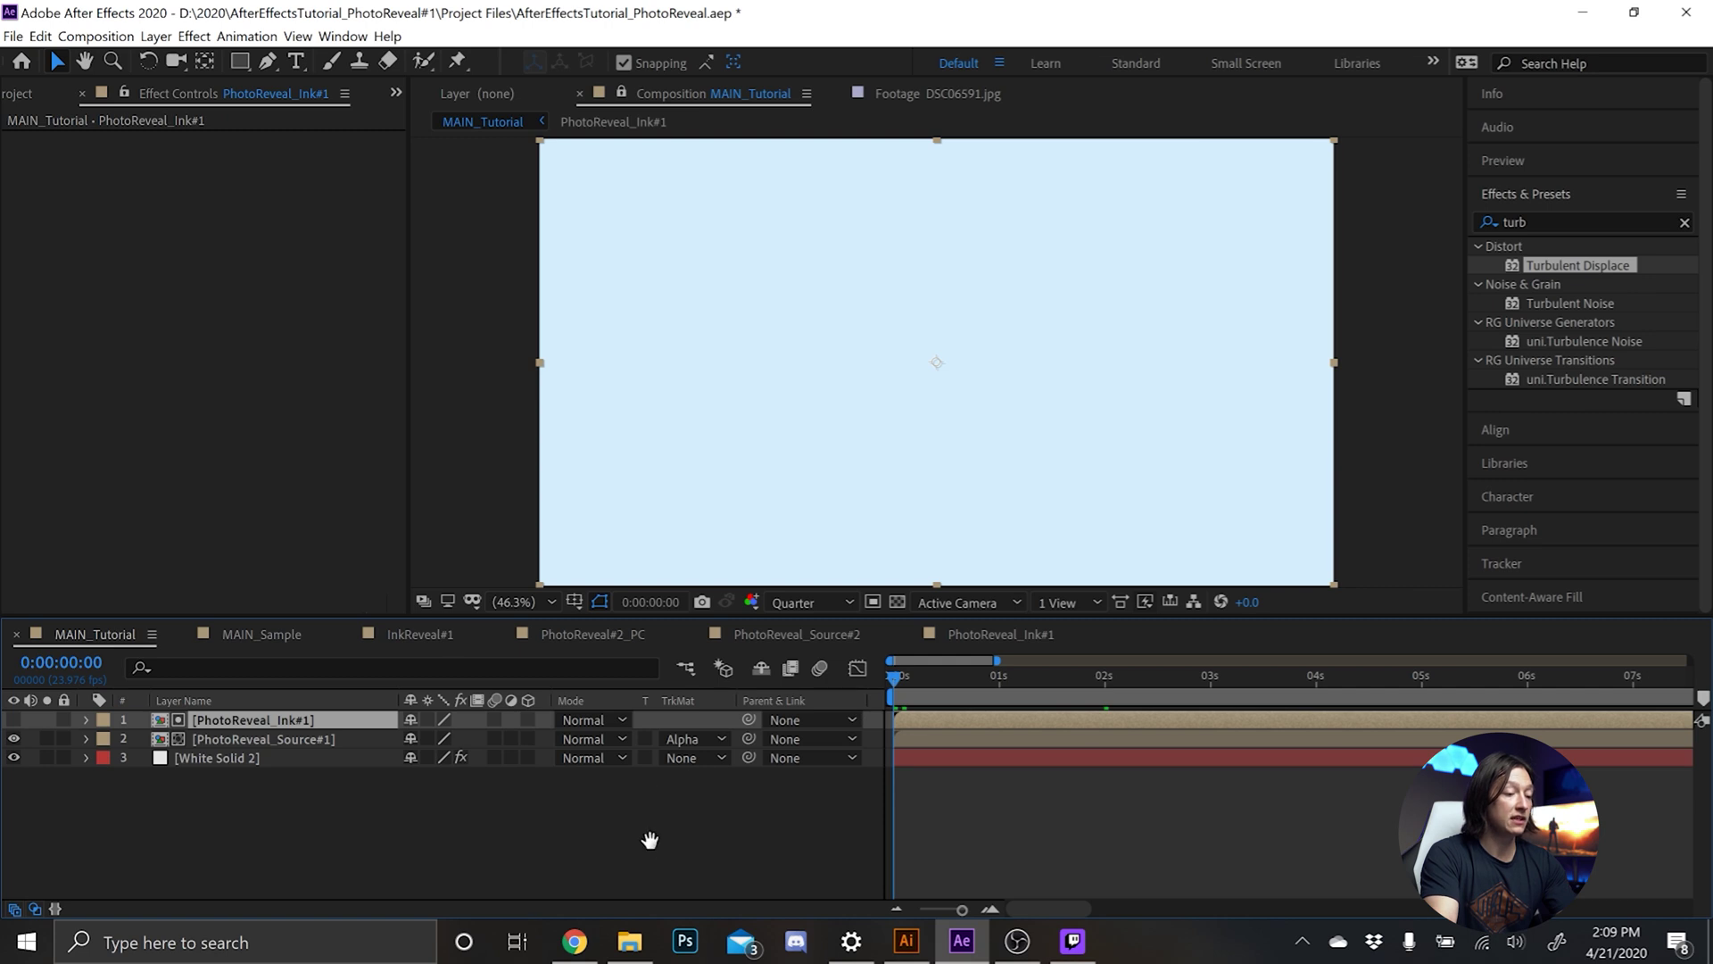
key(space)
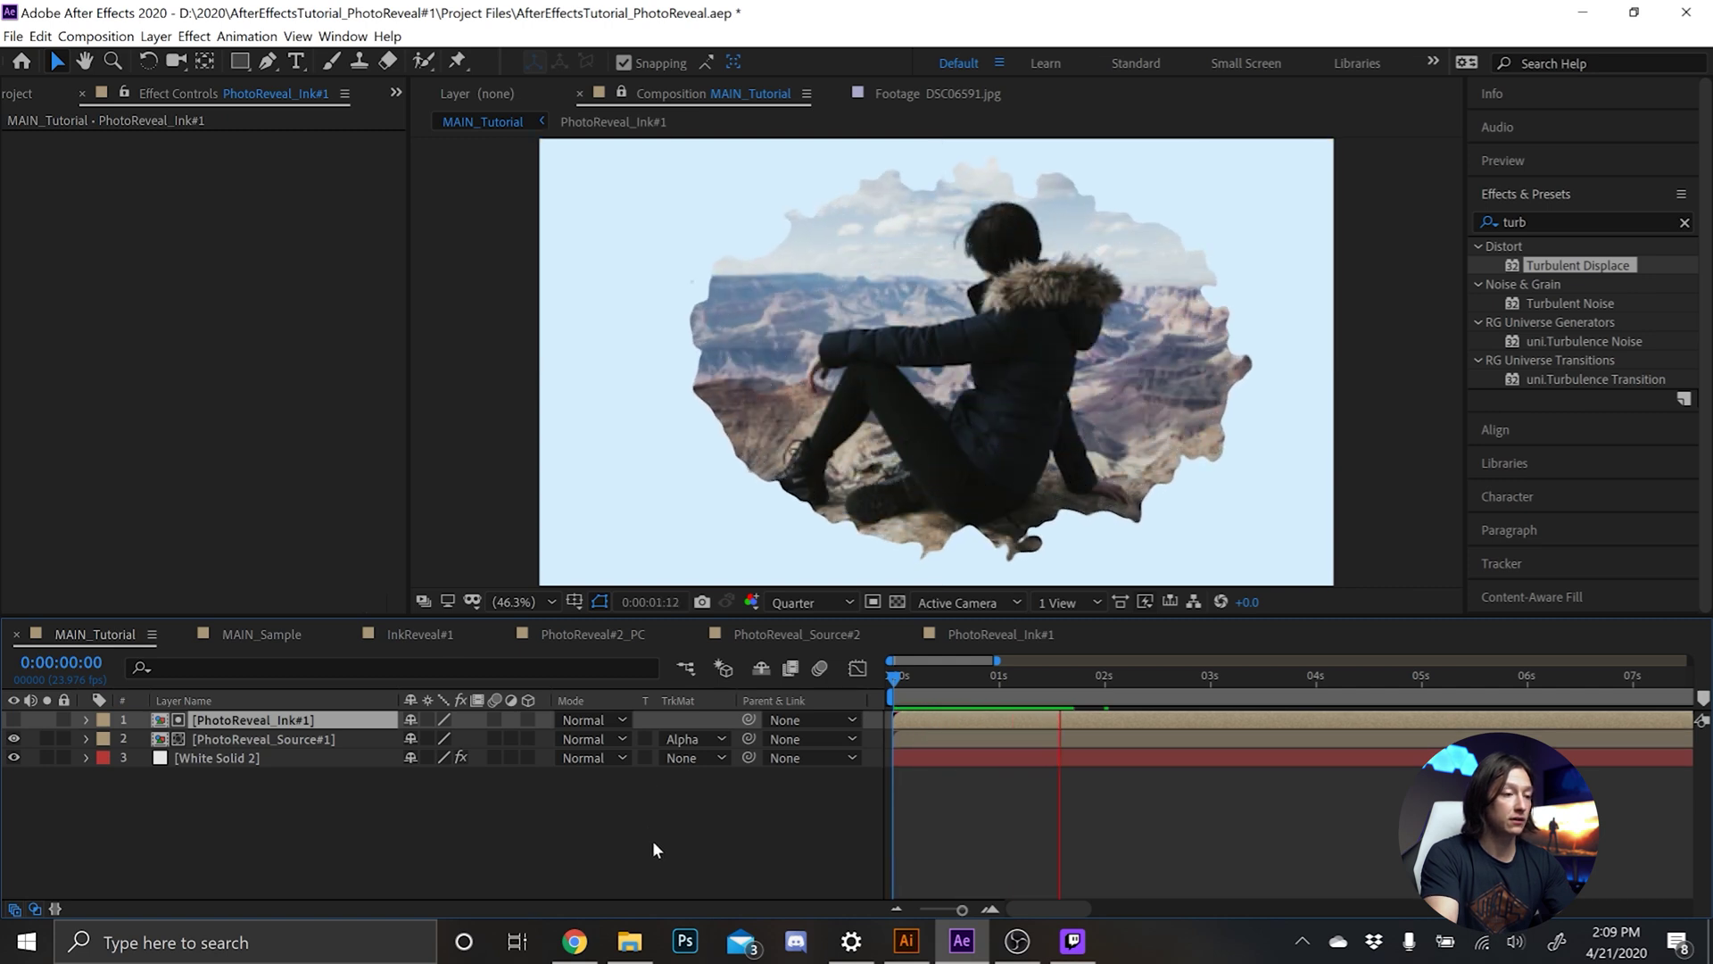
key(space)
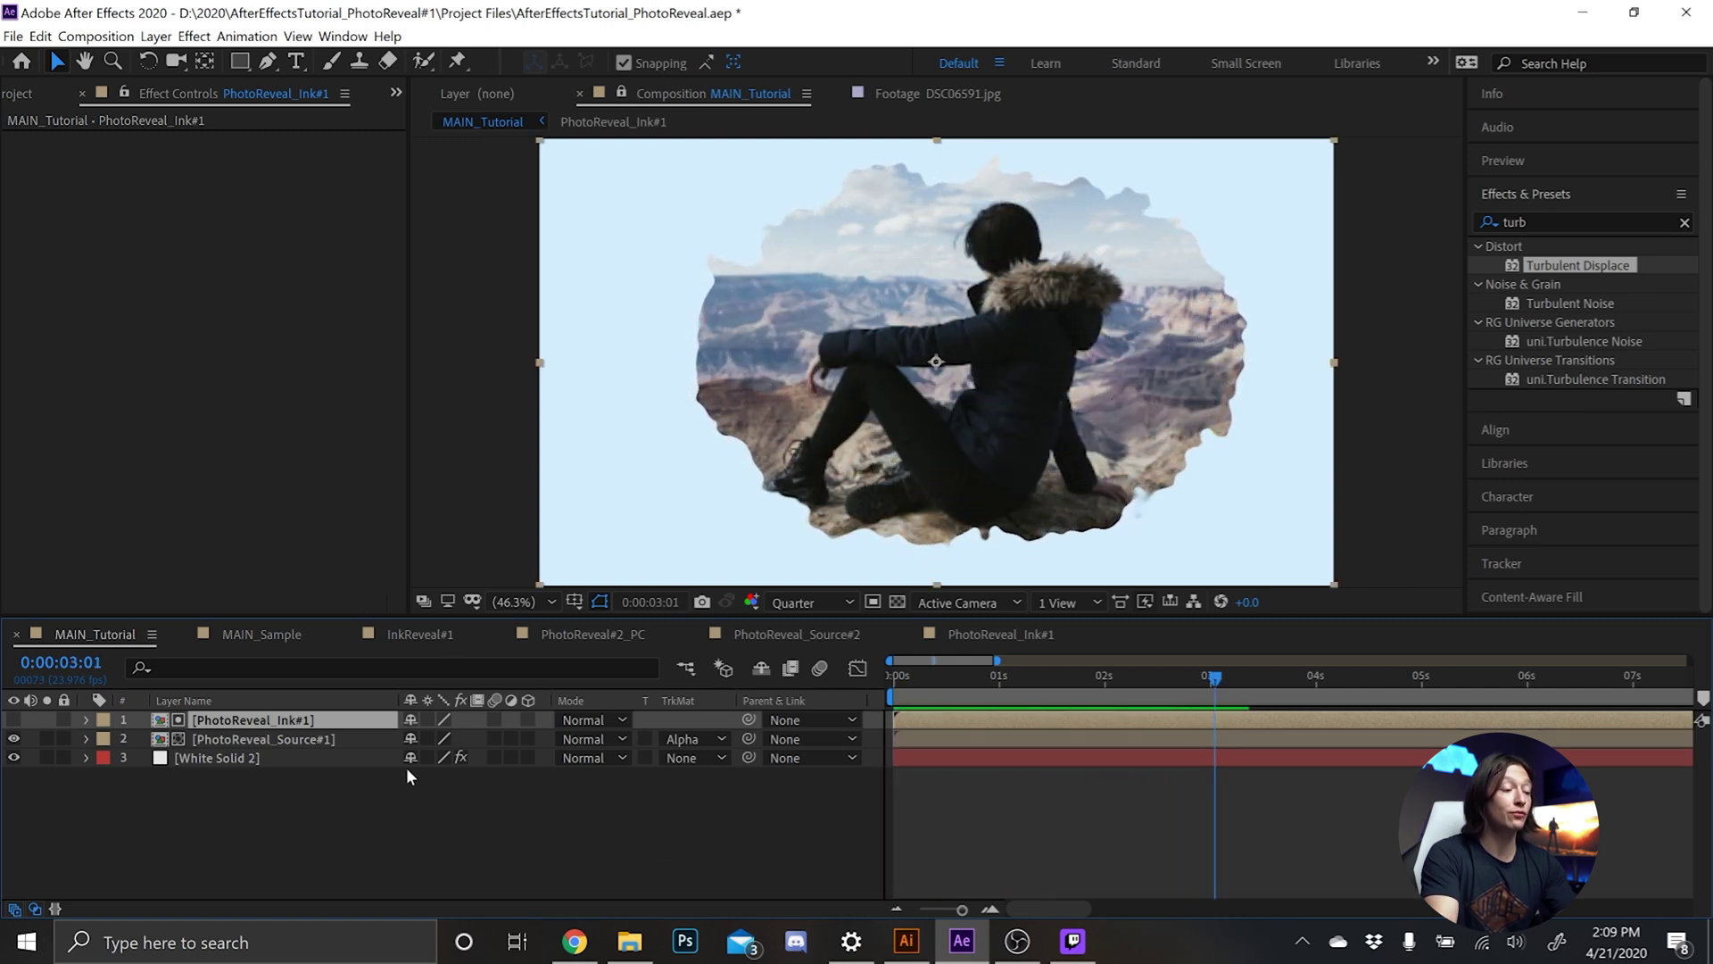
Open PhotoReveal_Source#1 and browse project images IMG_0162, IMG_0159, IMG_0134 and IMG_0126.
click(312, 737)
double_click(314, 739)
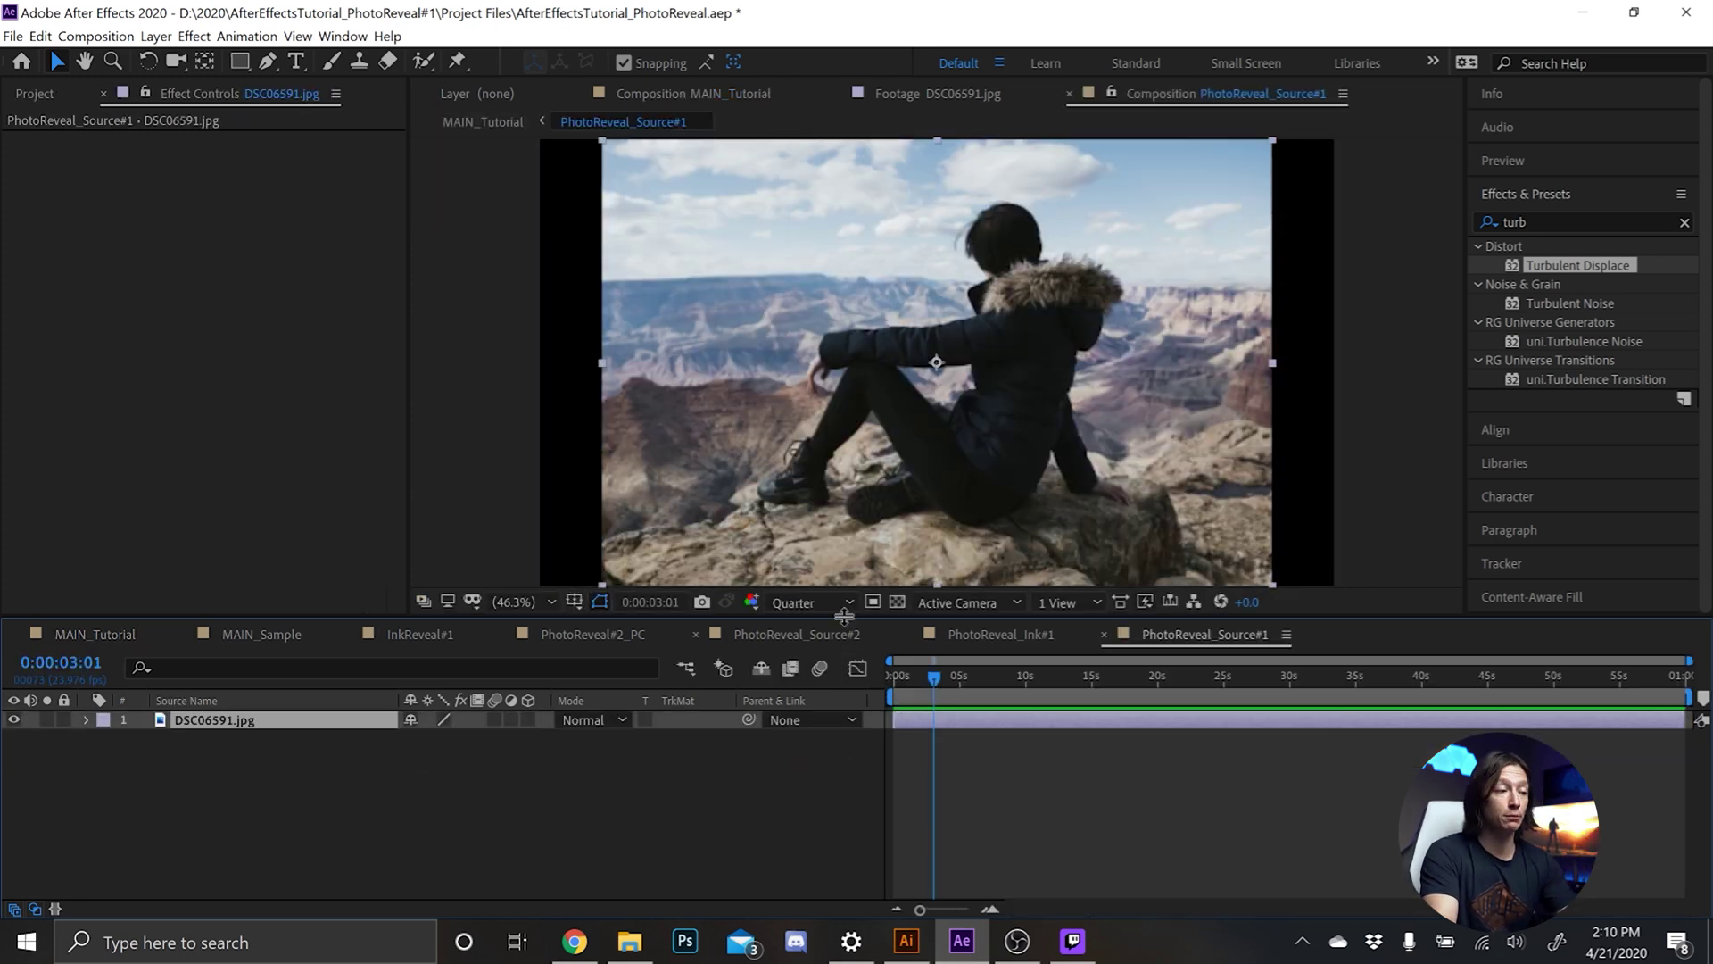
click(25, 92)
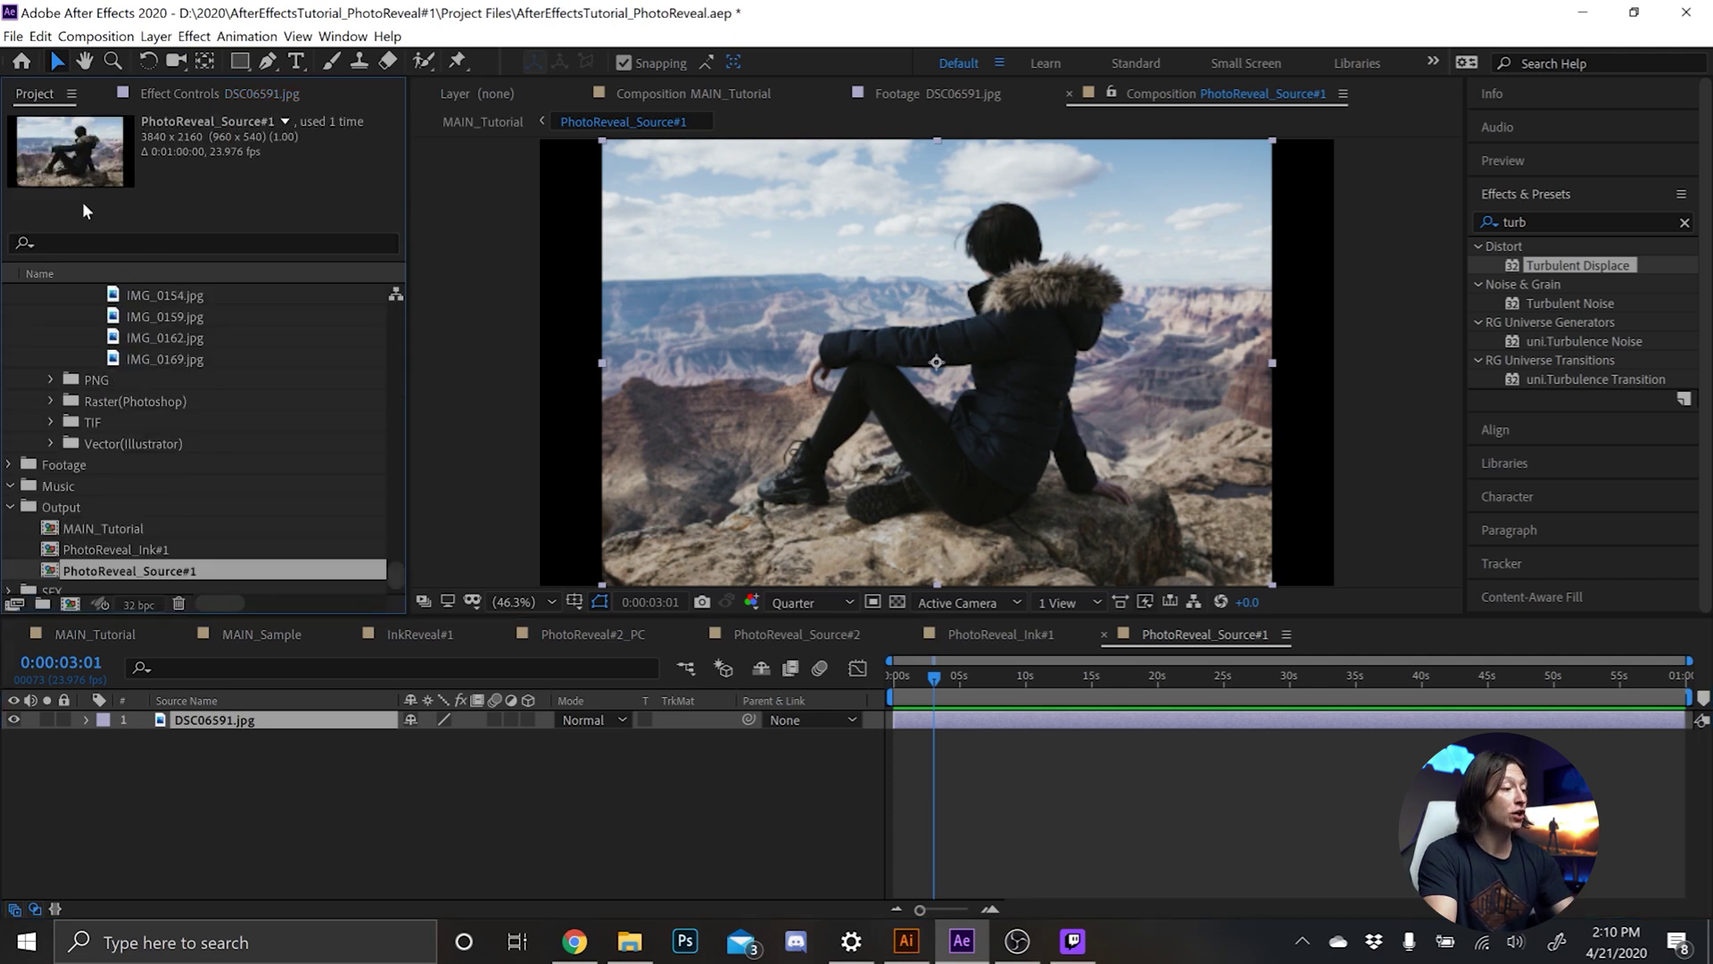
click(184, 343)
click(151, 319)
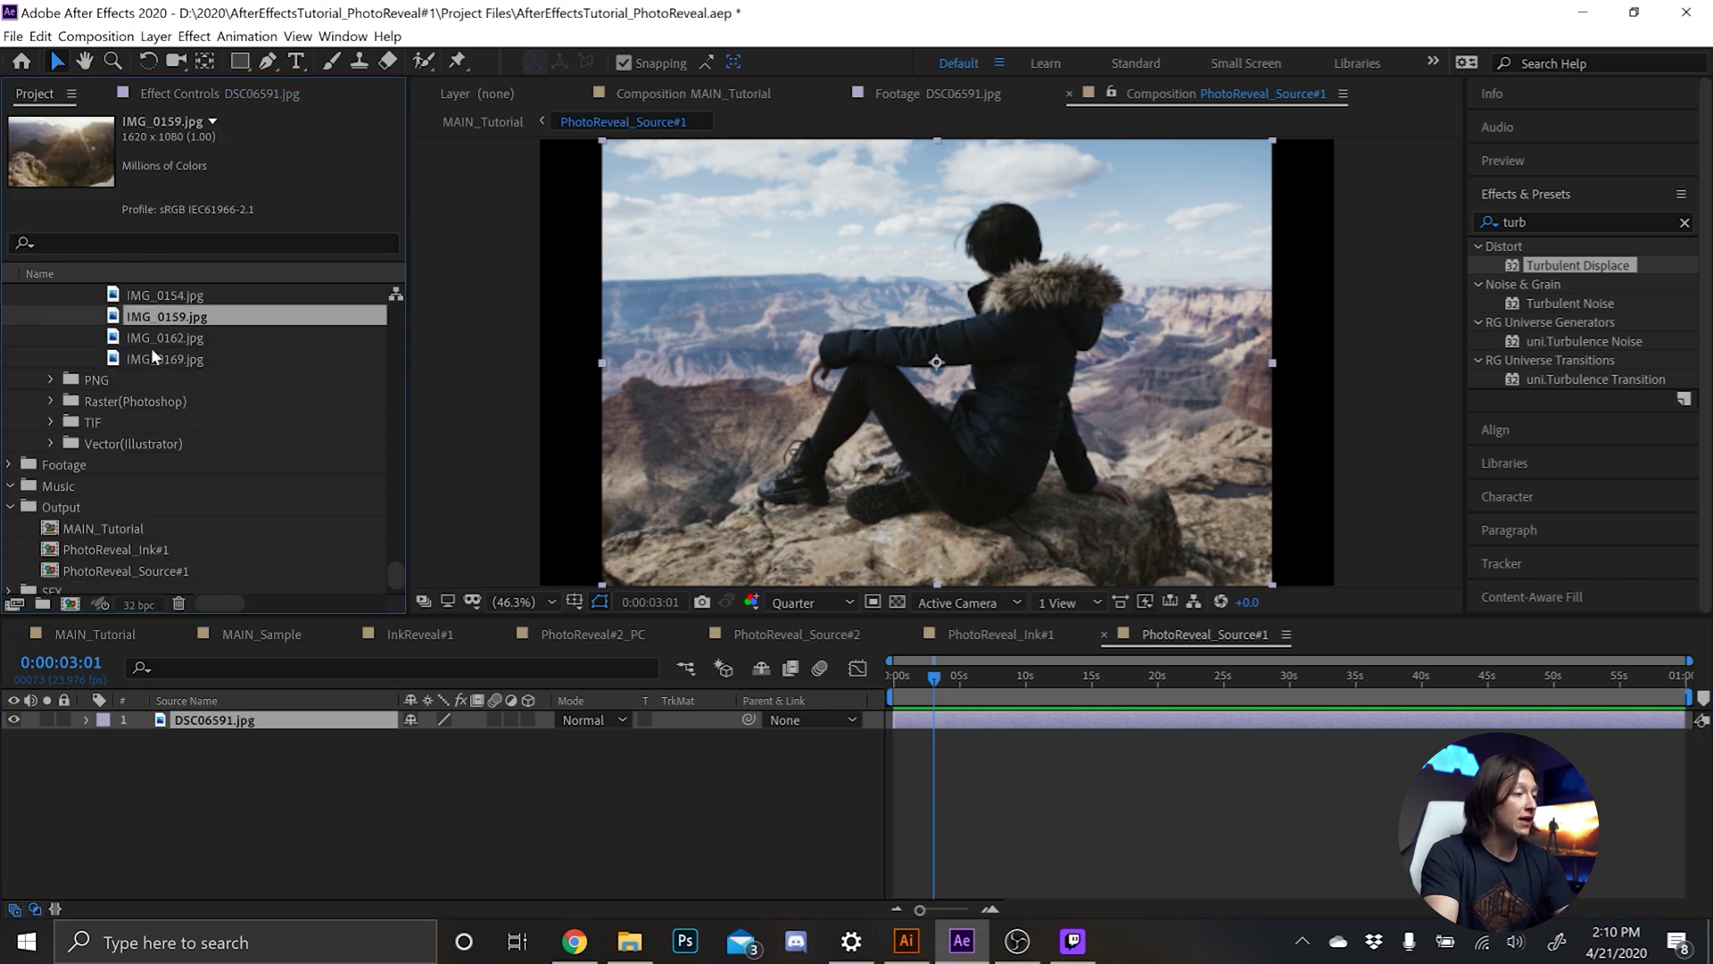
scroll(278, 464, up, 4)
click(194, 423)
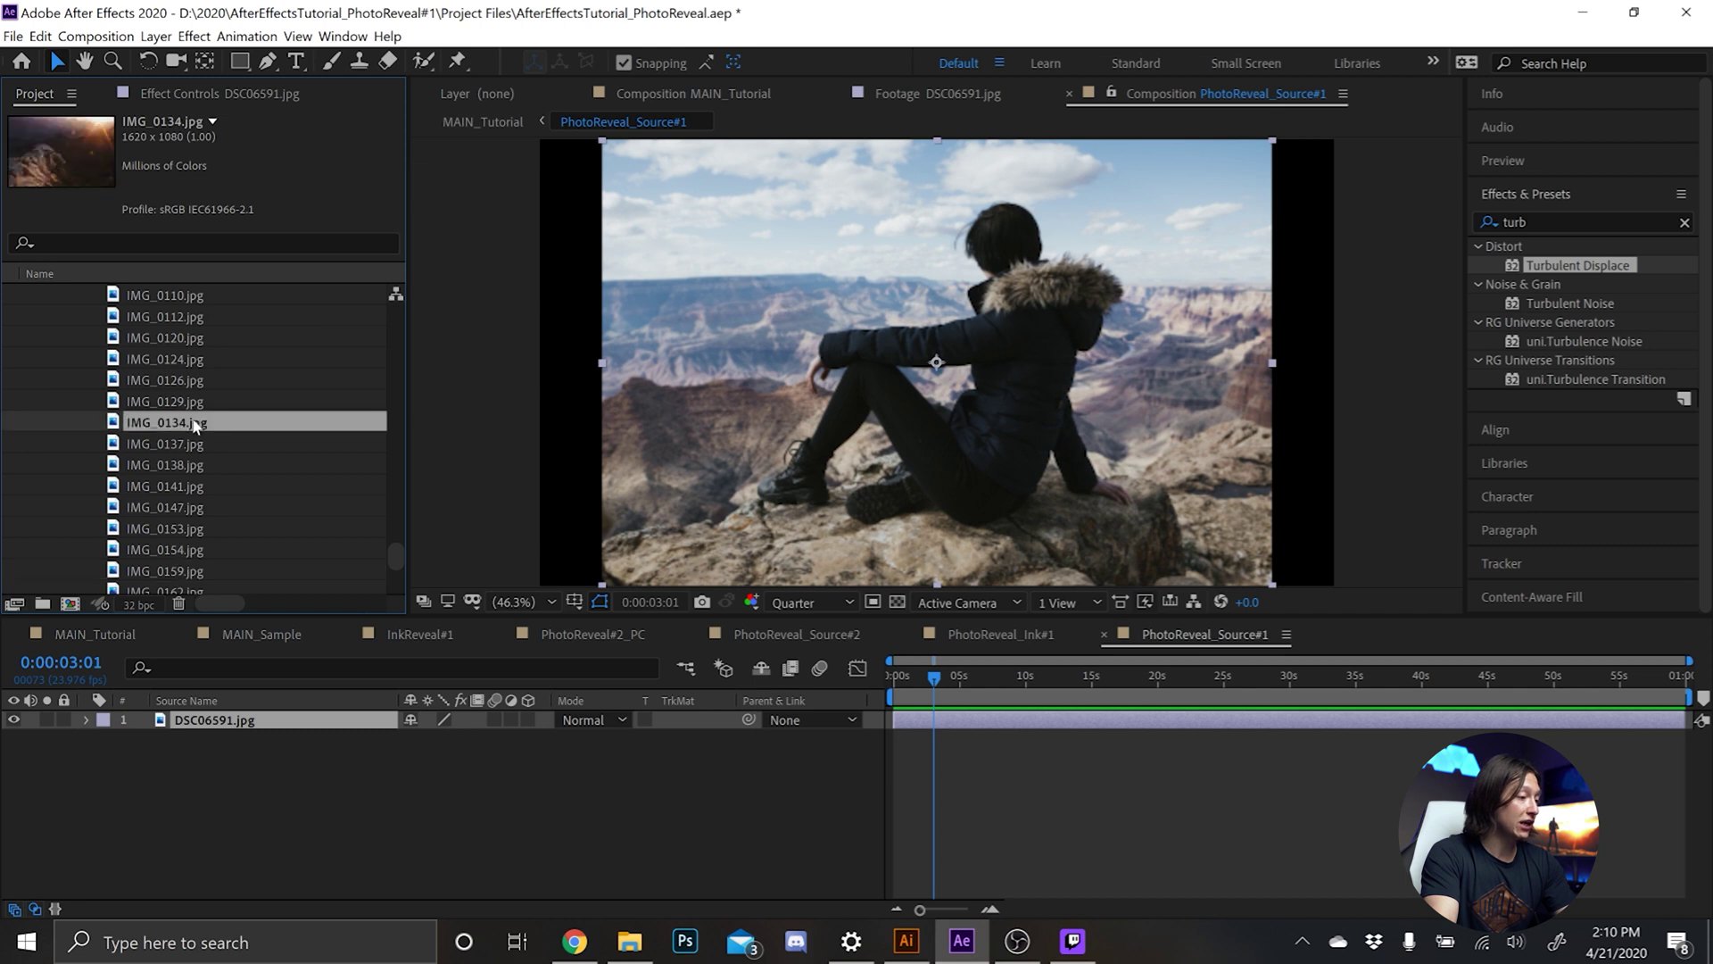
click(169, 382)
After checking IMG_0093, IMG_0065 and IMG_0104, replace the DSC06591.jpg layer with IMG_0129.jpg.
scroll(169, 382, up, 1)
scroll(162, 382, up, 1)
click(162, 382)
scroll(173, 380, up, 1)
click(179, 384)
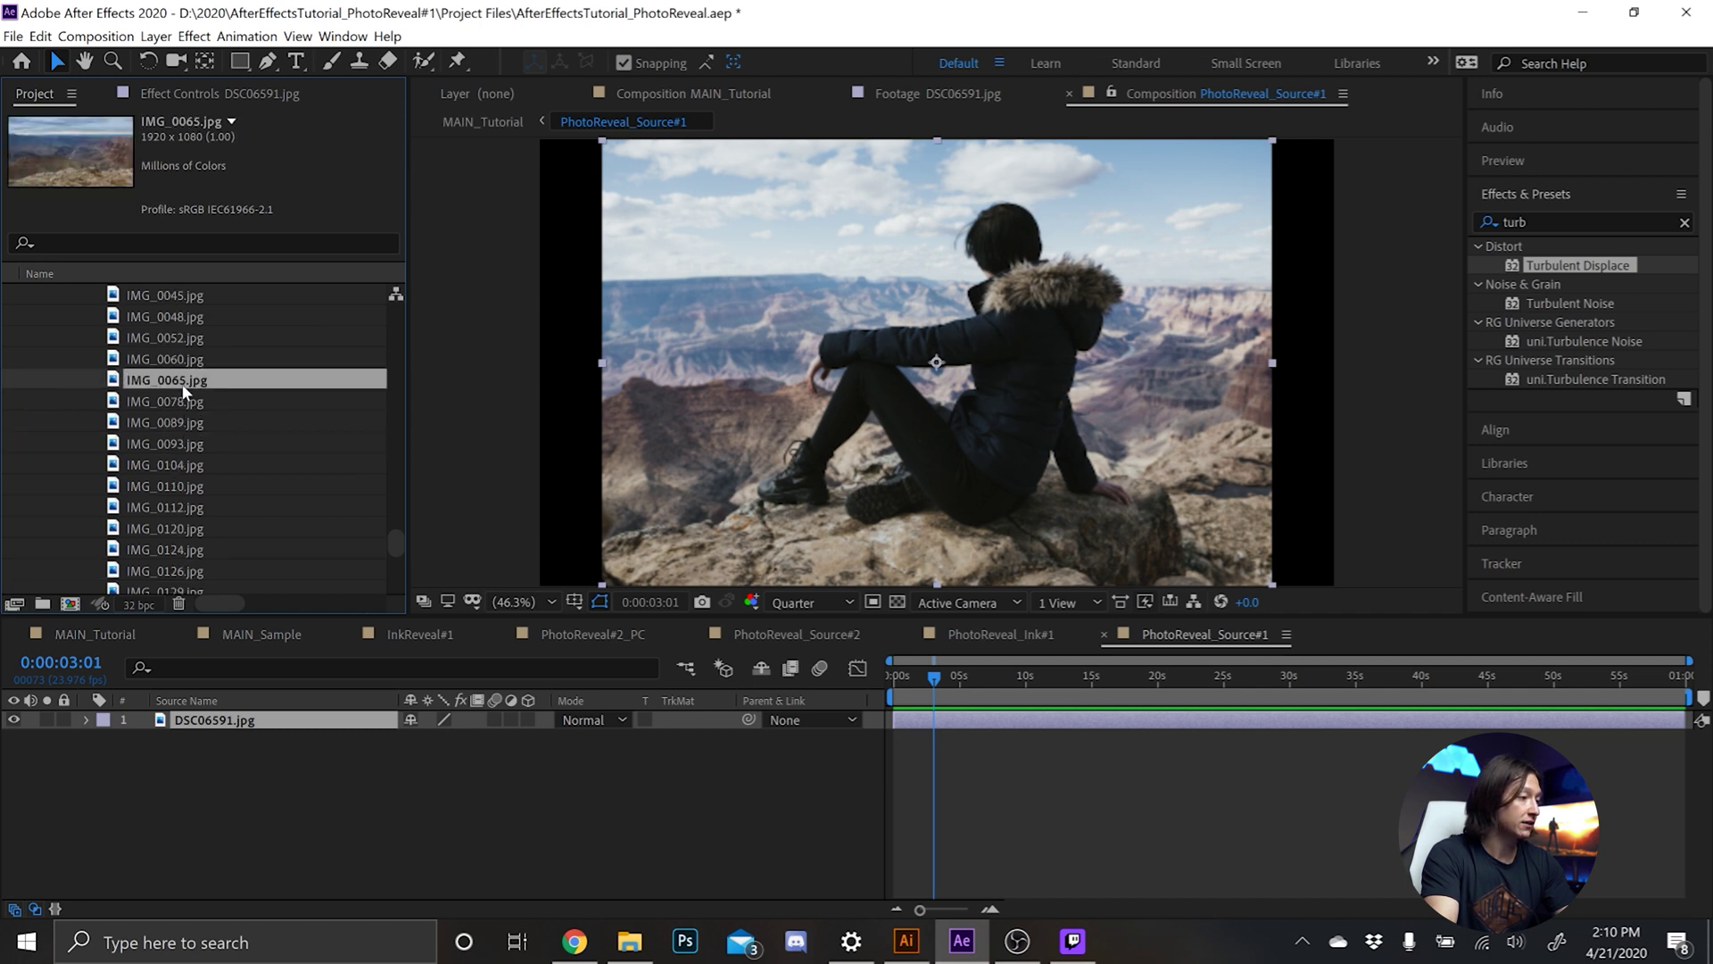
click(190, 468)
scroll(188, 469, down, 2)
click(168, 464)
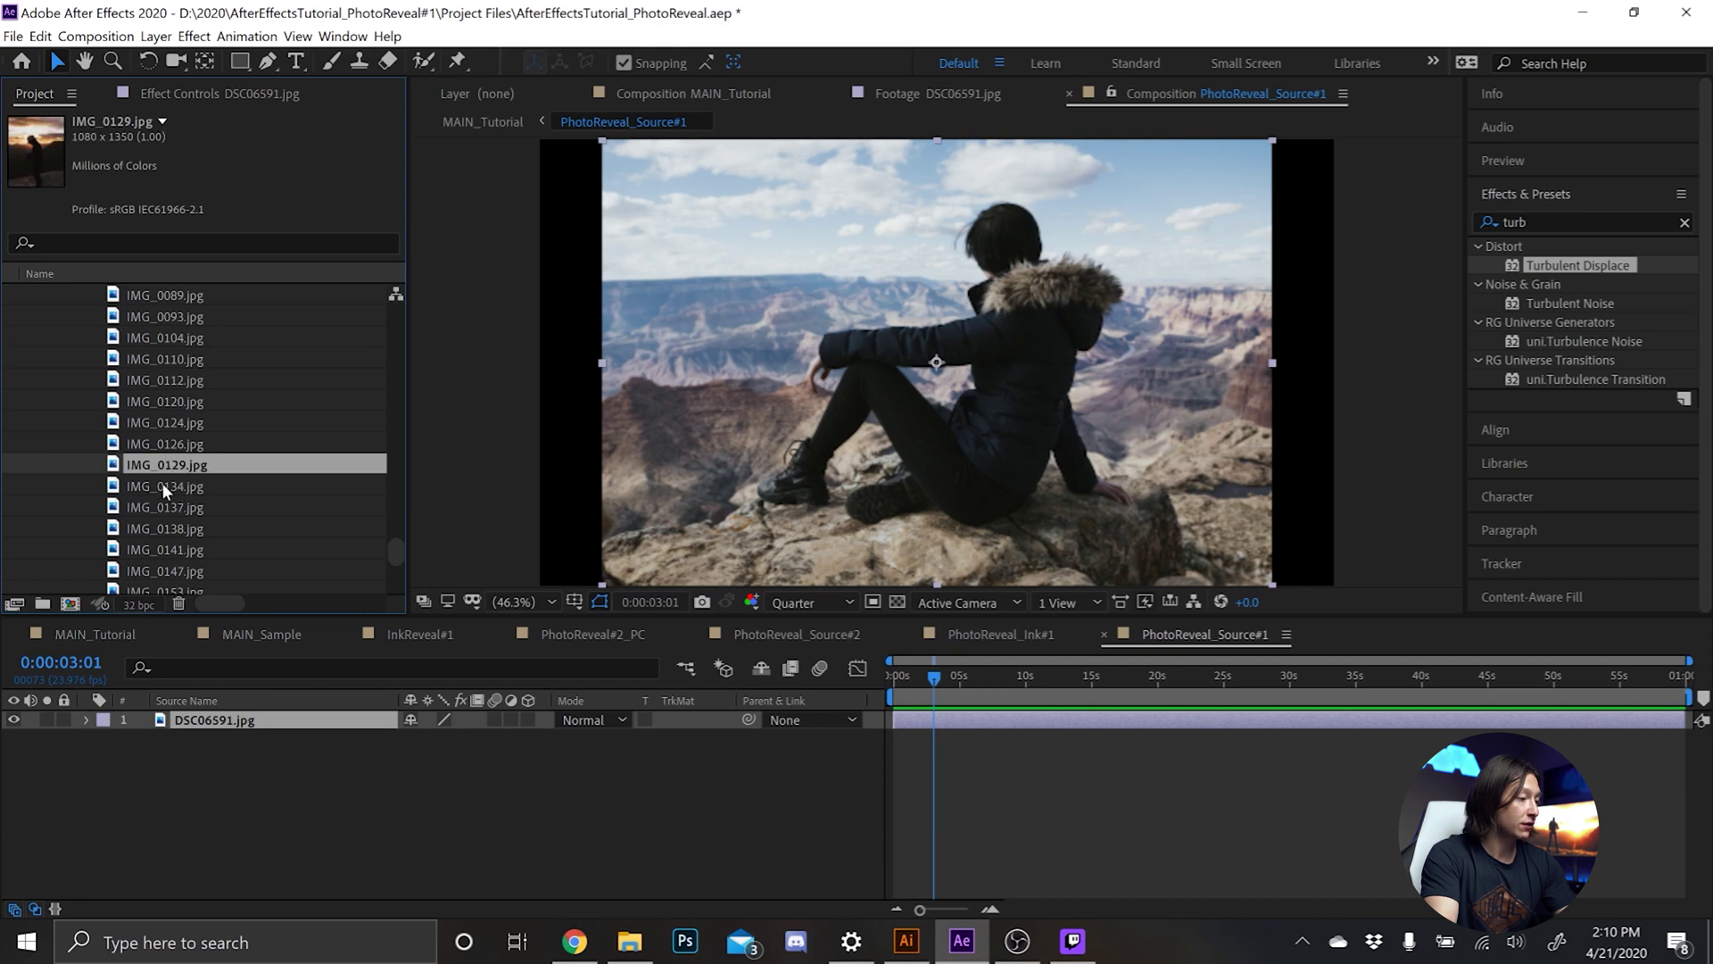
click(247, 722)
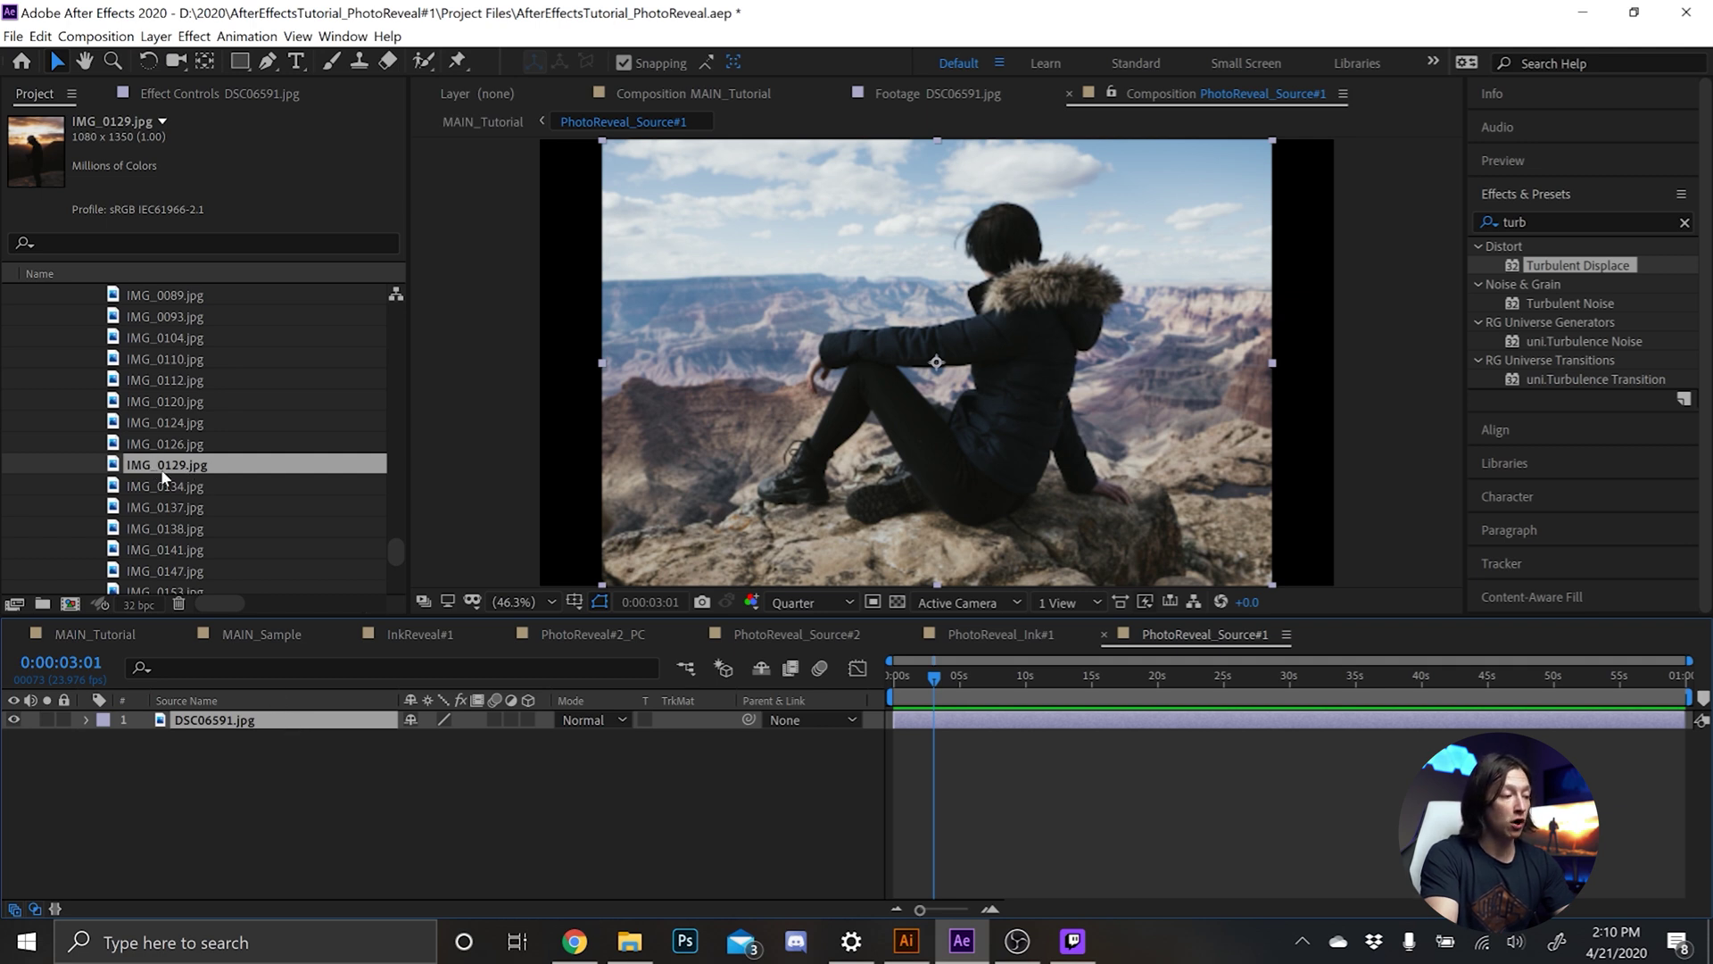
drag(160, 469, 231, 724)
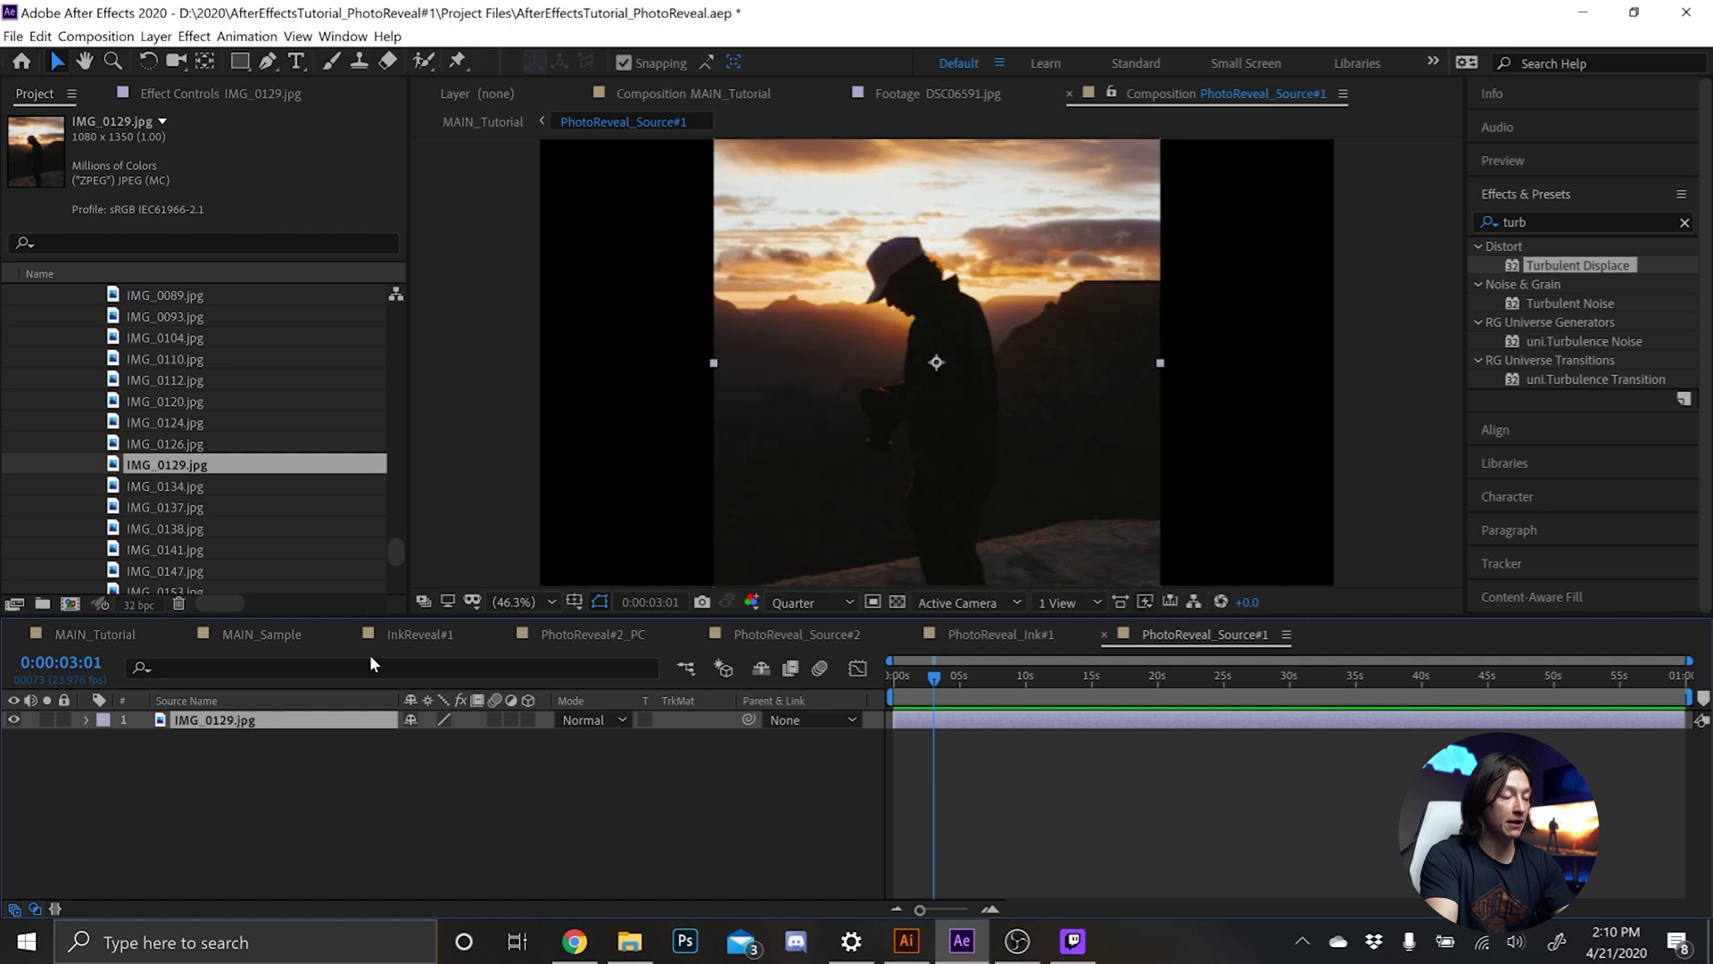
Open PhotoReveal_Ink#1 with the MAIN_Tutorial viewer docked beside it.
click(496, 123)
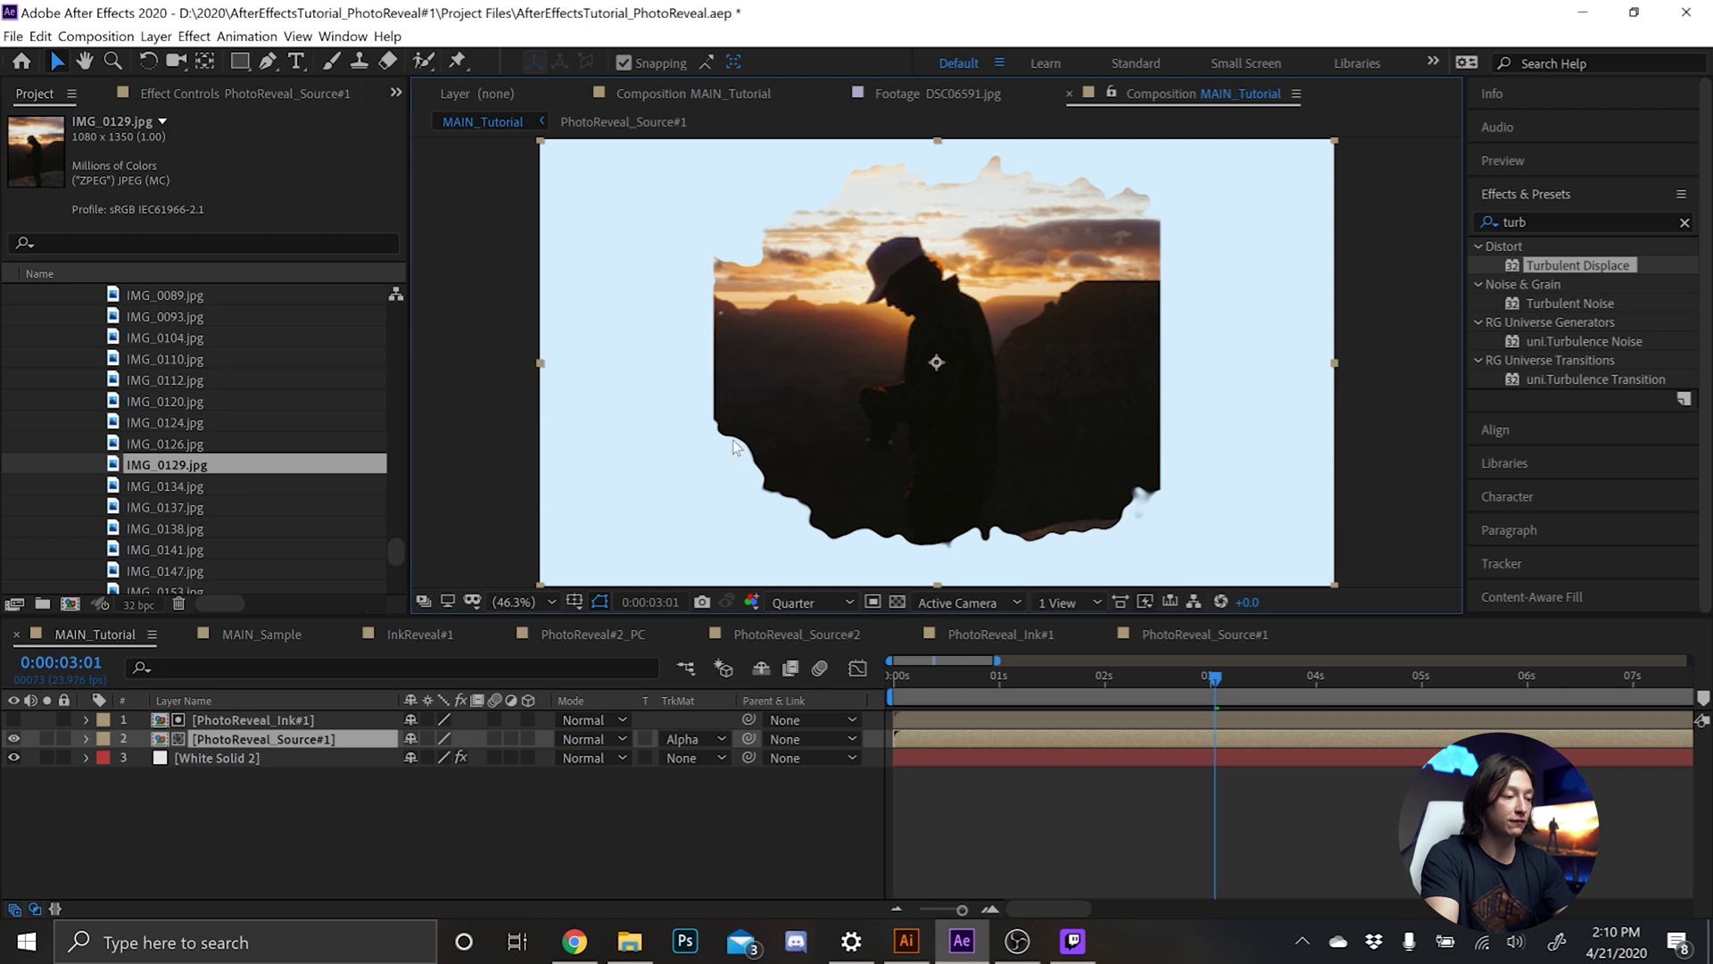
double_click(228, 721)
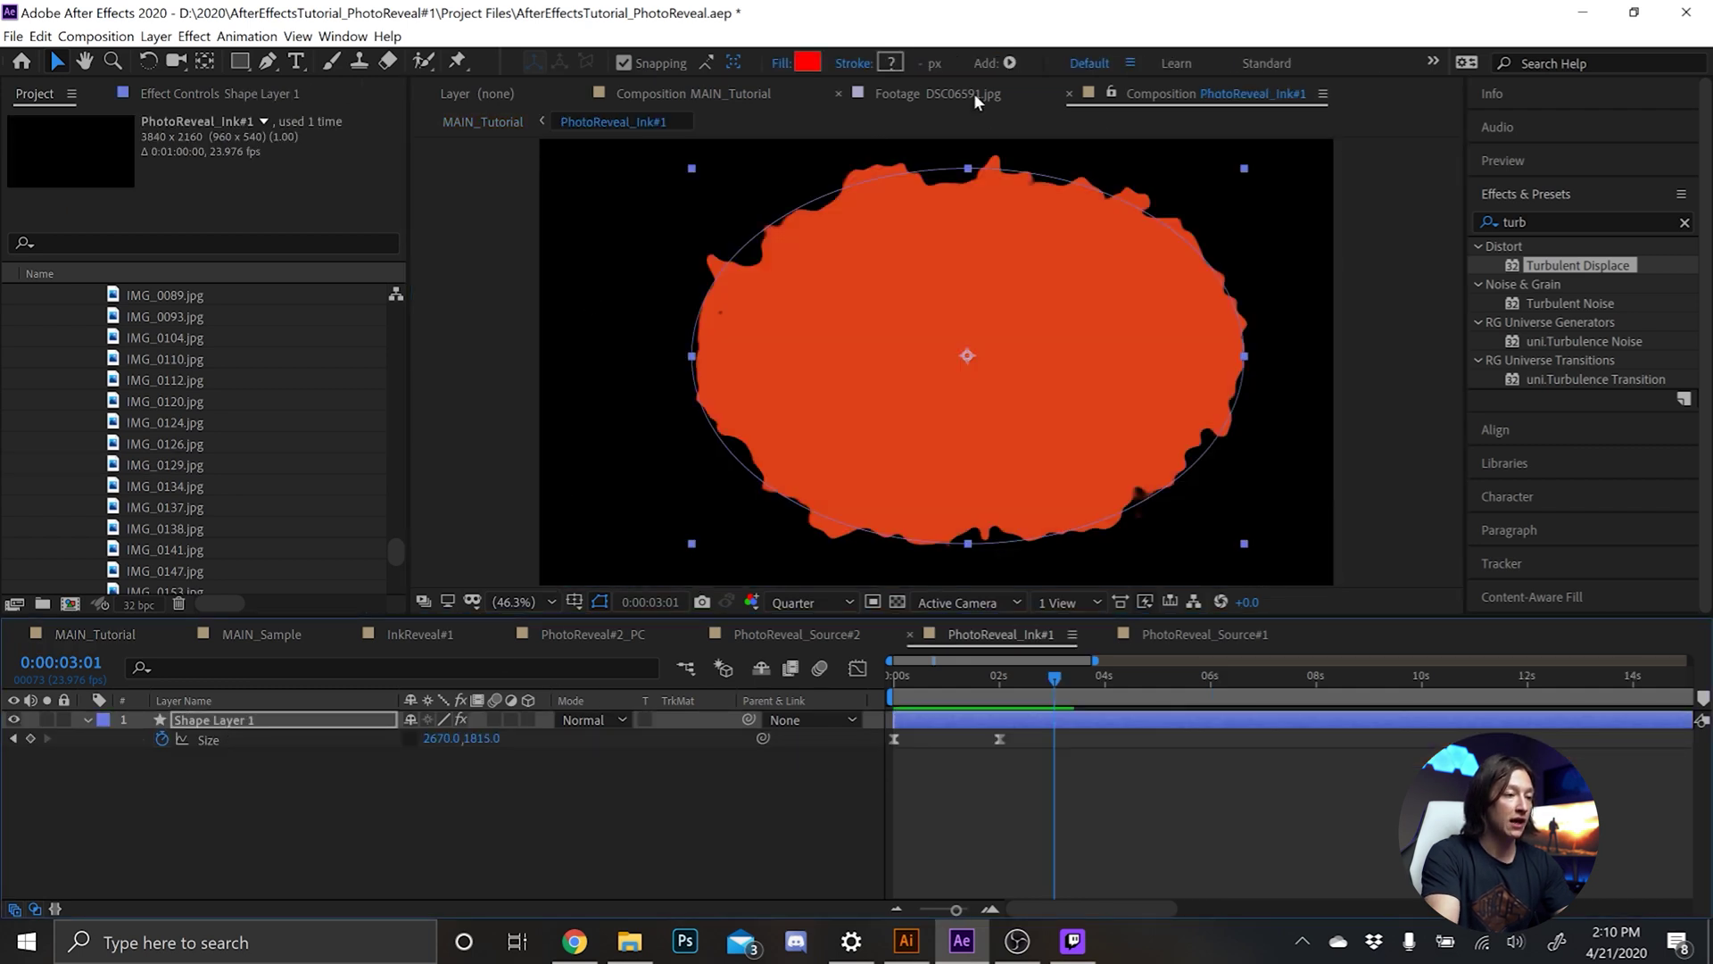
mouse_move(697, 100)
mouse_down()
mouse_move(1463, 268)
mouse_move(1356, 250)
mouse_up()
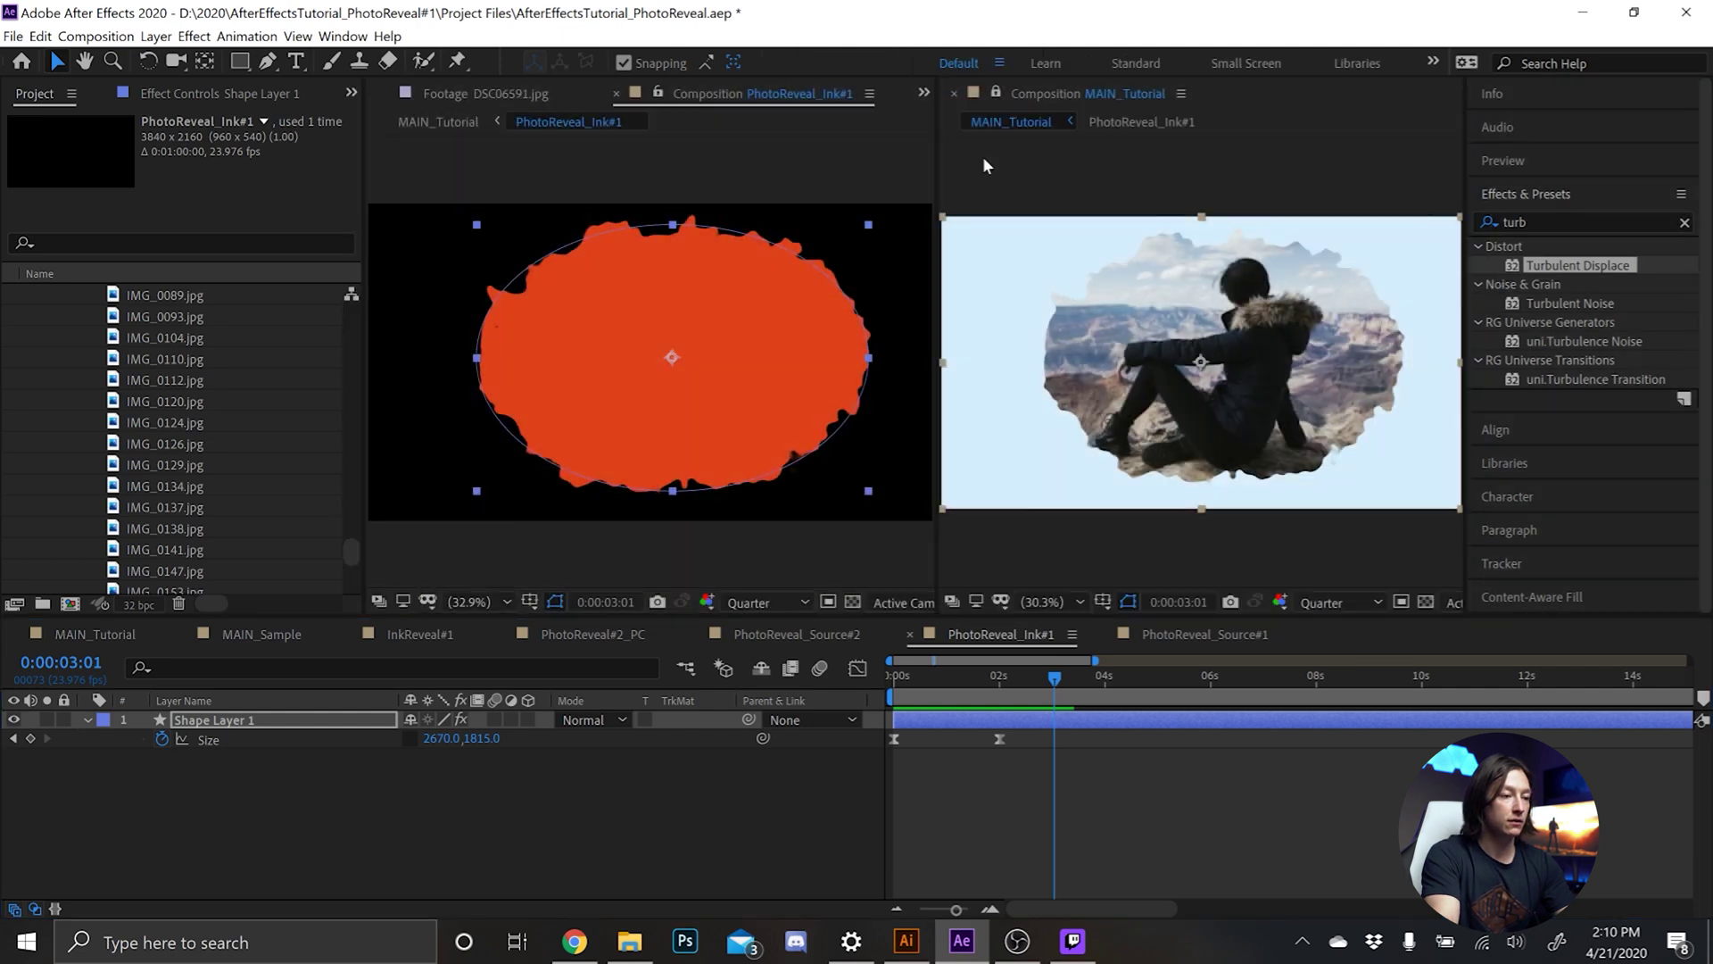
click(666, 315)
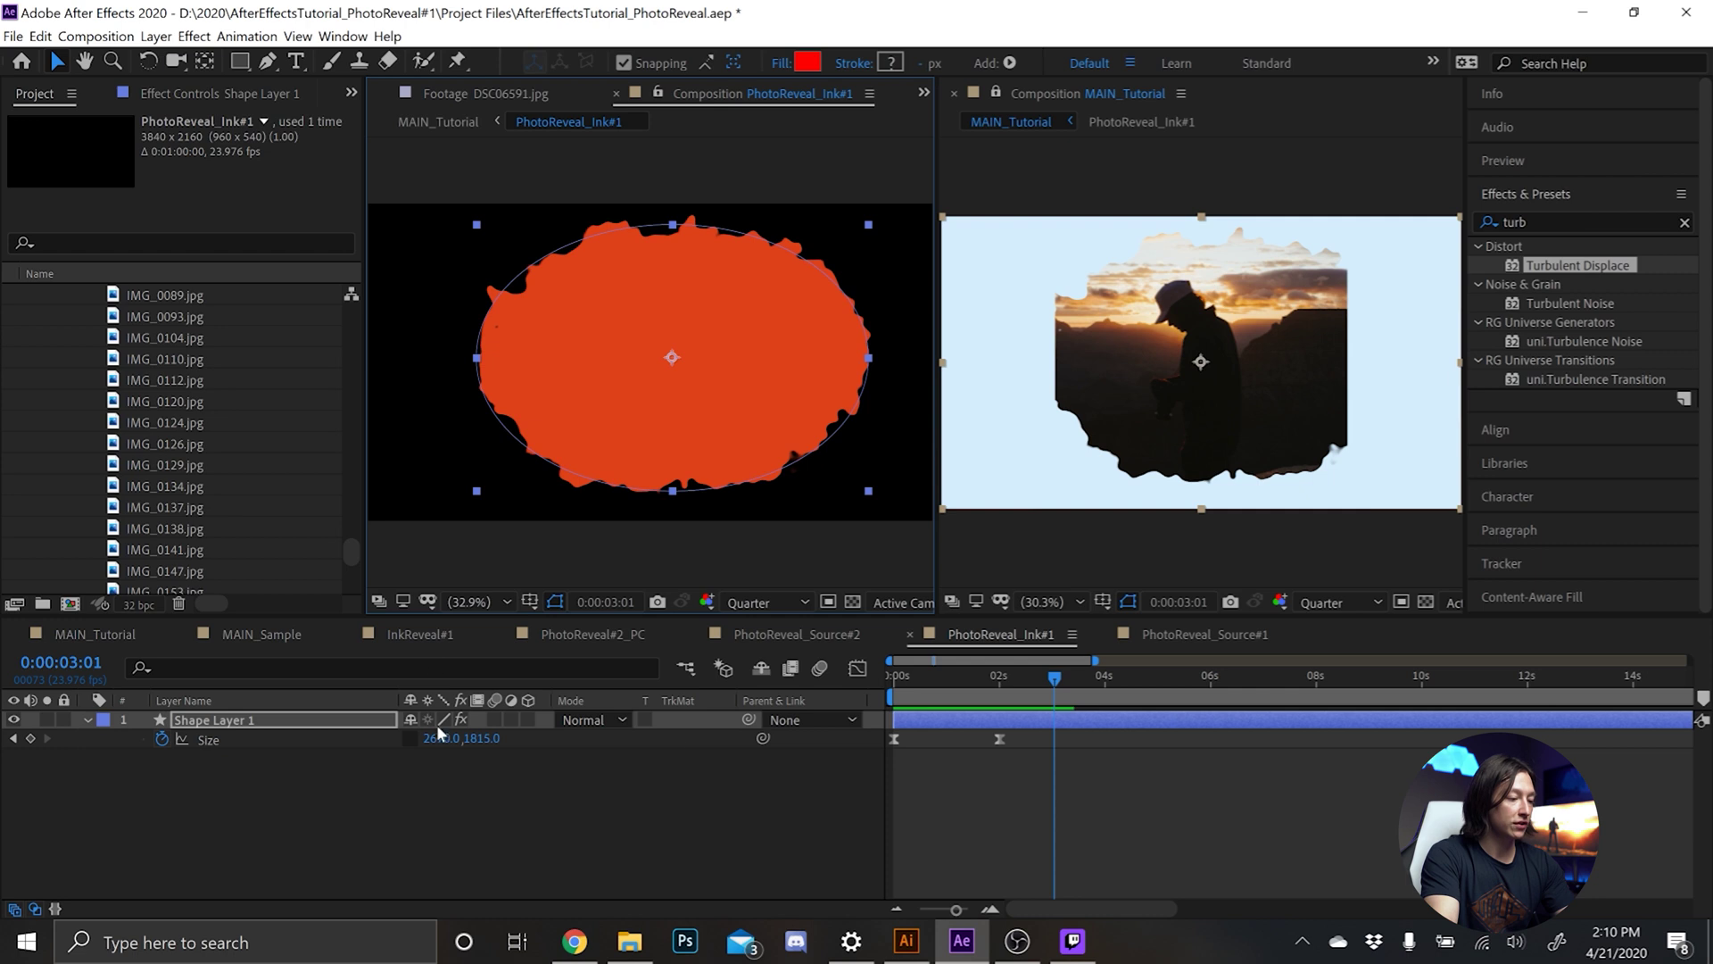
Narrow the ink shape to 1480×1815 at the 2-second keyframe and nudge it left.
click(997, 694)
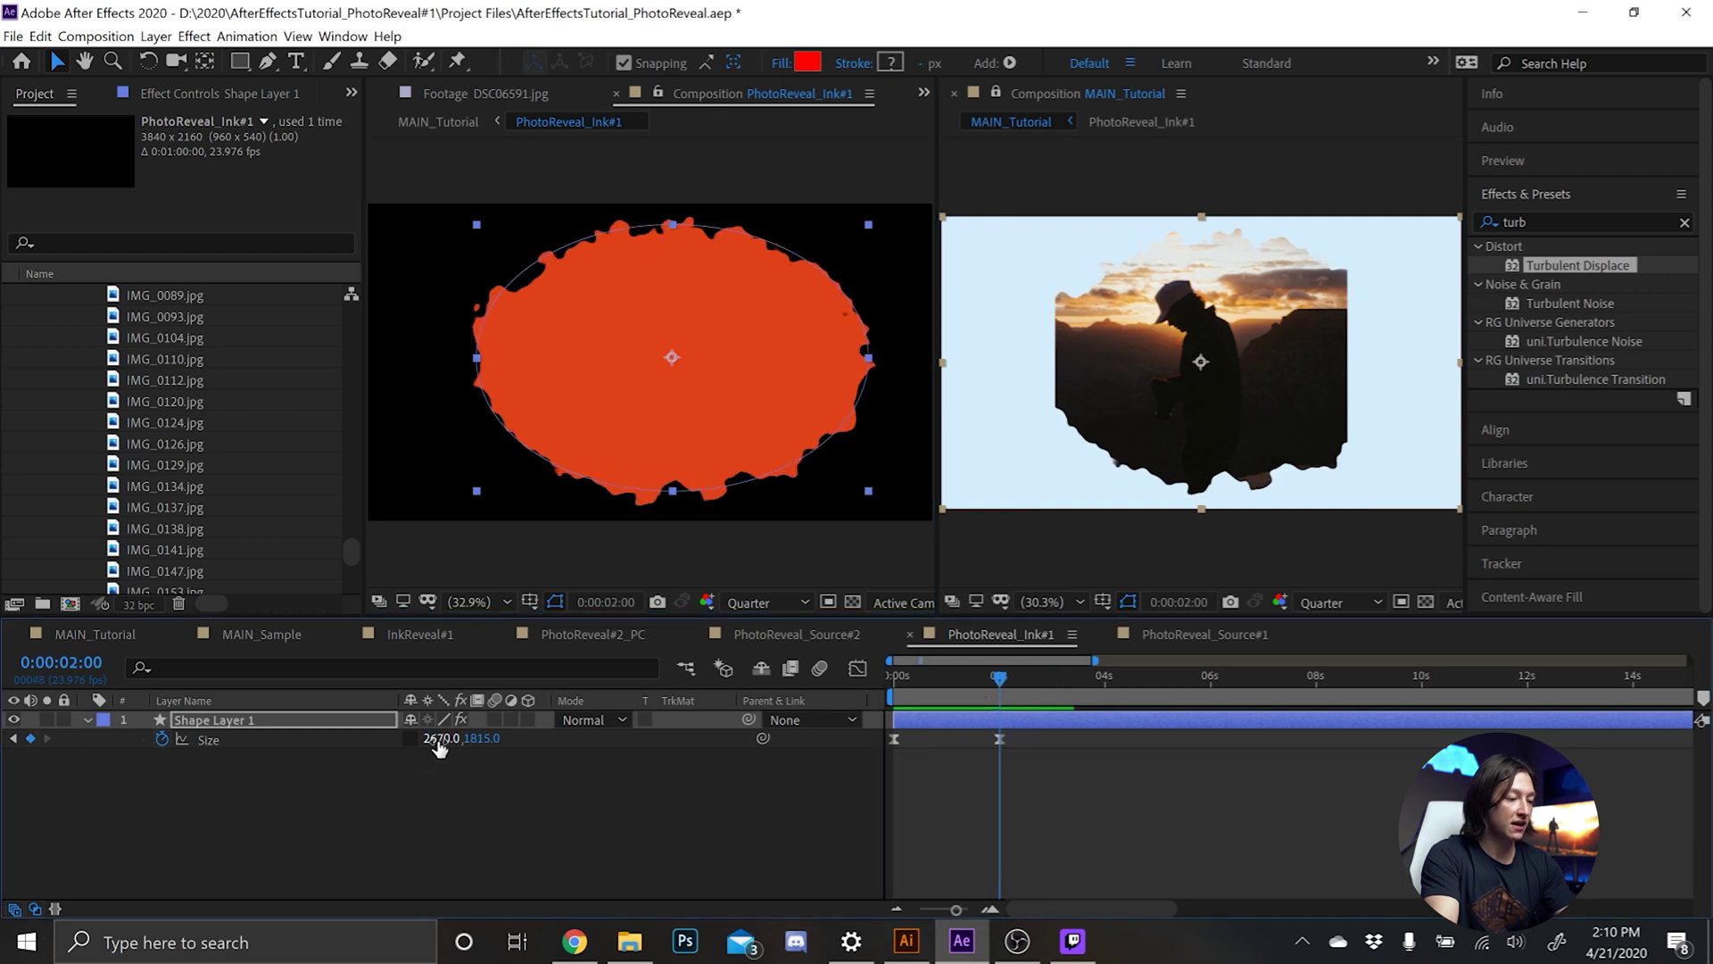
drag(444, 738, 389, 742)
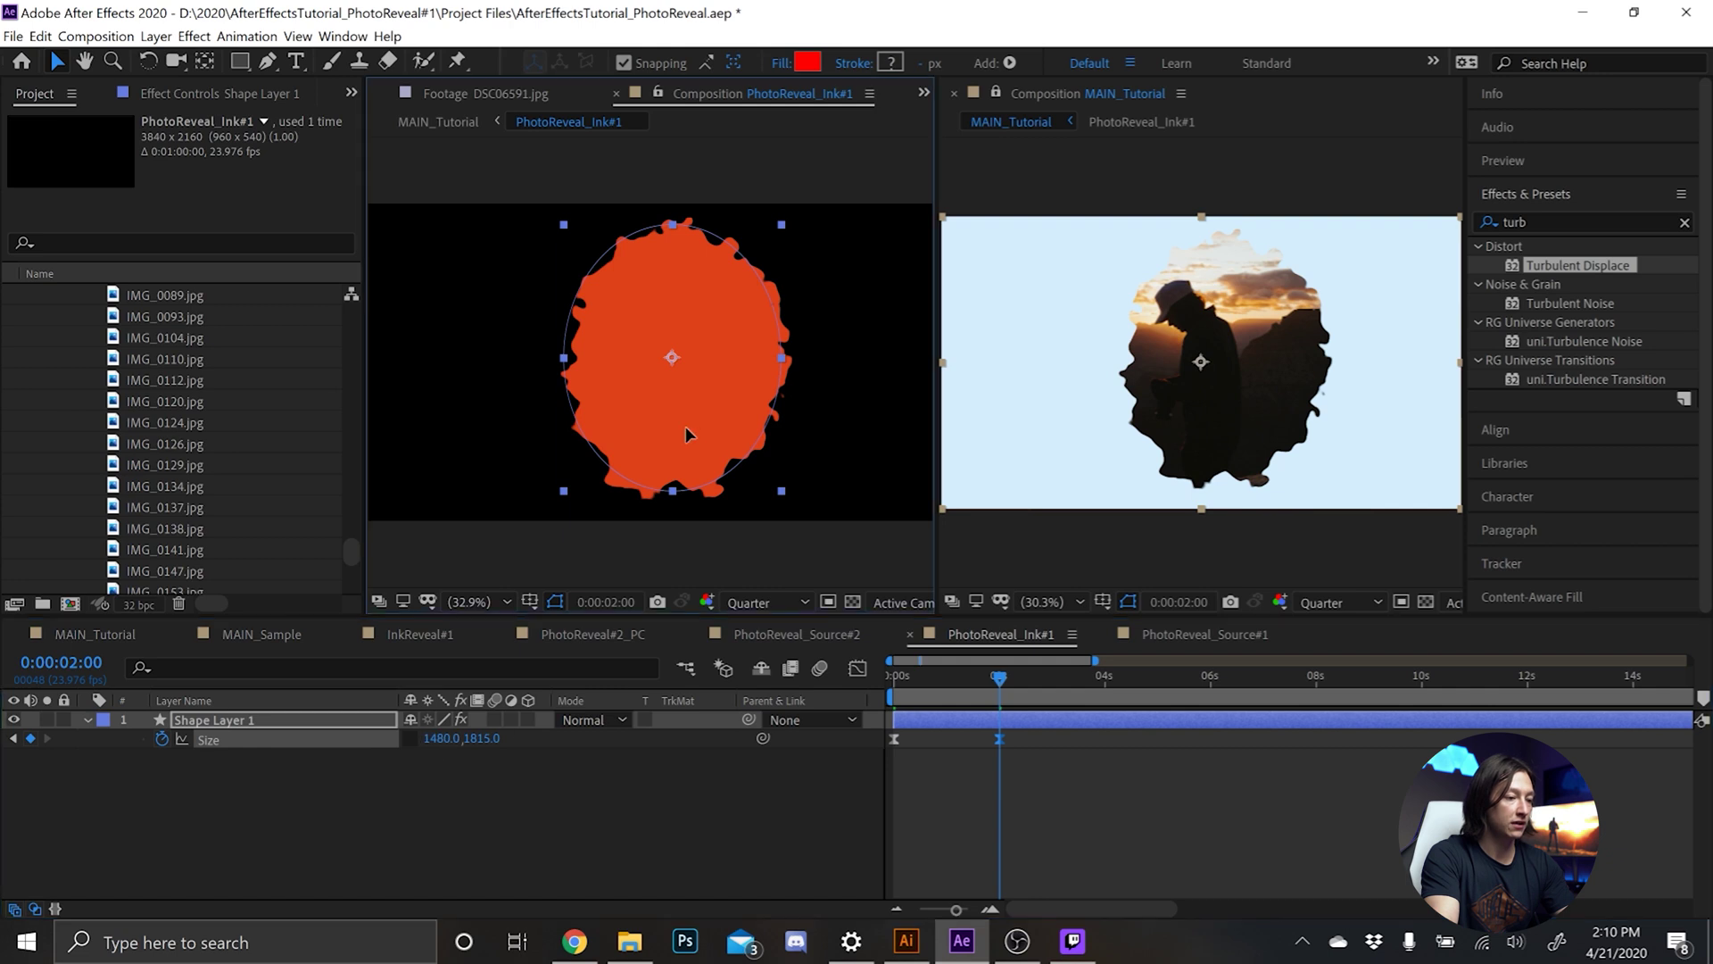
mouse_move(685, 426)
mouse_down()
mouse_move(663, 421)
mouse_move(661, 441)
mouse_up()
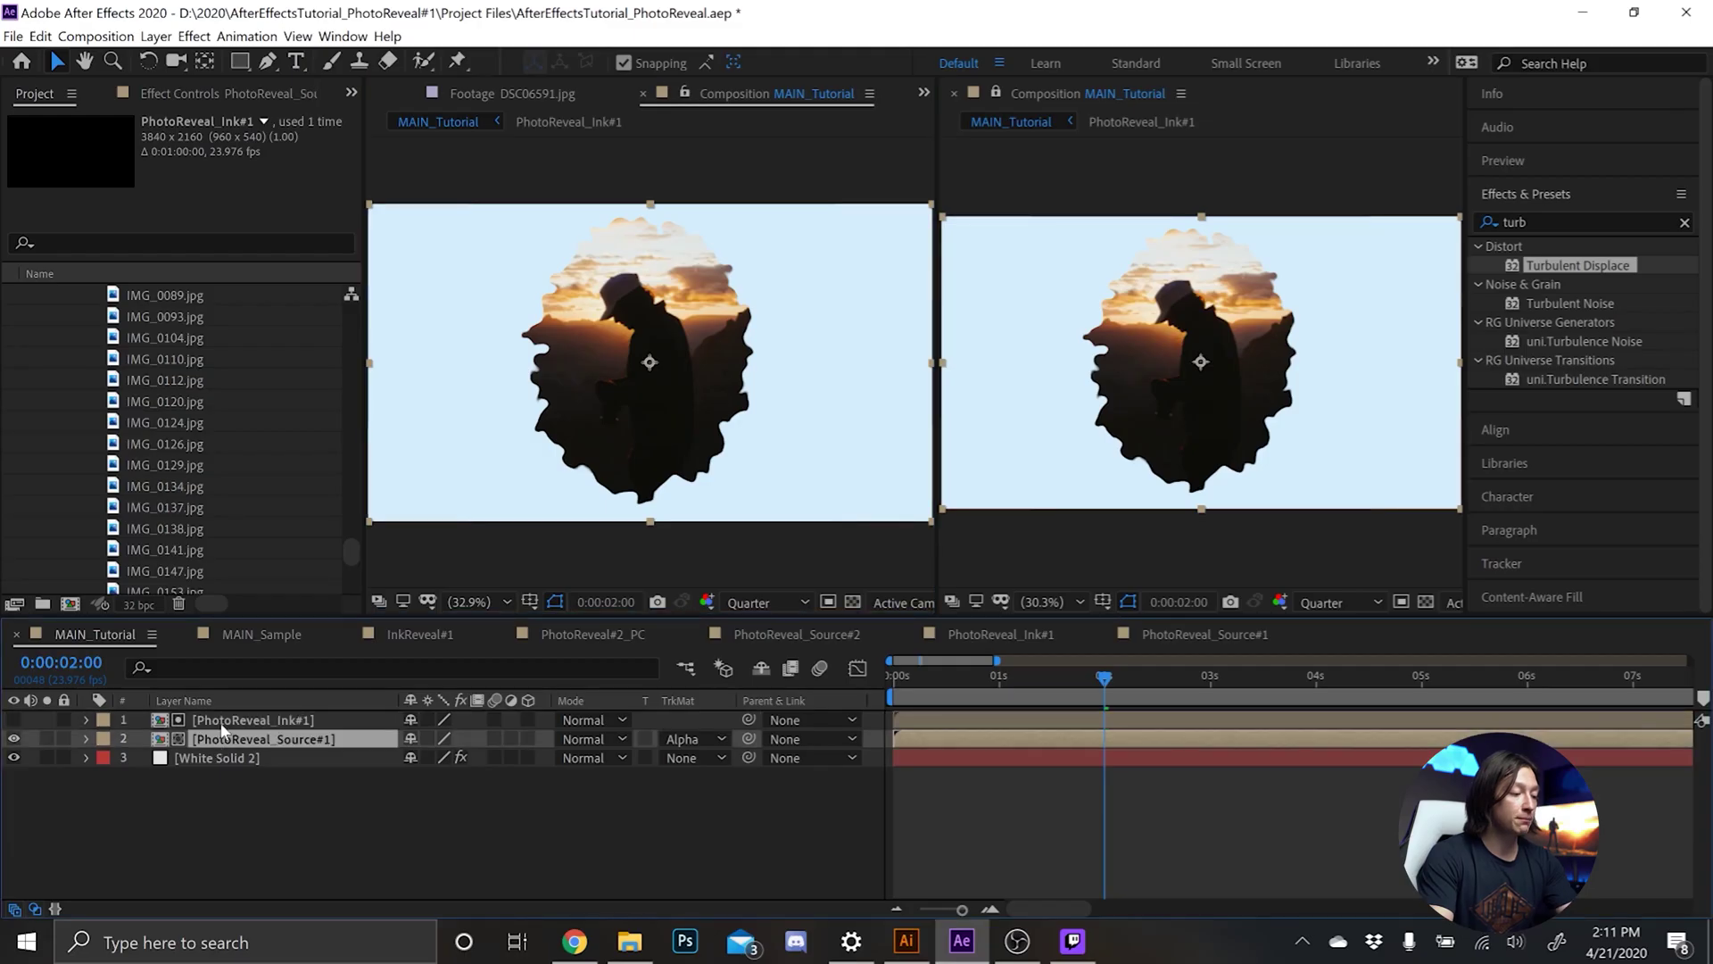
Precompose the ink and photo layers into a new PhotoReveal_PC composition.
ctrl+click(223, 725)
key(ctrl+shift+c)
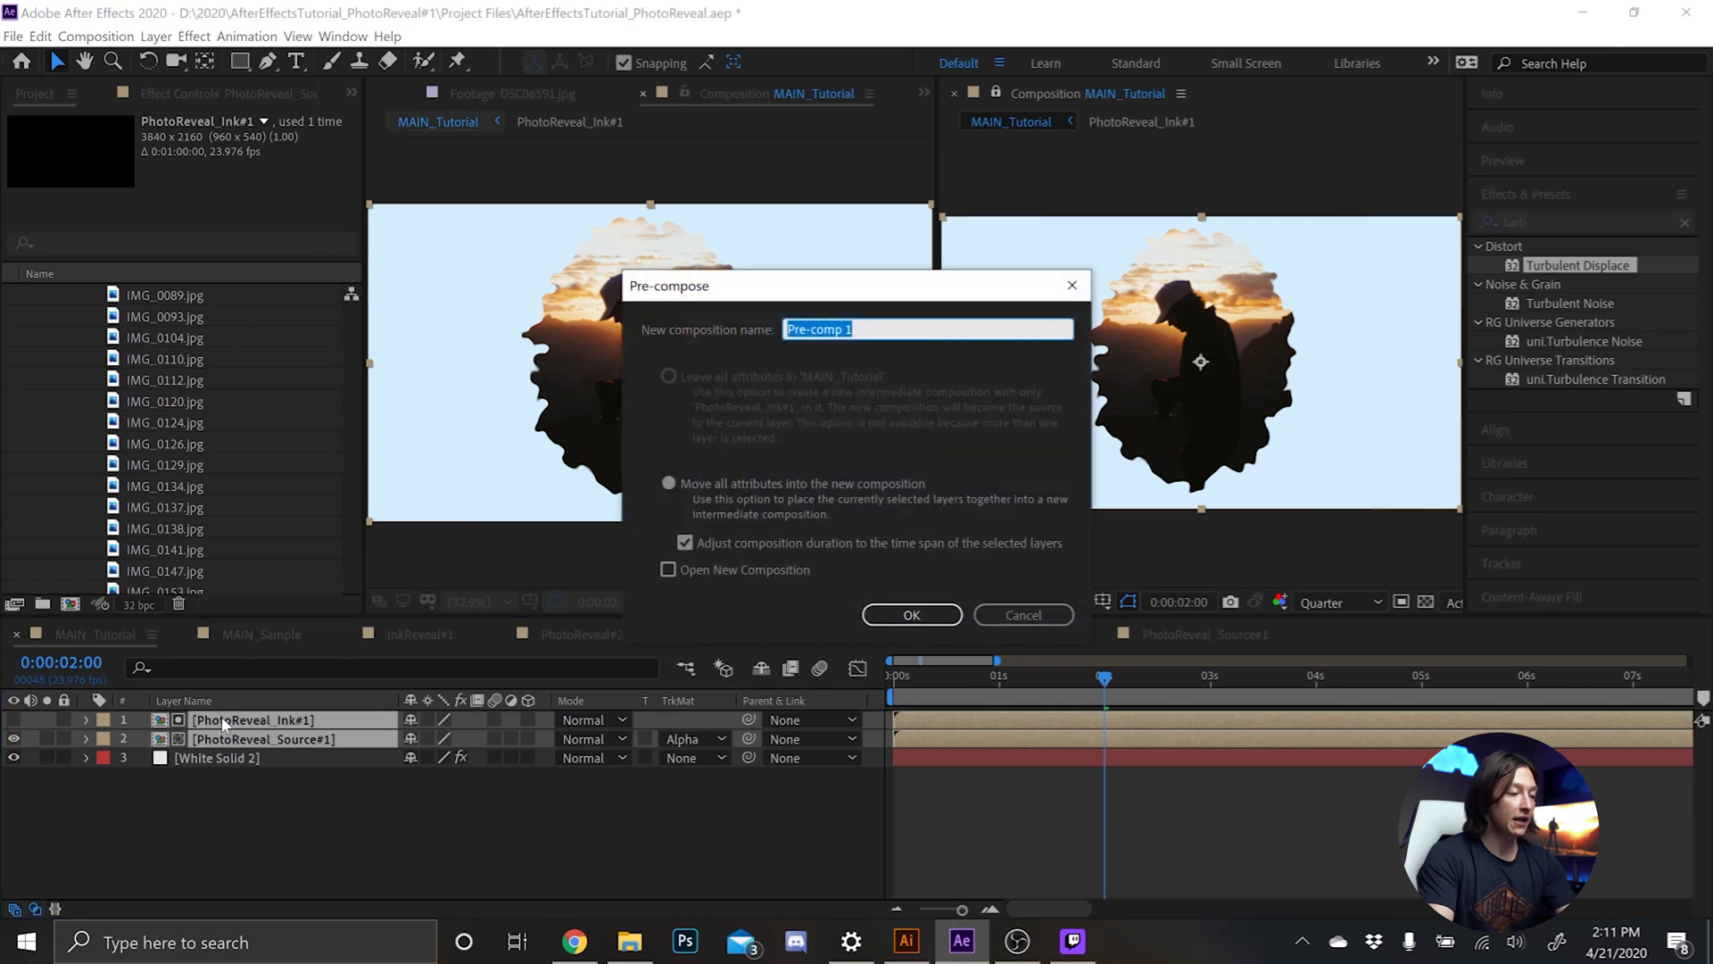
text(Phot)
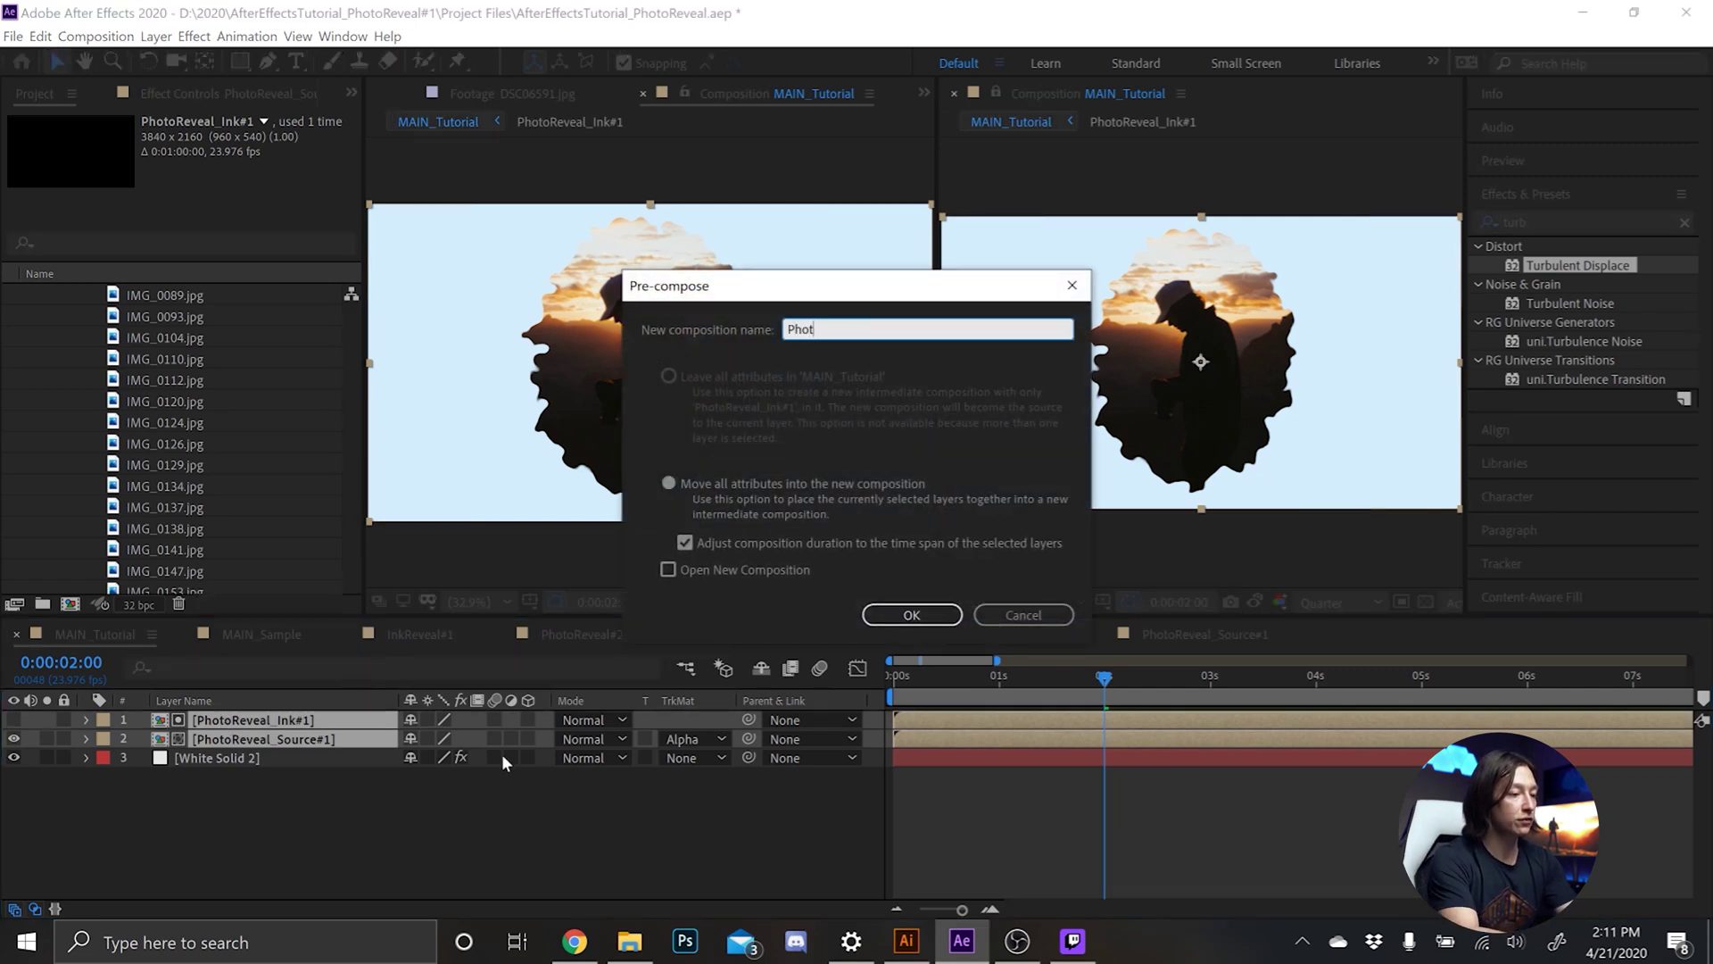
text(oReveal_PC)
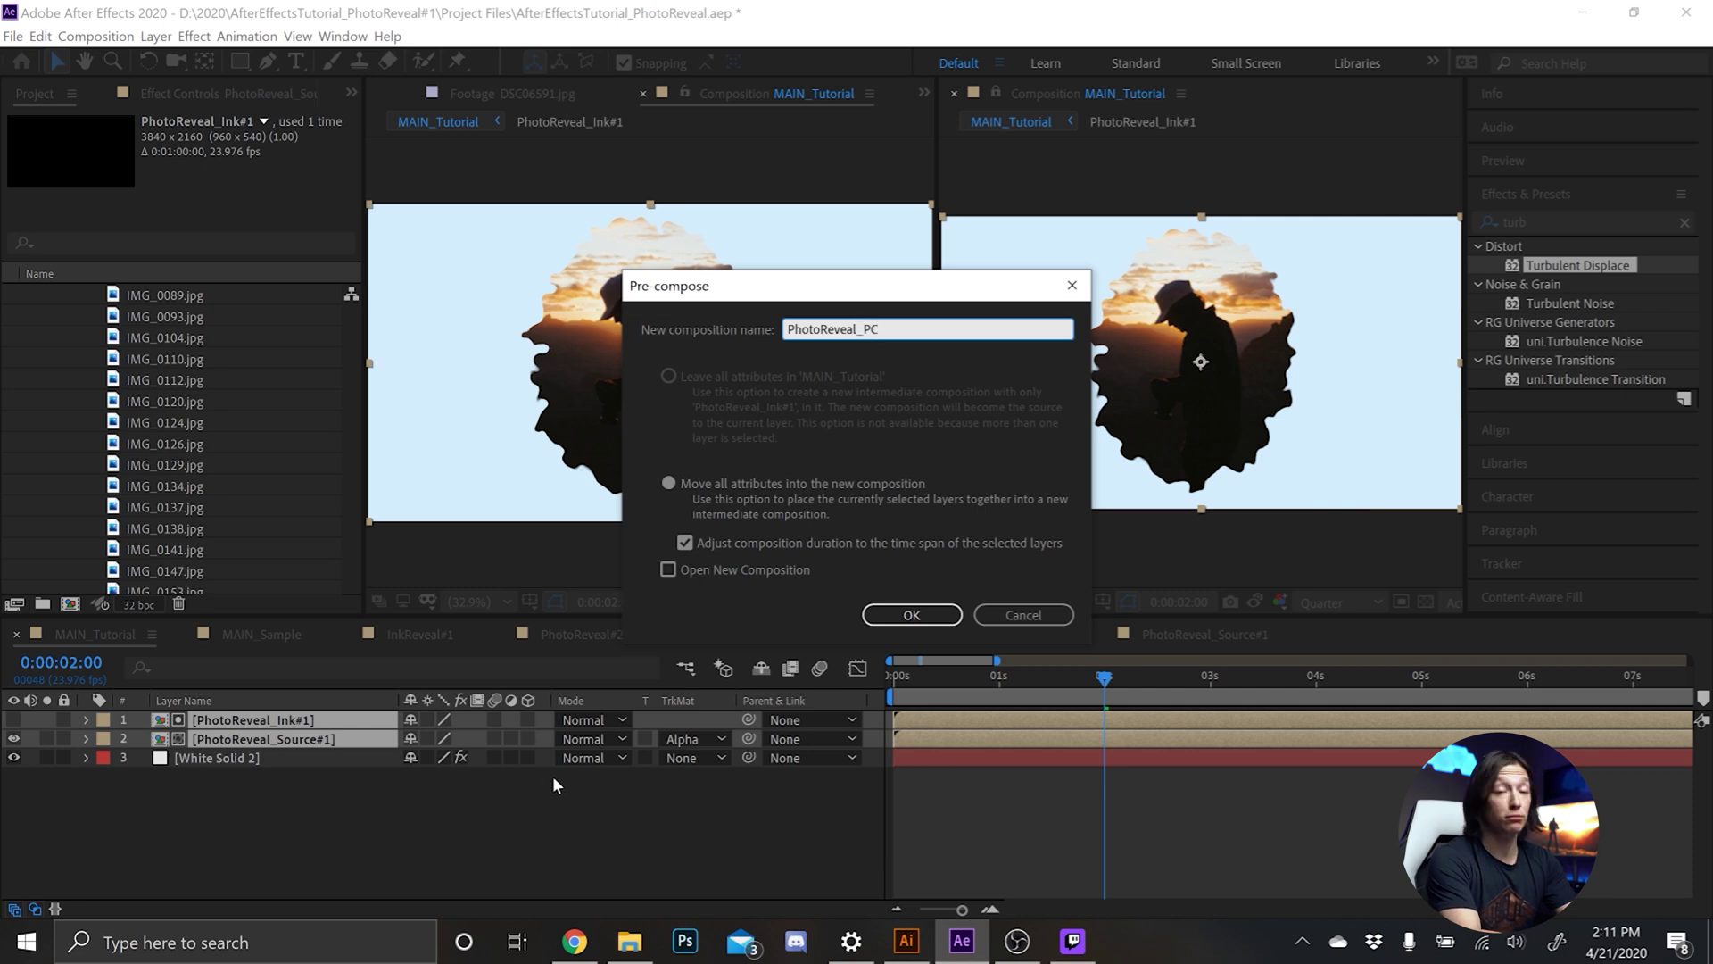
key(Return)
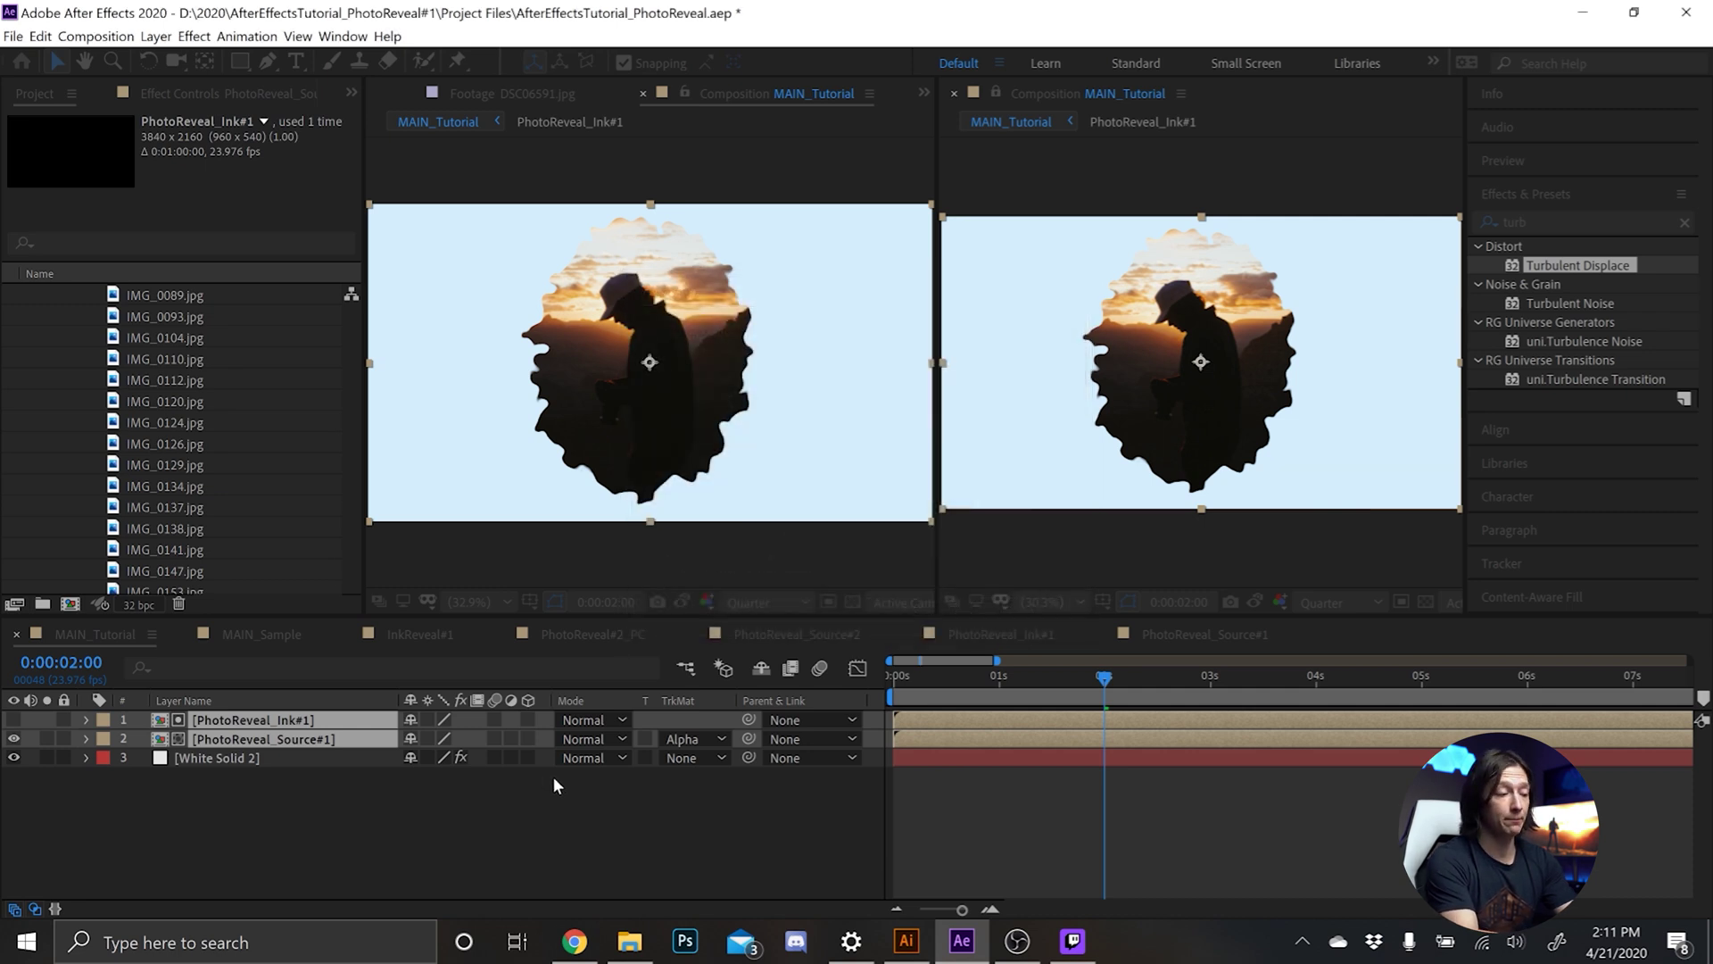
Make PhotoReveal_PC and White Solid 2 3D layers and push the solid back to Z 101.
click(529, 719)
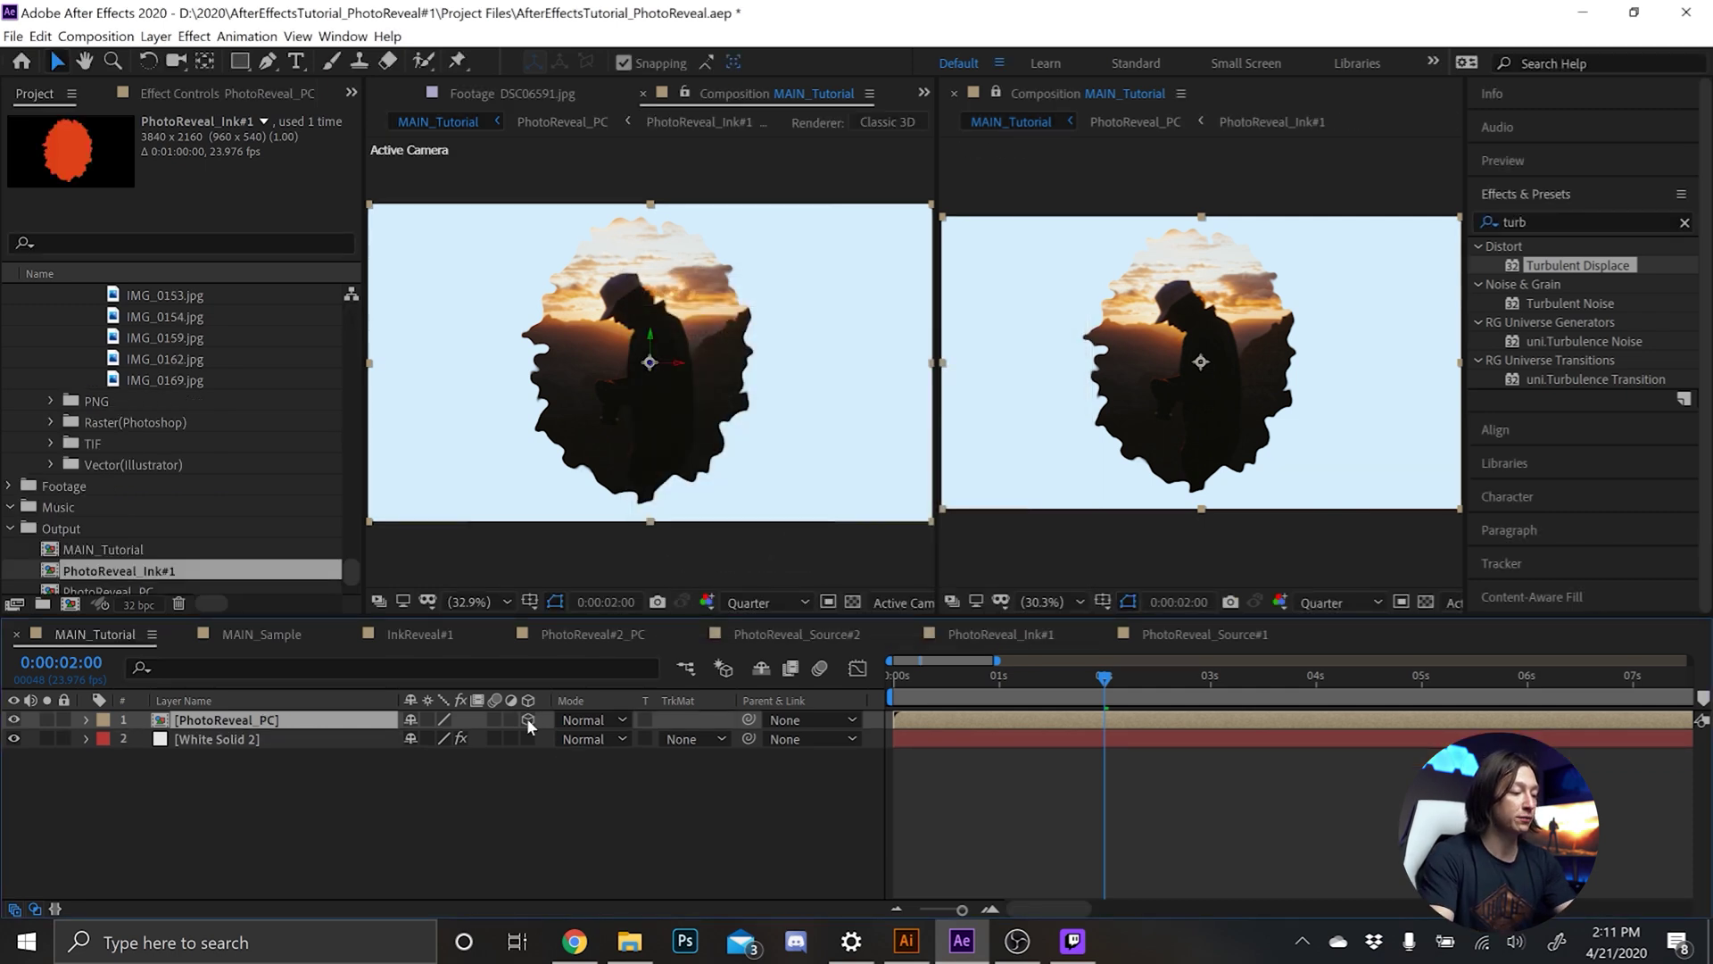
click(527, 738)
click(310, 745)
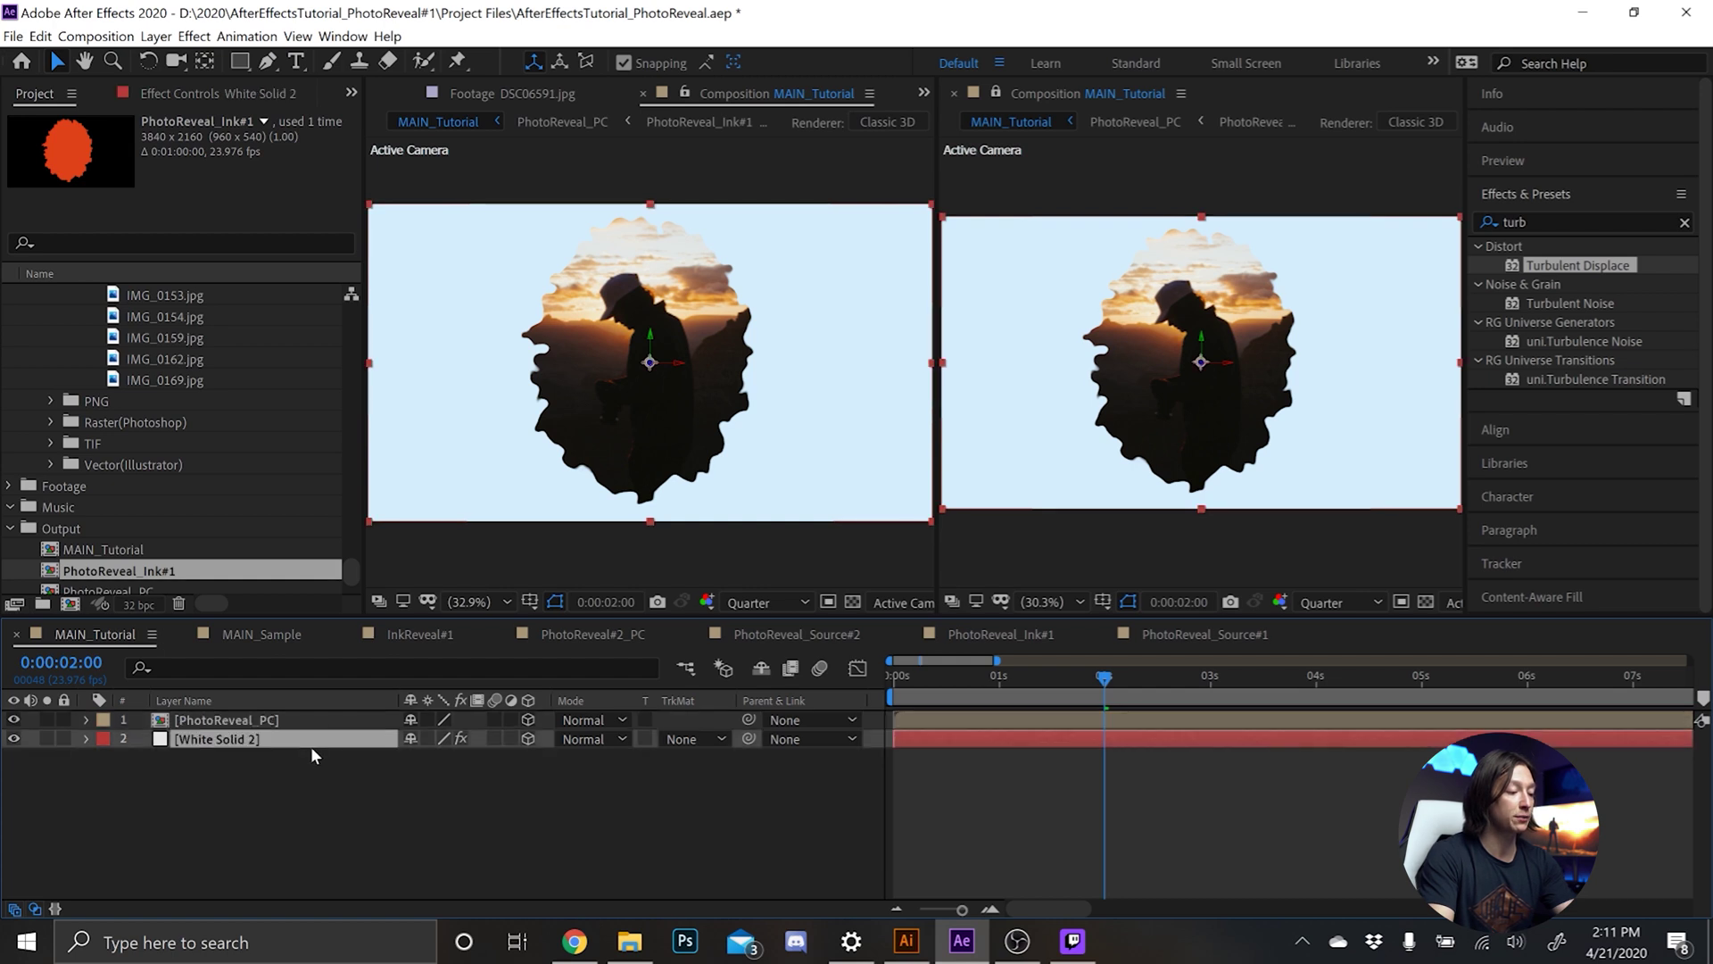
key(p)
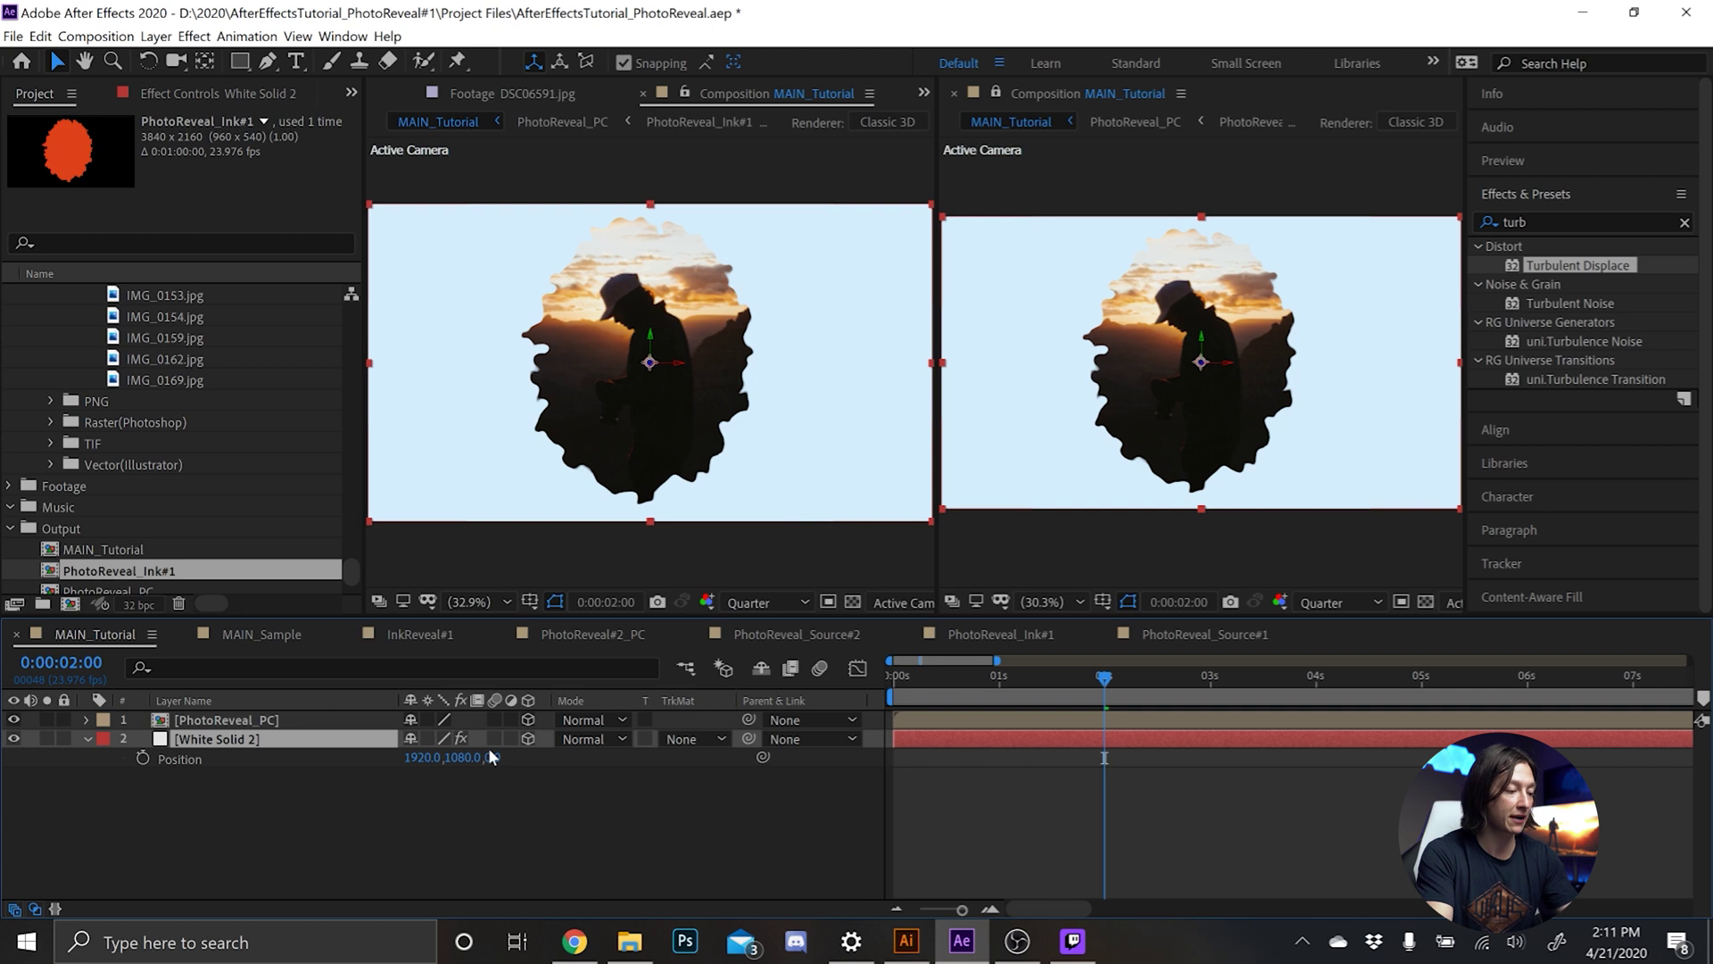
drag(489, 757, 624, 756)
click(409, 826)
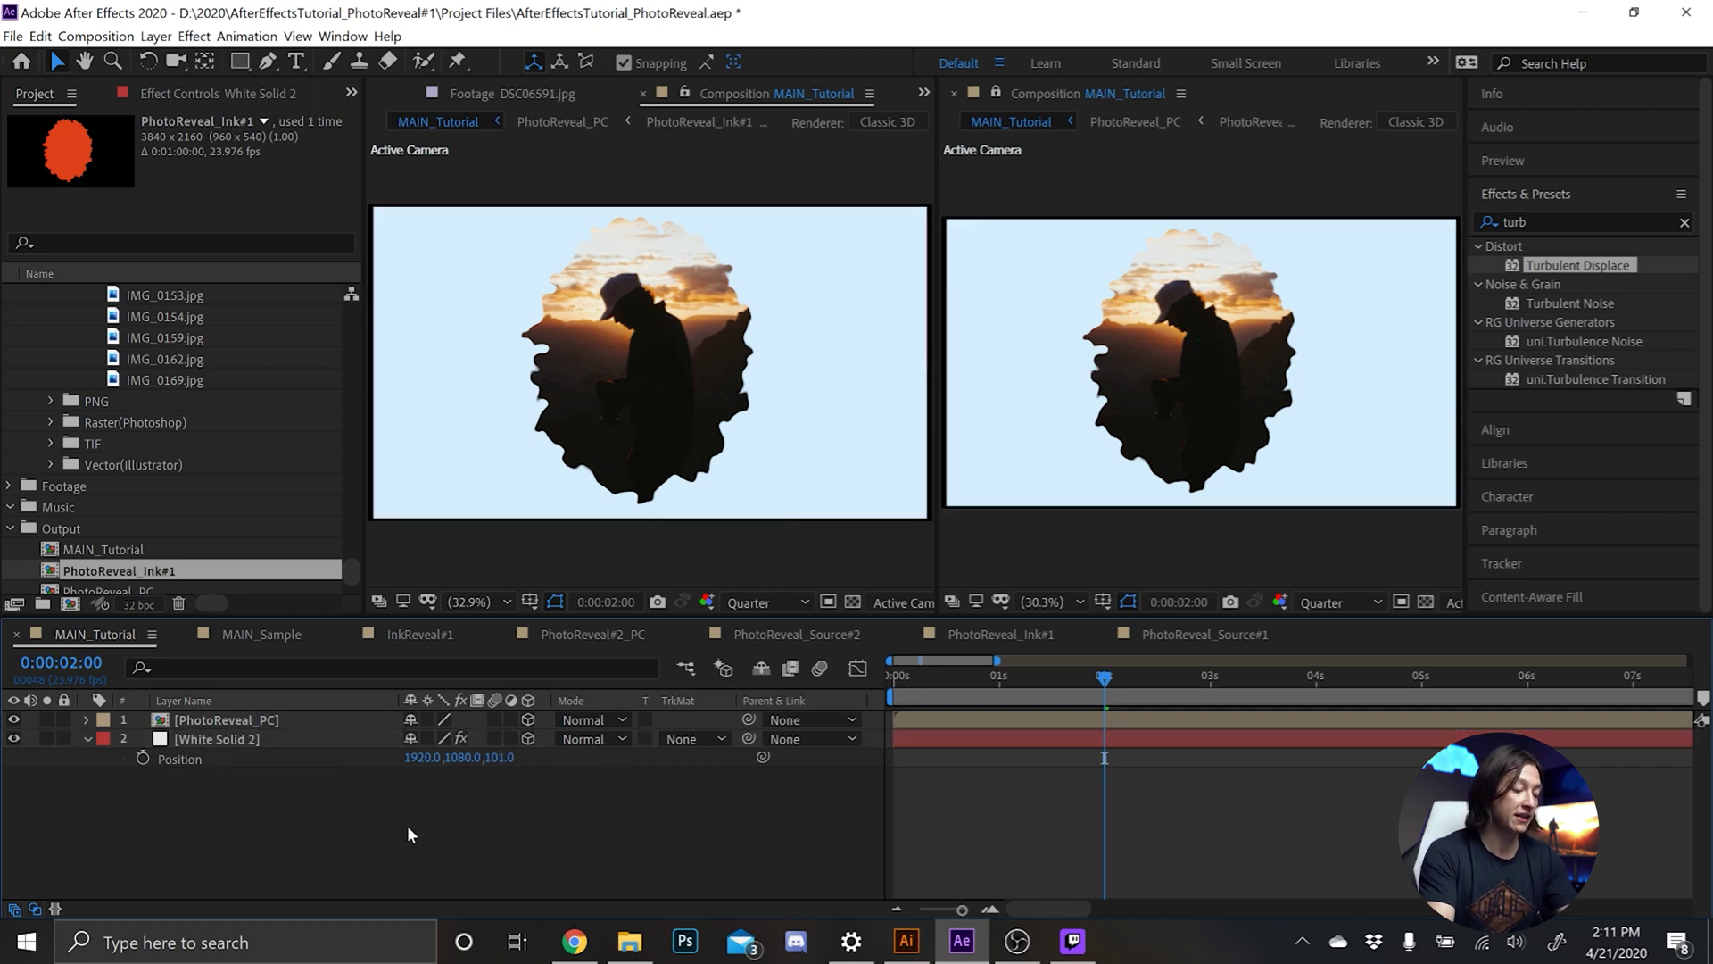
key(ctrl+alt+shift+l)
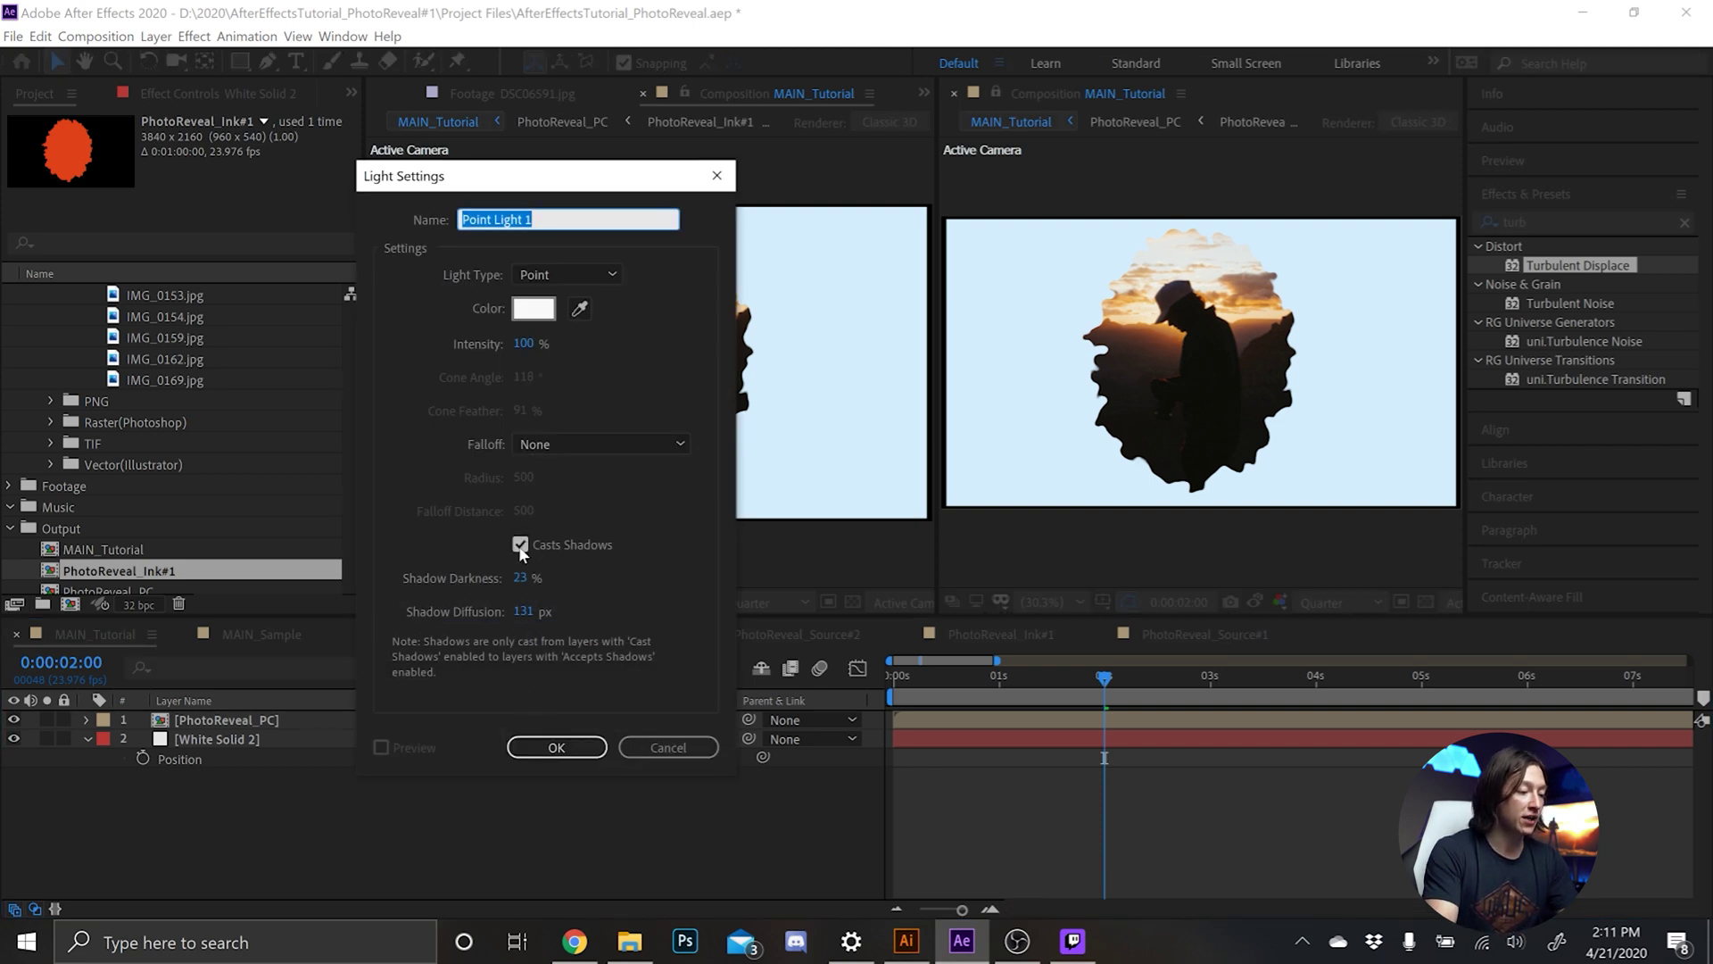
Add Point Light 1 casting shadows, with shadow darkness entered as 20.
click(517, 578)
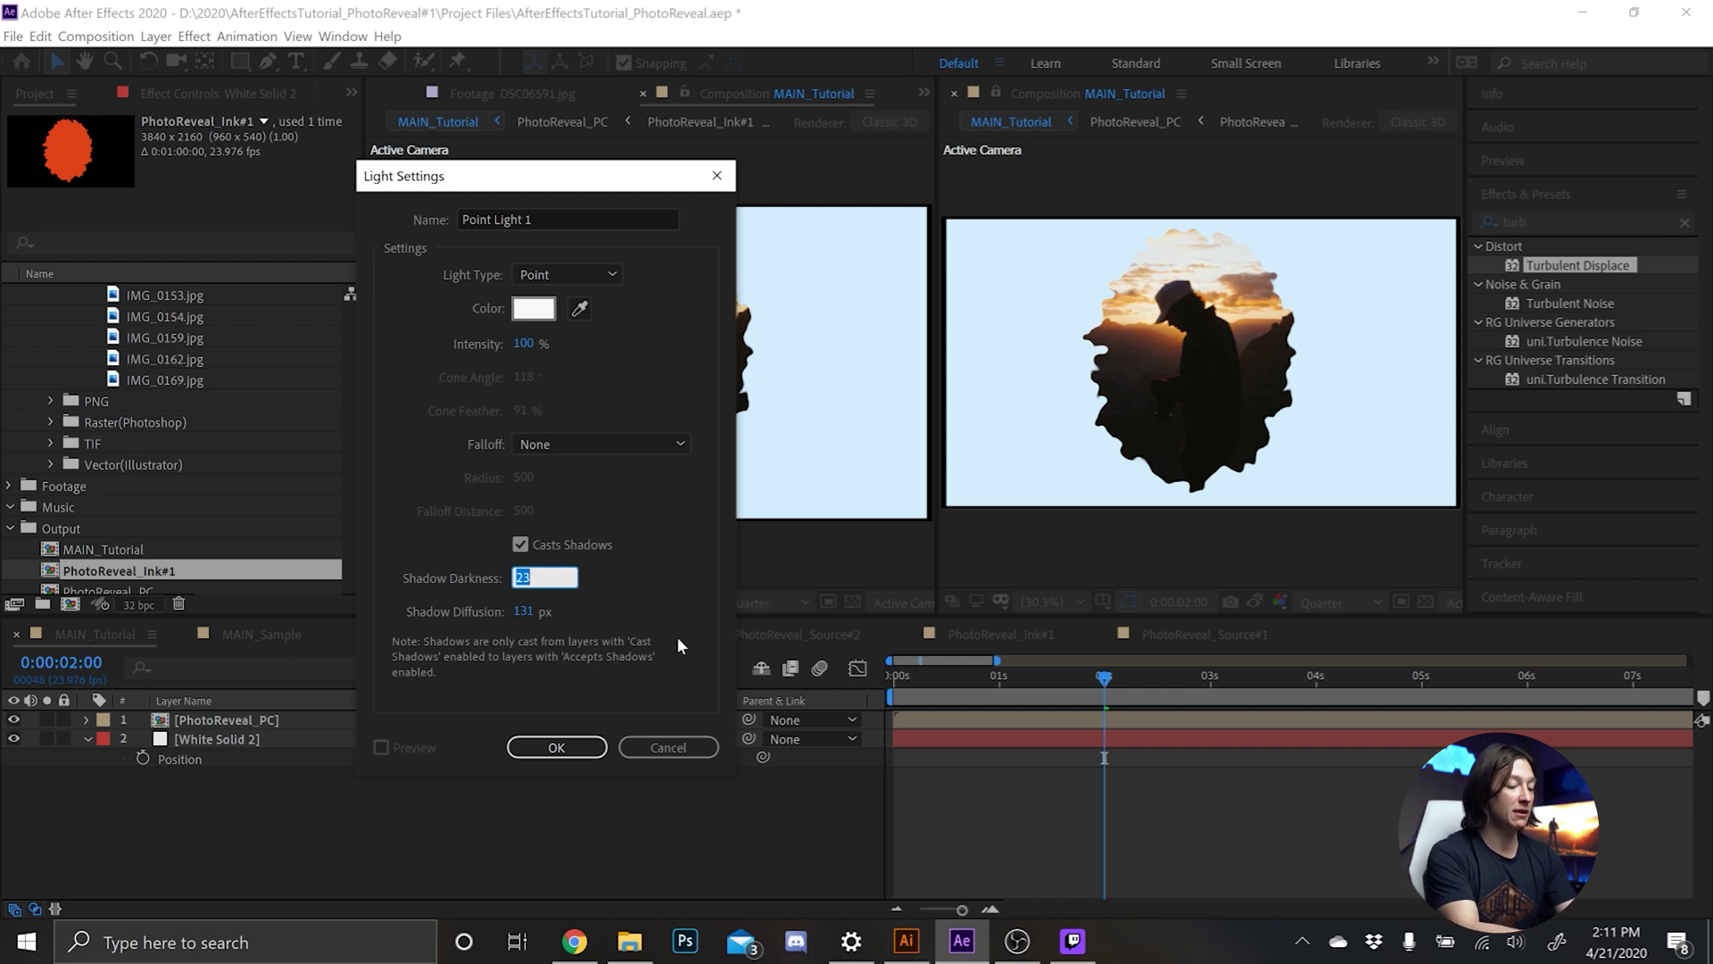
text(20)
key(Tab)
click(652, 612)
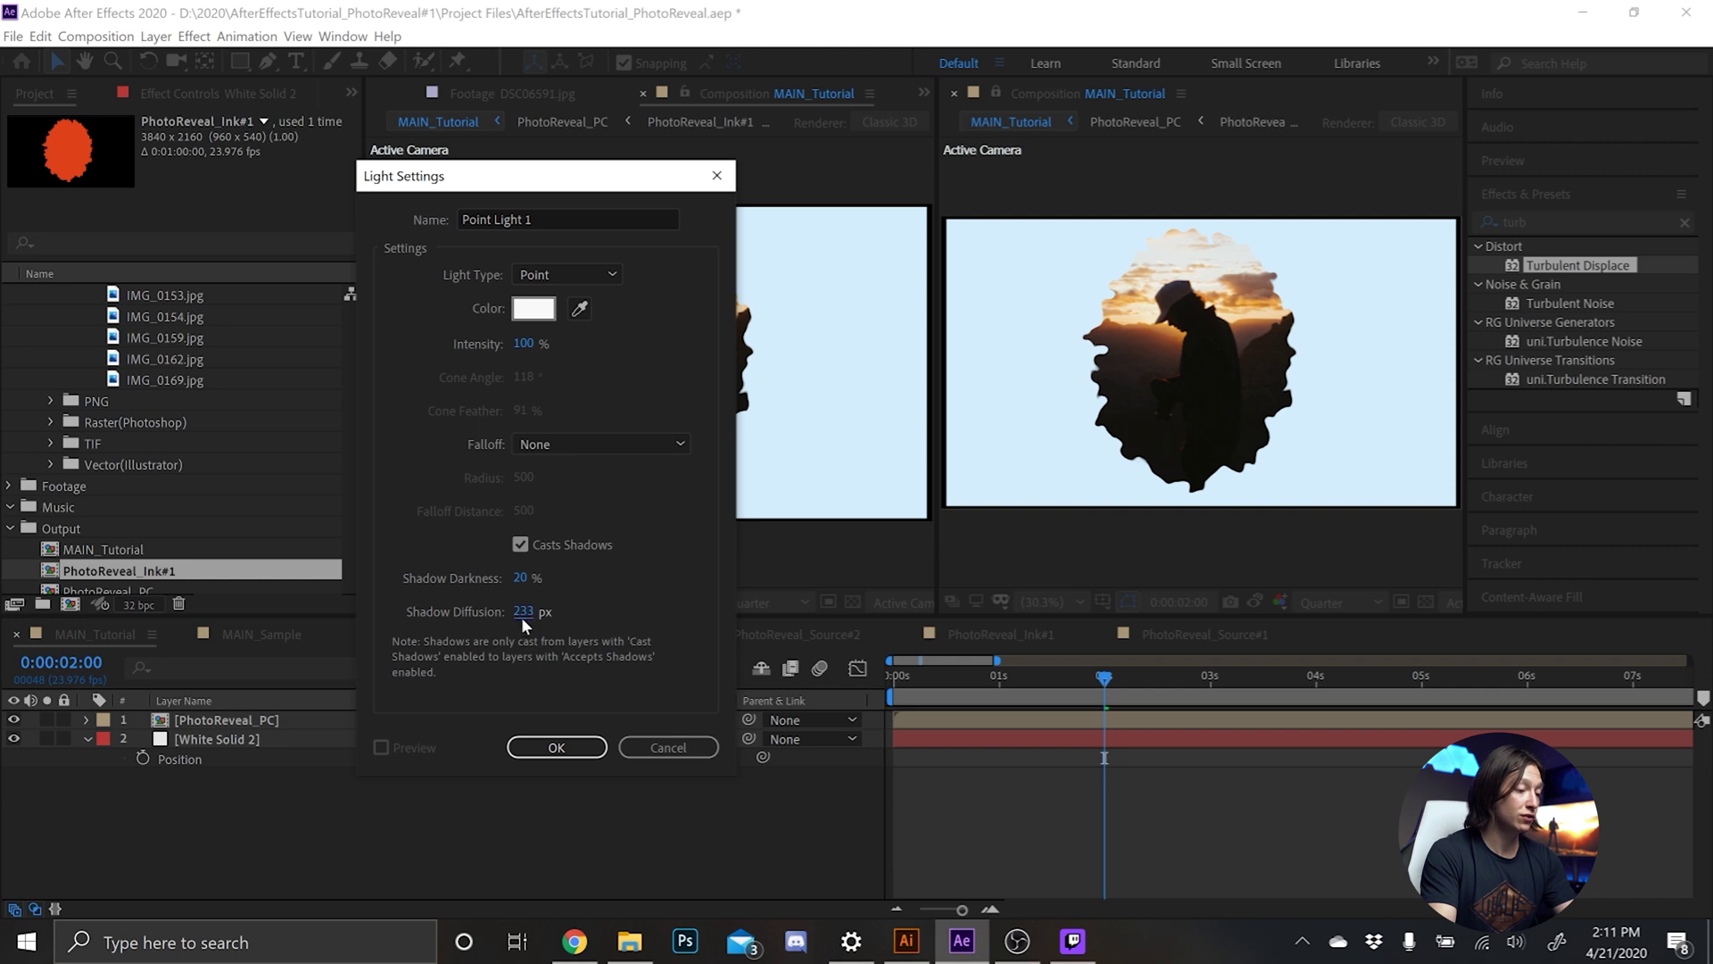
click(567, 750)
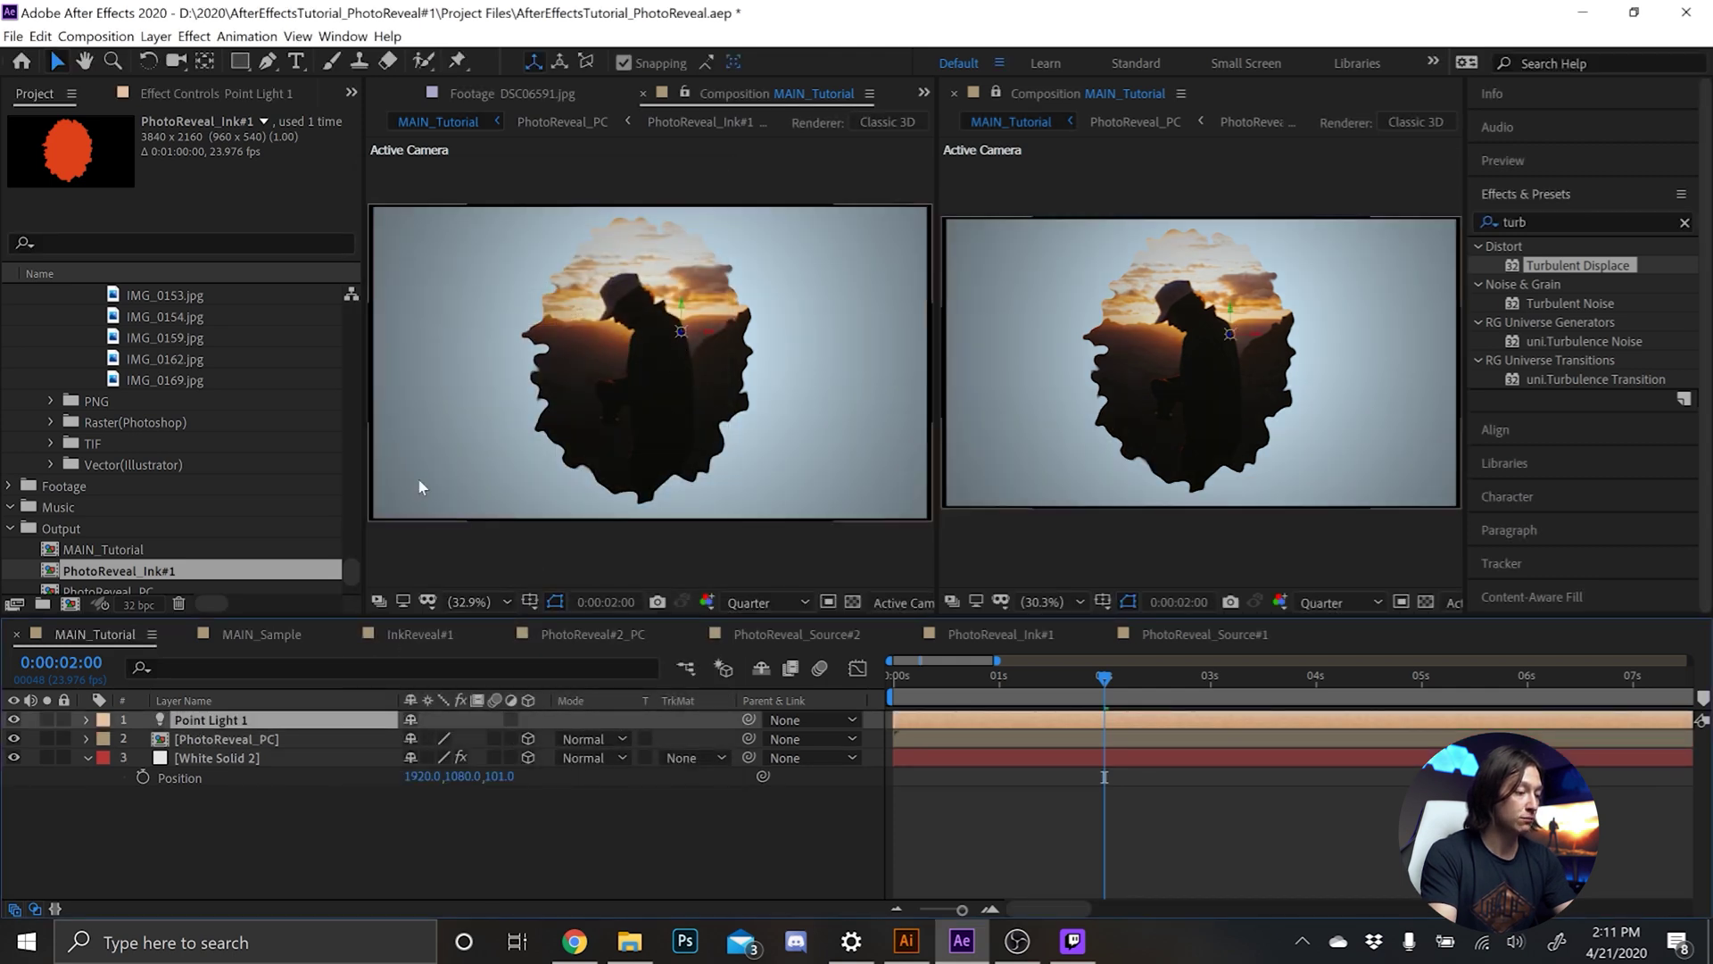
Move the light to 2430, 637, -1333.3 and set its shadows to 59% darkness, 125 px diffusion.
key(p)
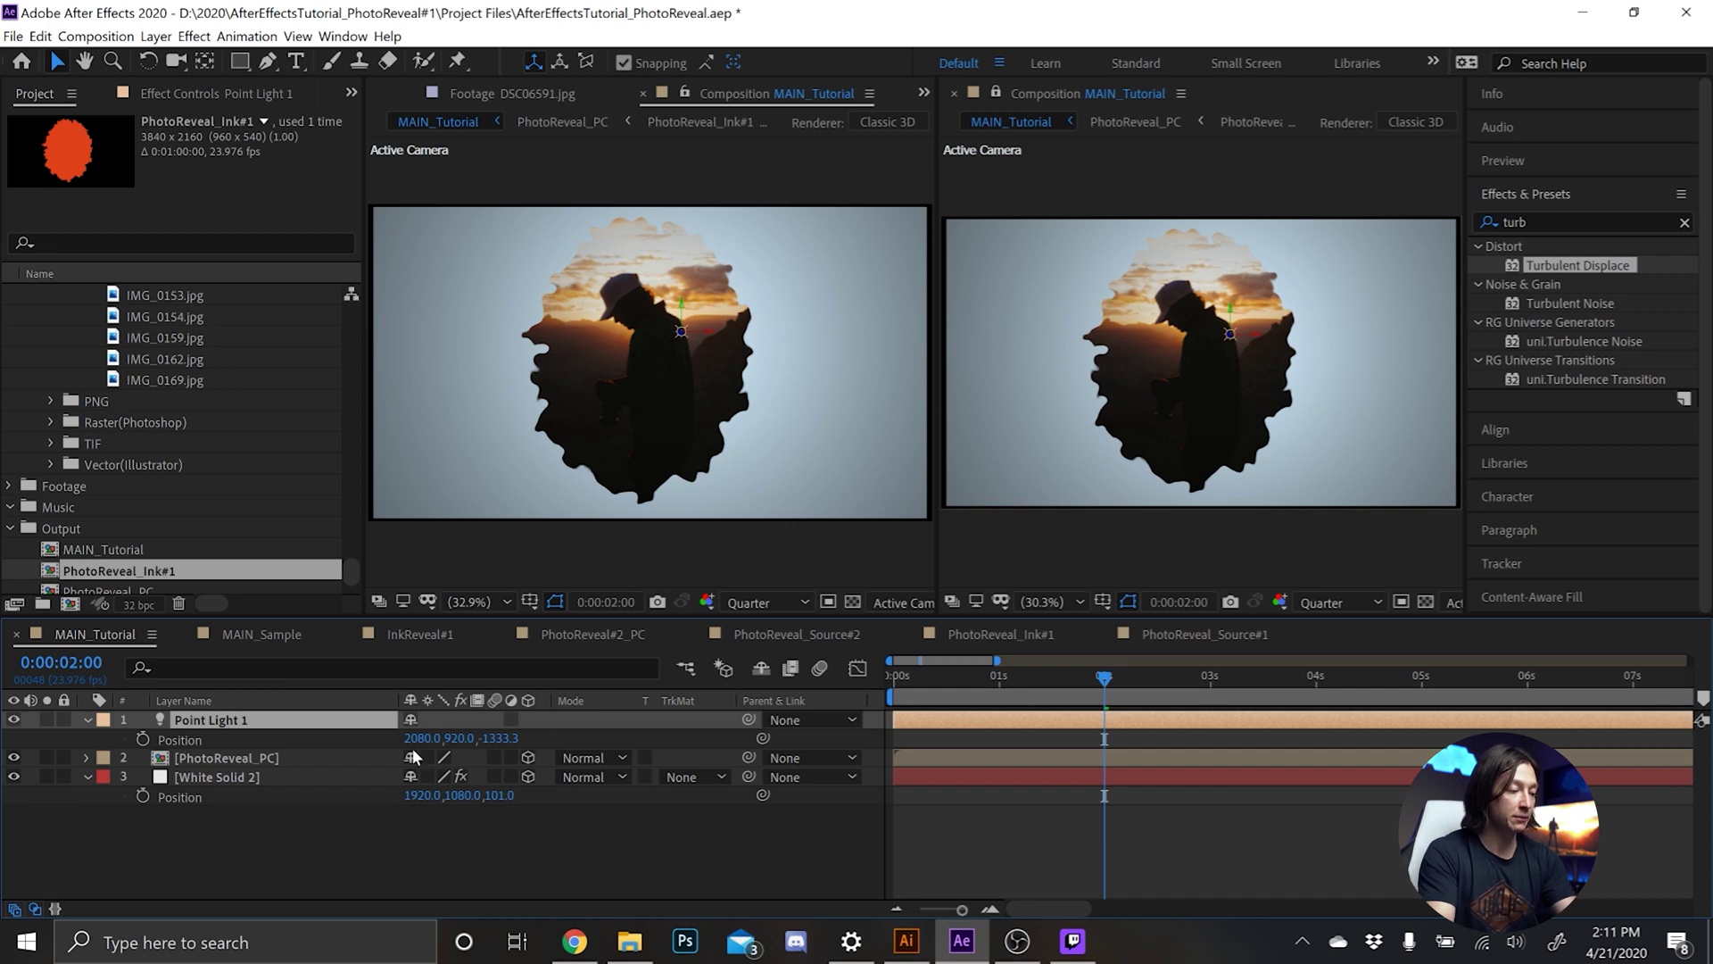
drag(421, 746, 462, 738)
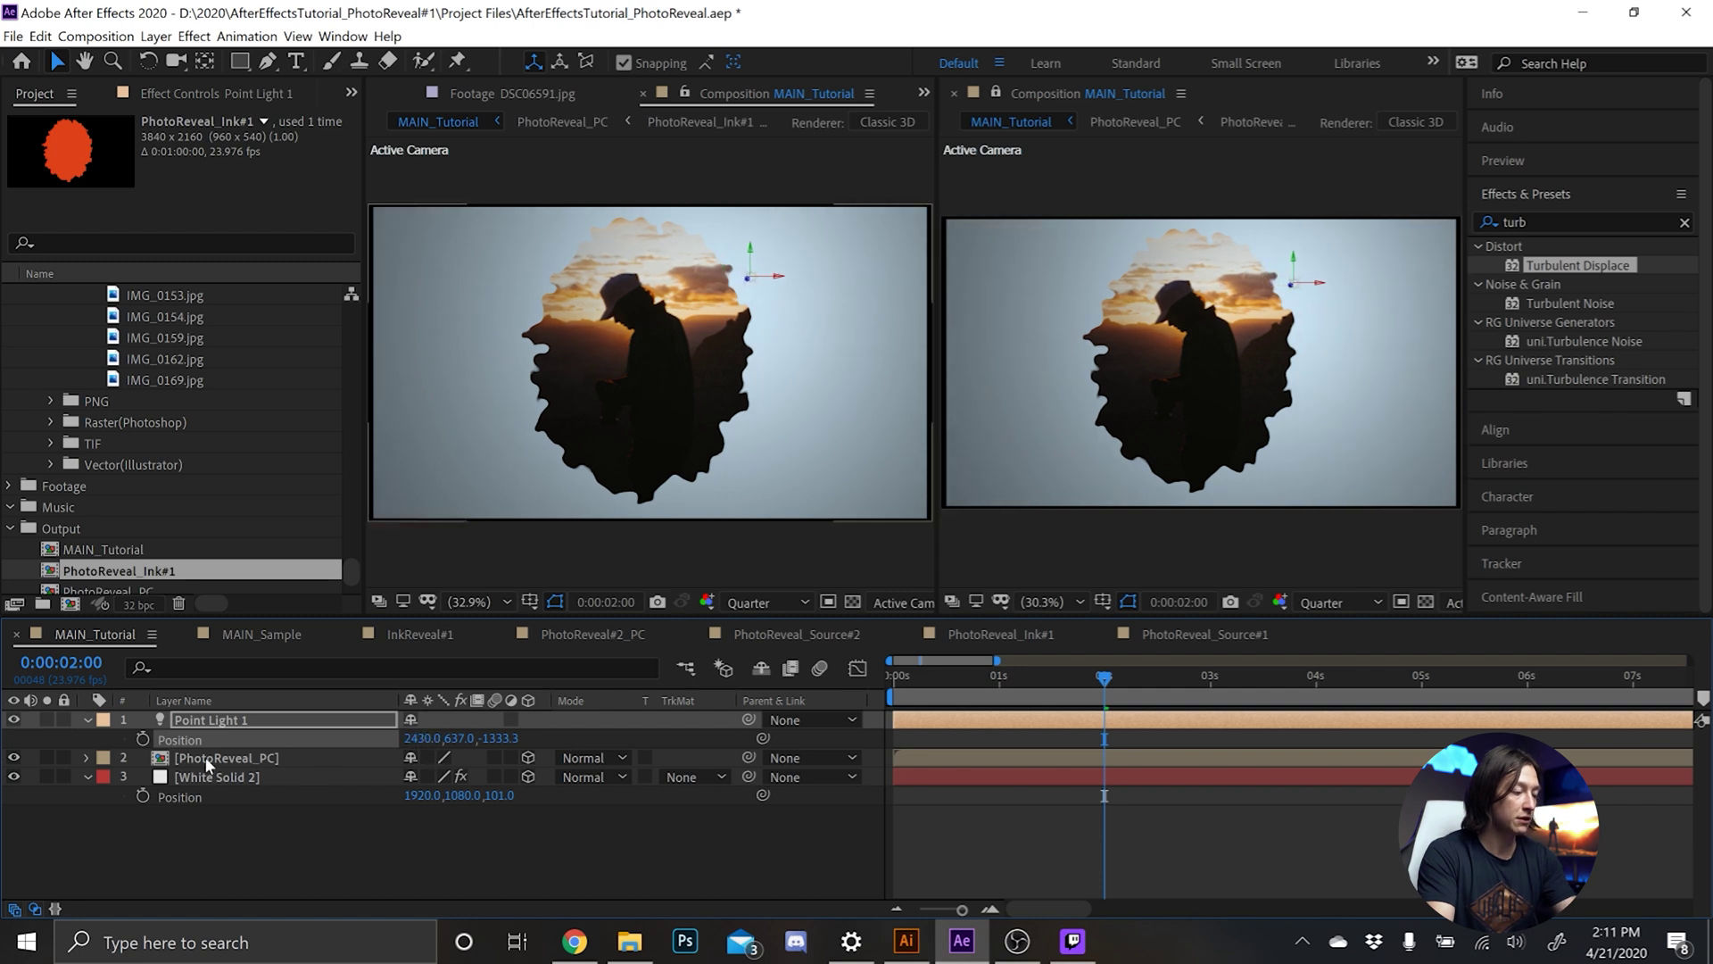
double_click(222, 720)
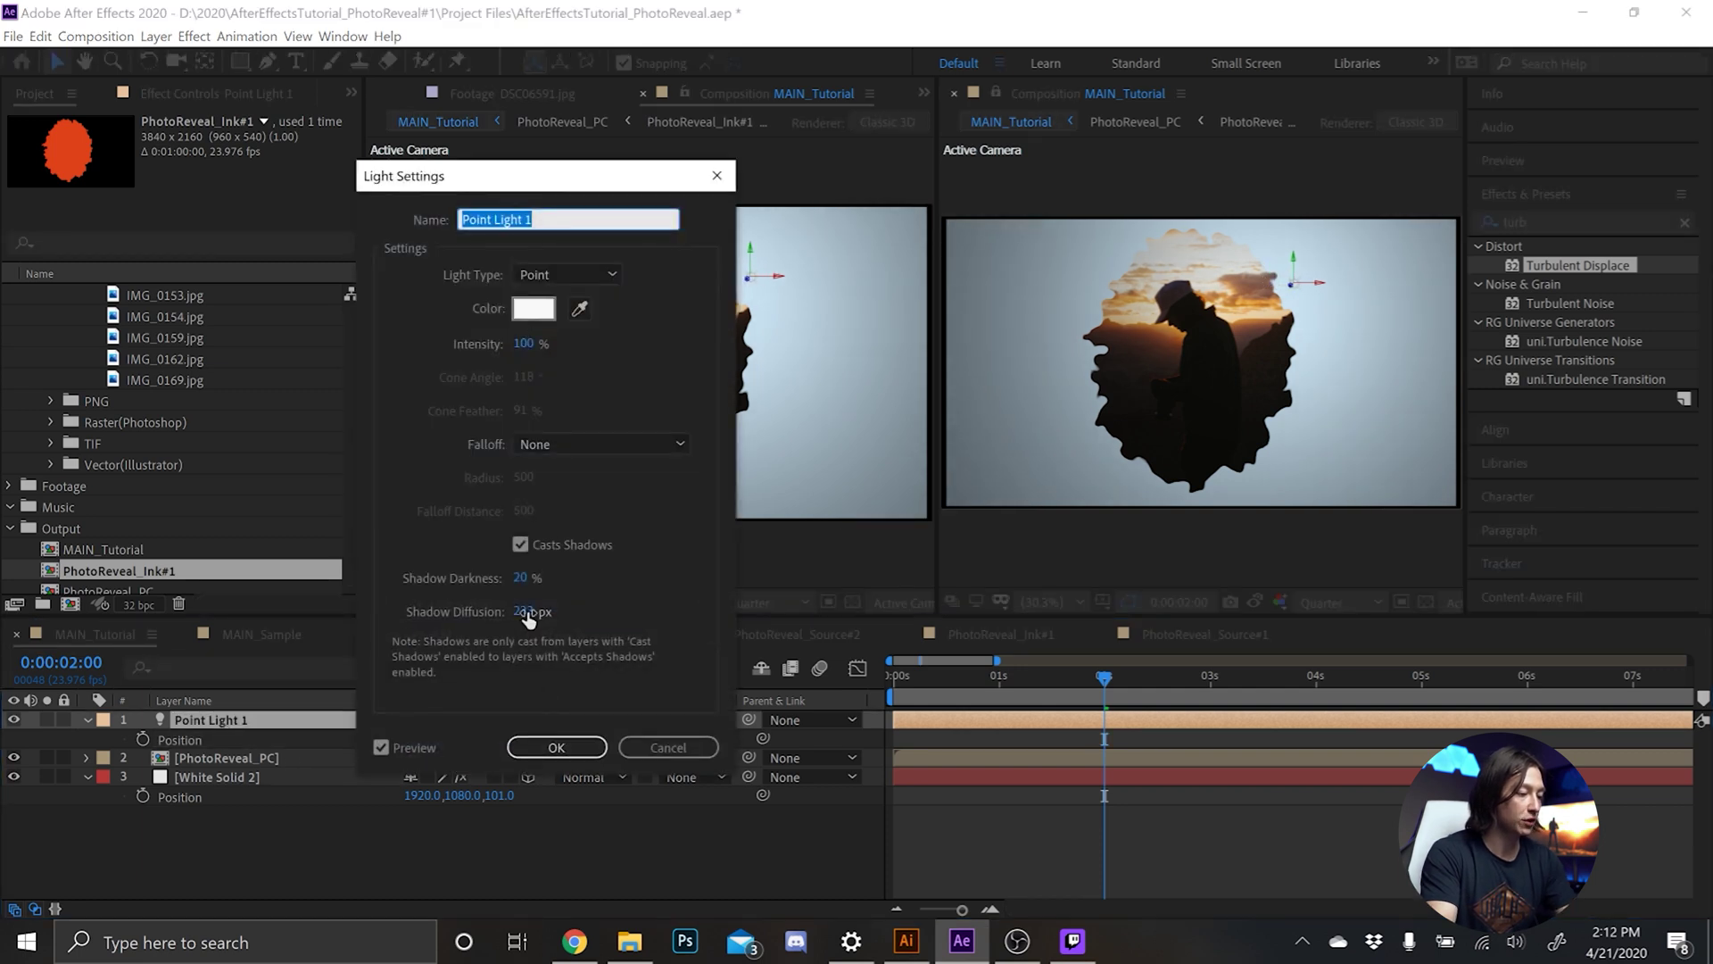
drag(457, 615, 407, 616)
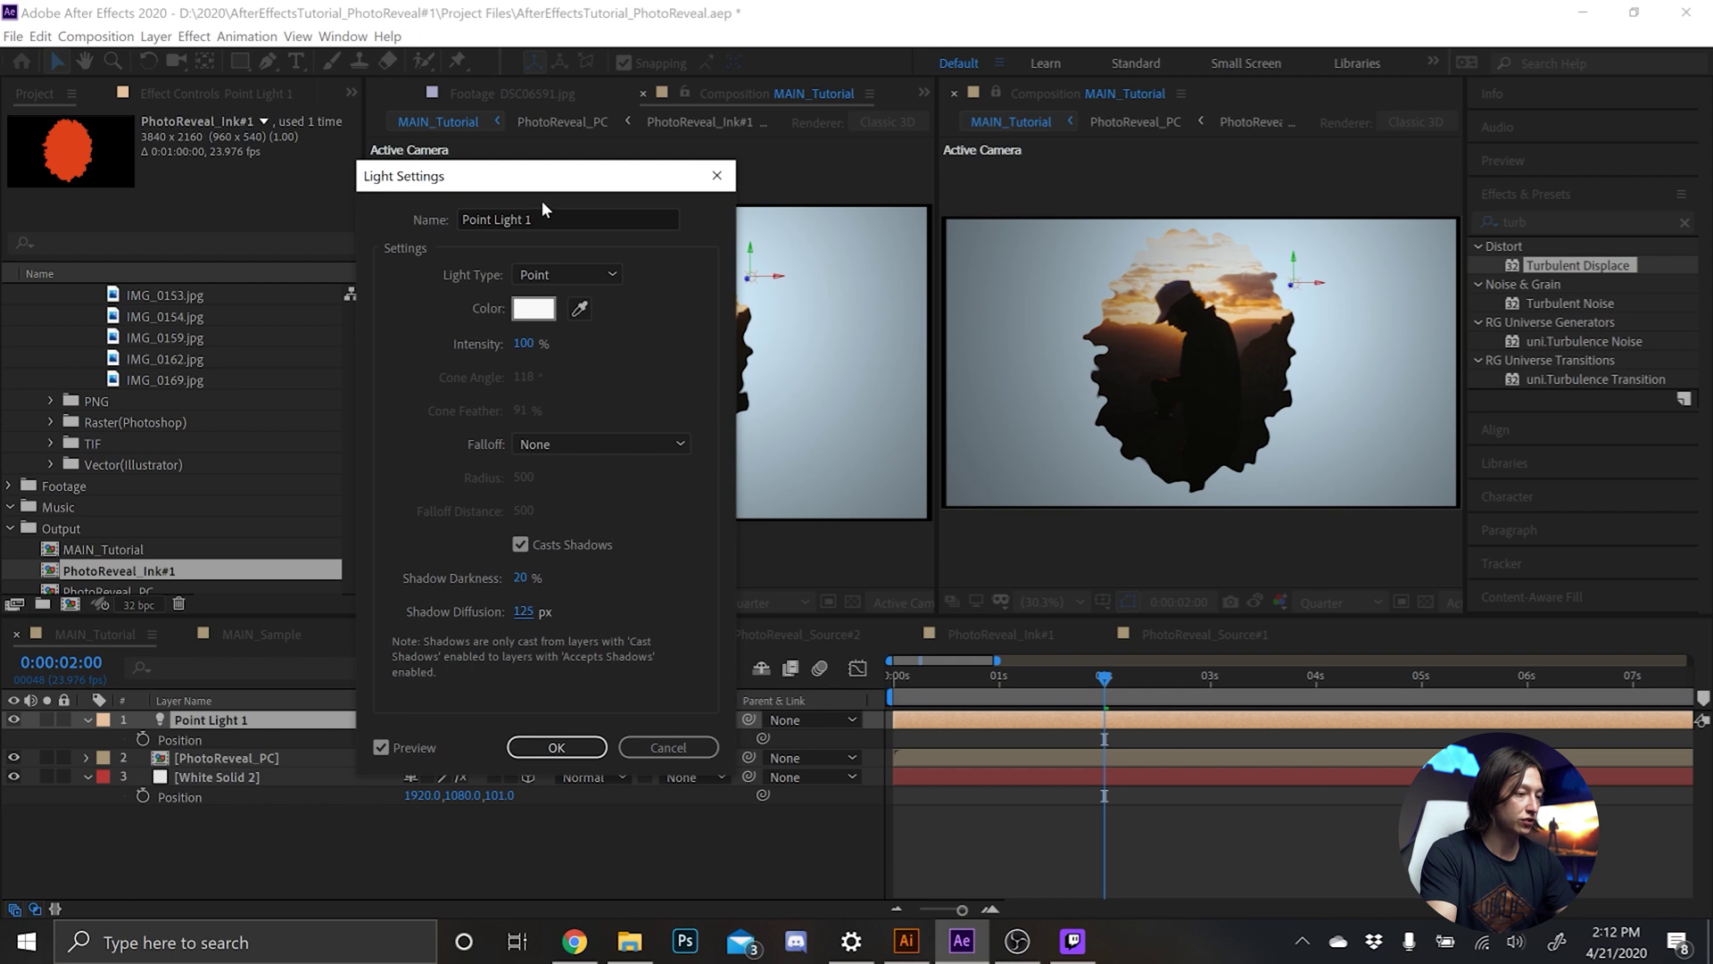
drag(497, 185, 197, 173)
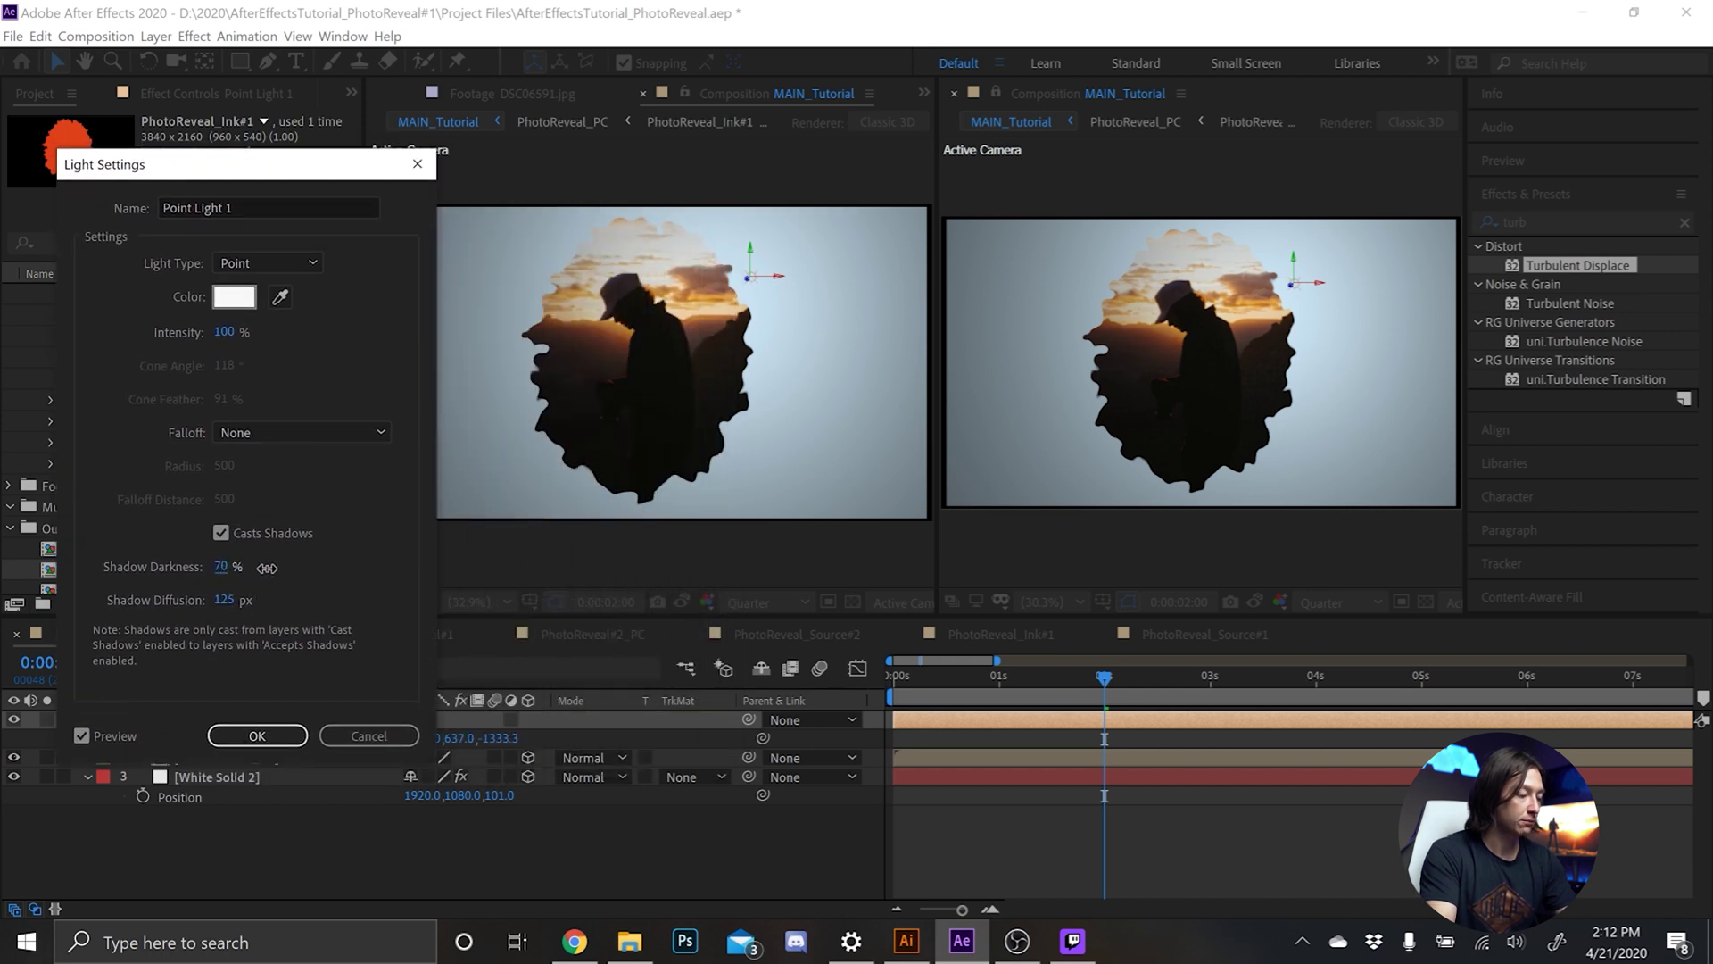
click(228, 735)
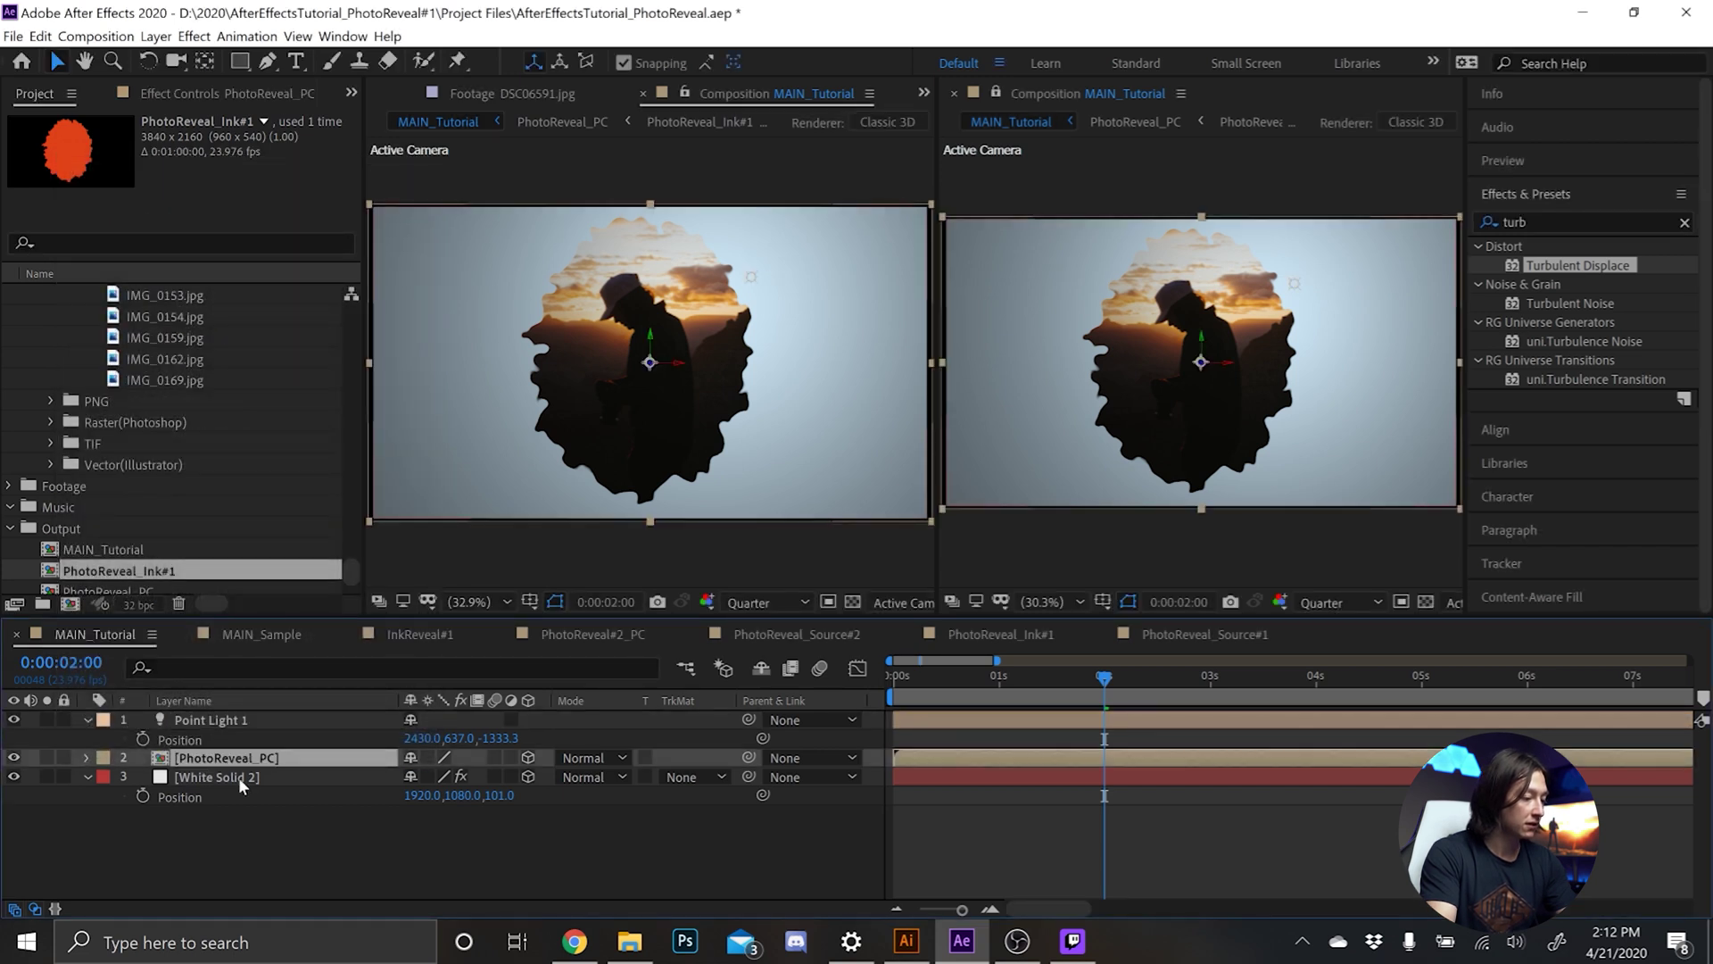
Push White Solid 2 back to Z 243 and turn on Casts Shadows for PhotoReveal_PC.
click(239, 758)
key(p)
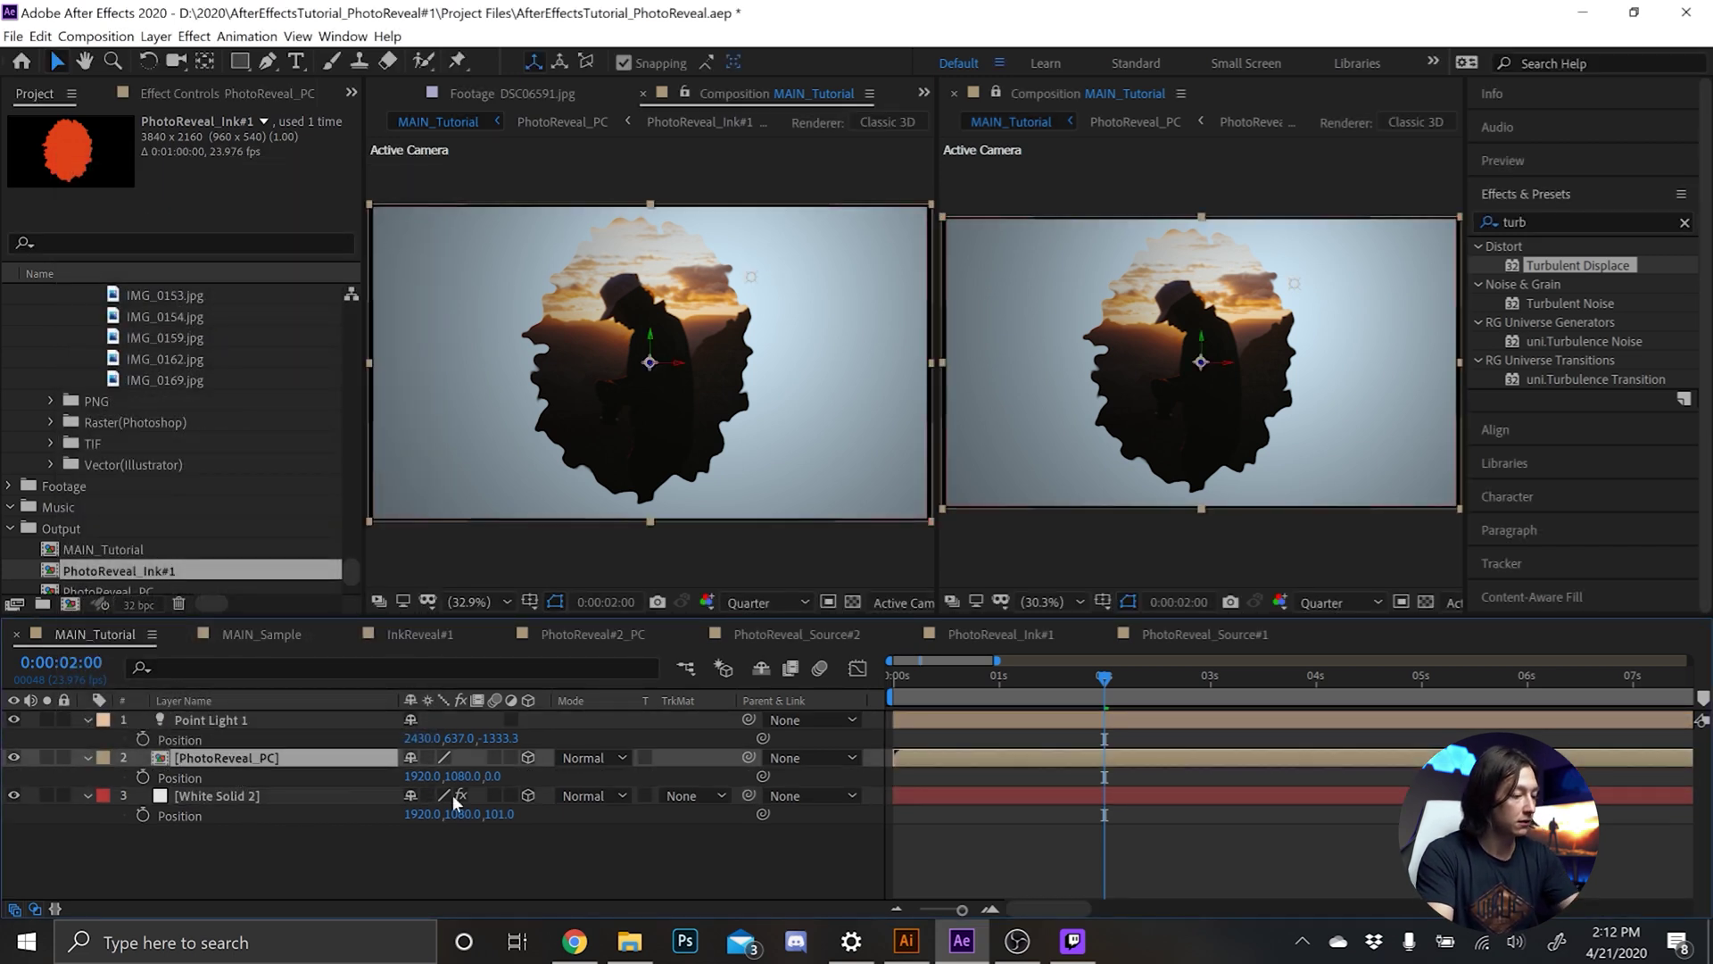
drag(500, 814, 670, 832)
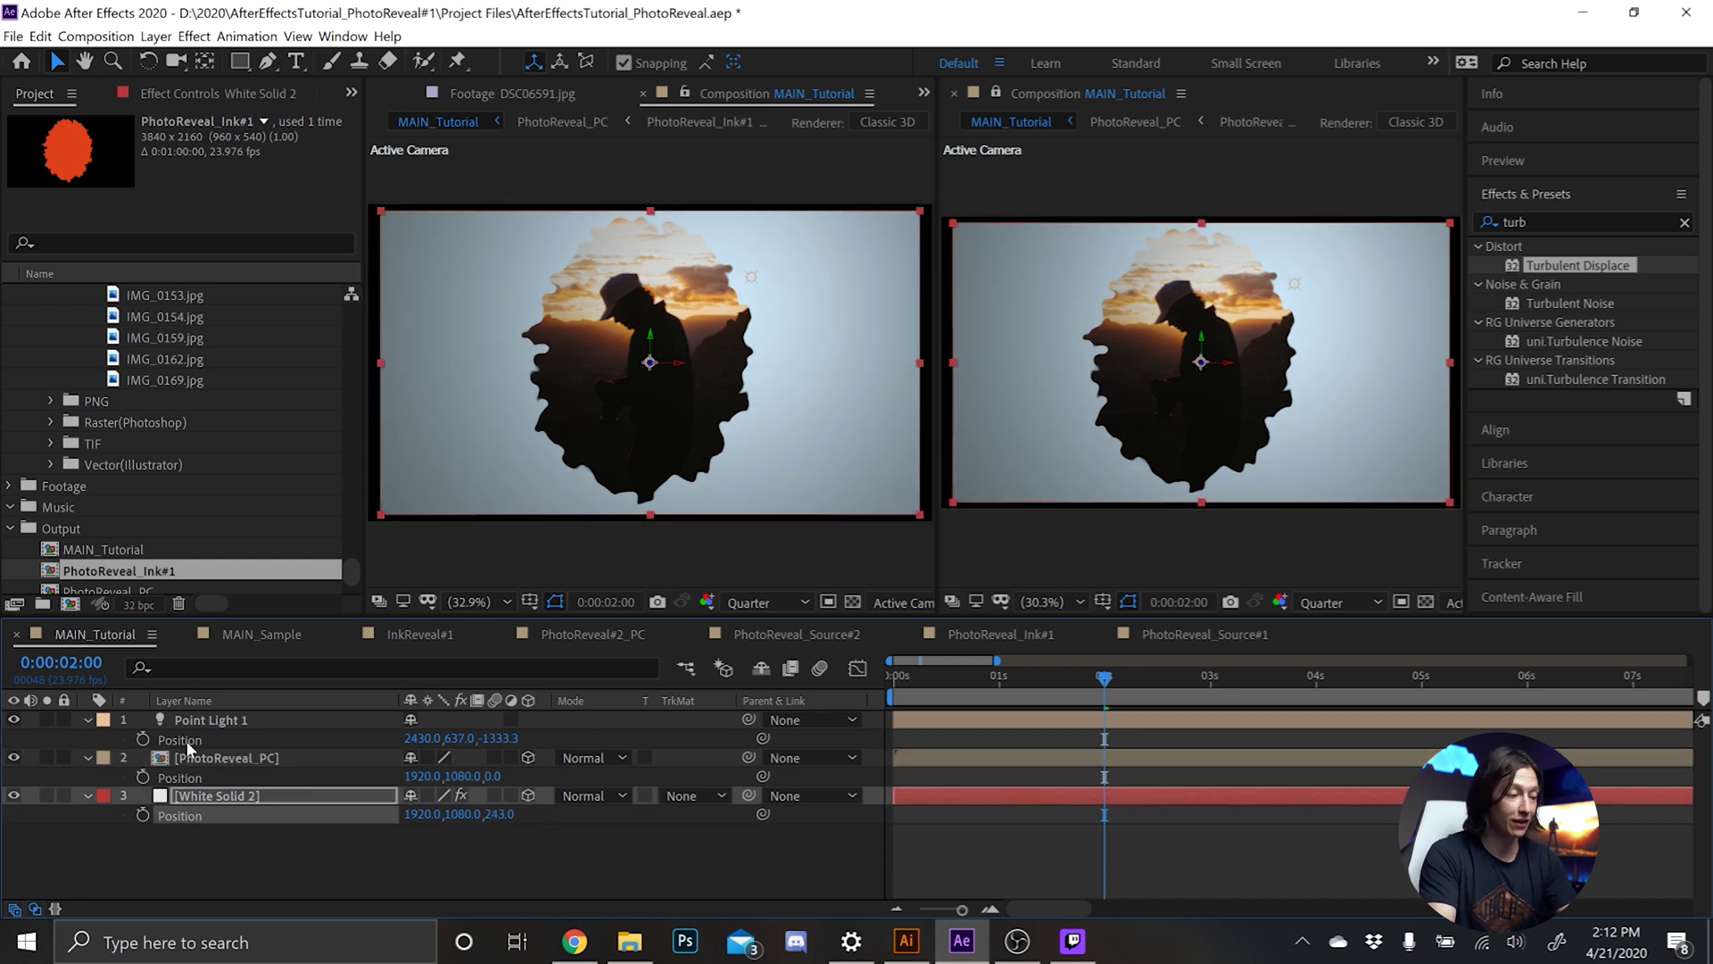
double_click(233, 757)
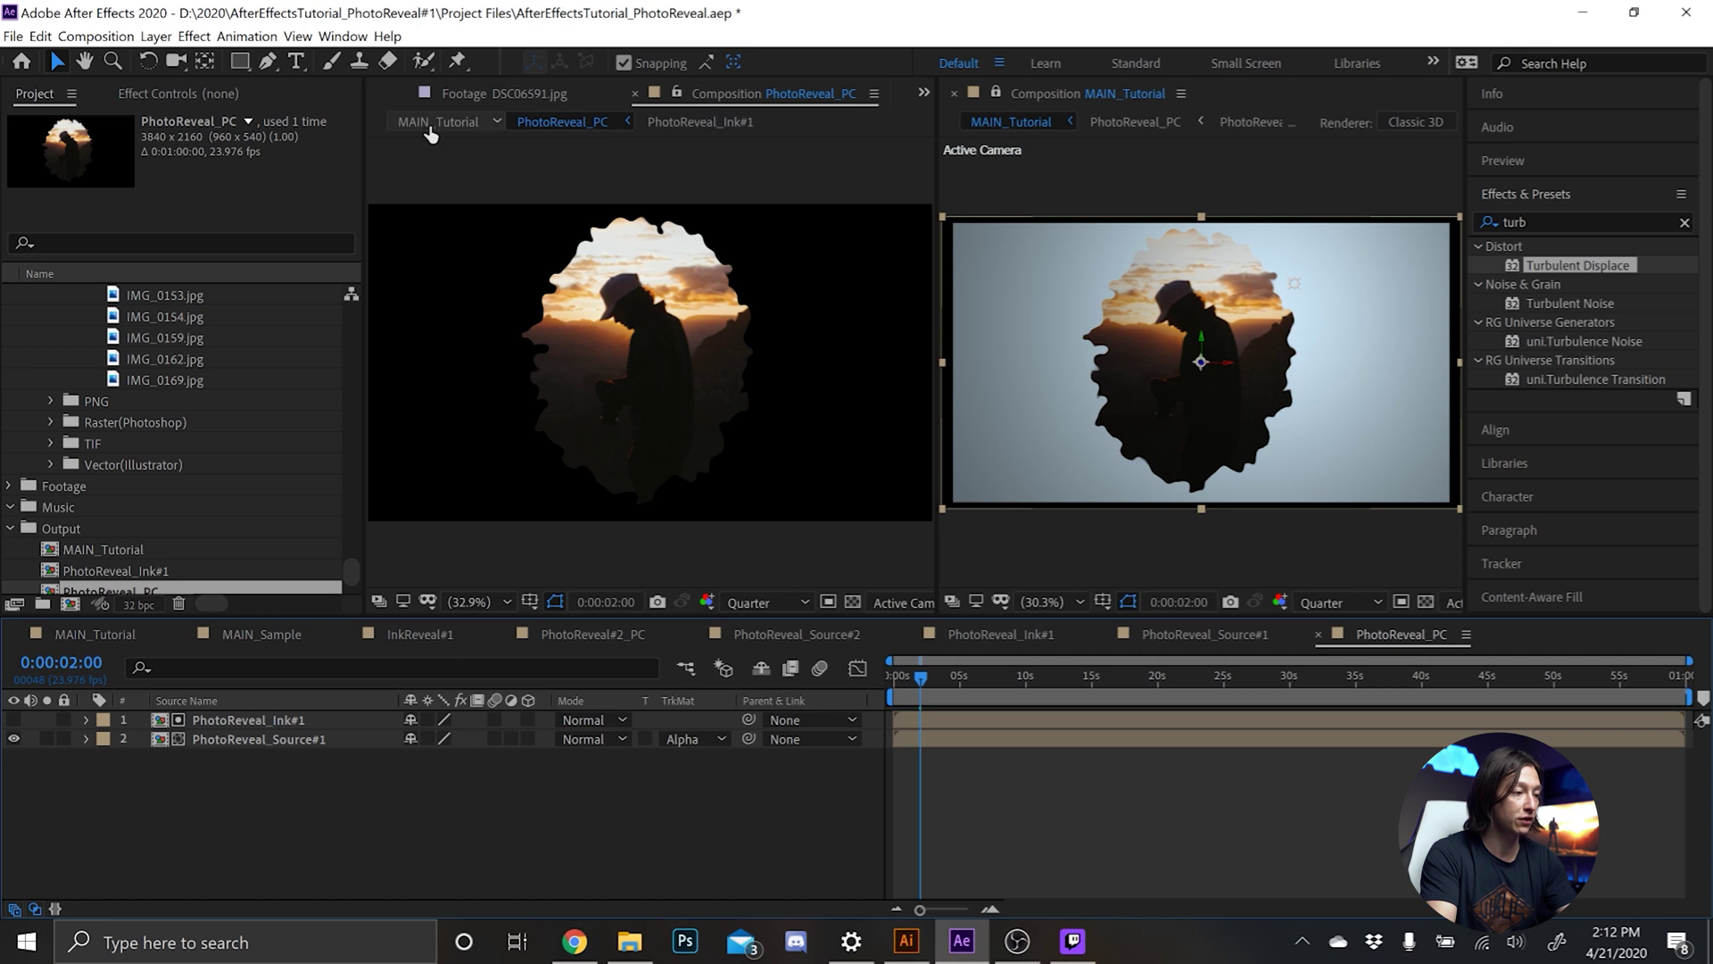
click(435, 122)
key(a)
key(a)
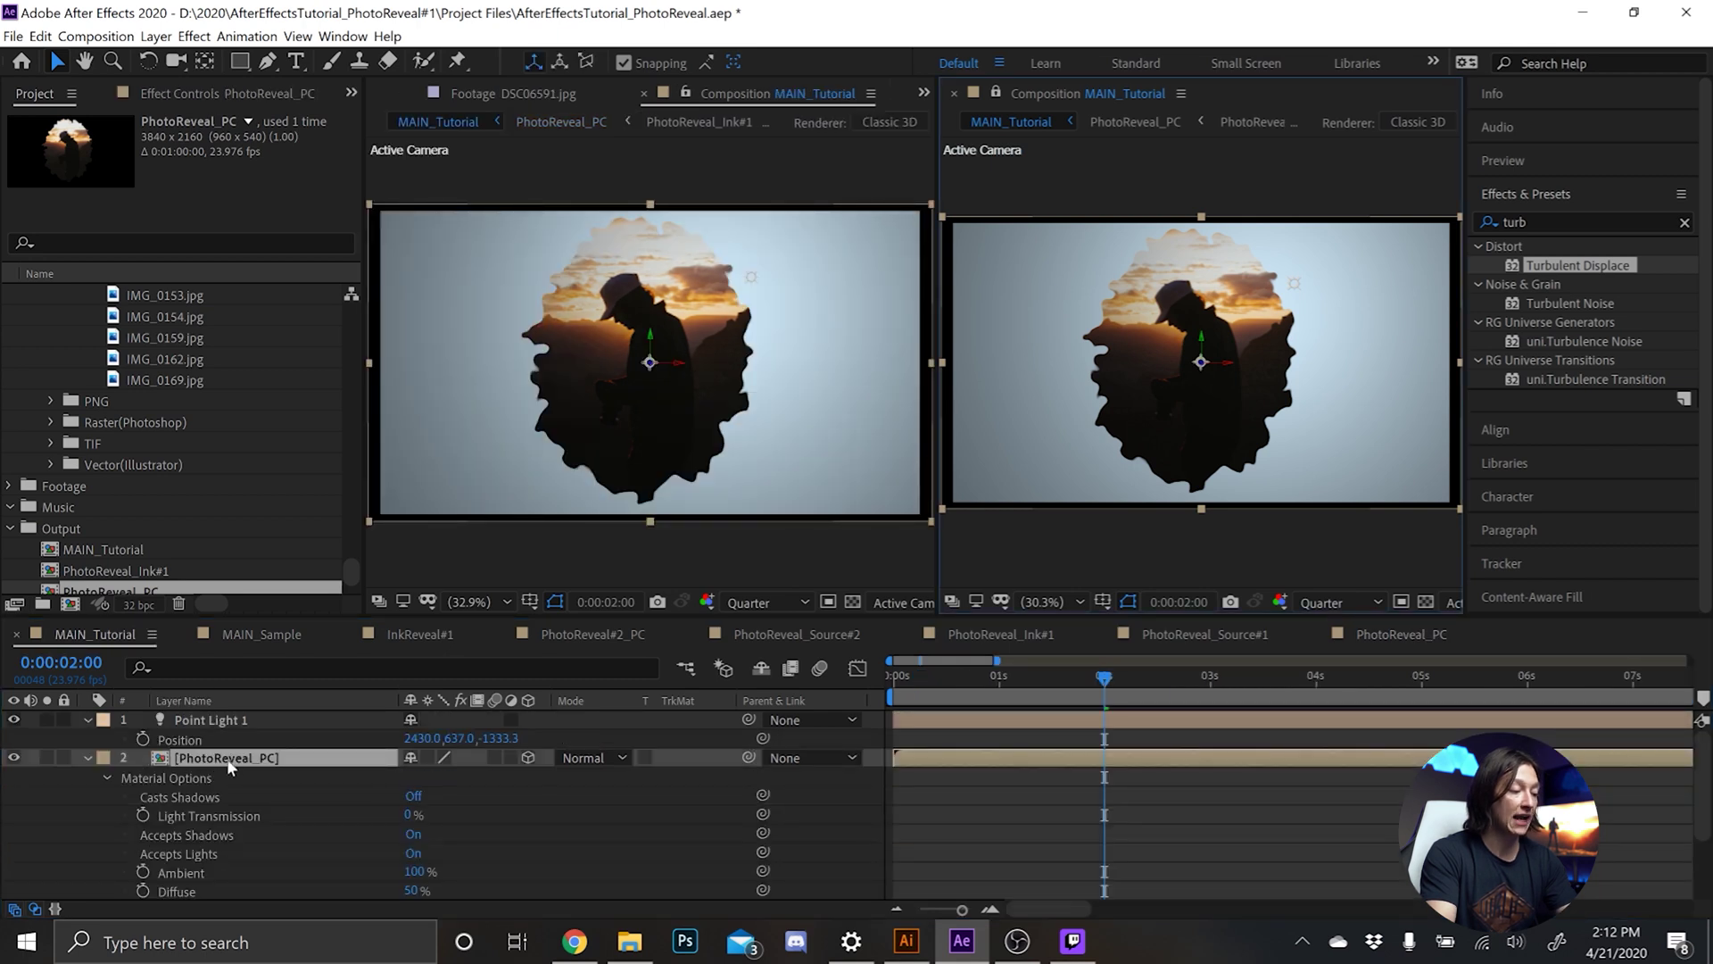
click(413, 795)
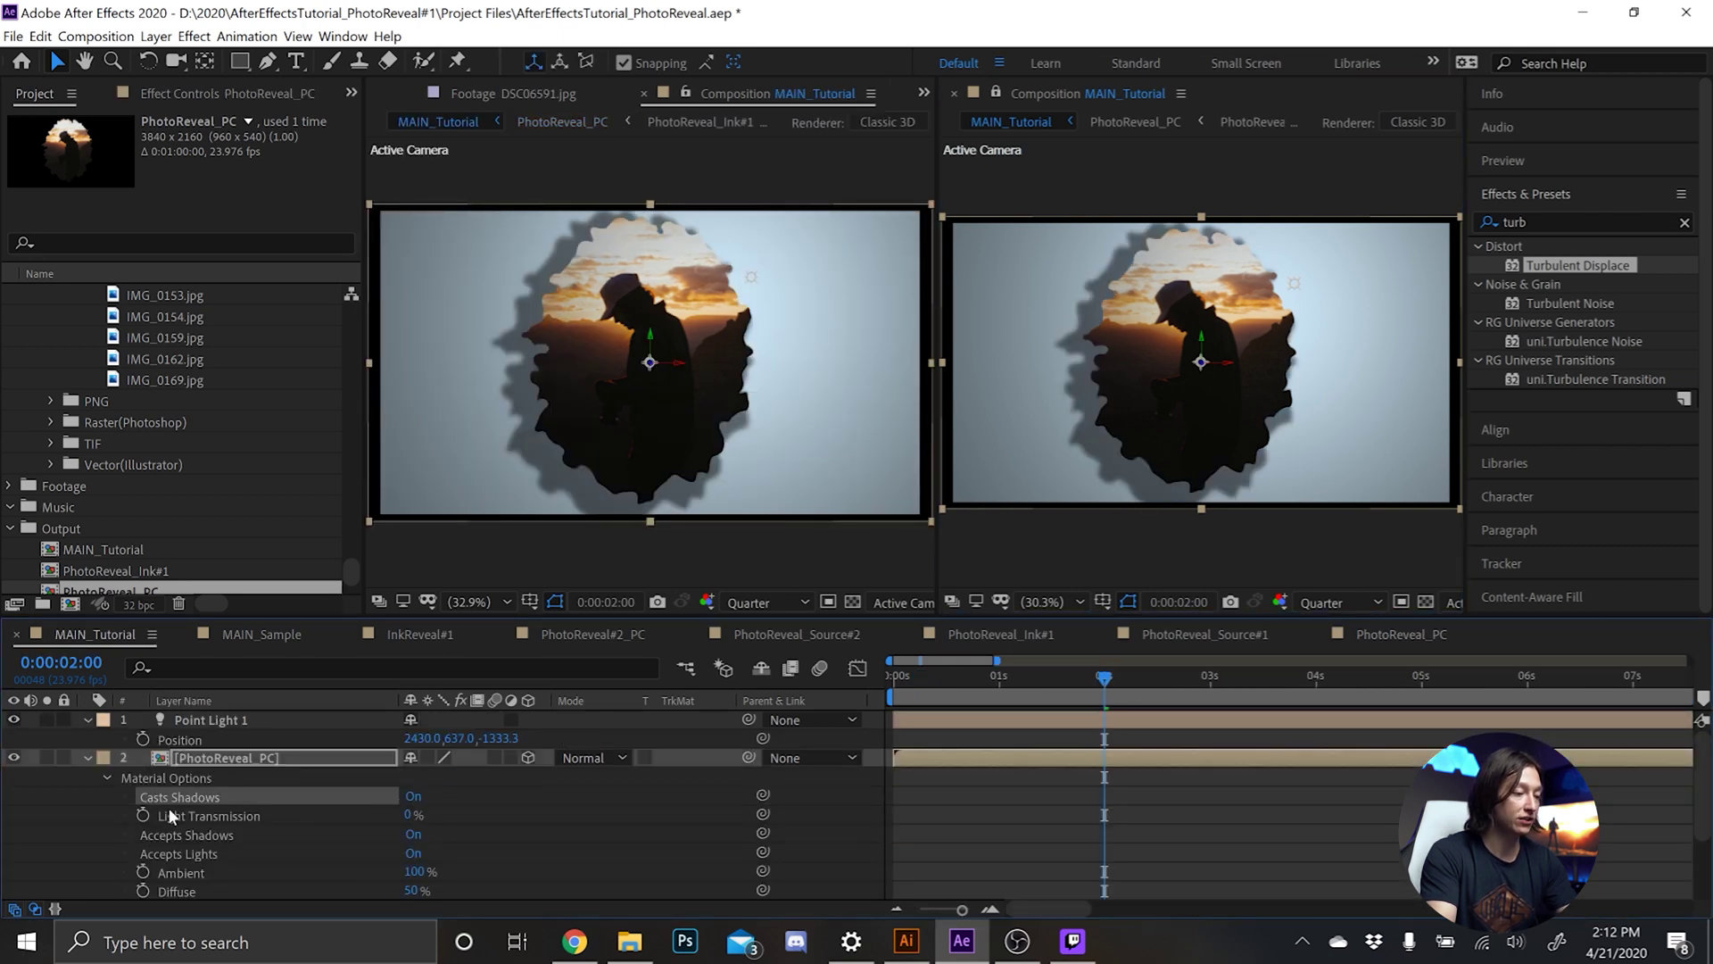
click(85, 757)
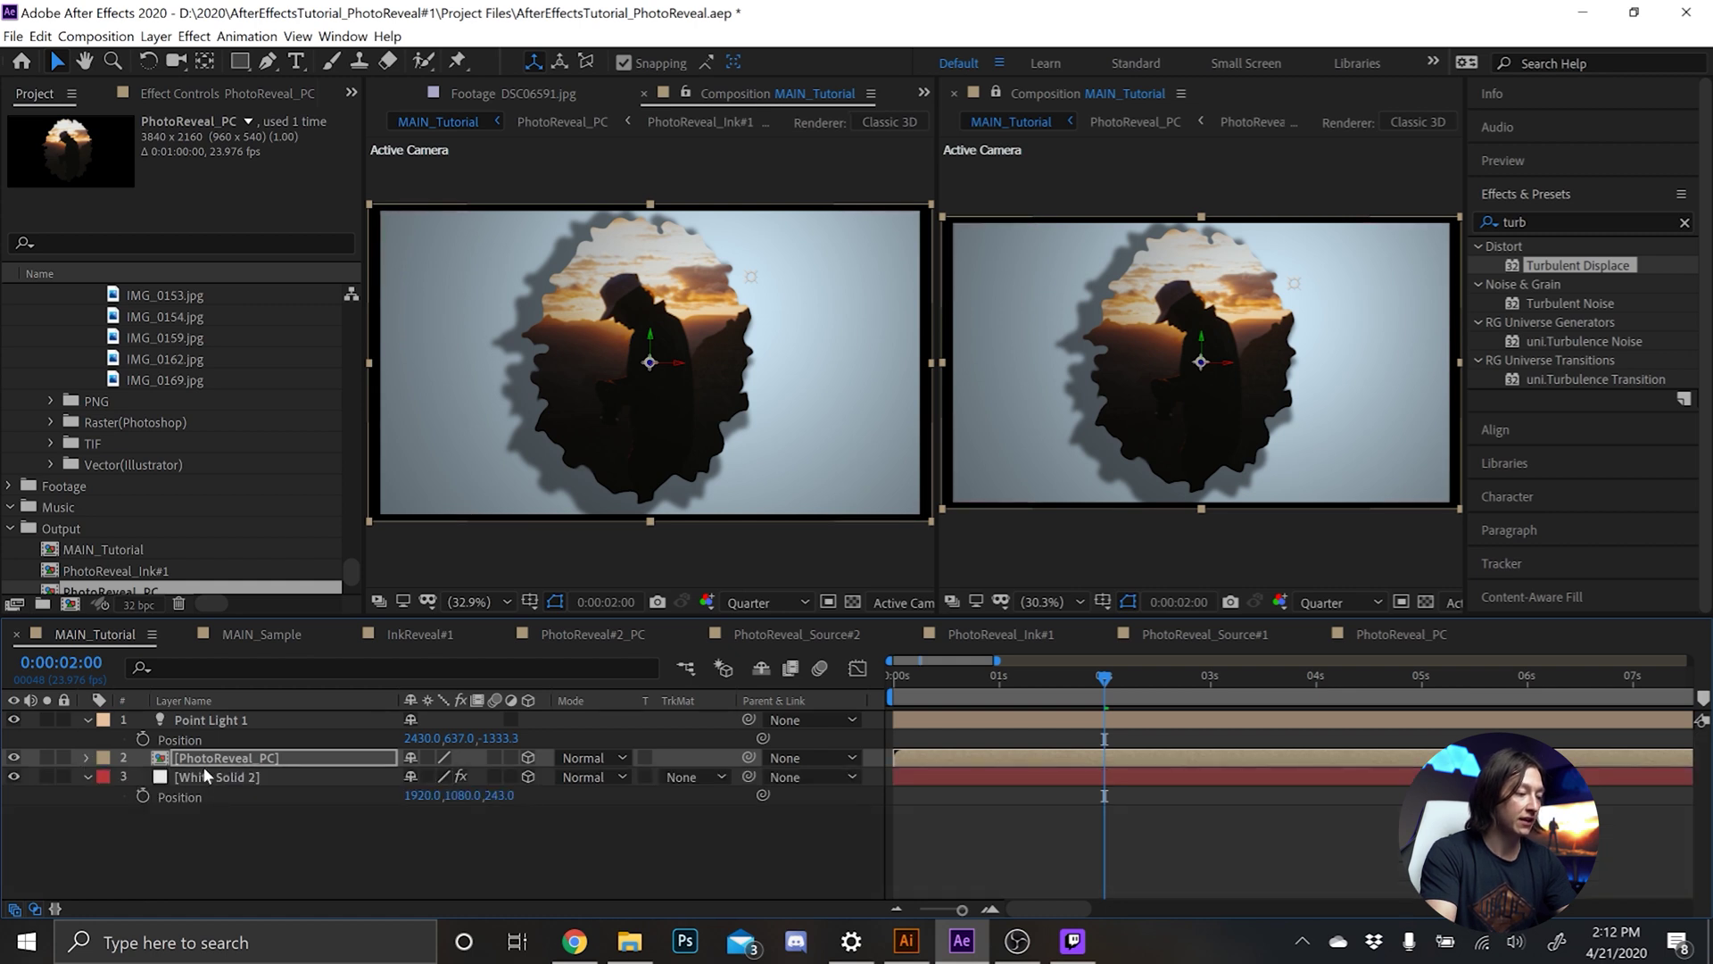
Soften Point Light 1's shadows to 16% darkness and 250 px diffusion, then return to the start.
double_click(210, 721)
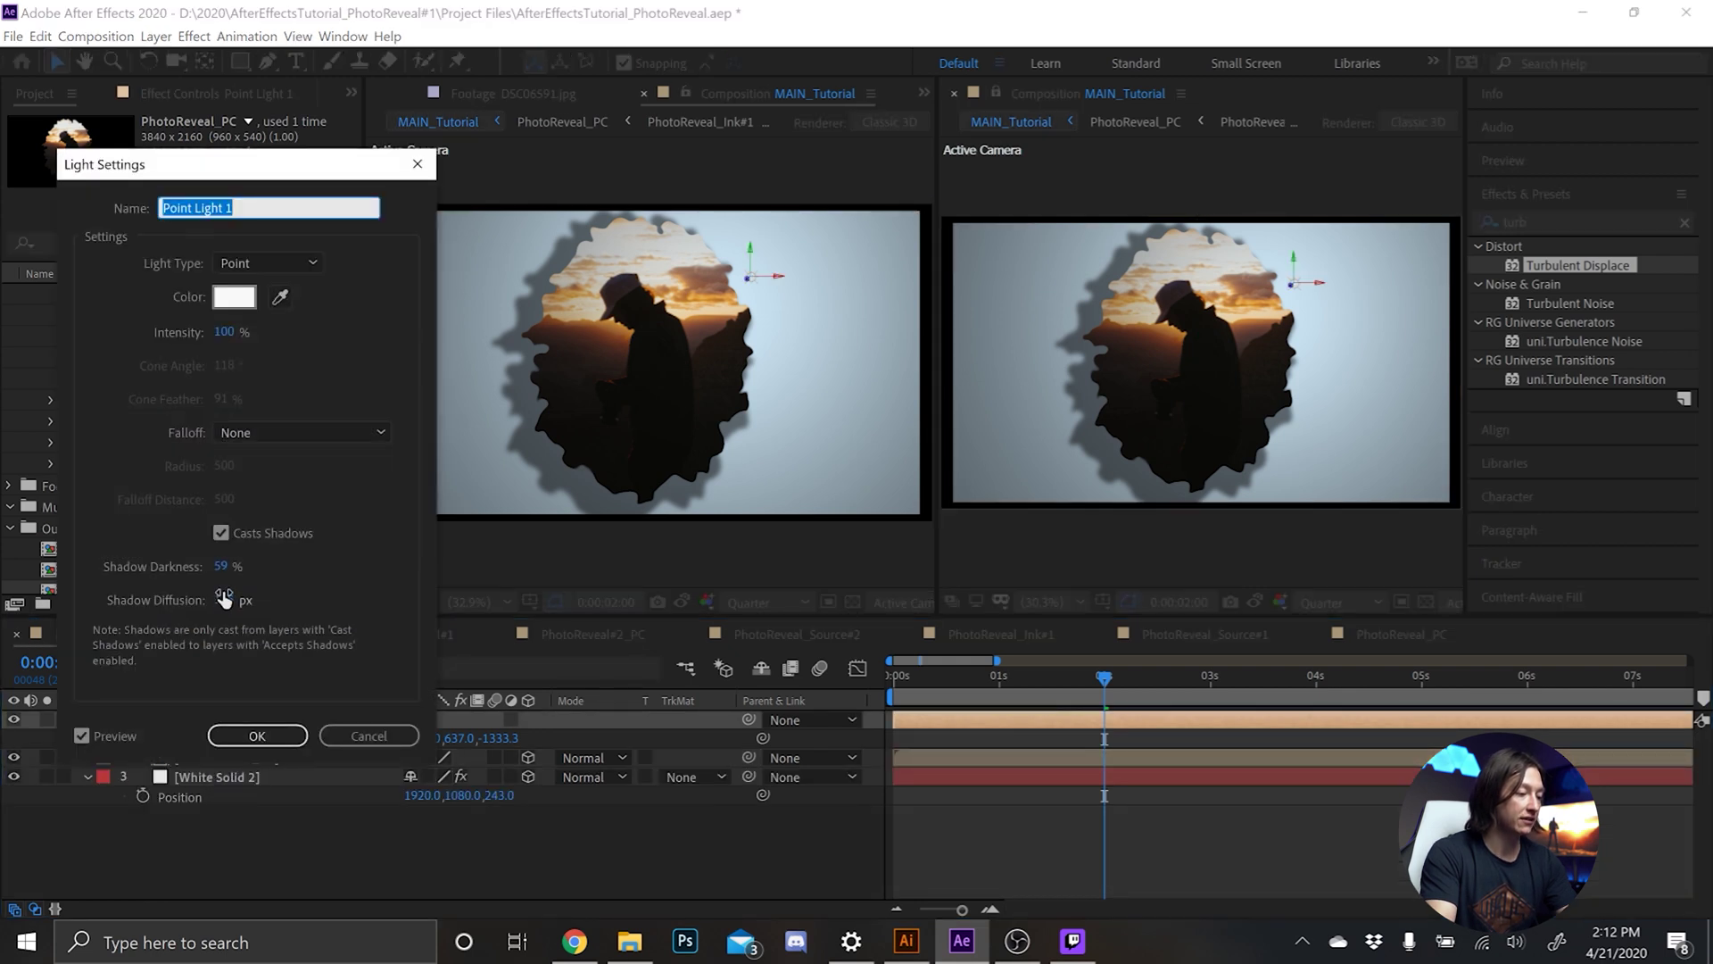
drag(221, 565, 156, 580)
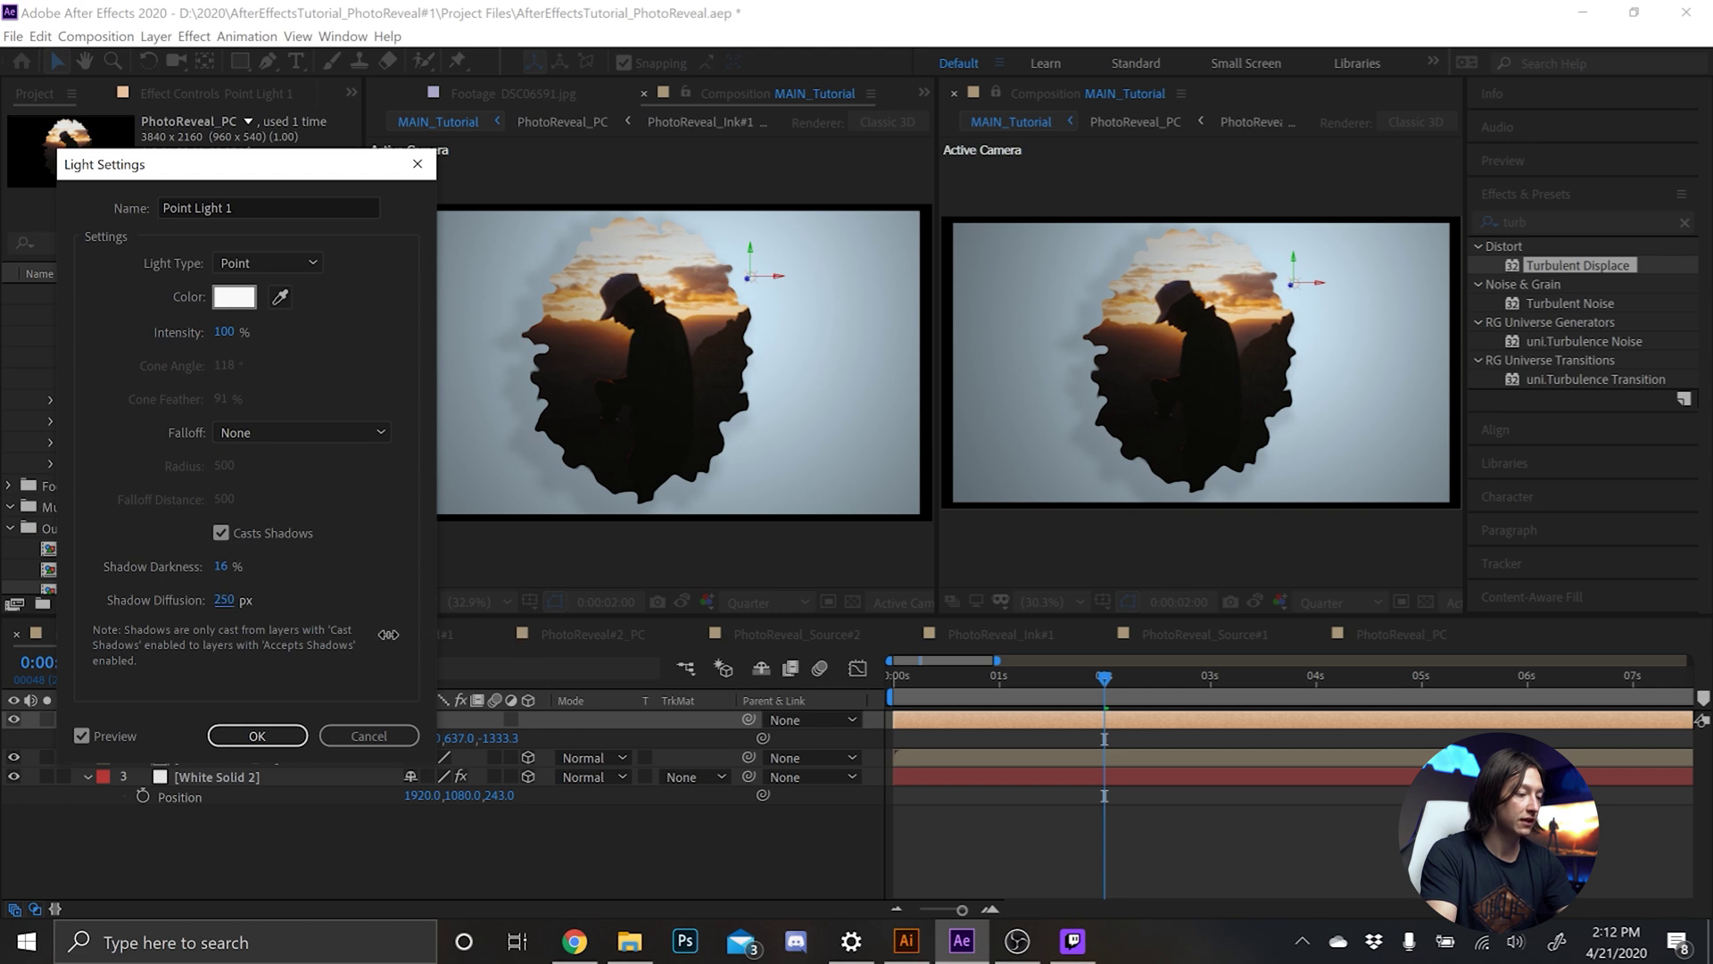
click(257, 735)
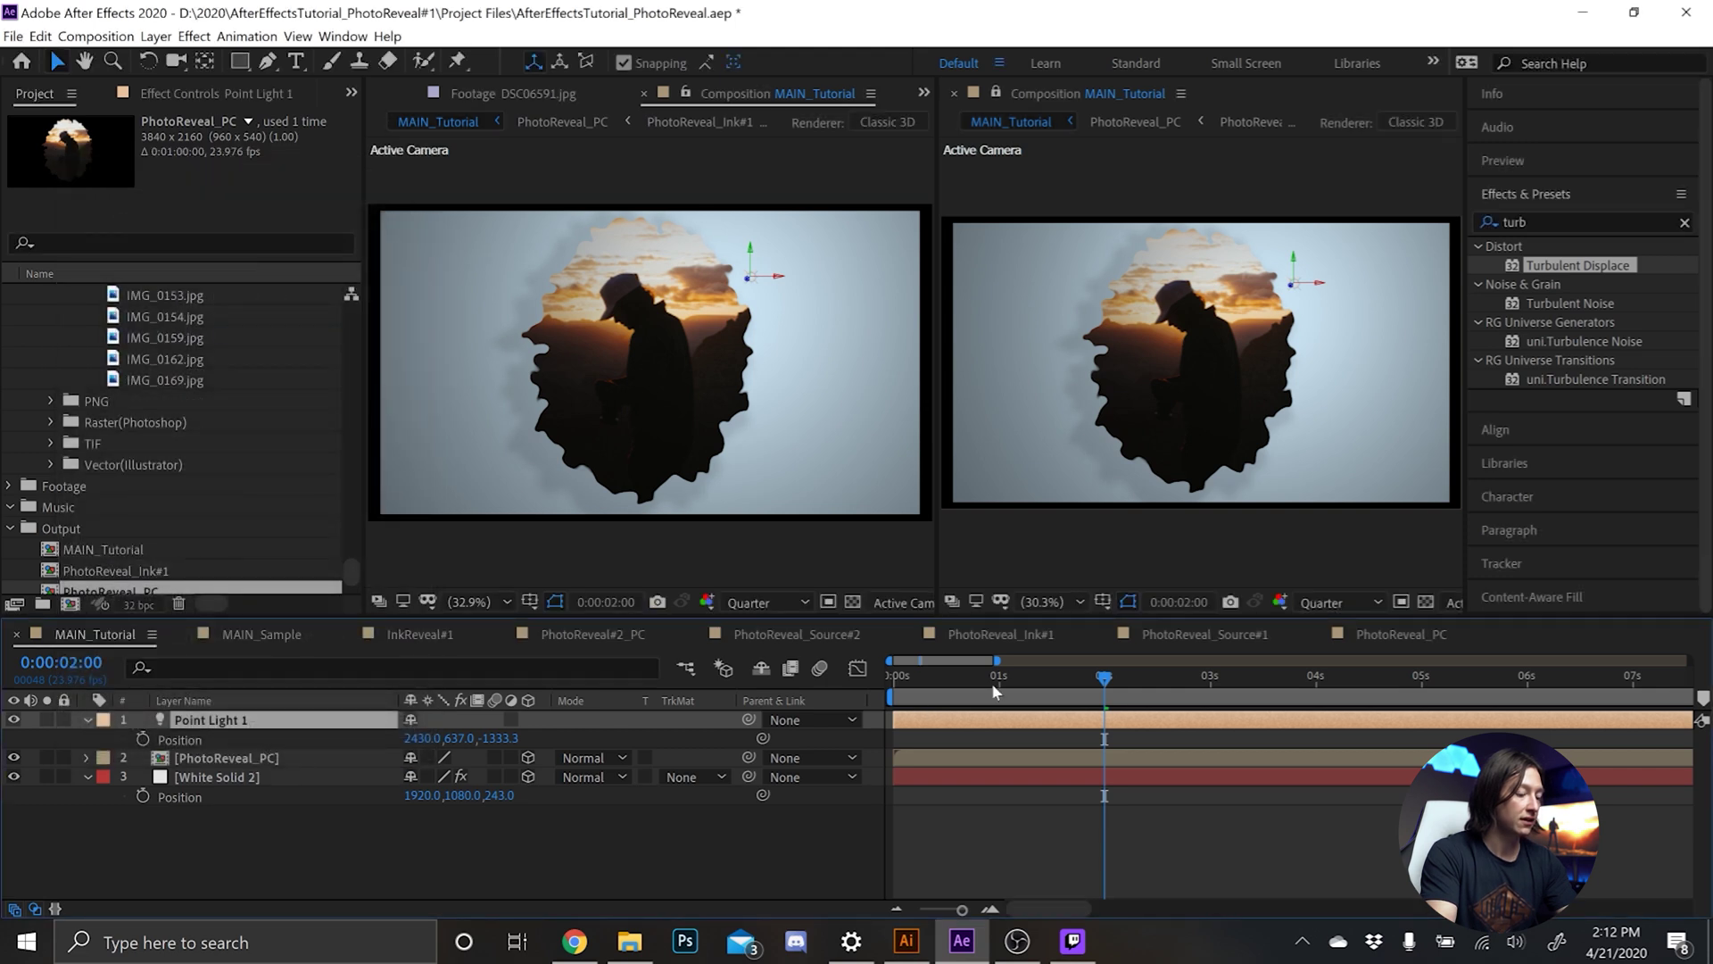
drag(992, 682, 860, 682)
Scale White Solid 2 to 133% so the pale blue backdrop fills the frame, and preview it.
click(194, 775)
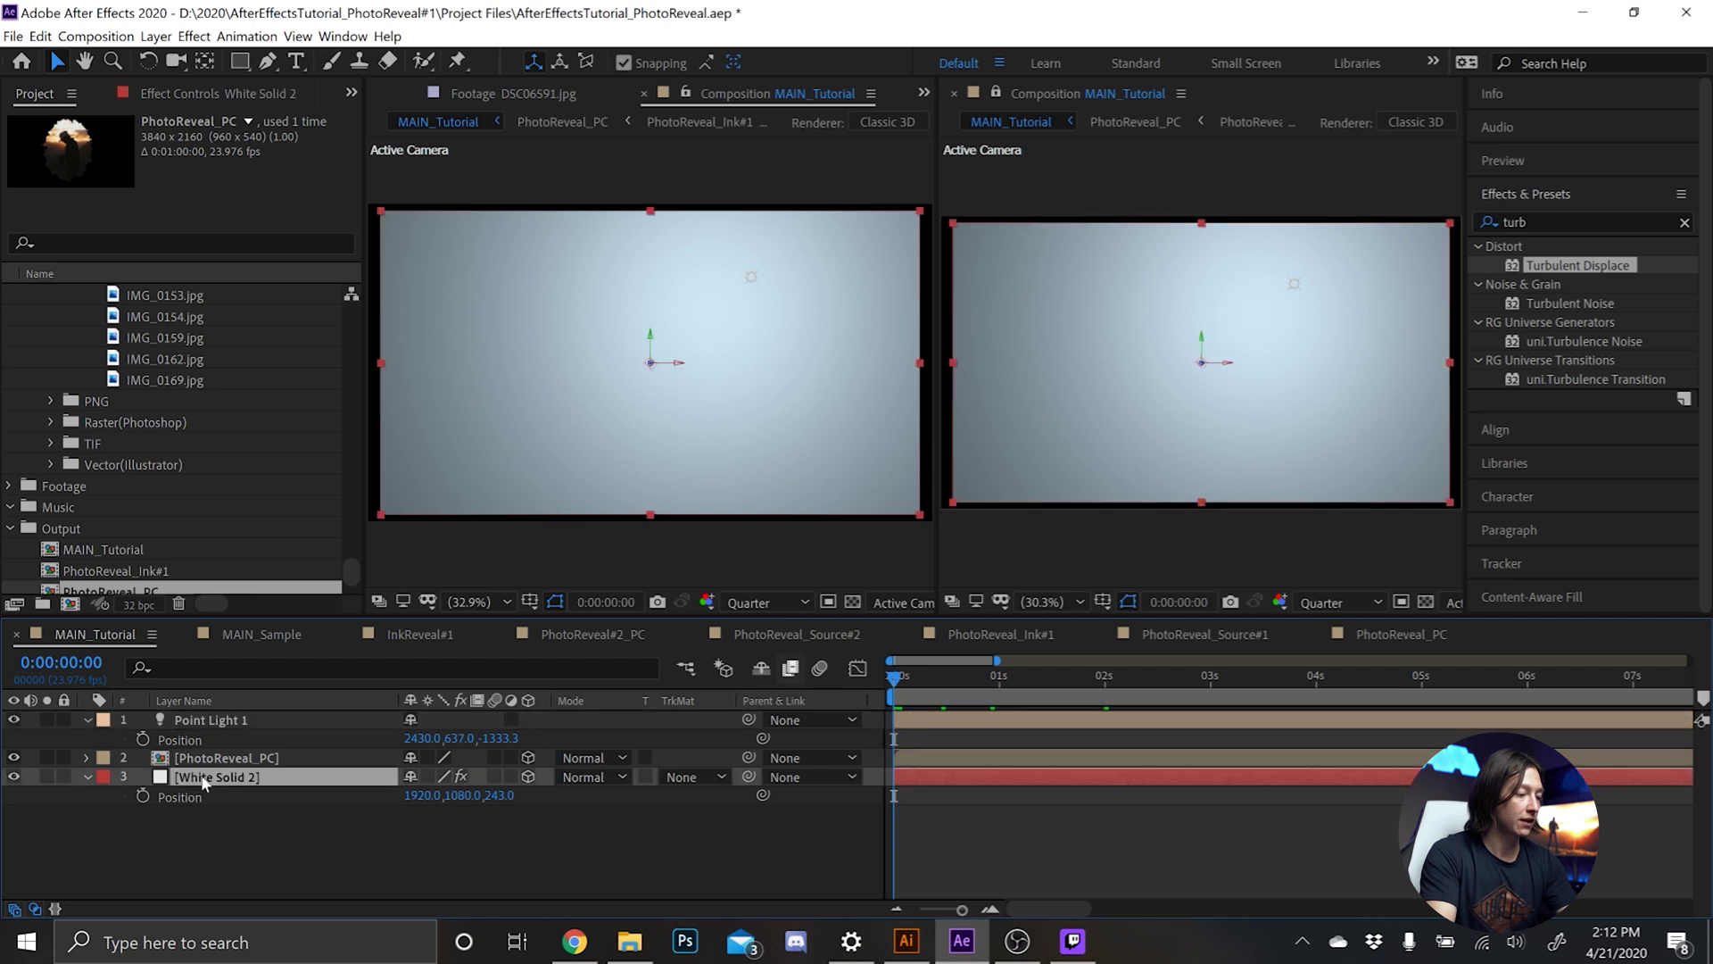
key(s)
drag(441, 804, 471, 803)
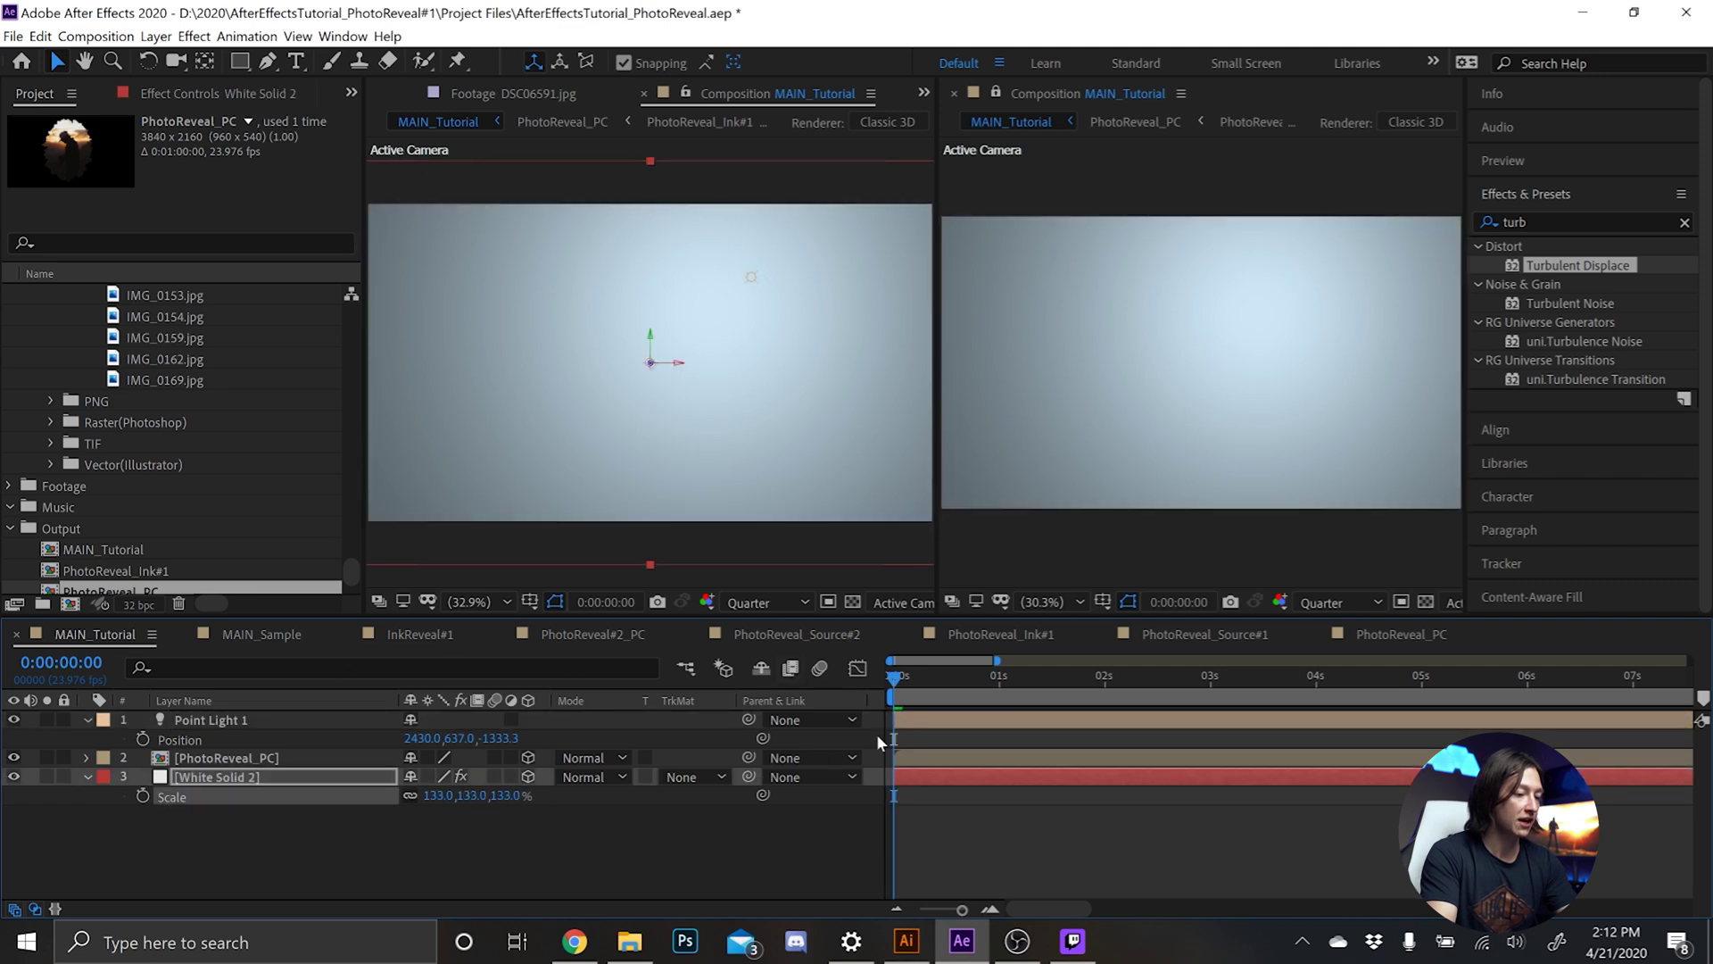
key(space)
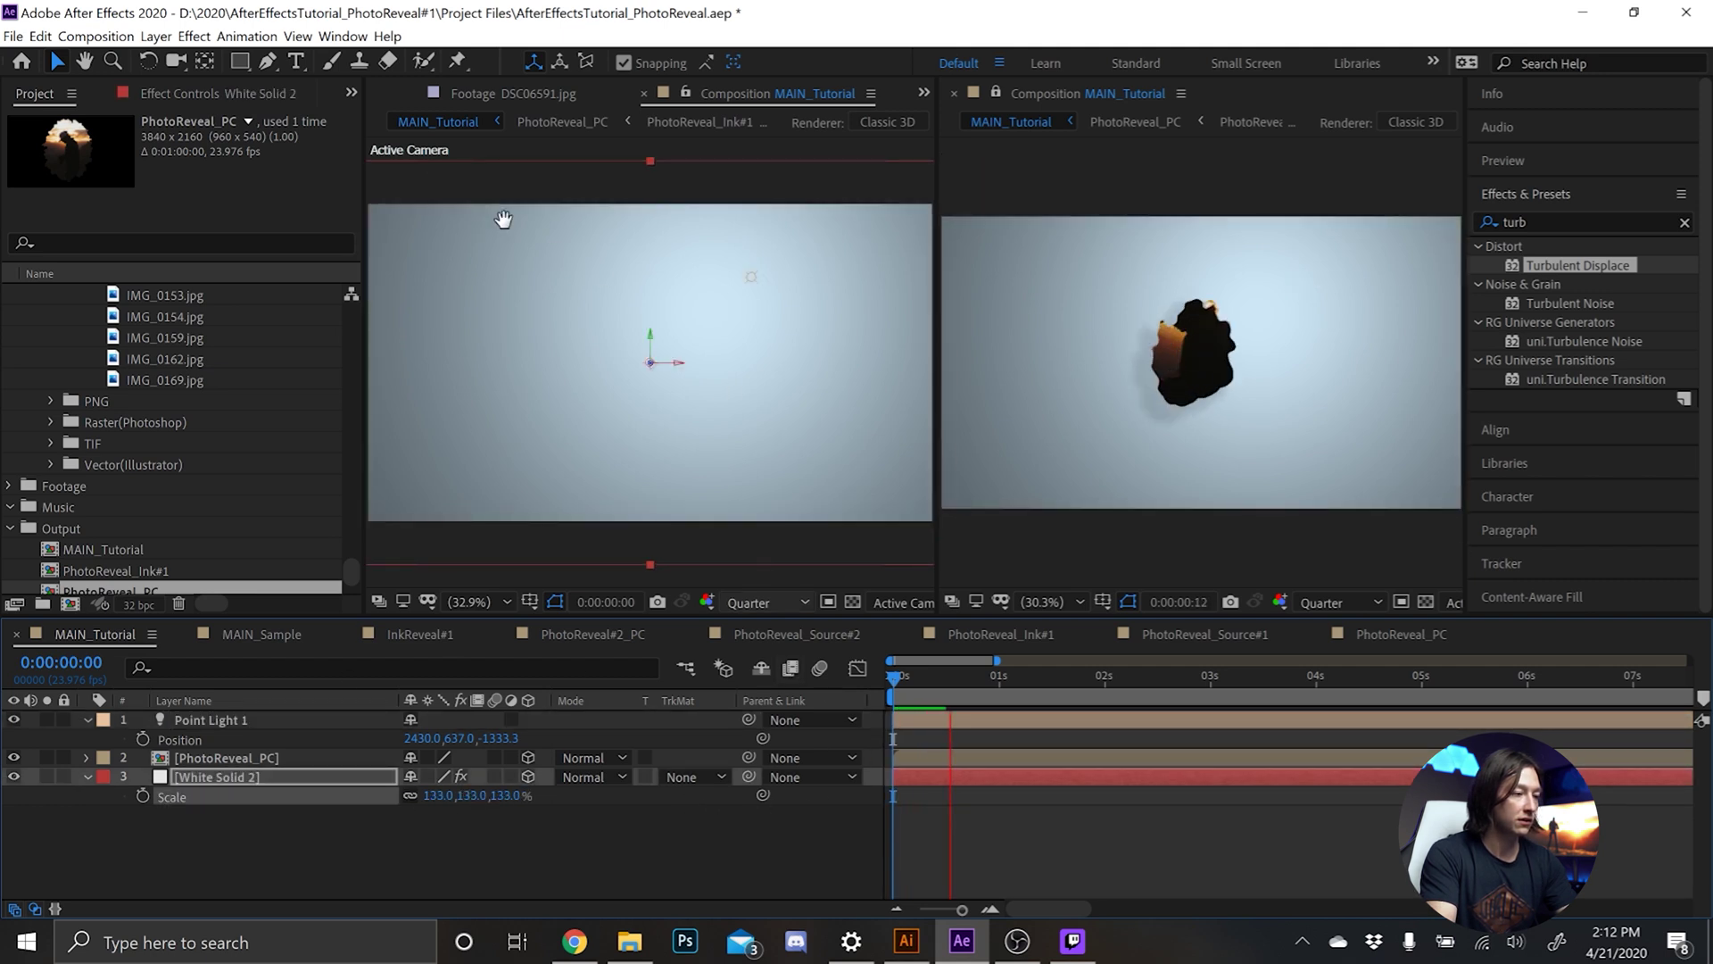
click(702, 103)
Close the duplicate Composition viewer, put MAIN_Tutorial in the main viewer, and preview from the start.
right_click(725, 92)
click(760, 101)
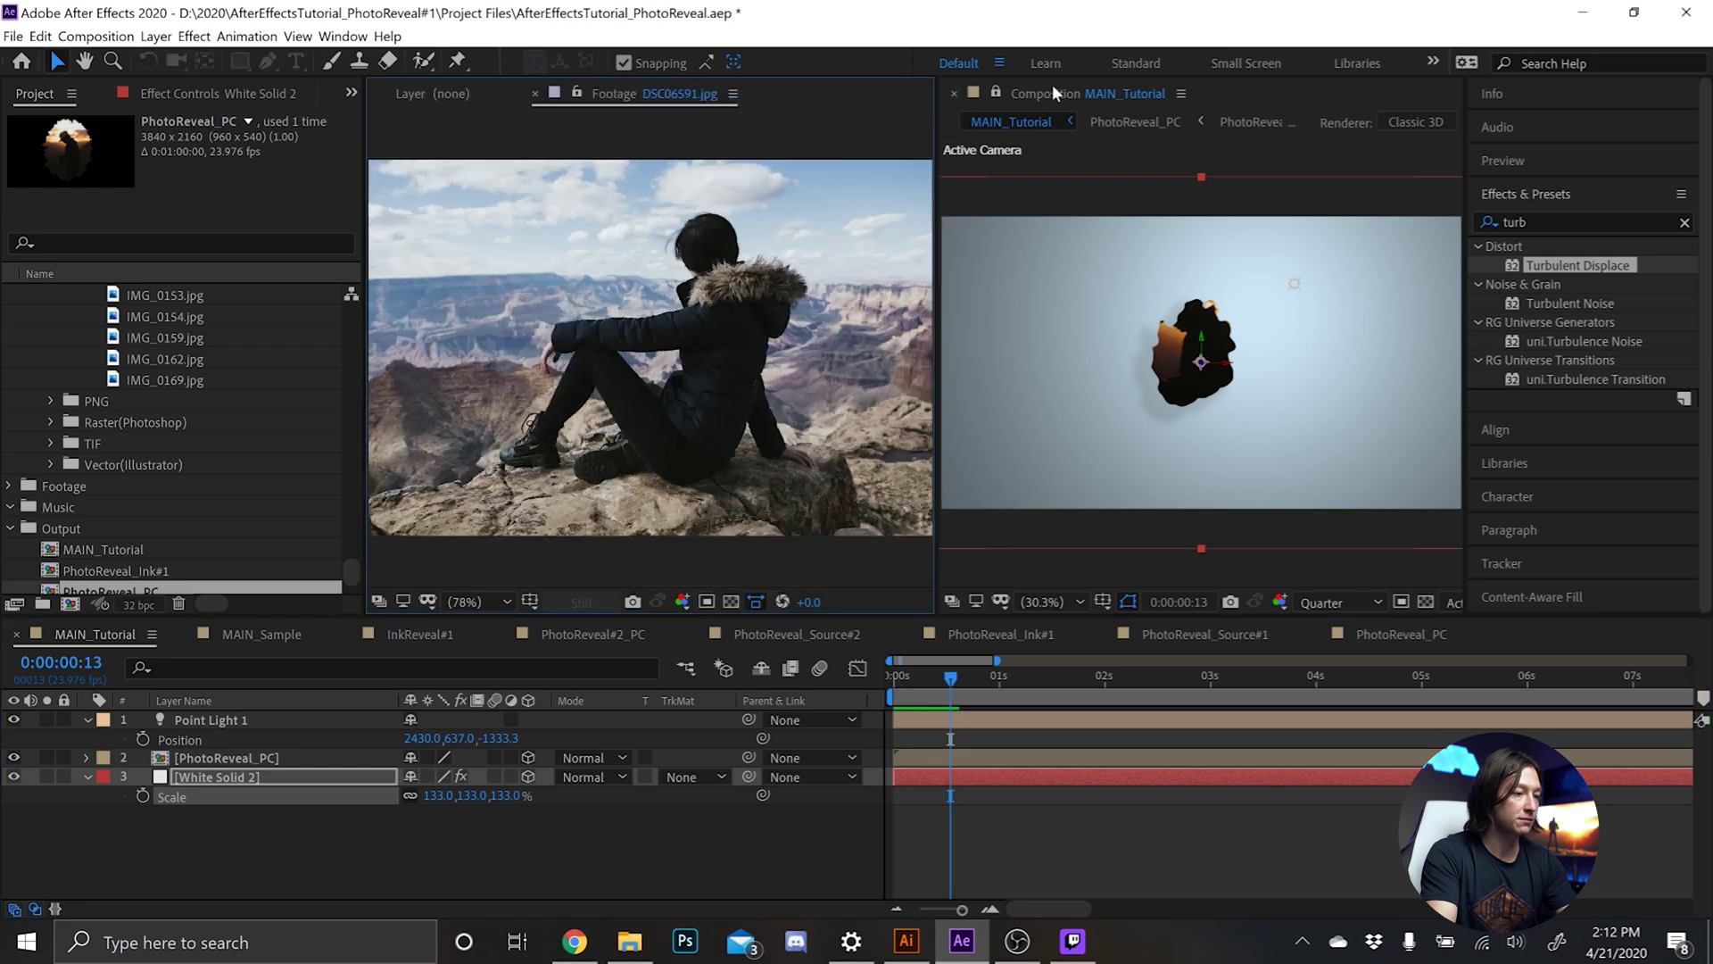
drag(1087, 92, 555, 270)
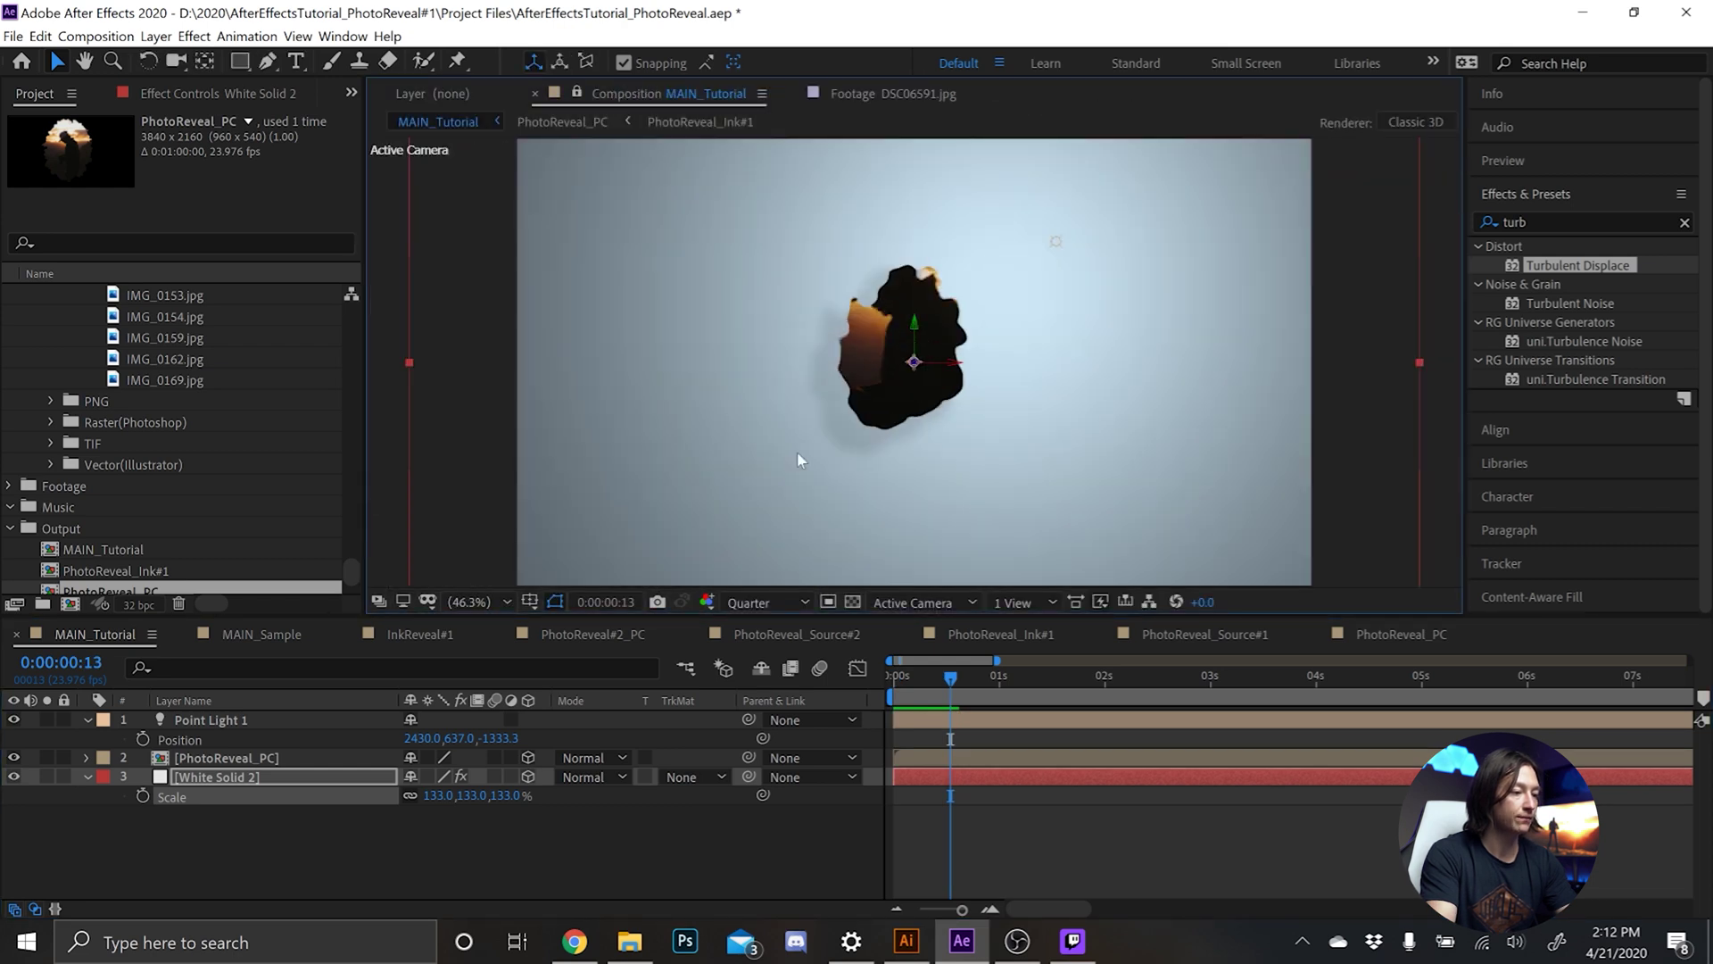
click(894, 678)
key(space)
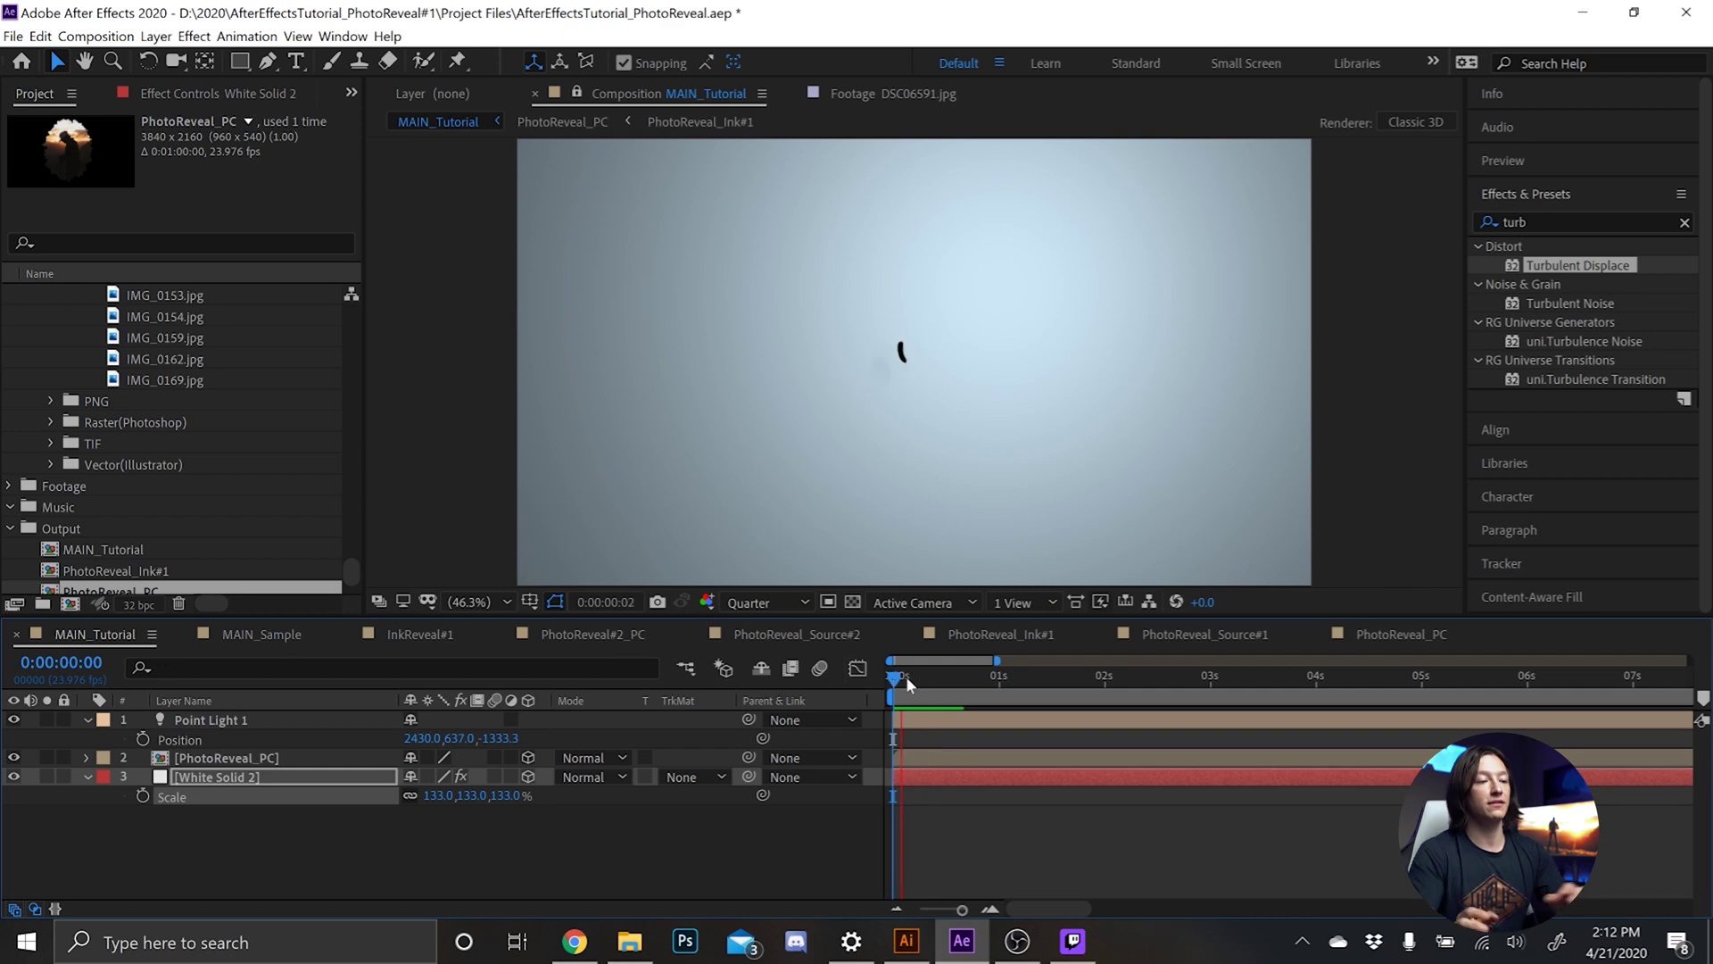